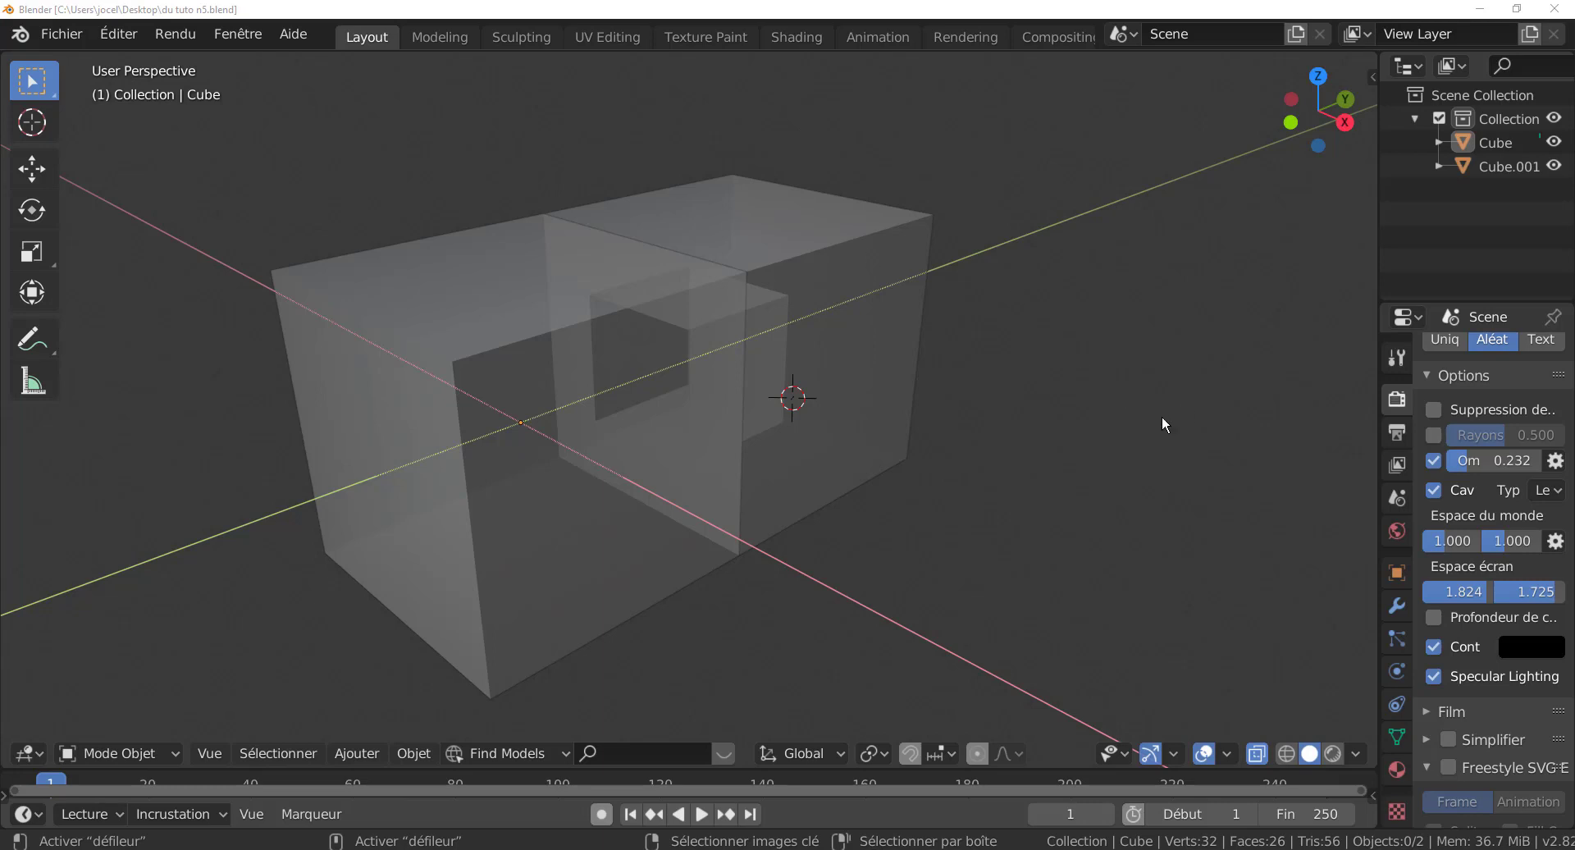
Step: Display the cube's transform properties and examine the two adjoining blocks from several angles
key(n)
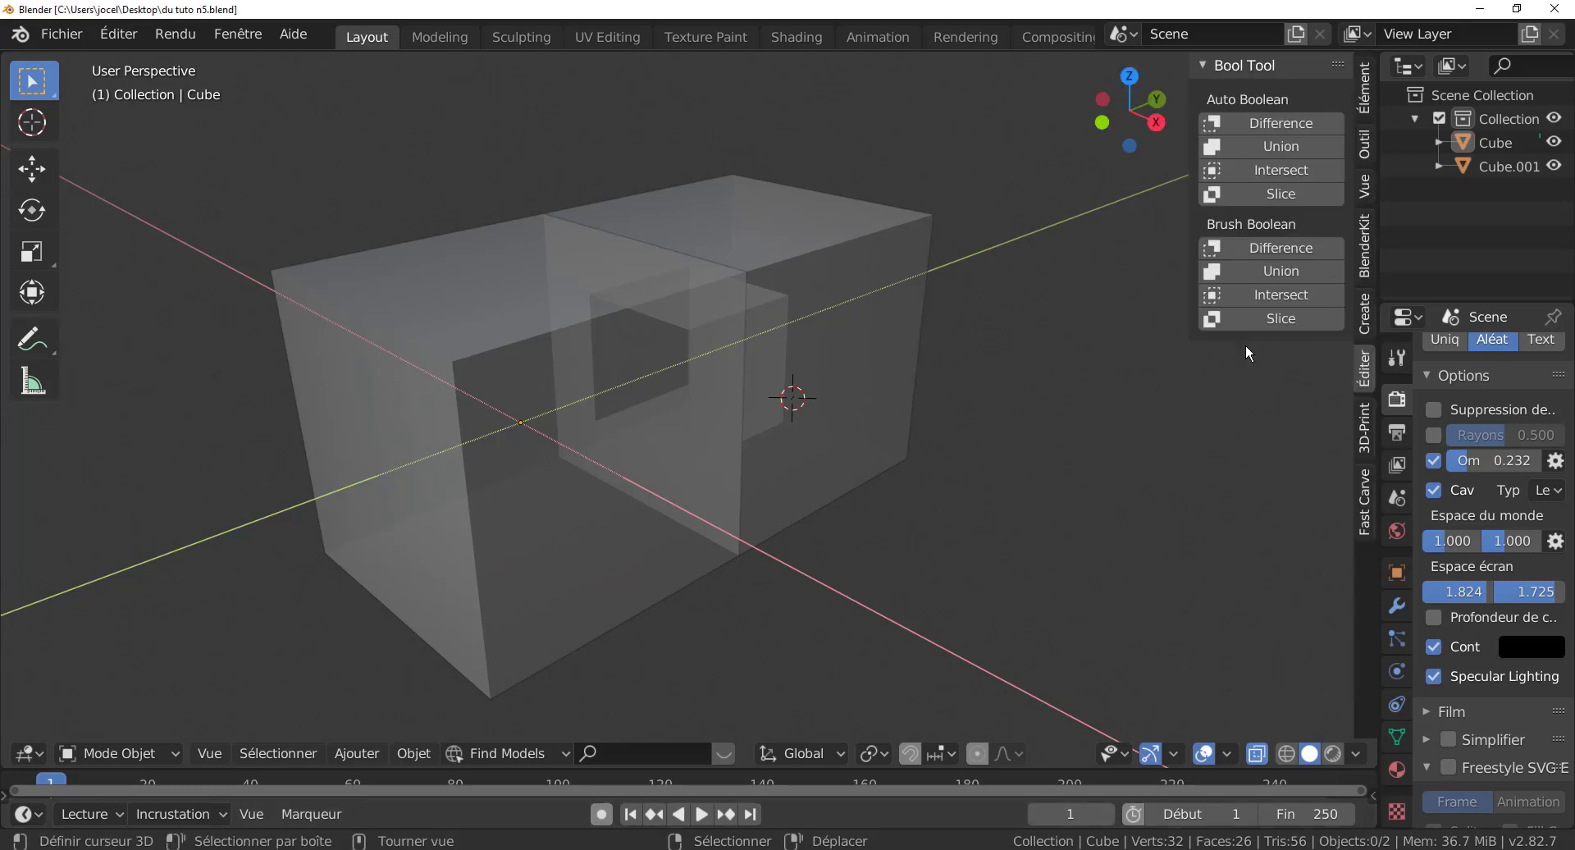
click(1361, 98)
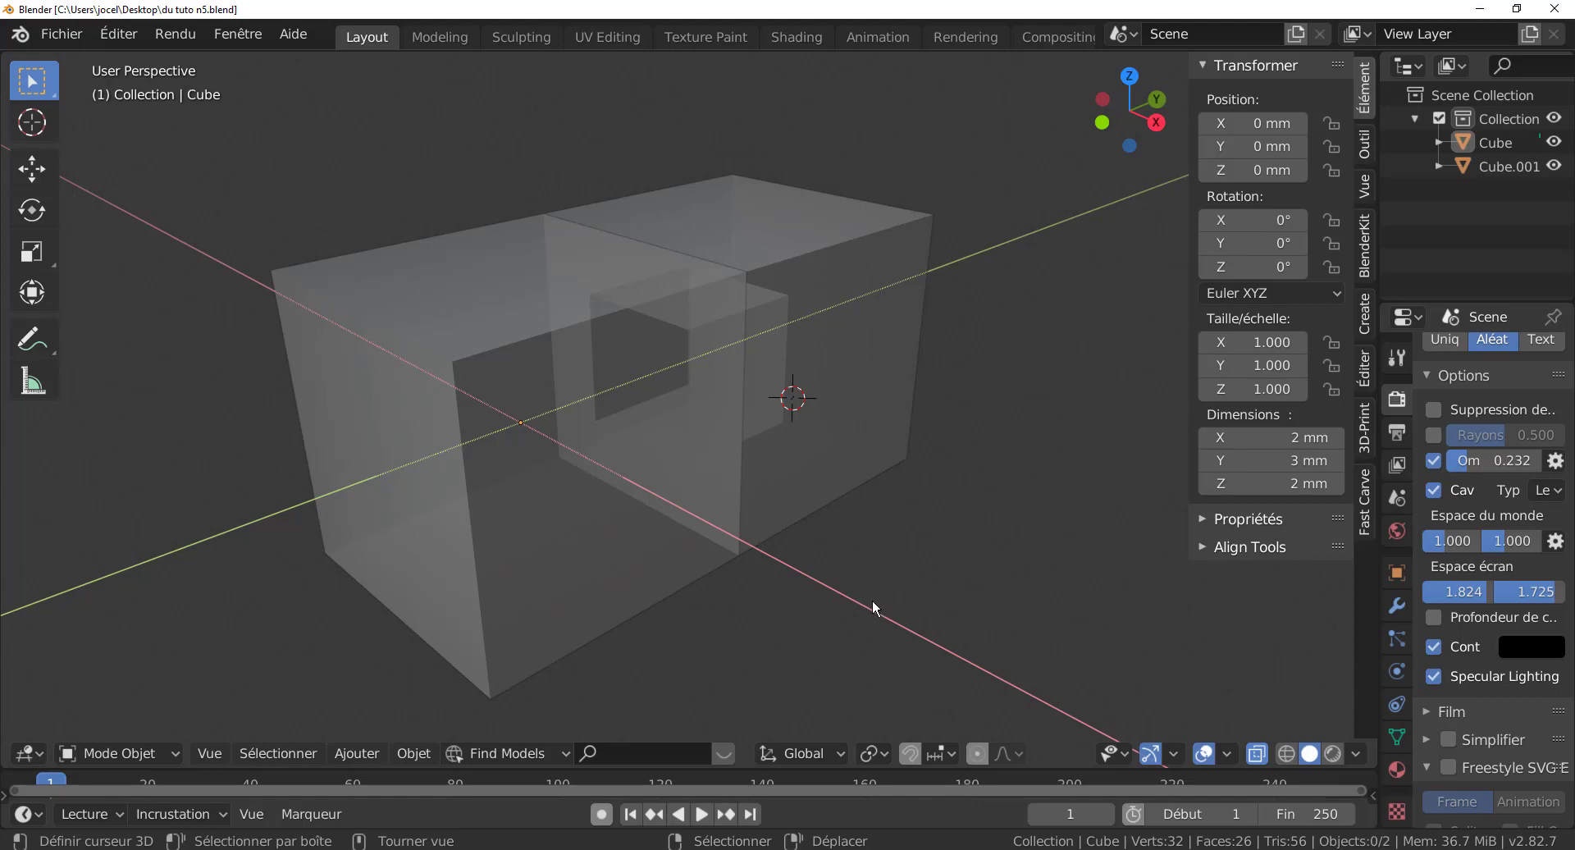
mouse_move(900, 598)
middle_down()
mouse_move(906, 582)
mouse_move(887, 585)
middle_up()
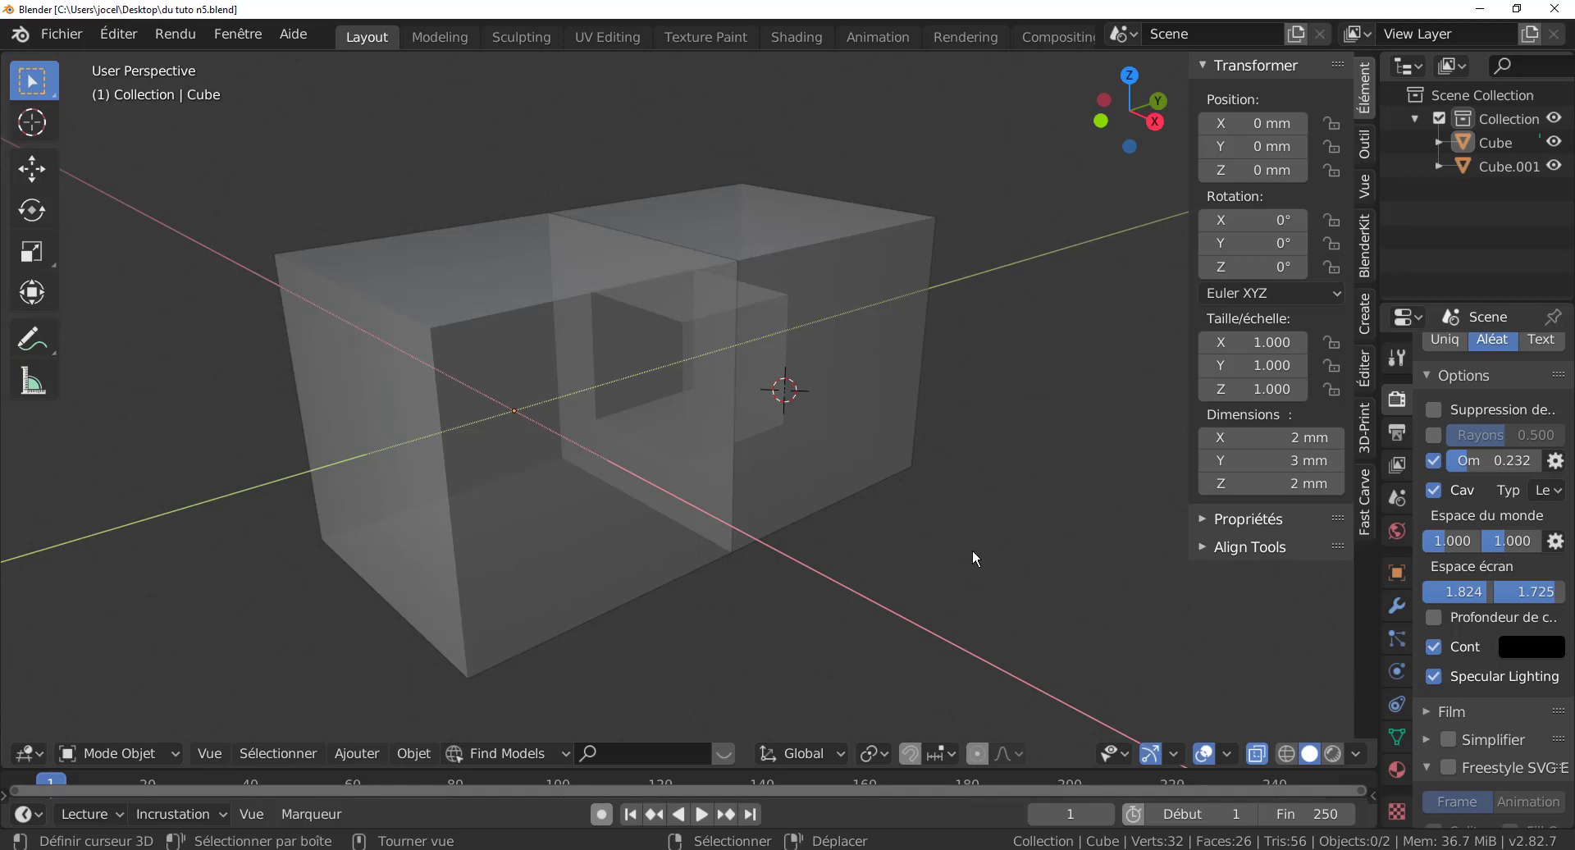
drag(972, 549, 922, 530)
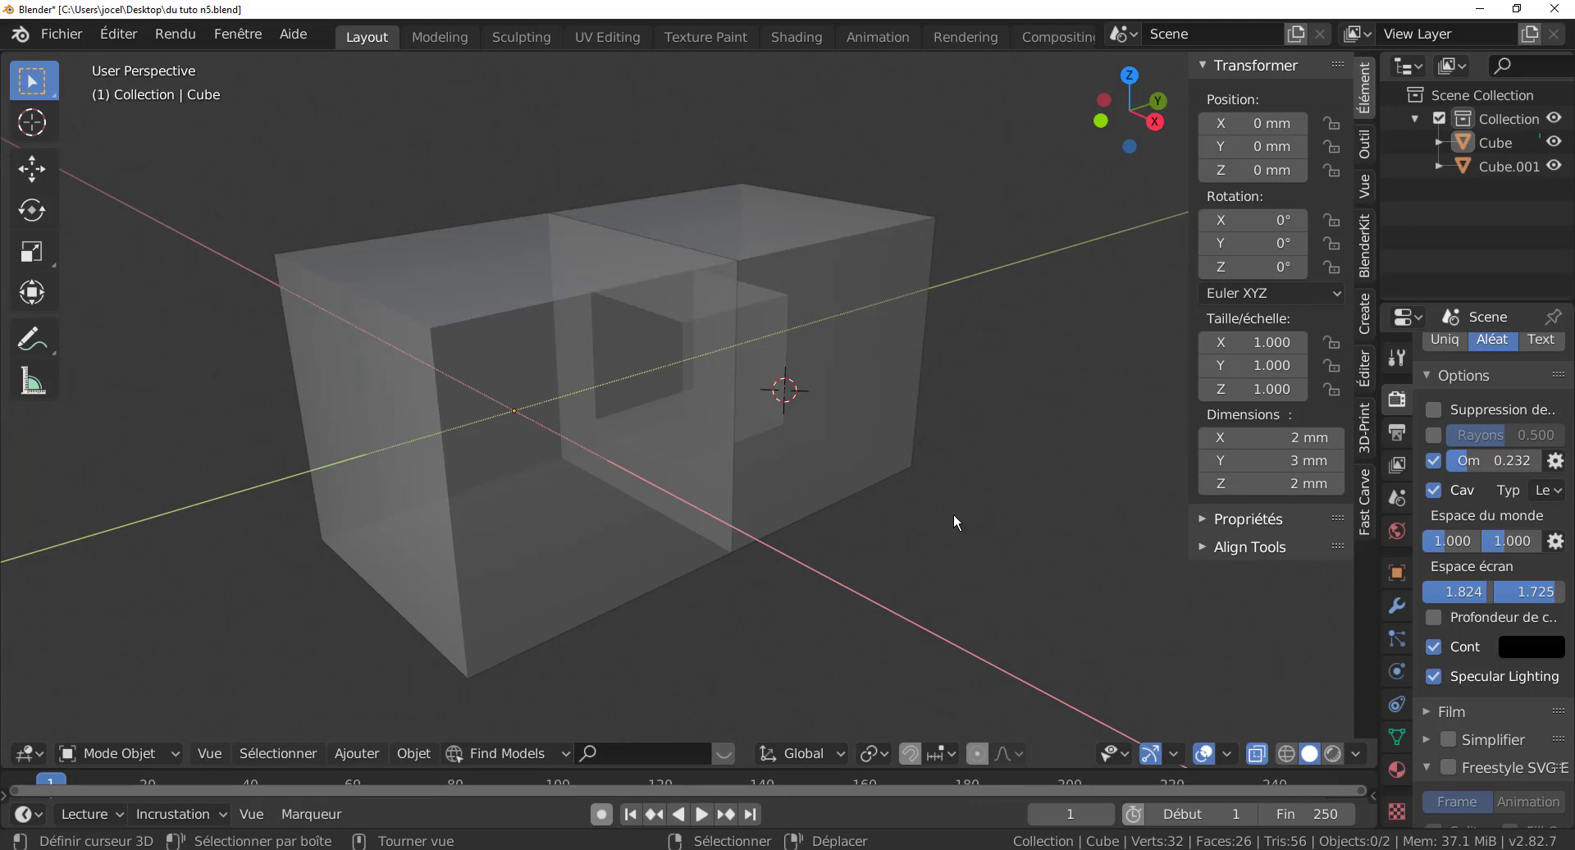
mouse_move(909, 519)
middle_down()
mouse_move(916, 559)
mouse_move(905, 509)
mouse_move(854, 523)
mouse_move(911, 529)
middle_up()
scroll(838, 548, up, 2)
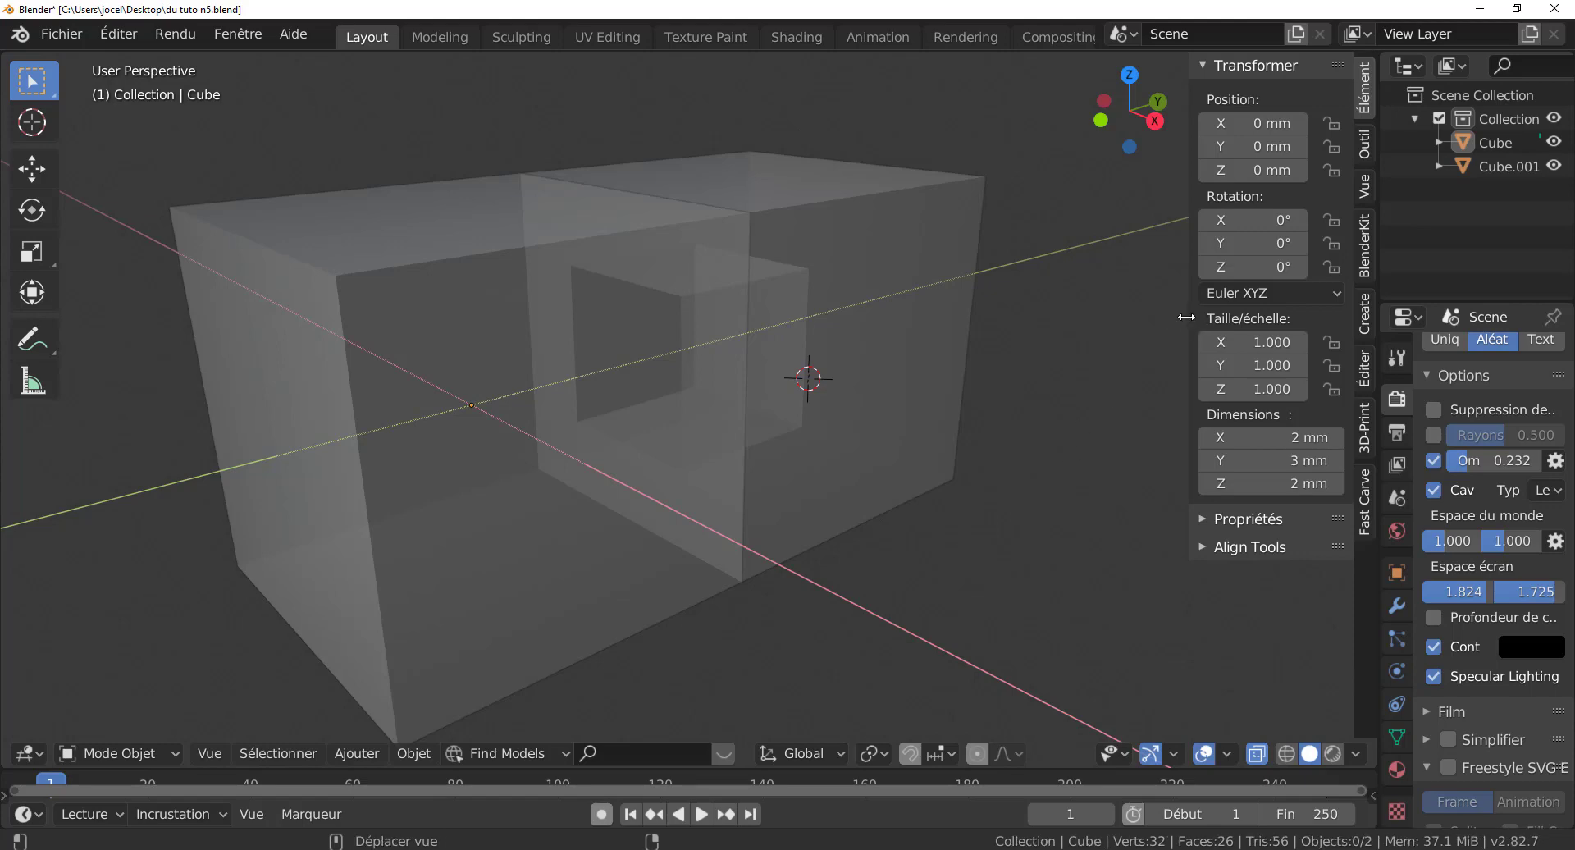
scroll(1025, 464, down, 3)
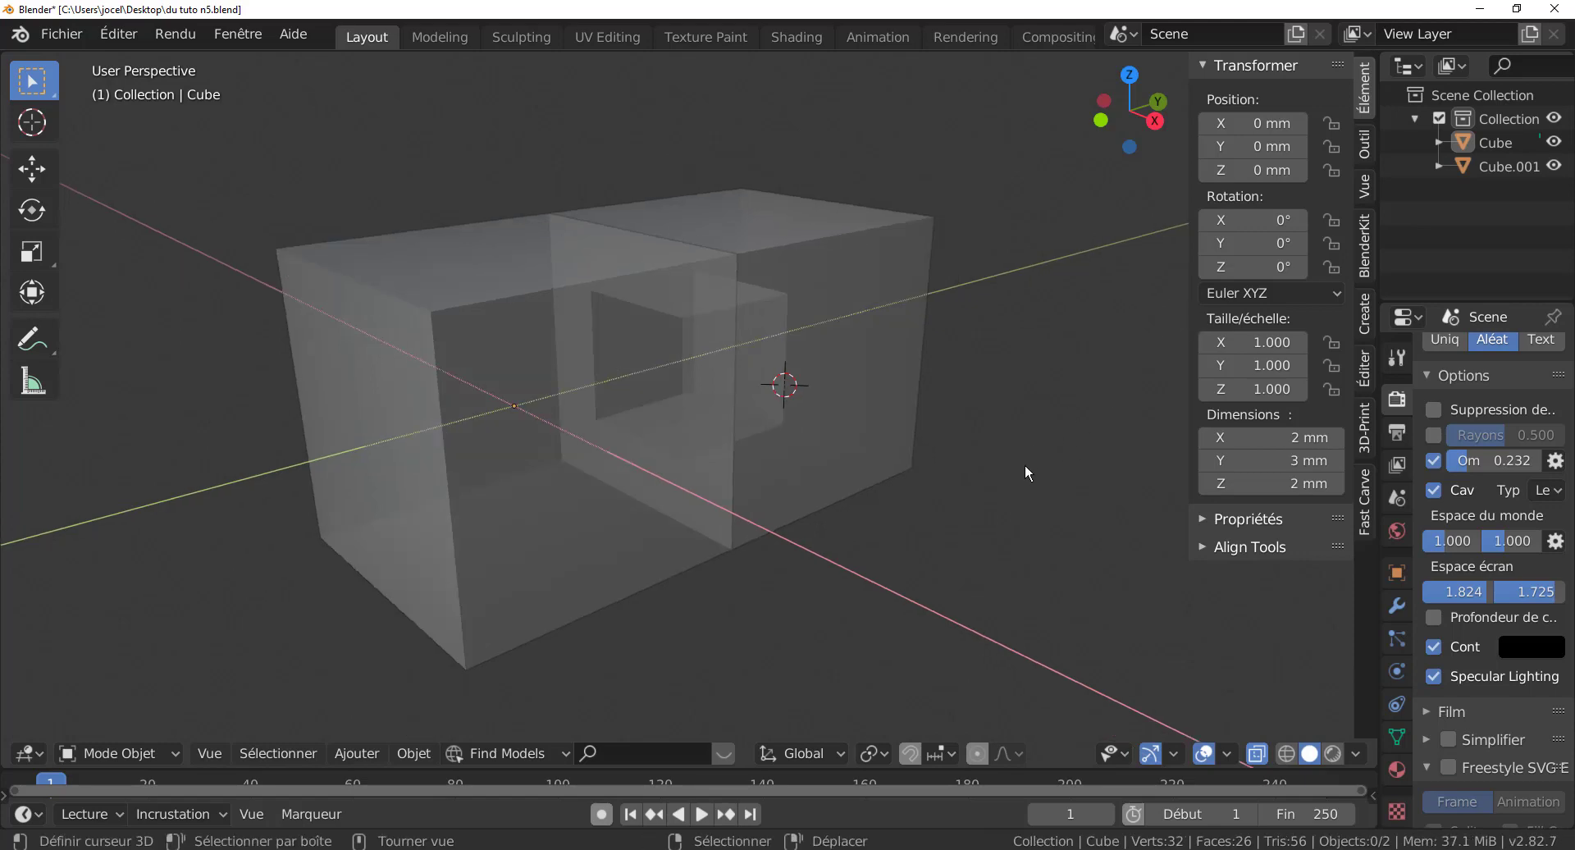
middle_drag(974, 493, 942, 500)
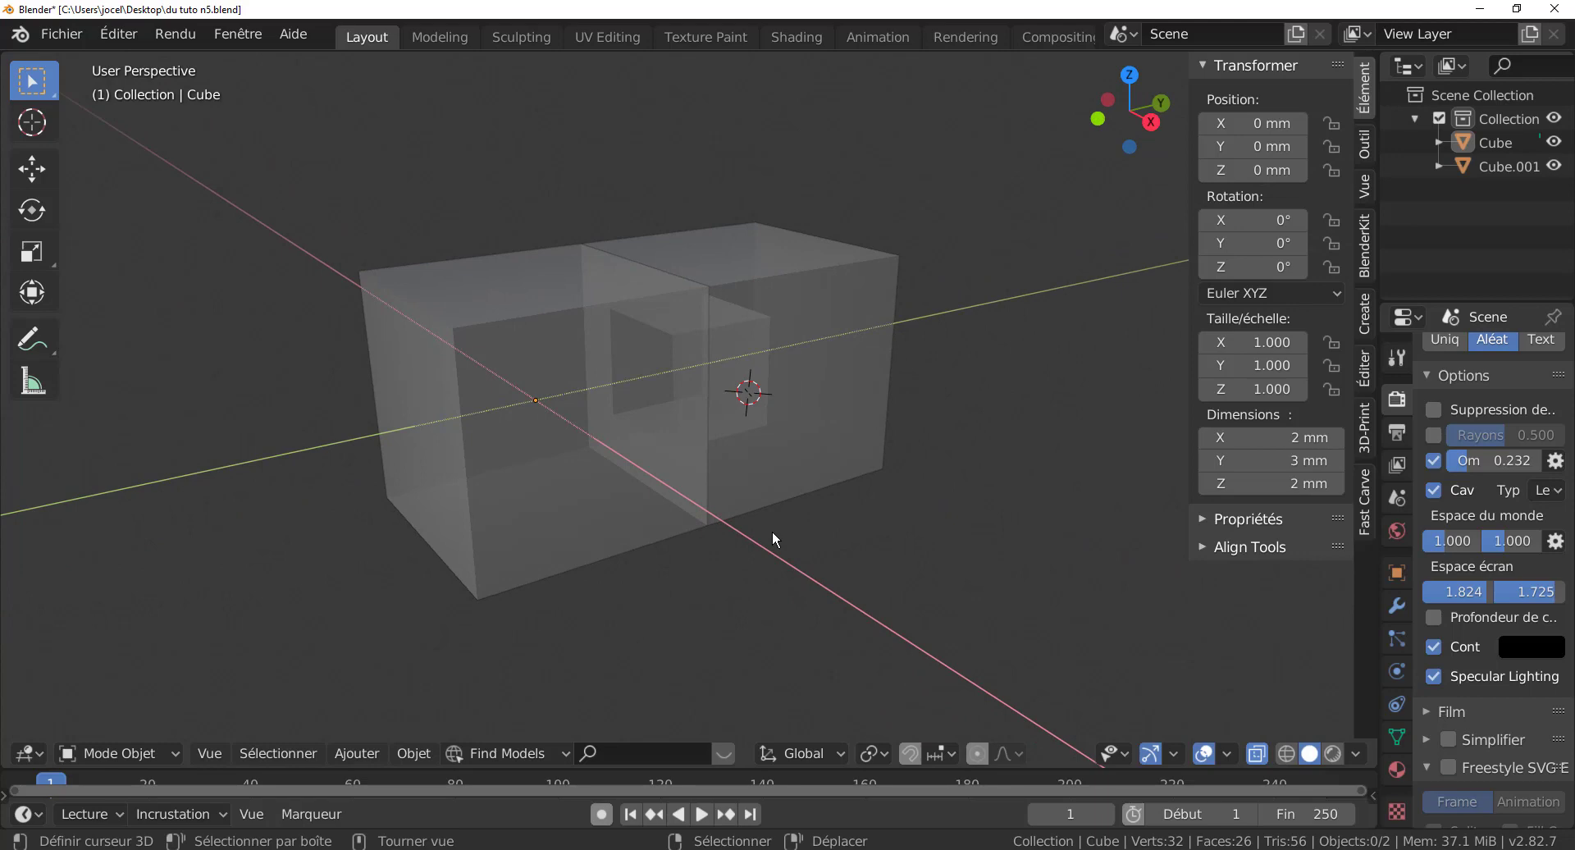
scroll(772, 538, up, 2)
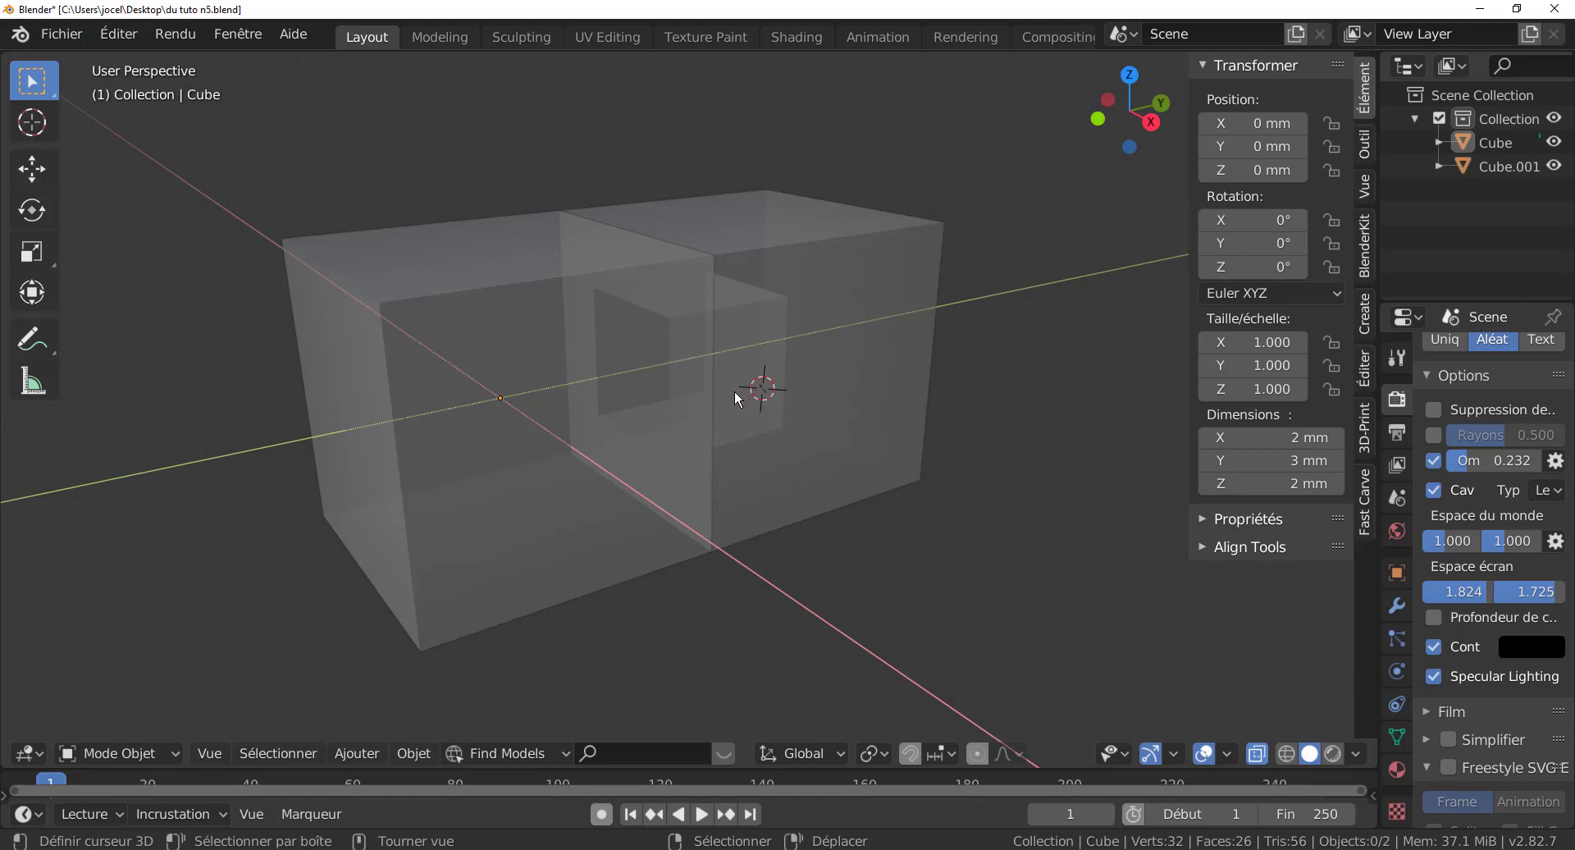
Step: Join the block containing the cavity with the block that has the protruding peg into a single object
middle_drag(765, 411, 794, 395)
middle_drag(784, 464, 736, 469)
click(748, 463)
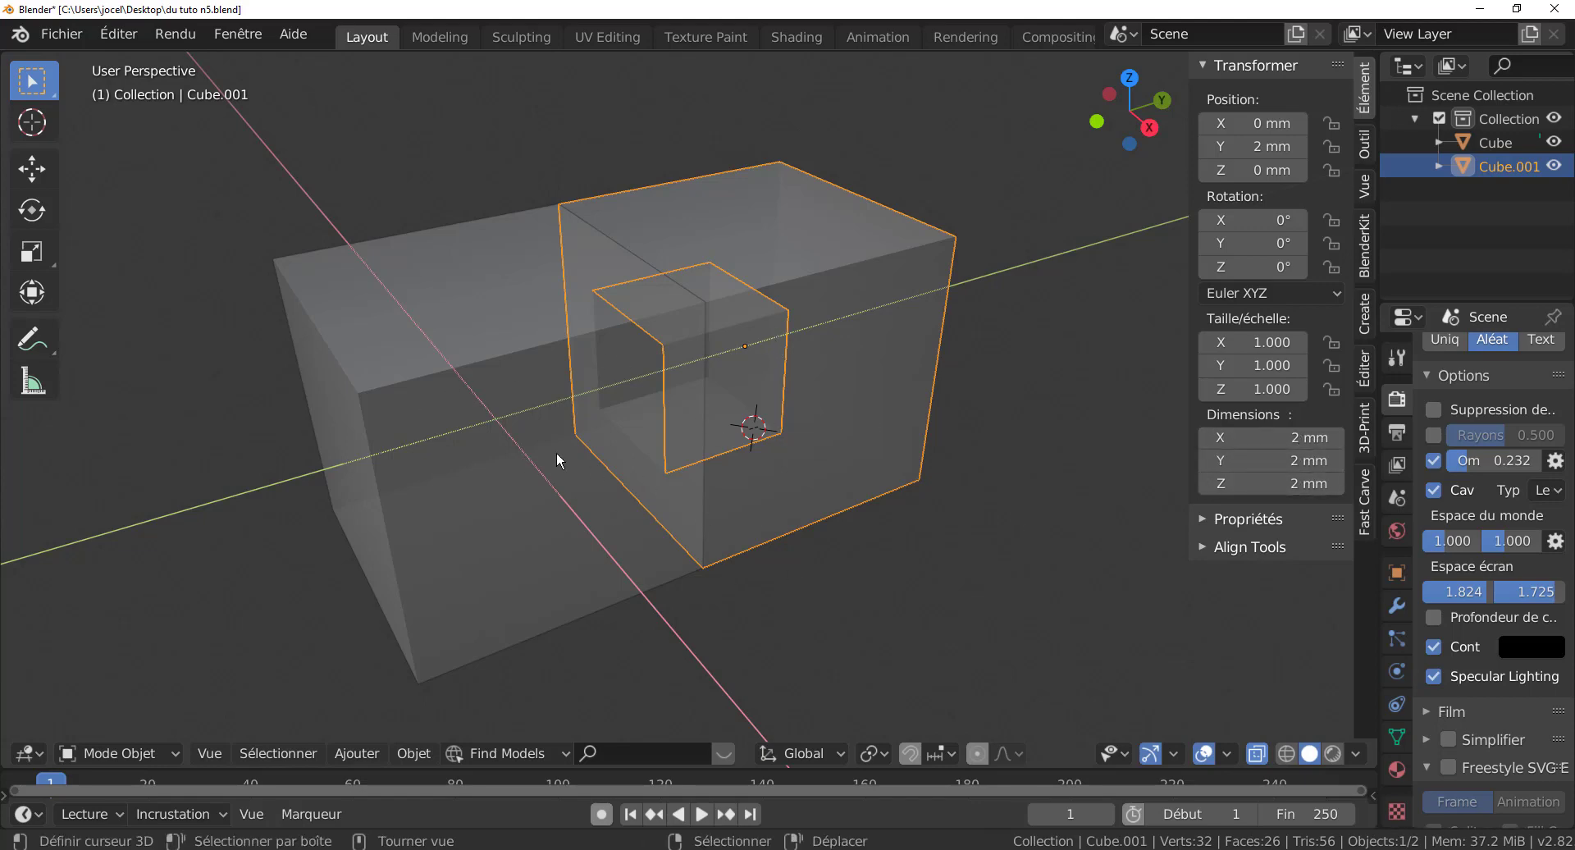
shift+click(529, 475)
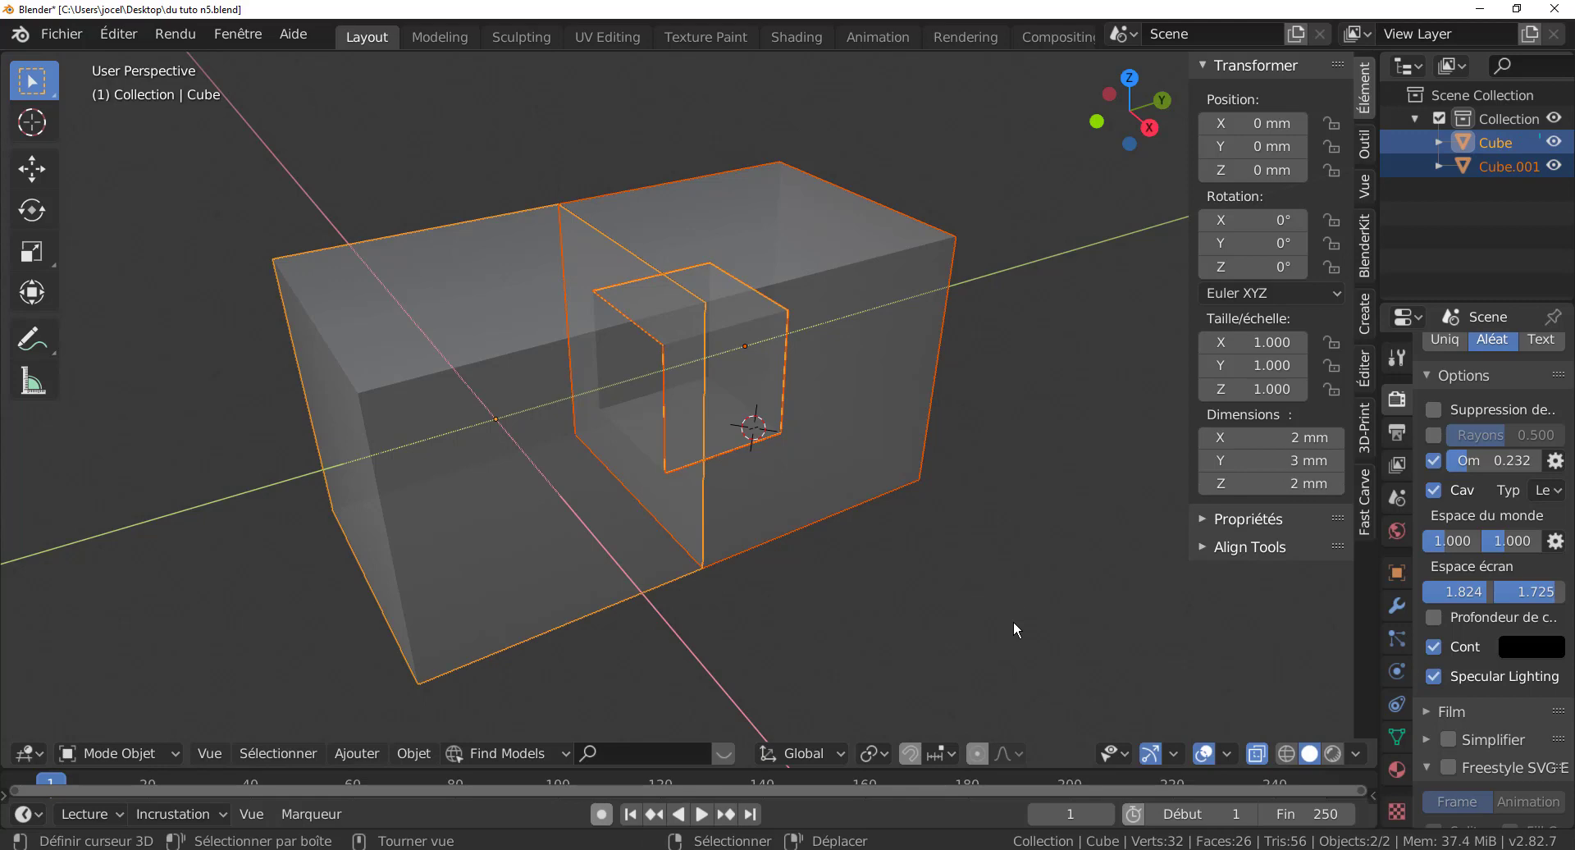
key(ctrl+j)
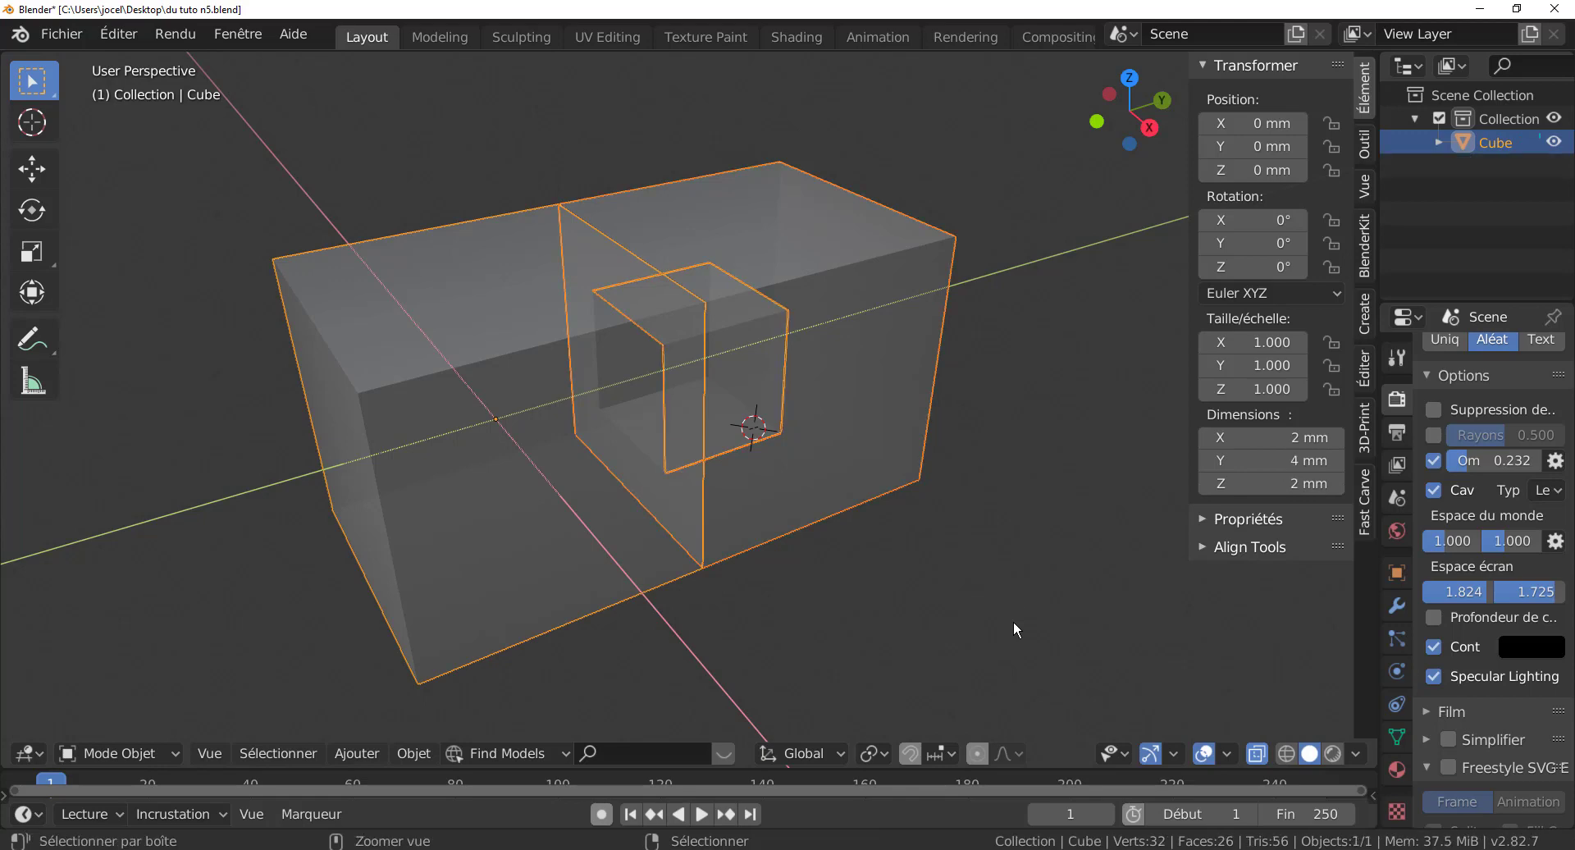
scroll(1014, 625, down, 2)
key(g)
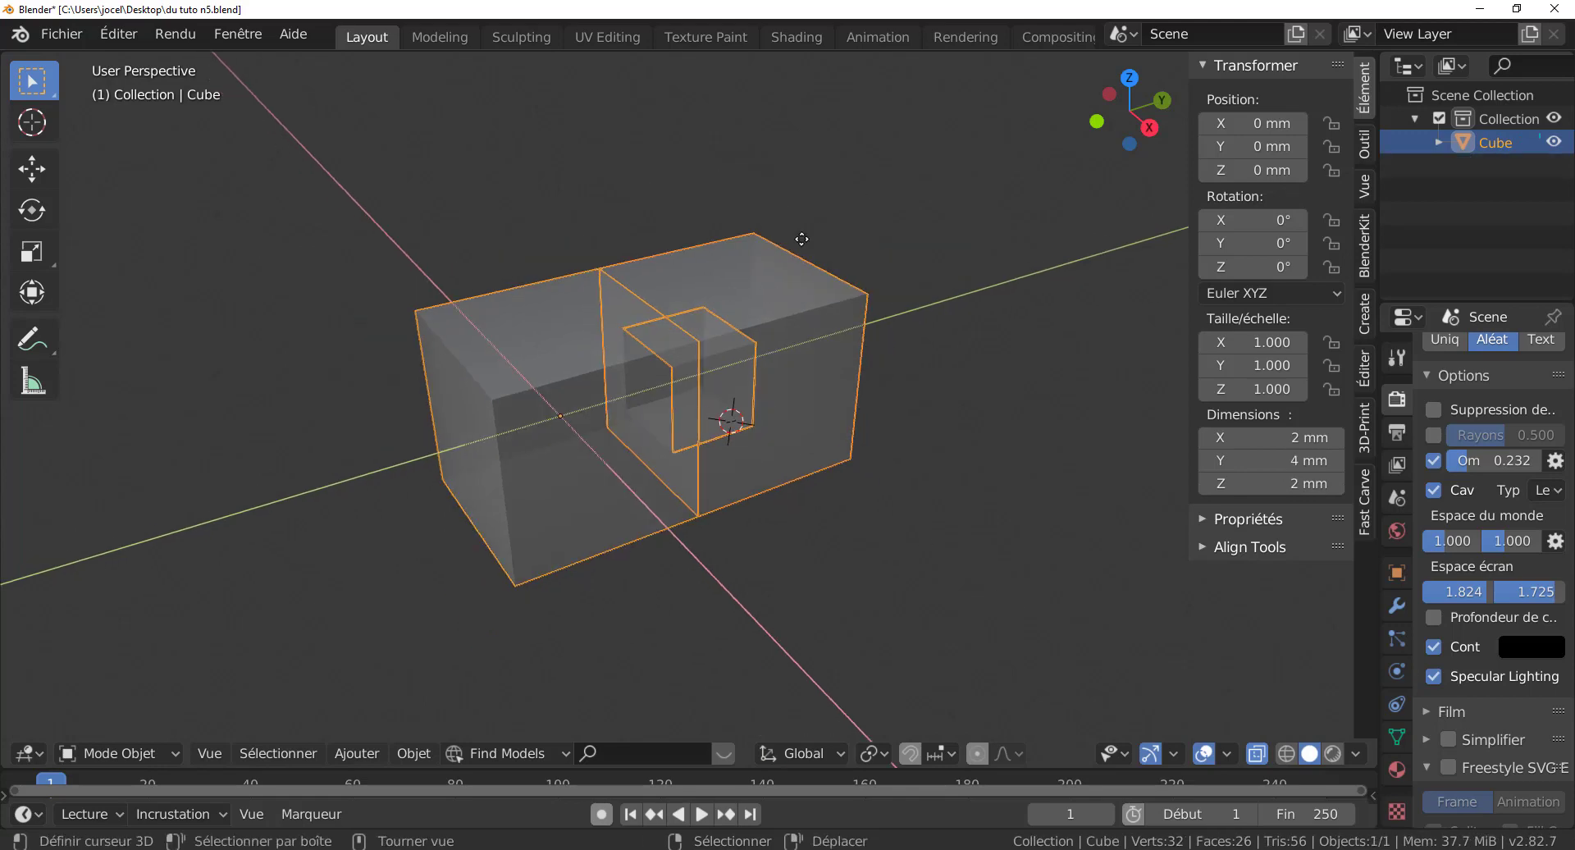
right_click(831, 211)
Step: Open the joined object in Edit Mode, check its whole mesh in the top view, and clear the selection
key(Tab)
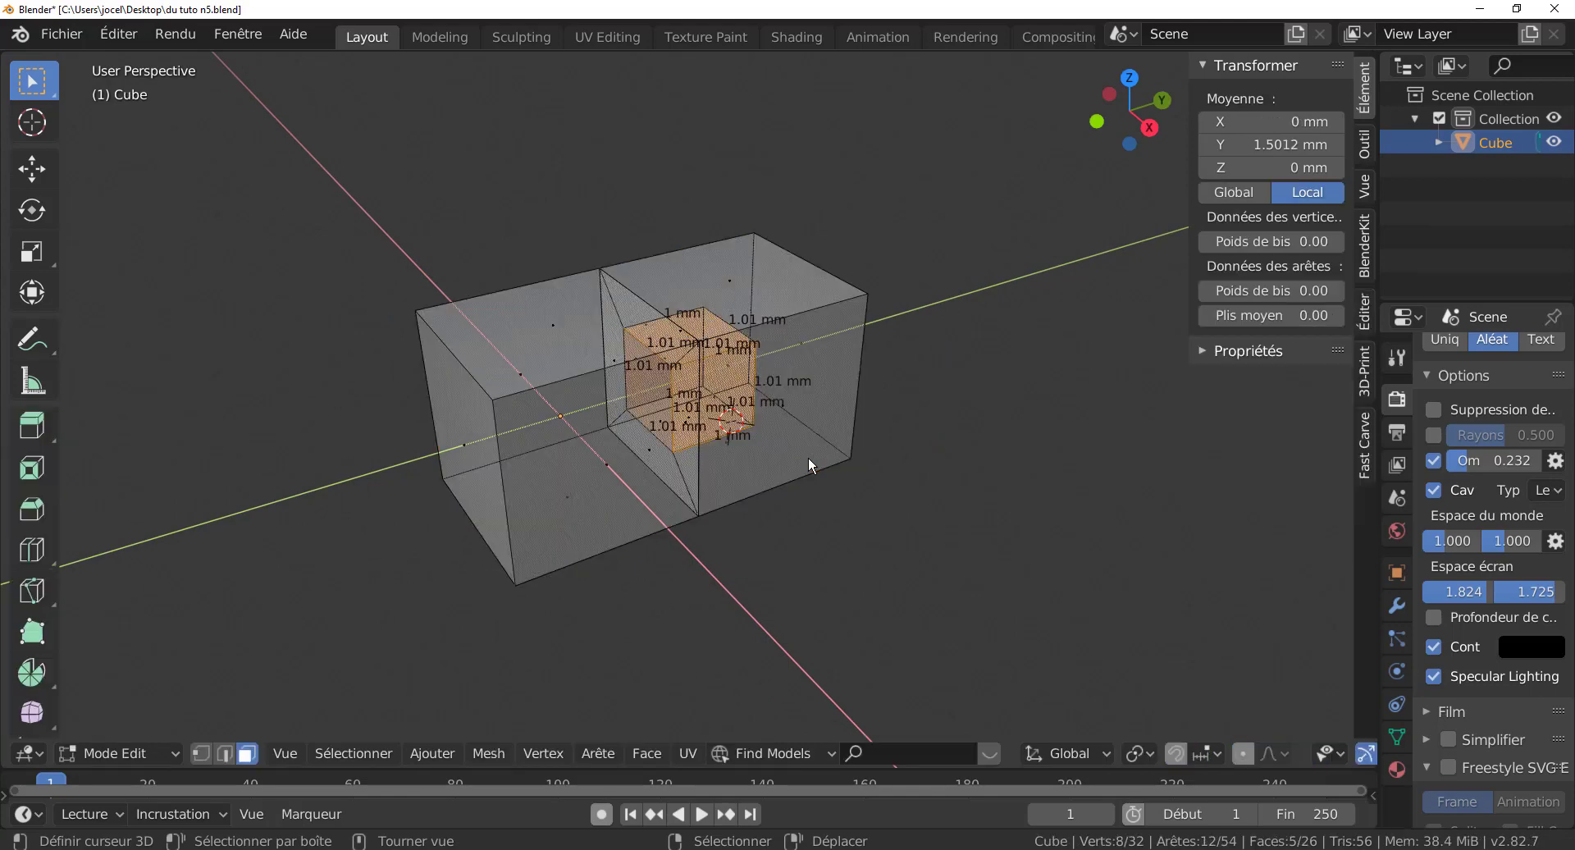
middle_drag(743, 602, 802, 604)
key(KP_7)
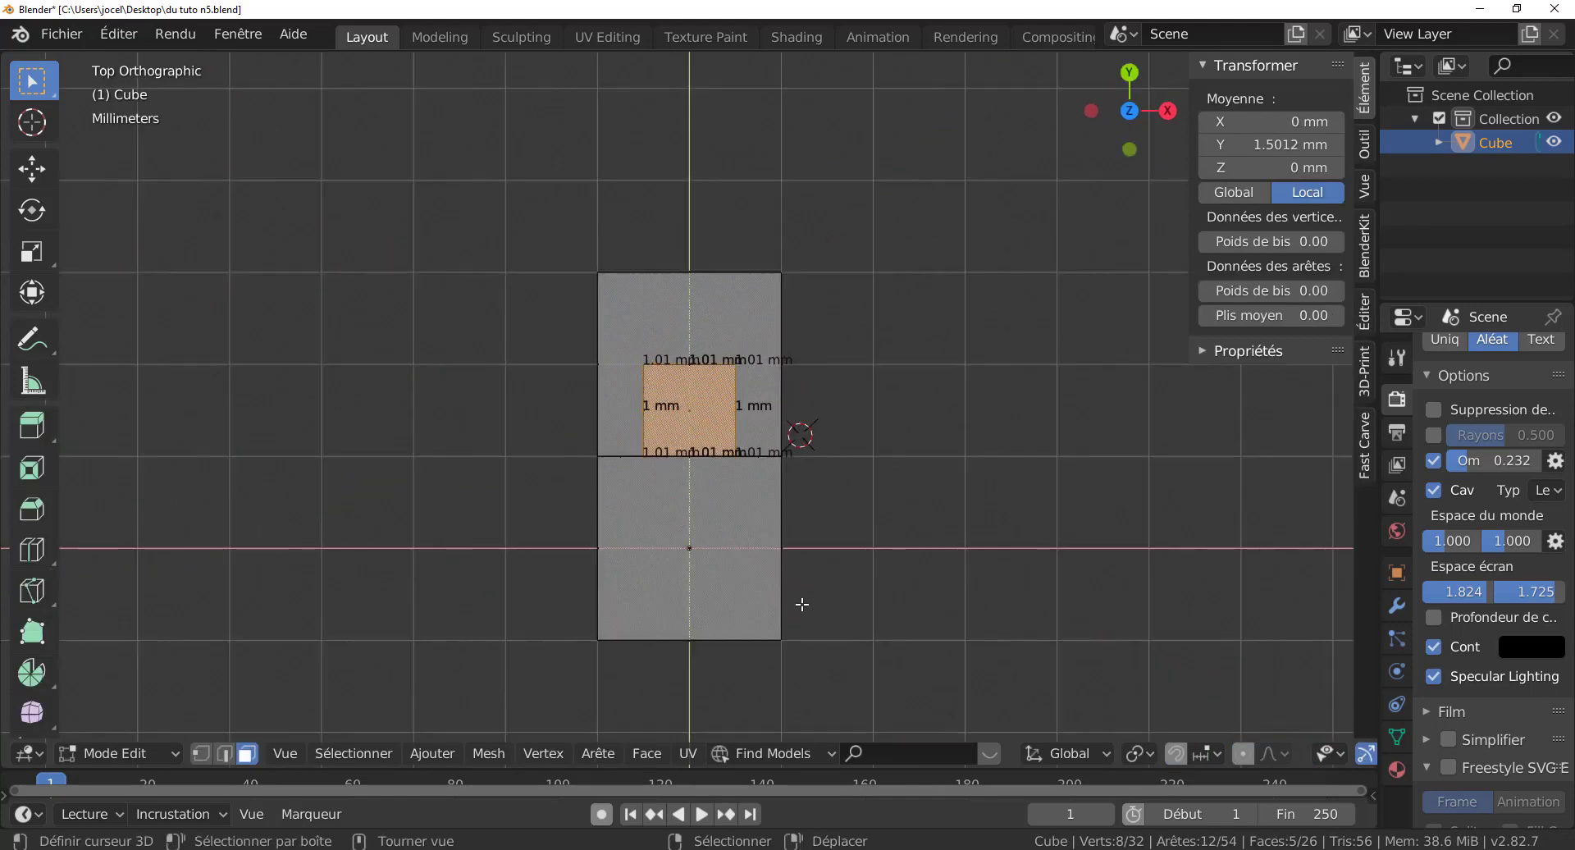
scroll(804, 603, up, 2)
scroll(858, 596, down, 2)
key(a)
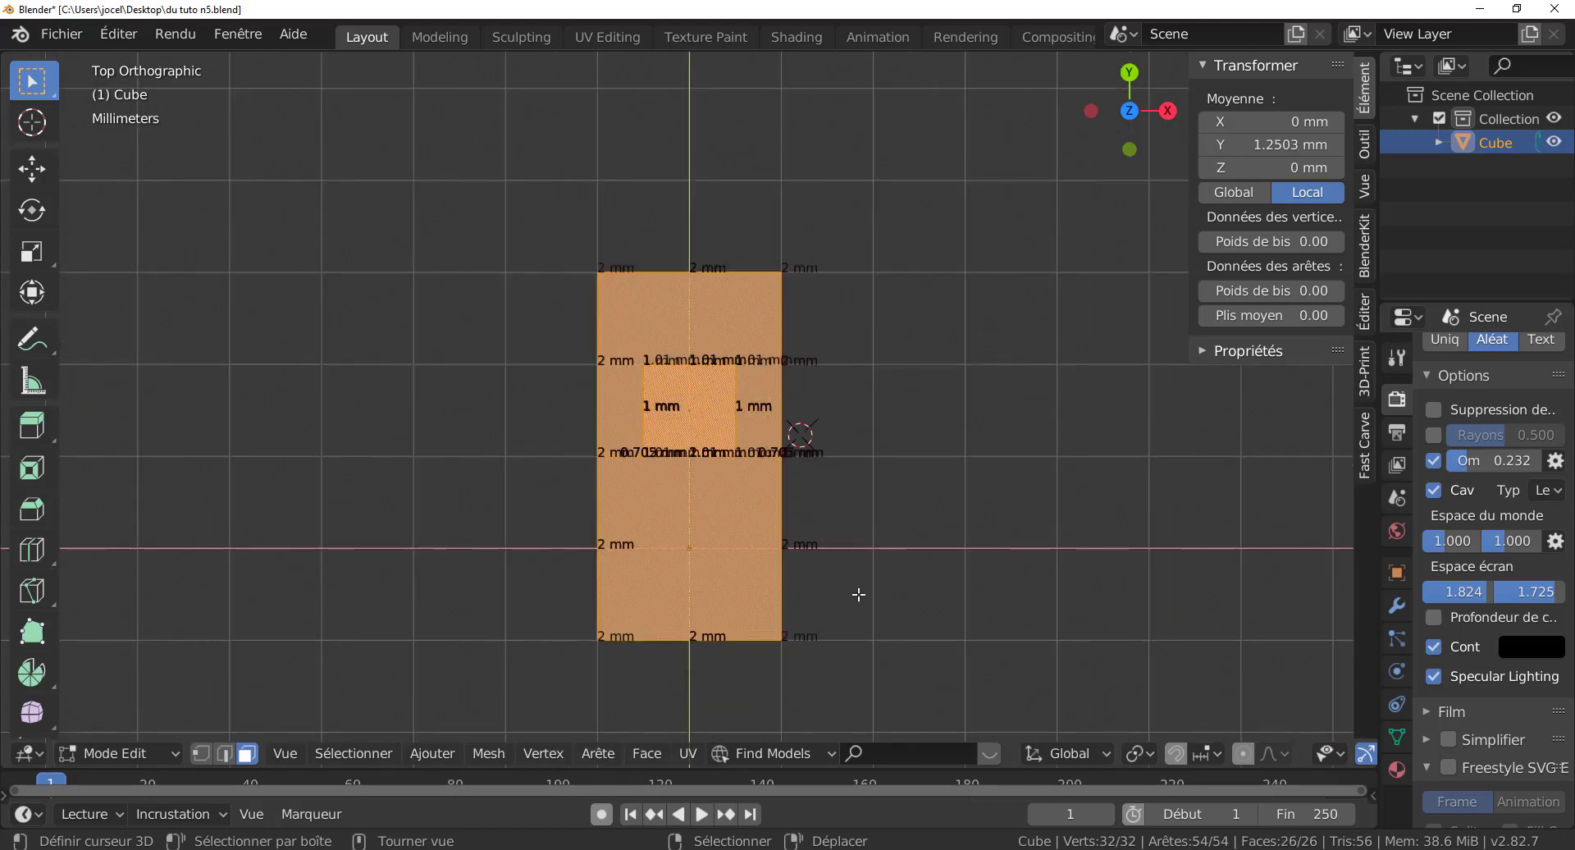
middle_drag(857, 631, 715, 531)
scroll(715, 532, up, 5)
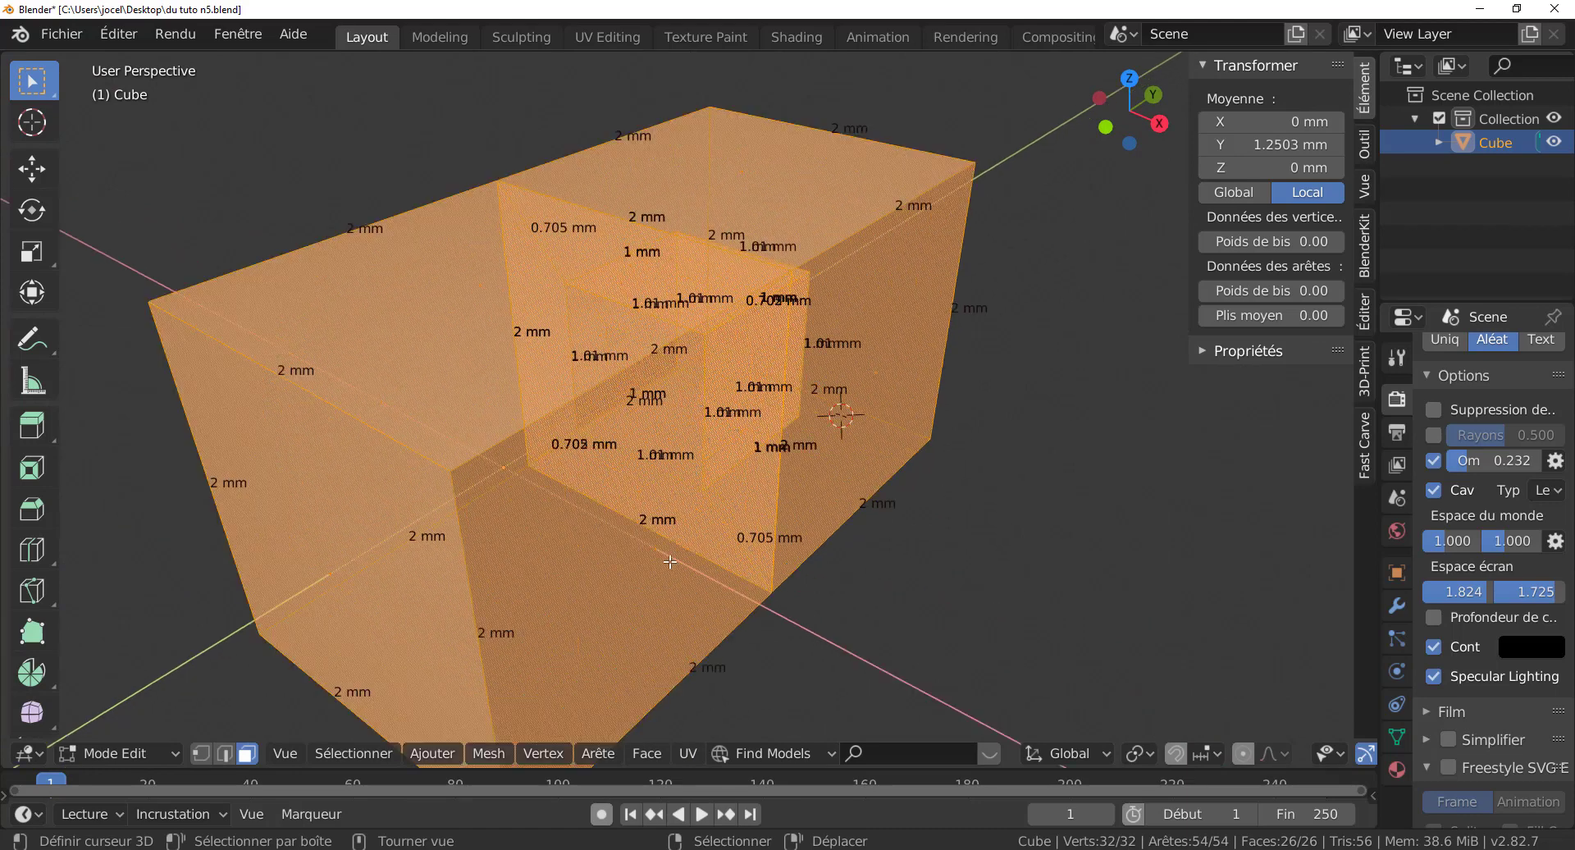
key(alt+a)
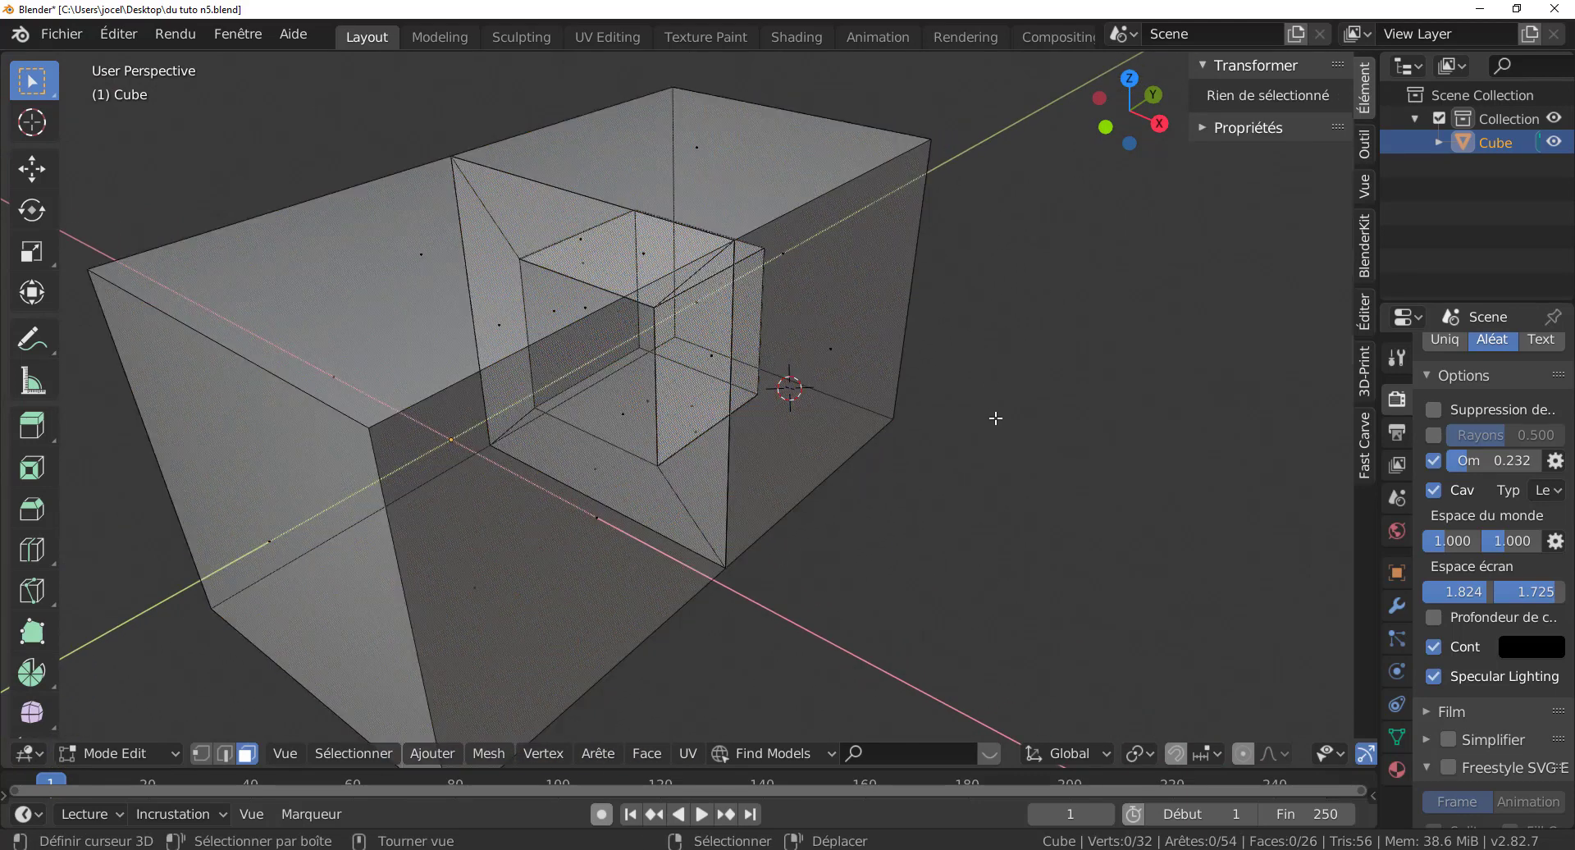
Step: Select all geometry linked to the outer side face of the cavity block, and deselect it
click(832, 328)
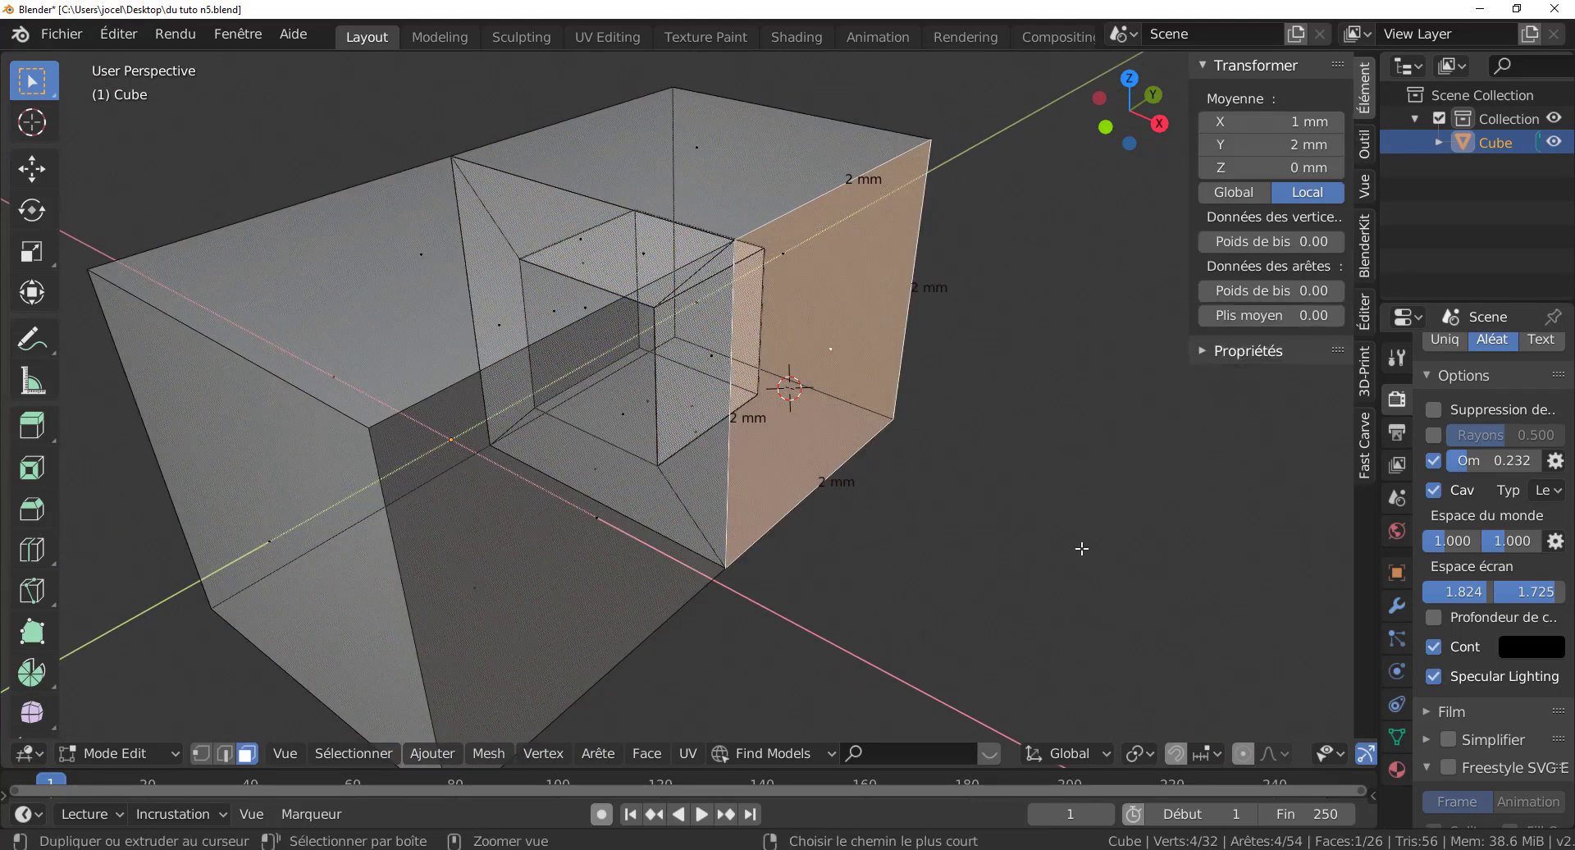
key(ctrl+l)
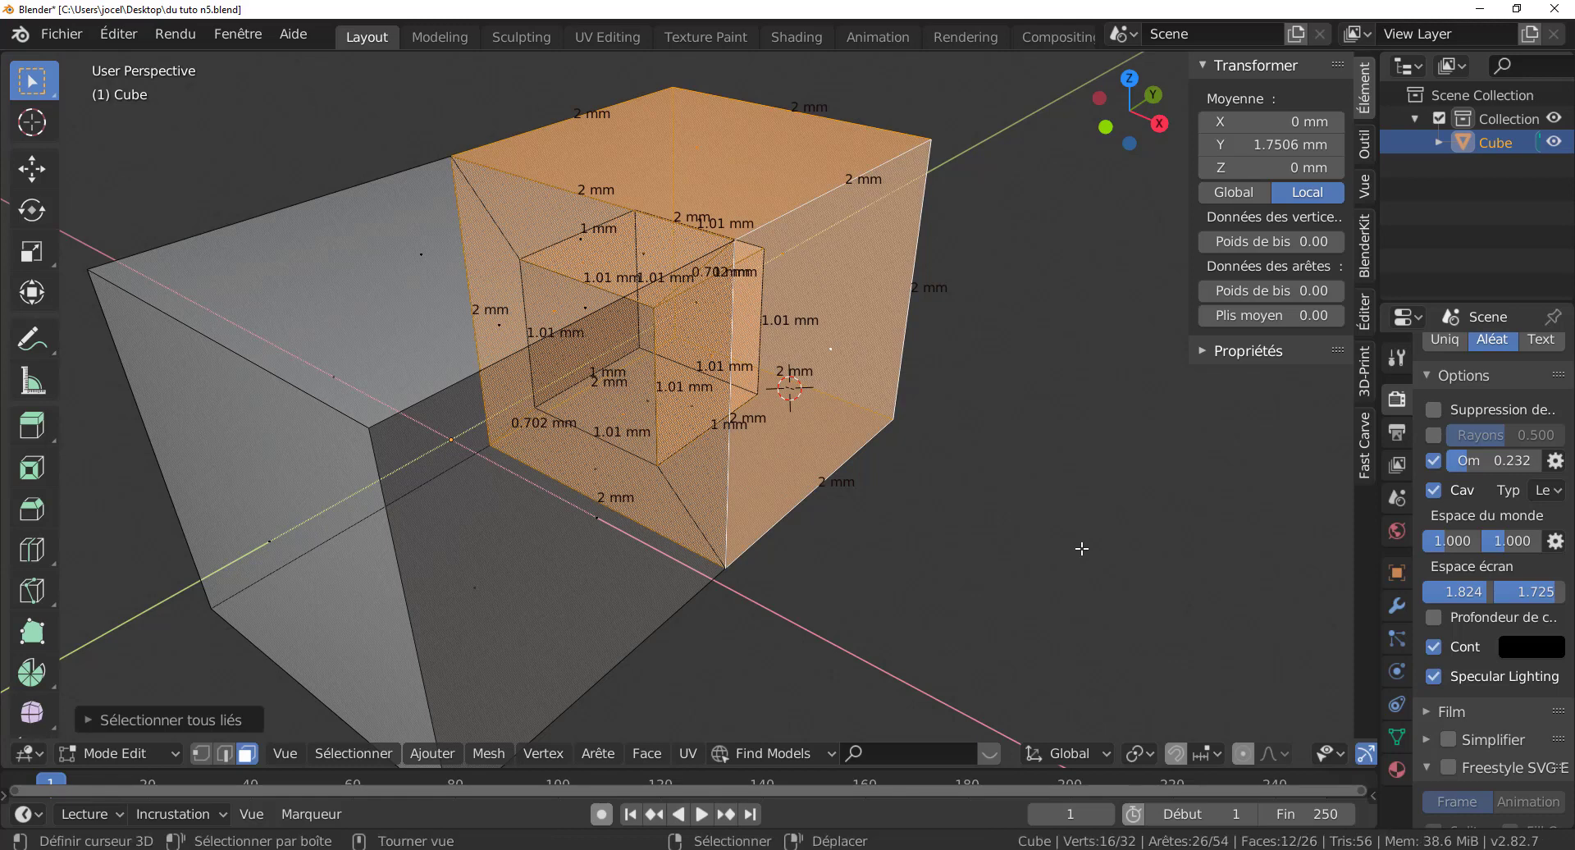
key(alt+a)
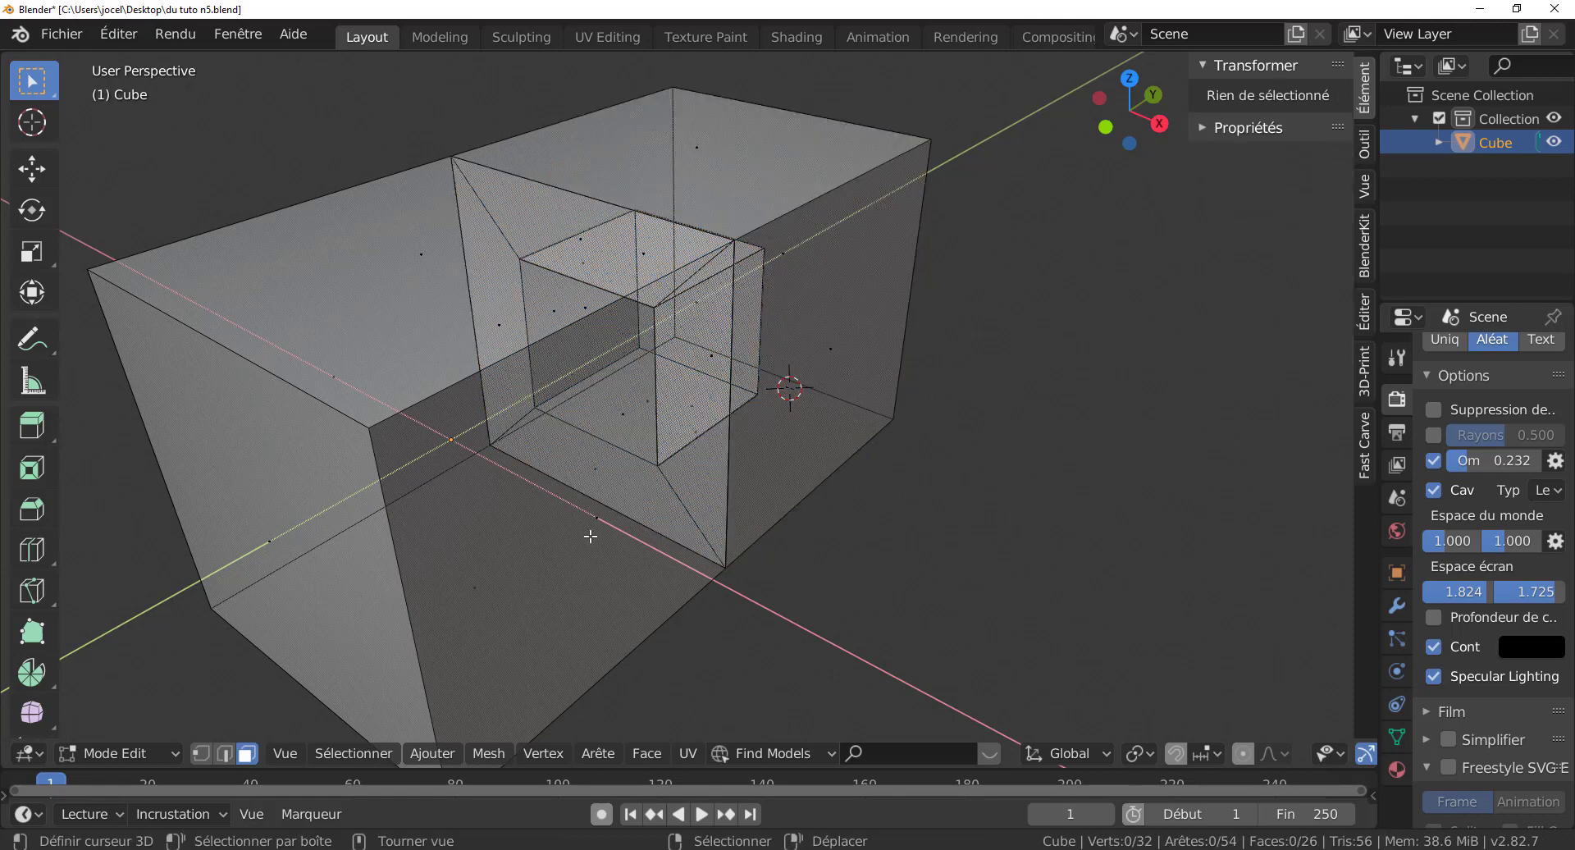
Step: Select all geometry linked to a side face of the block with the peg and hide it
click(598, 578)
middle_drag(598, 579, 573, 544)
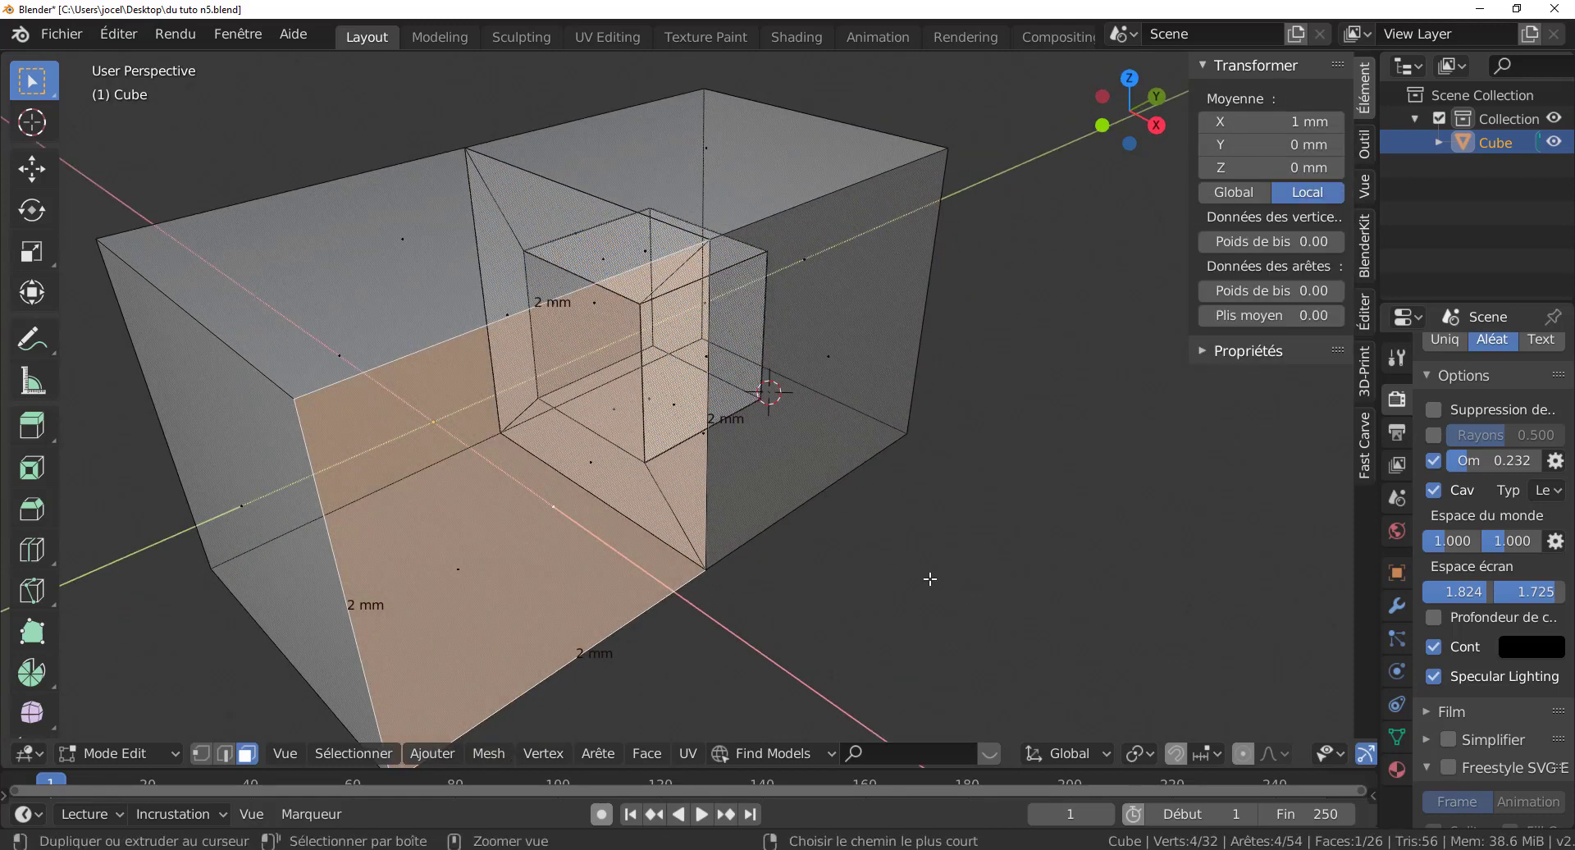
key(ctrl+l)
scroll(938, 559, down, 2)
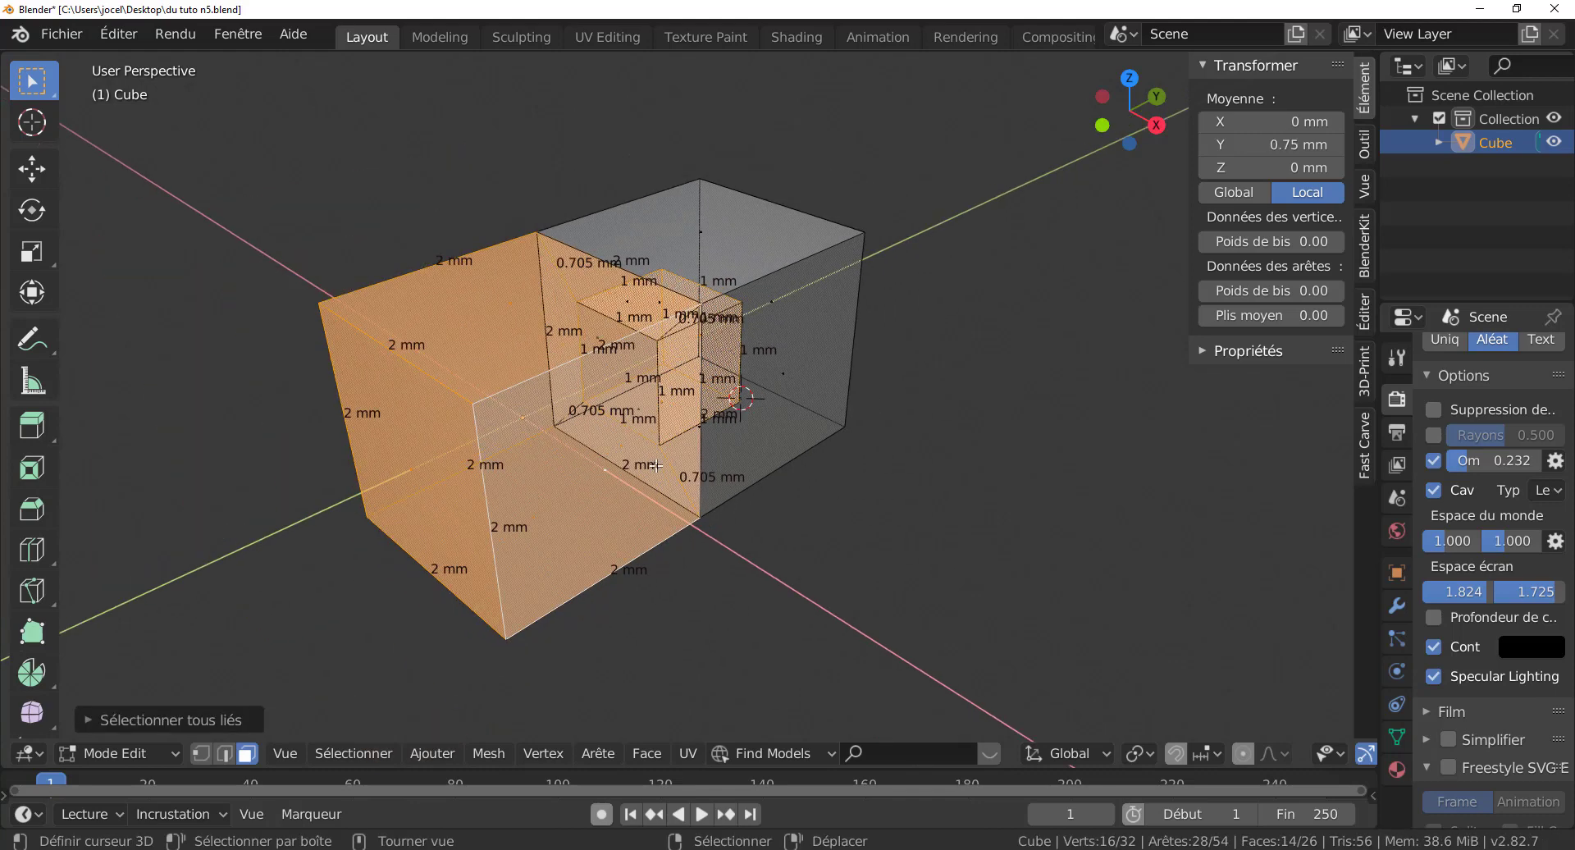
middle_drag(654, 465, 601, 506)
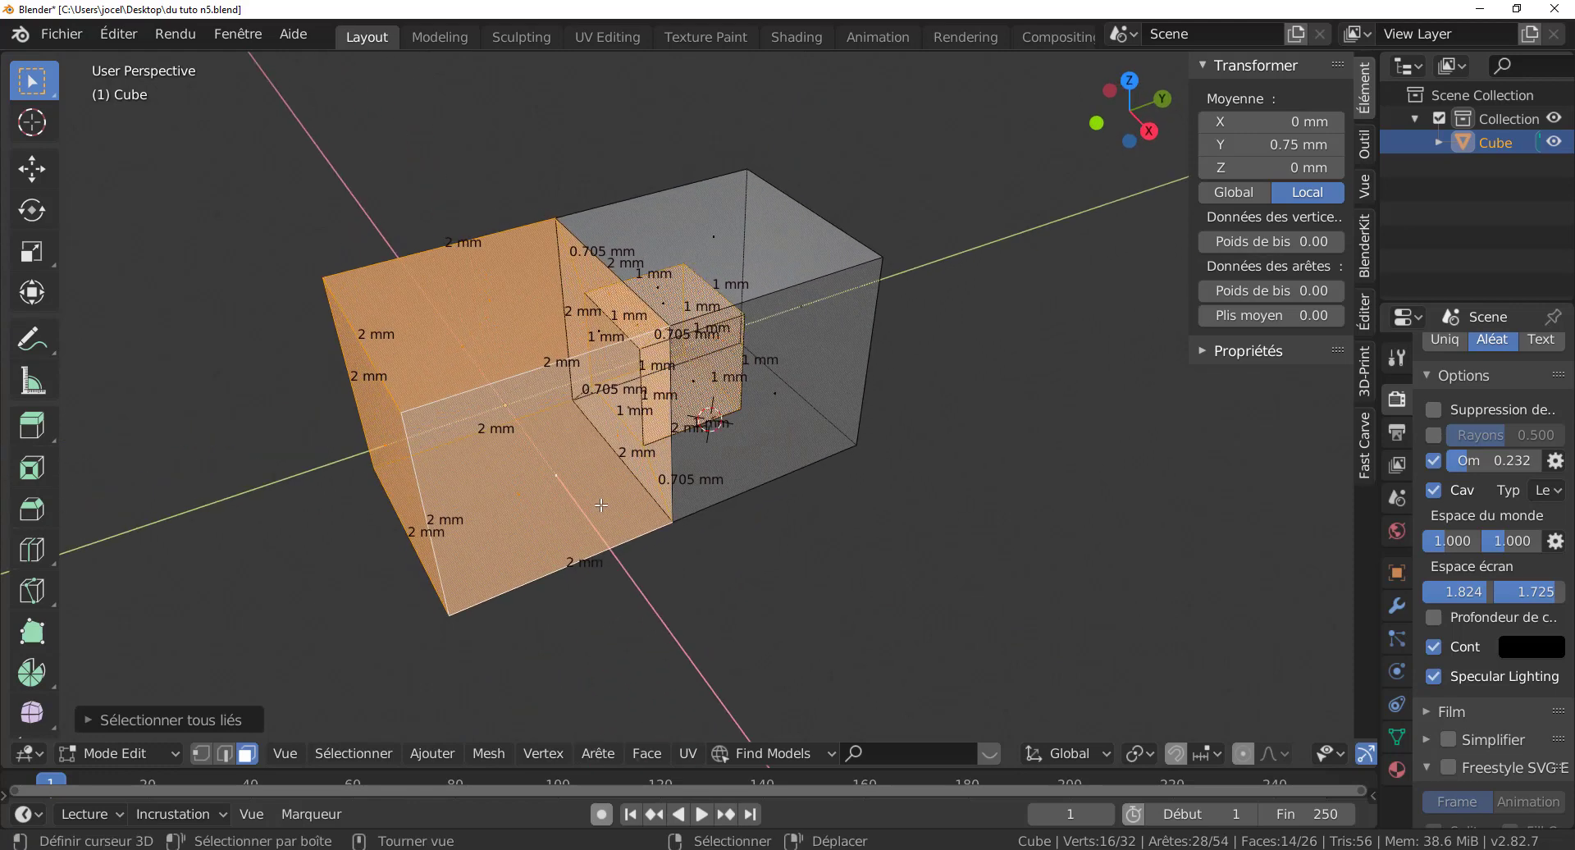
key(h)
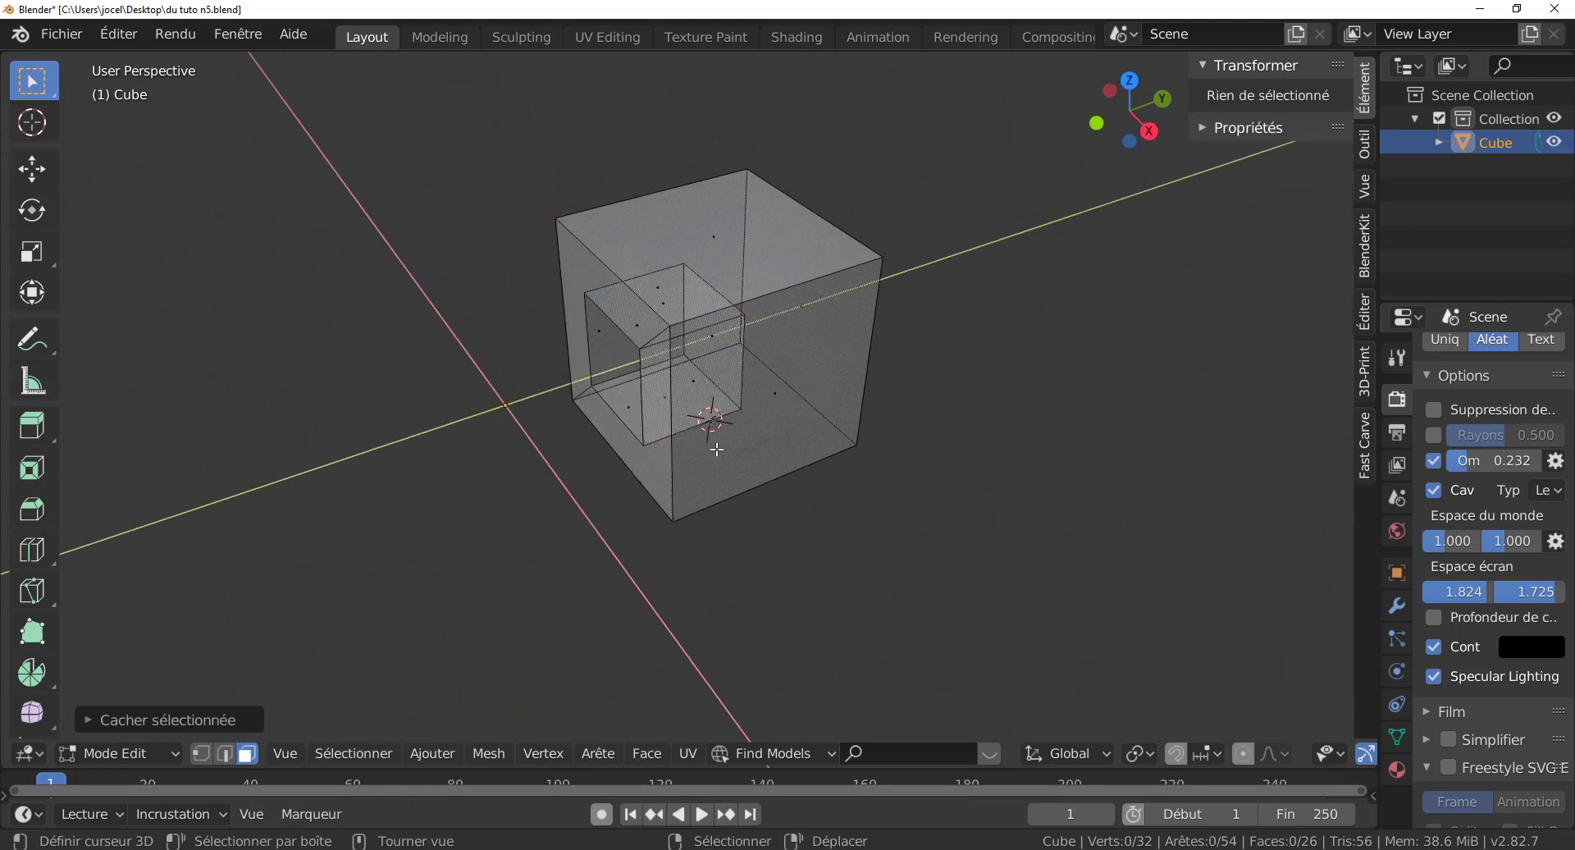
Step: Select the loop of four inner side faces of the square cavity in the remaining block
middle_drag(844, 500, 902, 490)
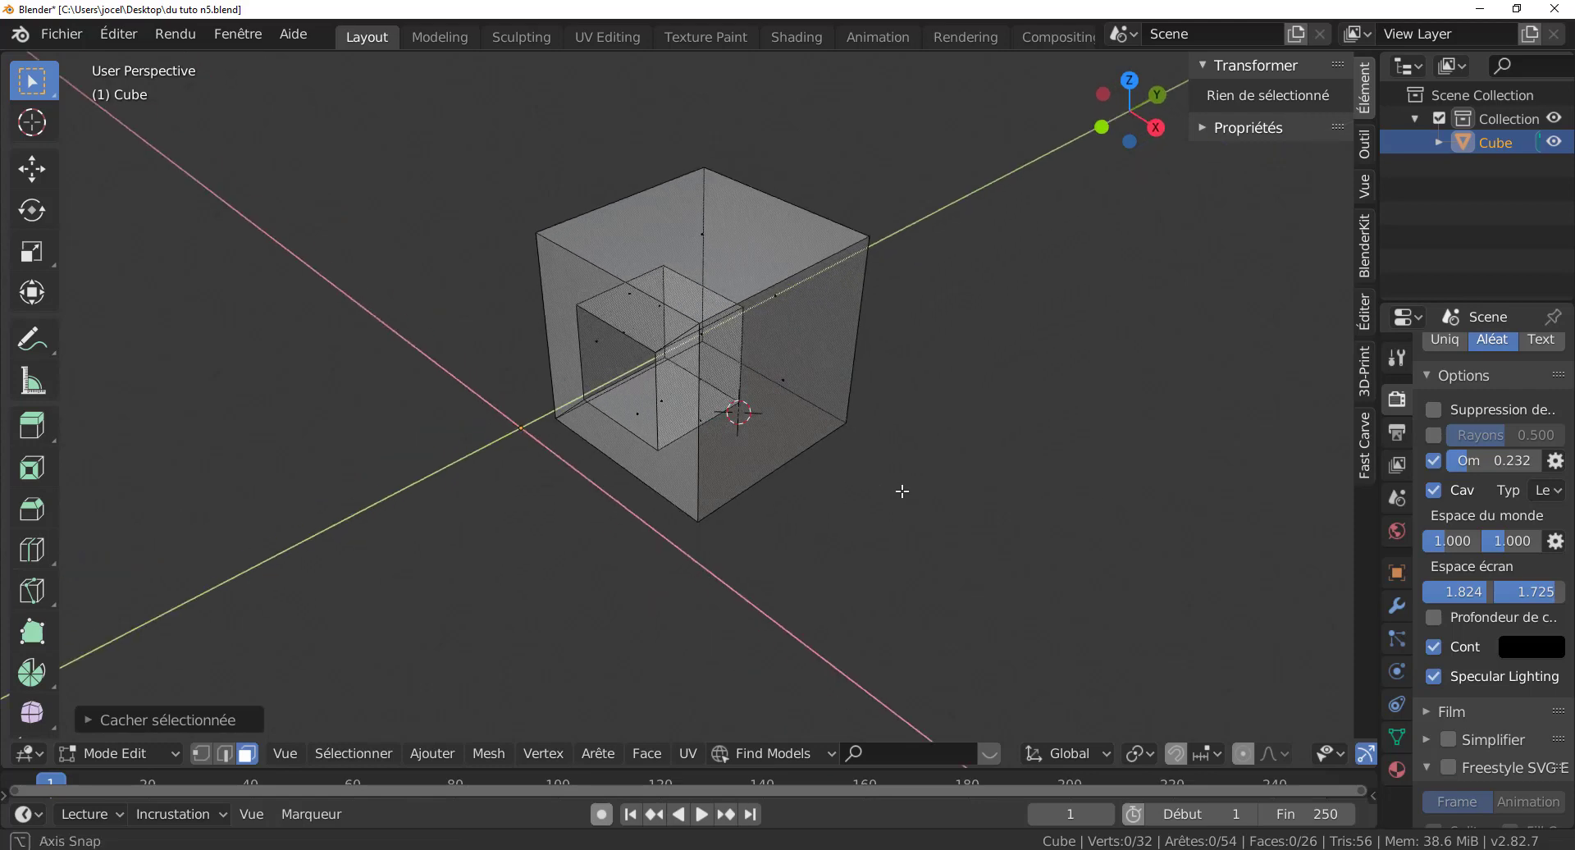
scroll(789, 413, up, 1)
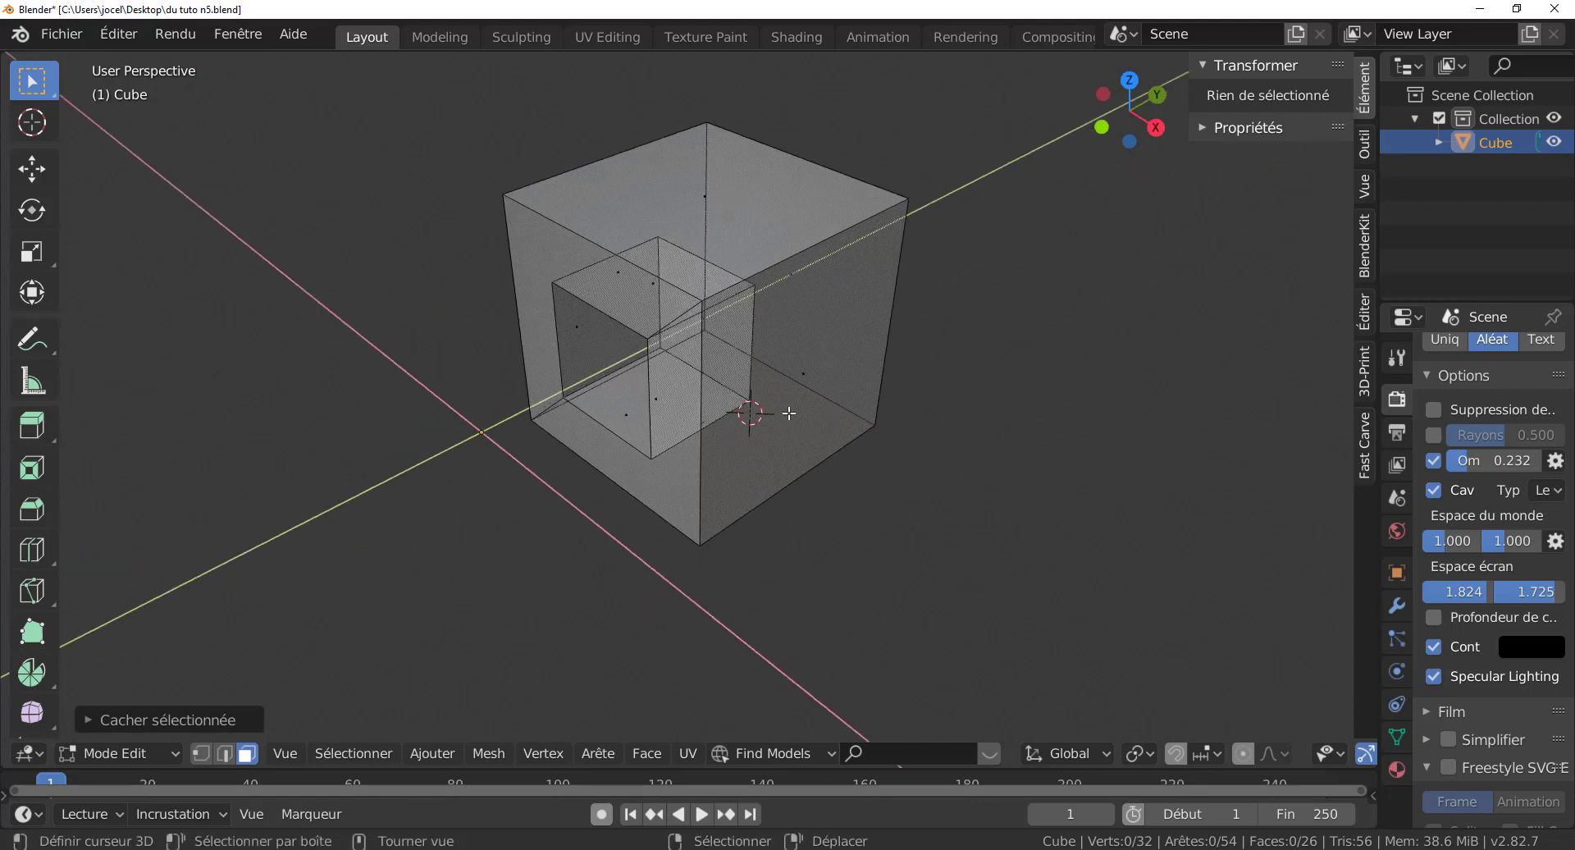
click(791, 415)
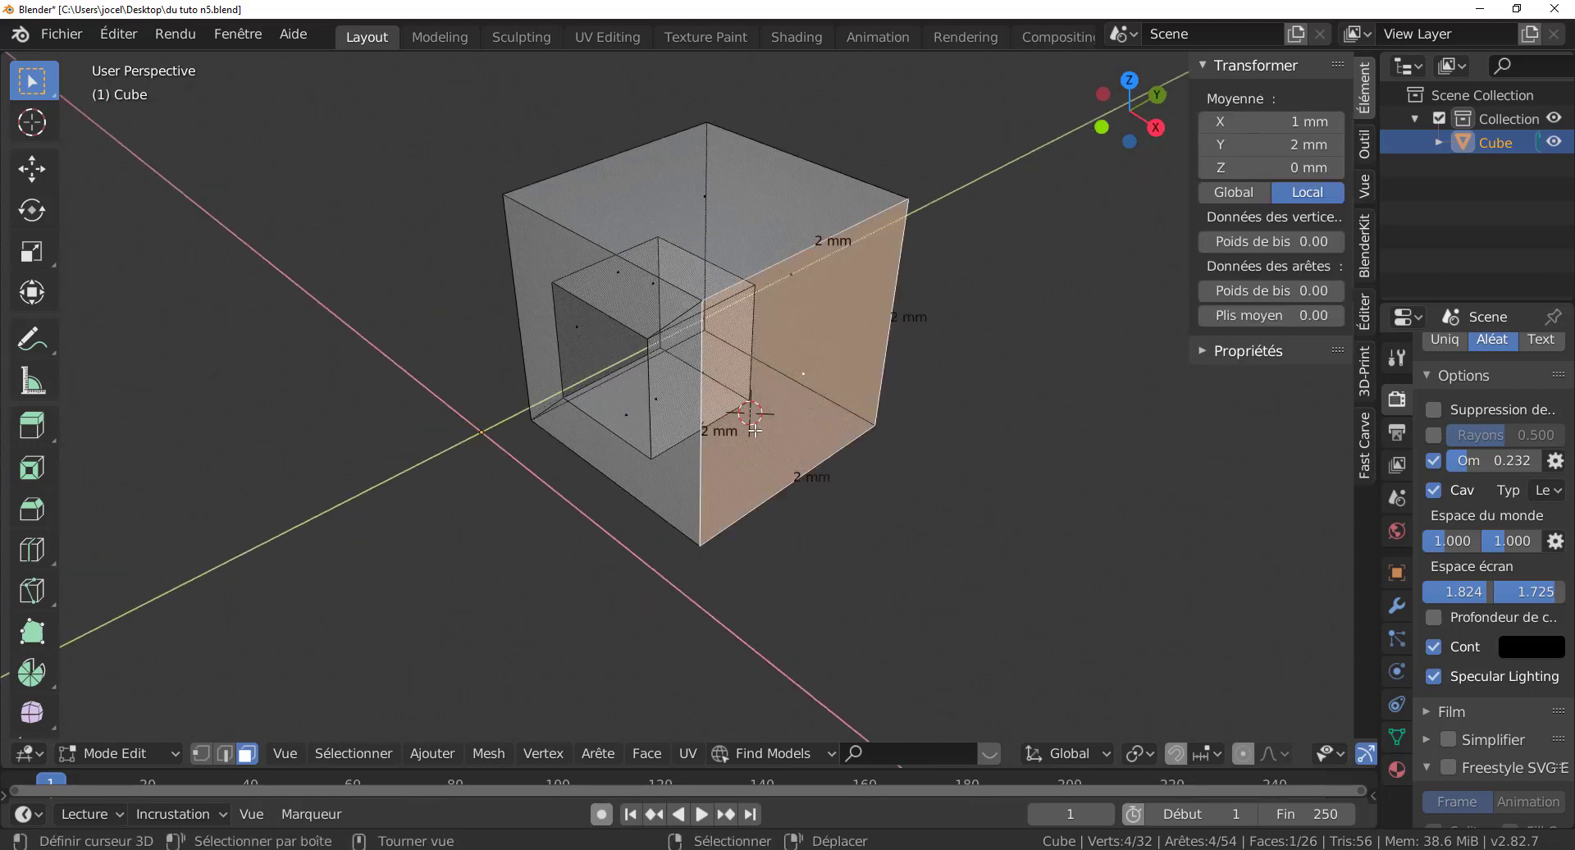
middle_drag(754, 429, 596, 386)
click(661, 408)
shift+click(584, 346)
scroll(595, 386, up, 3)
click(554, 378)
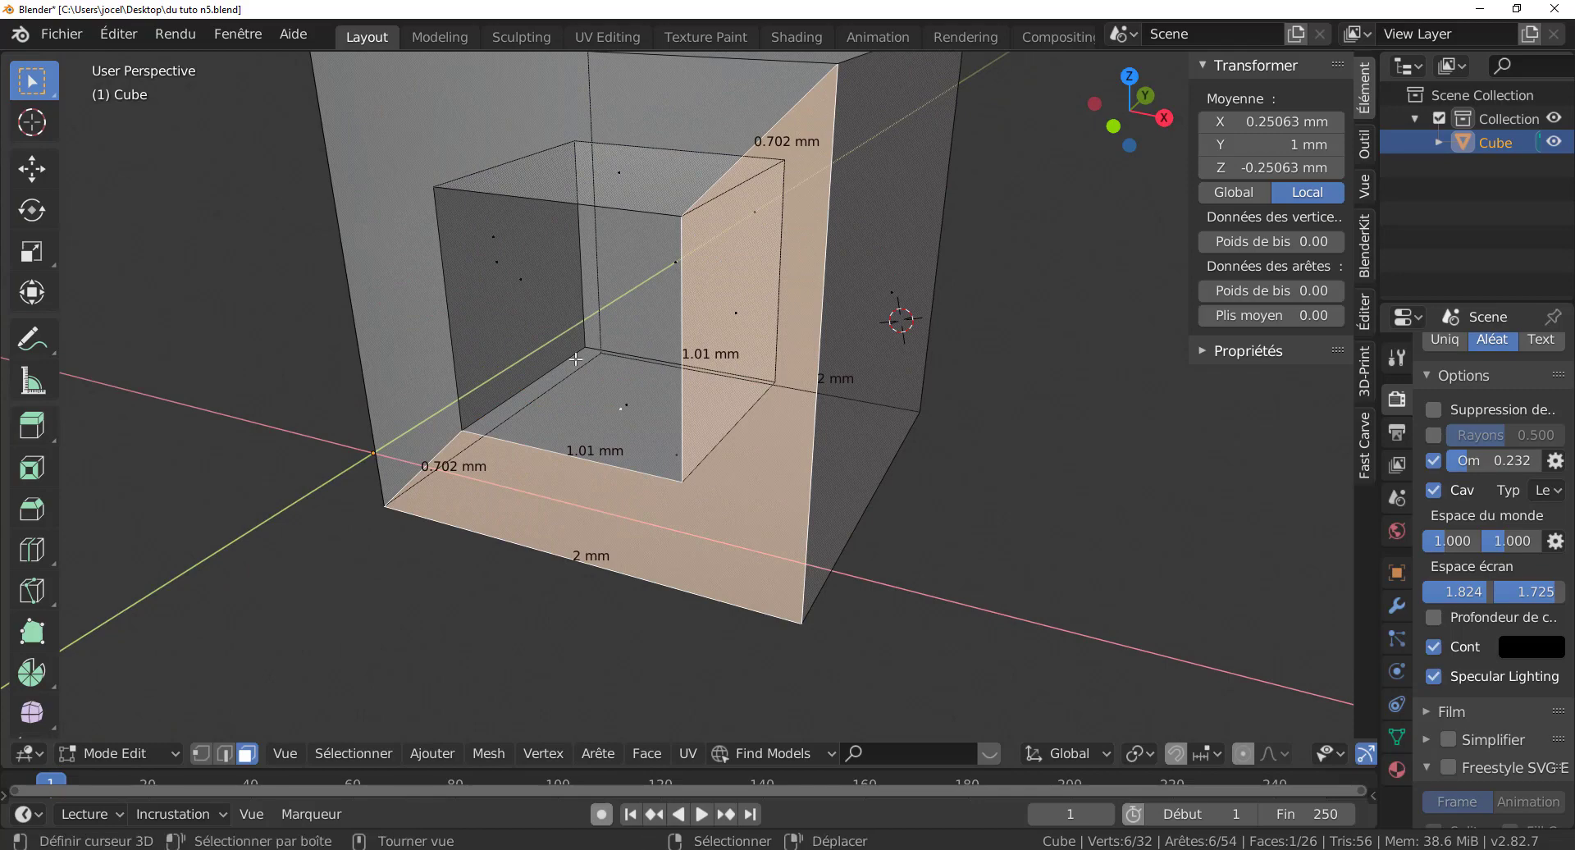
click(584, 398)
shift+click(537, 335)
middle_drag(537, 335, 734, 378)
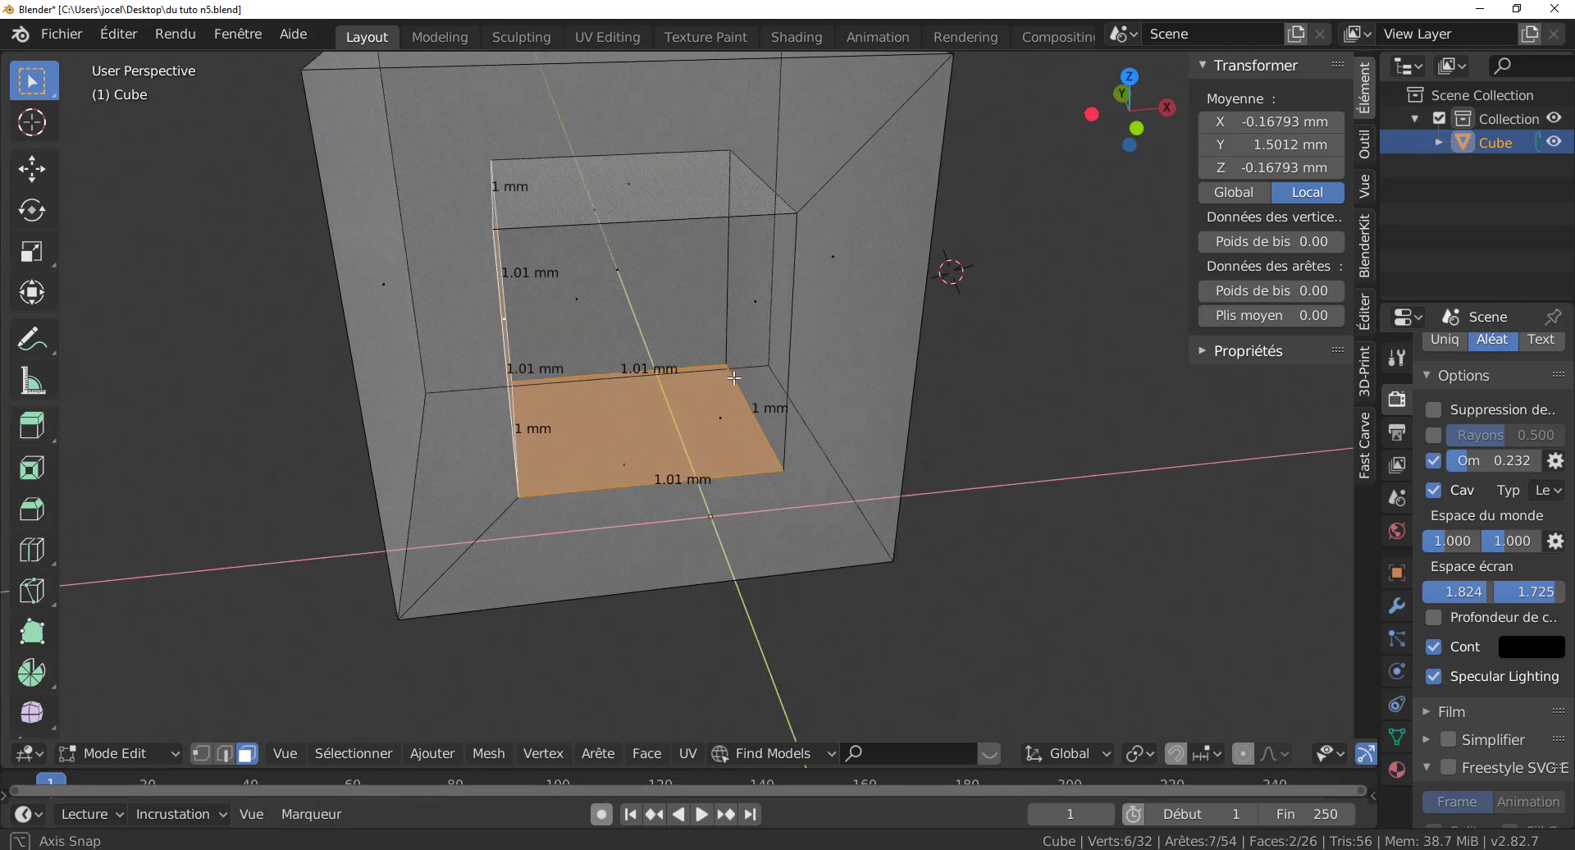
alt+click(752, 415)
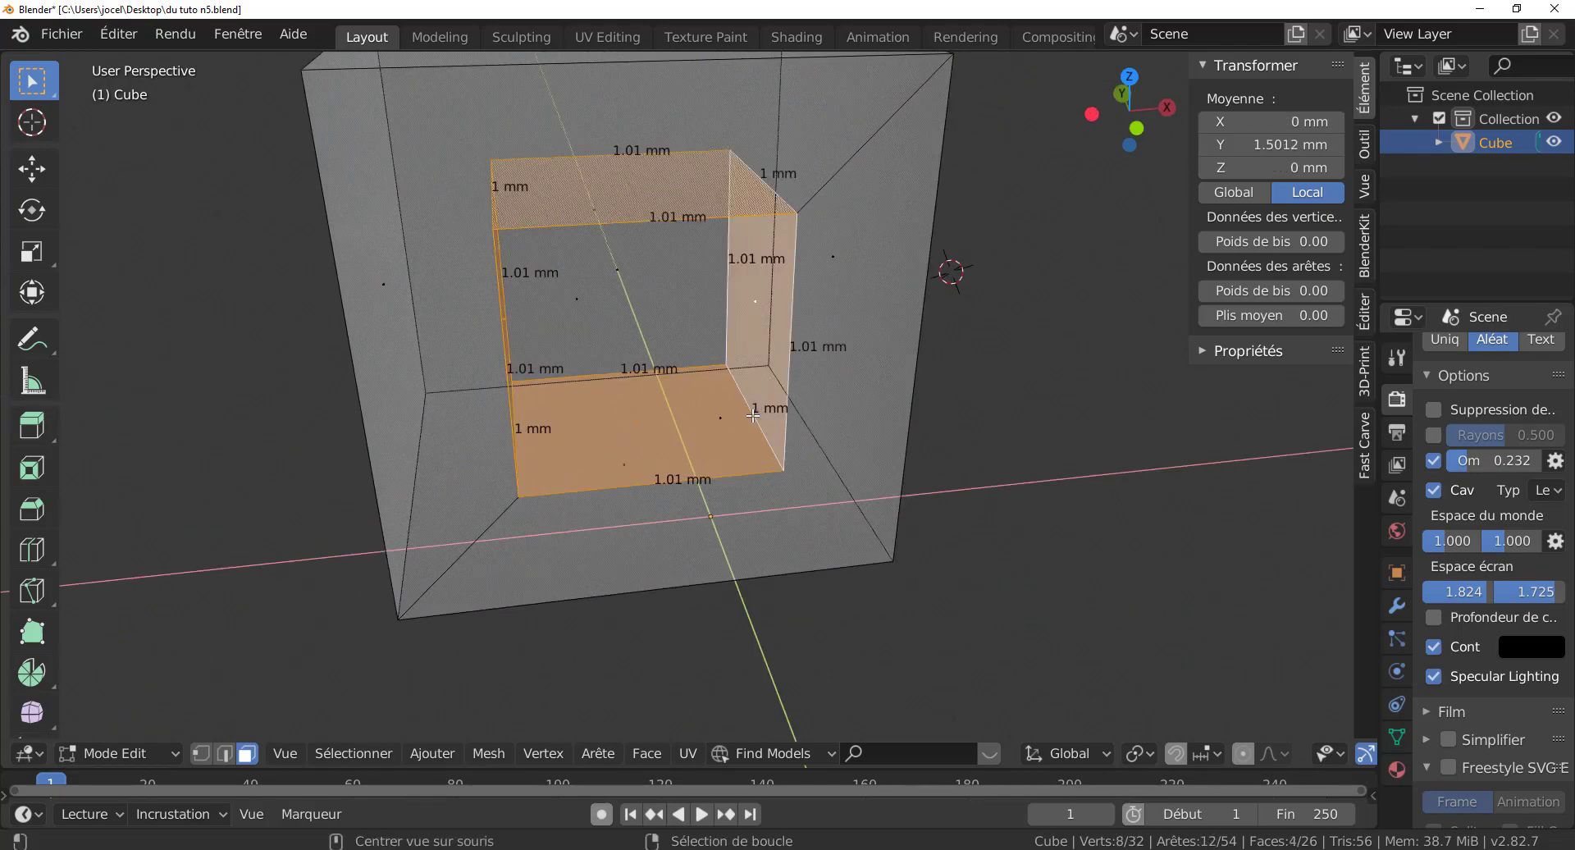
Step: Inspect the selected cavity walls from several angles and return the joined object to Object Mode
middle_drag(753, 415, 510, 369)
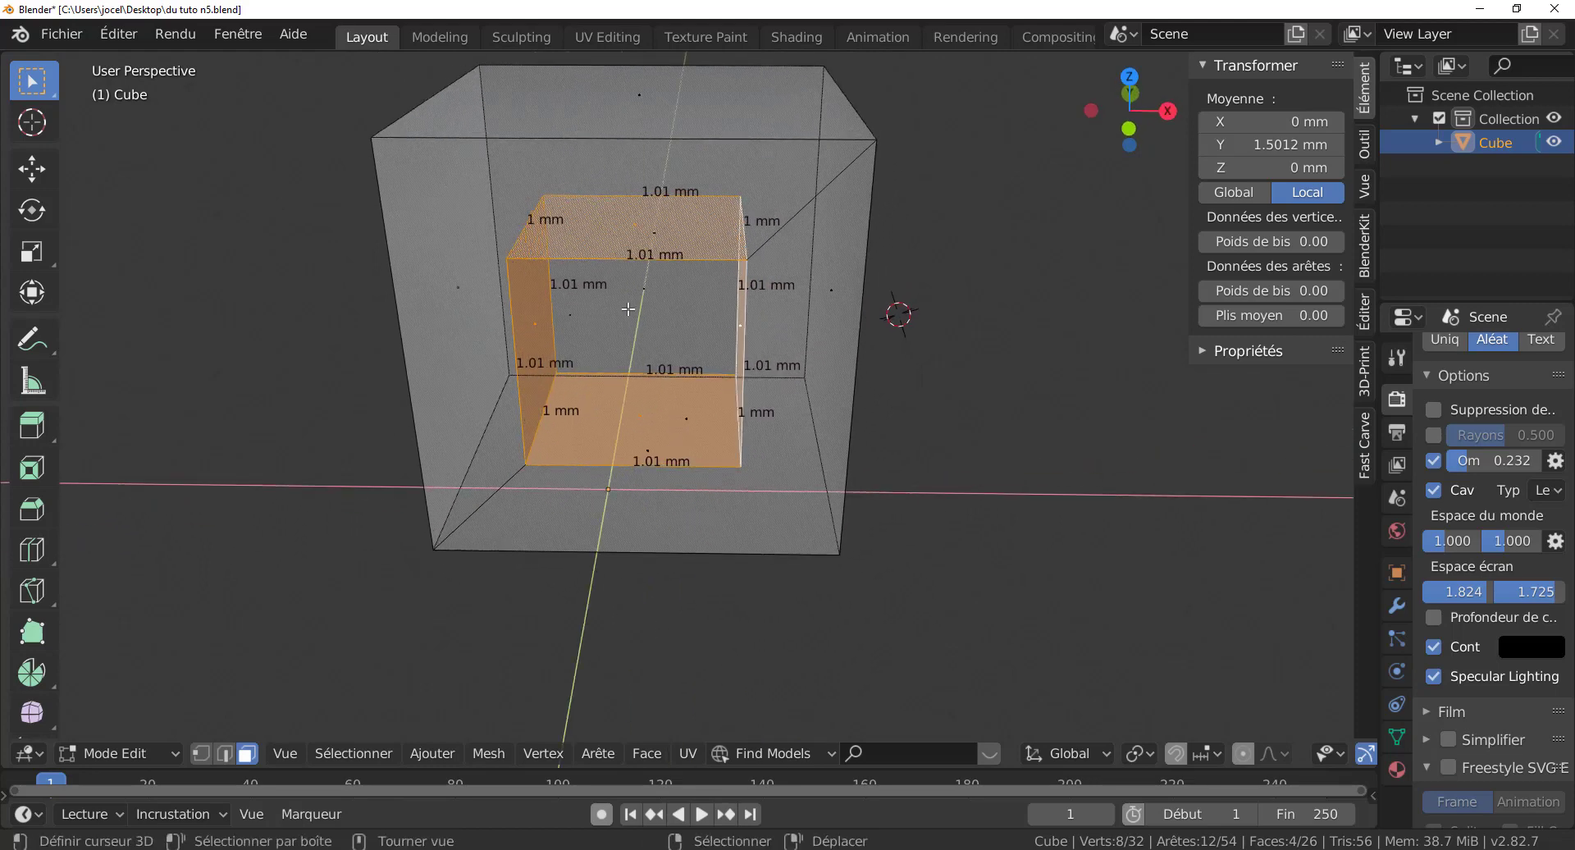
scroll(628, 309, up, 1)
scroll(625, 365, up, 3)
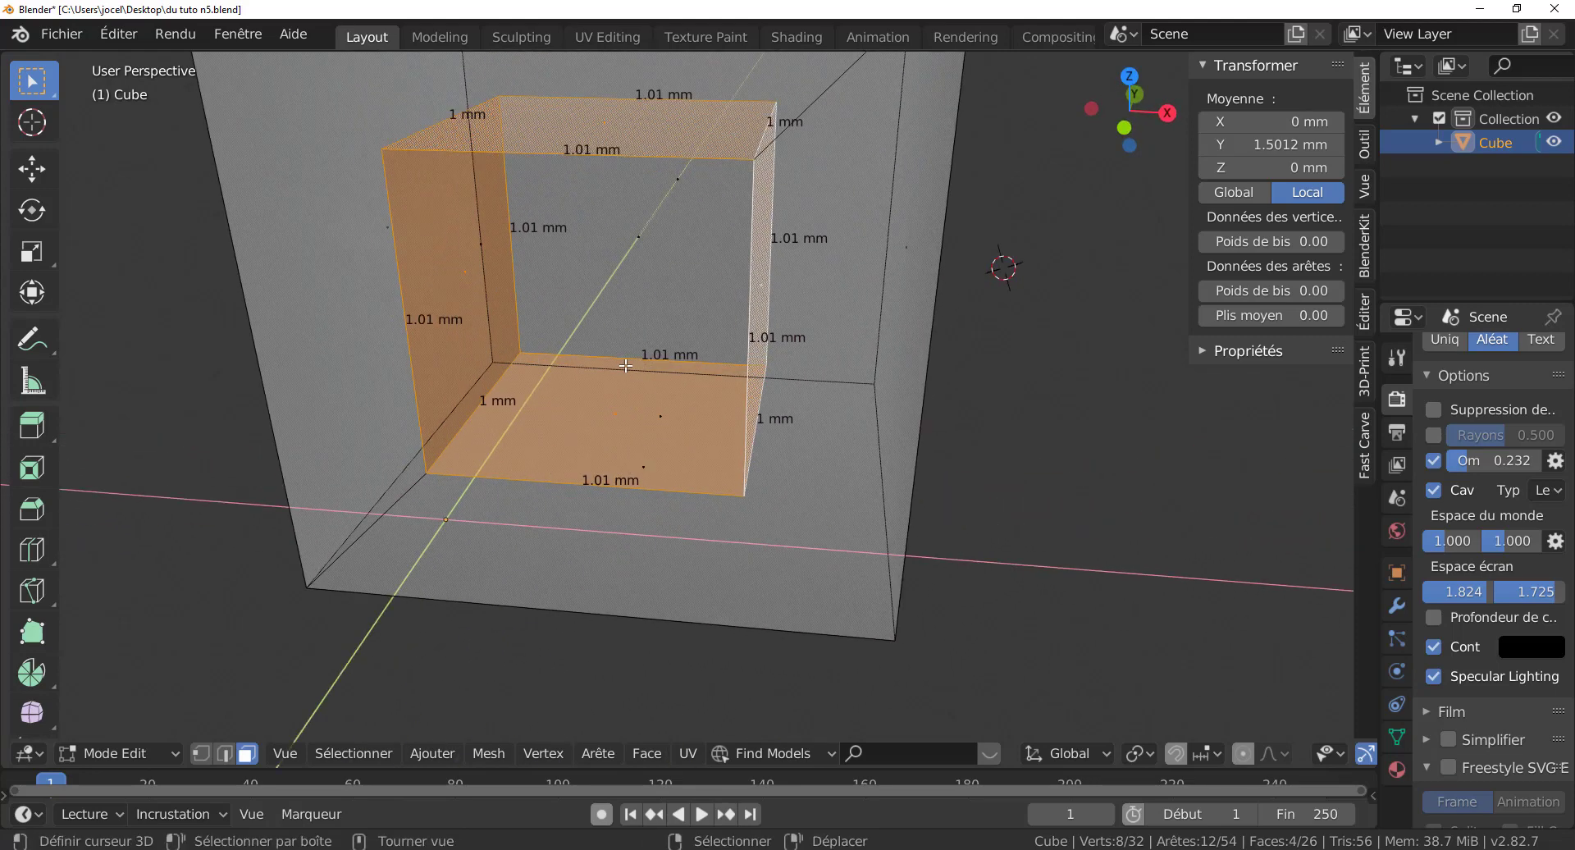
scroll(625, 365, down, 4)
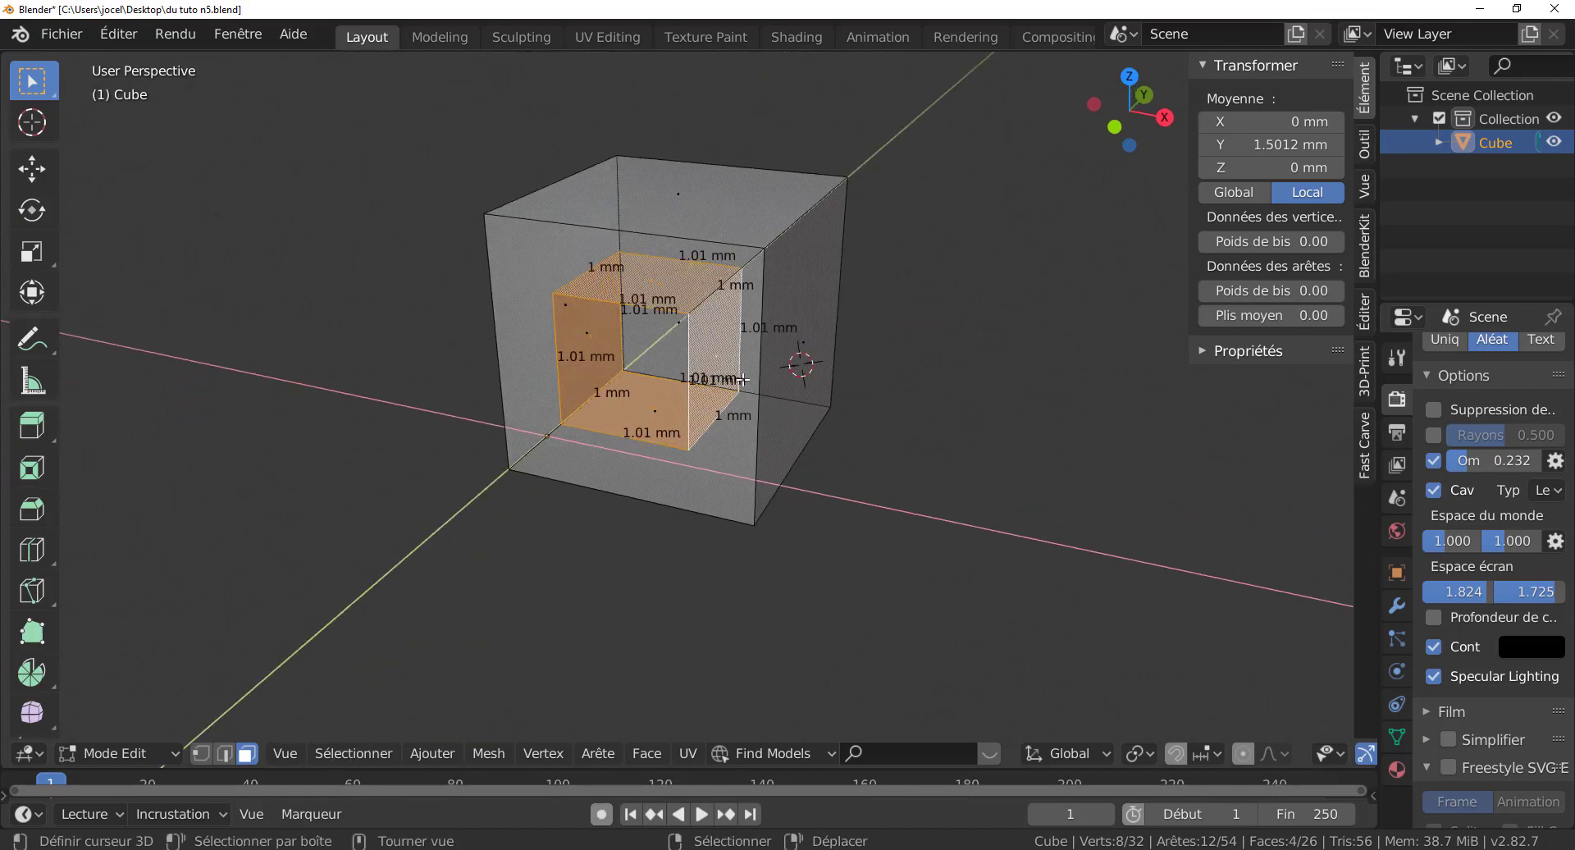
key(Tab)
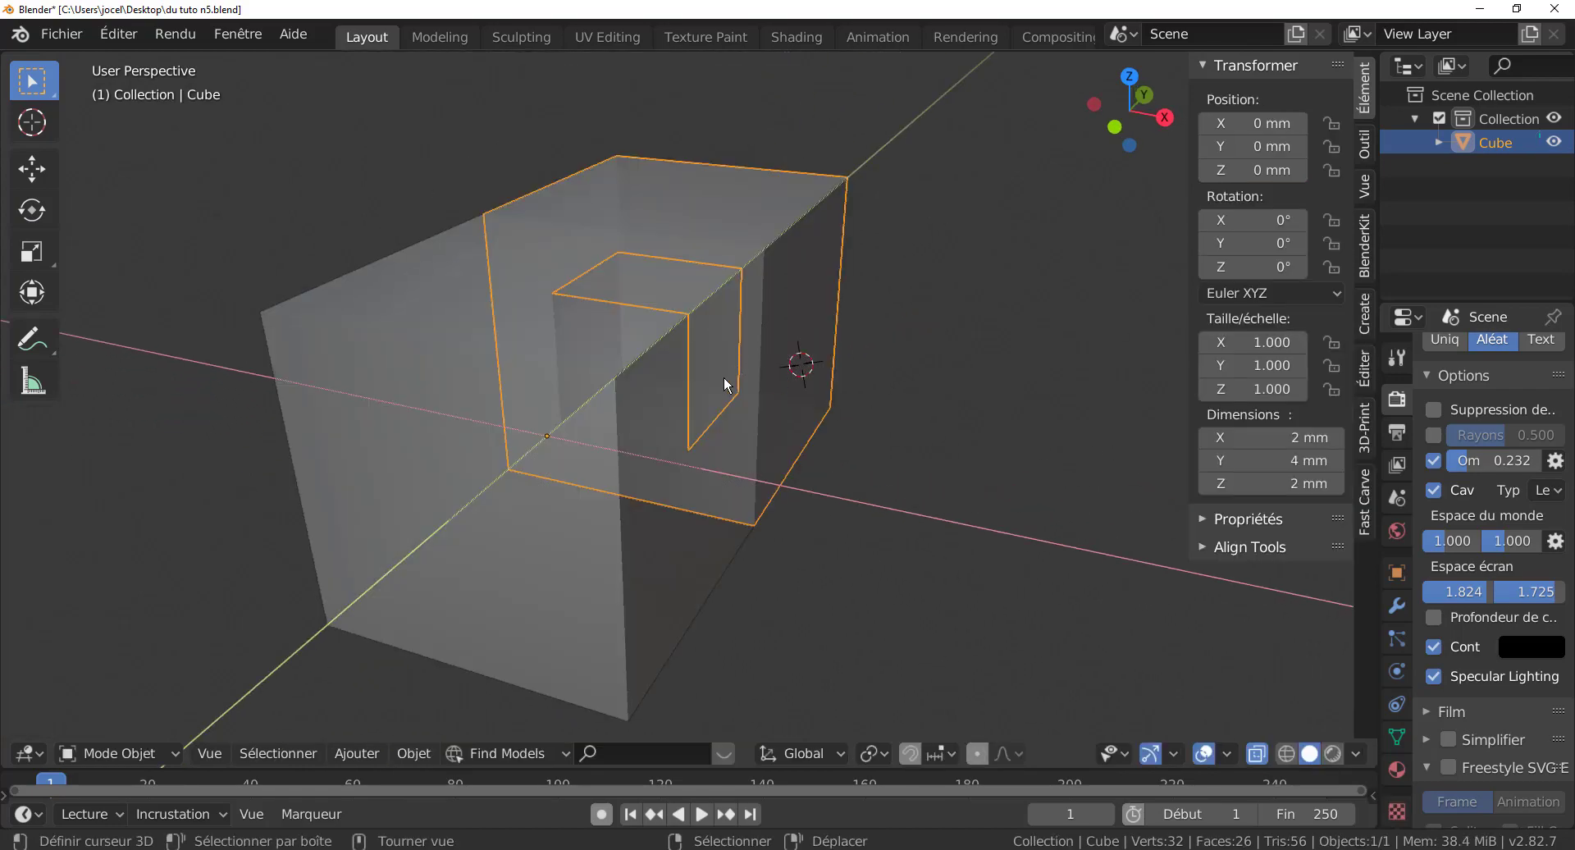
scroll(725, 384, down, 2)
key(Tab)
key(Tab)
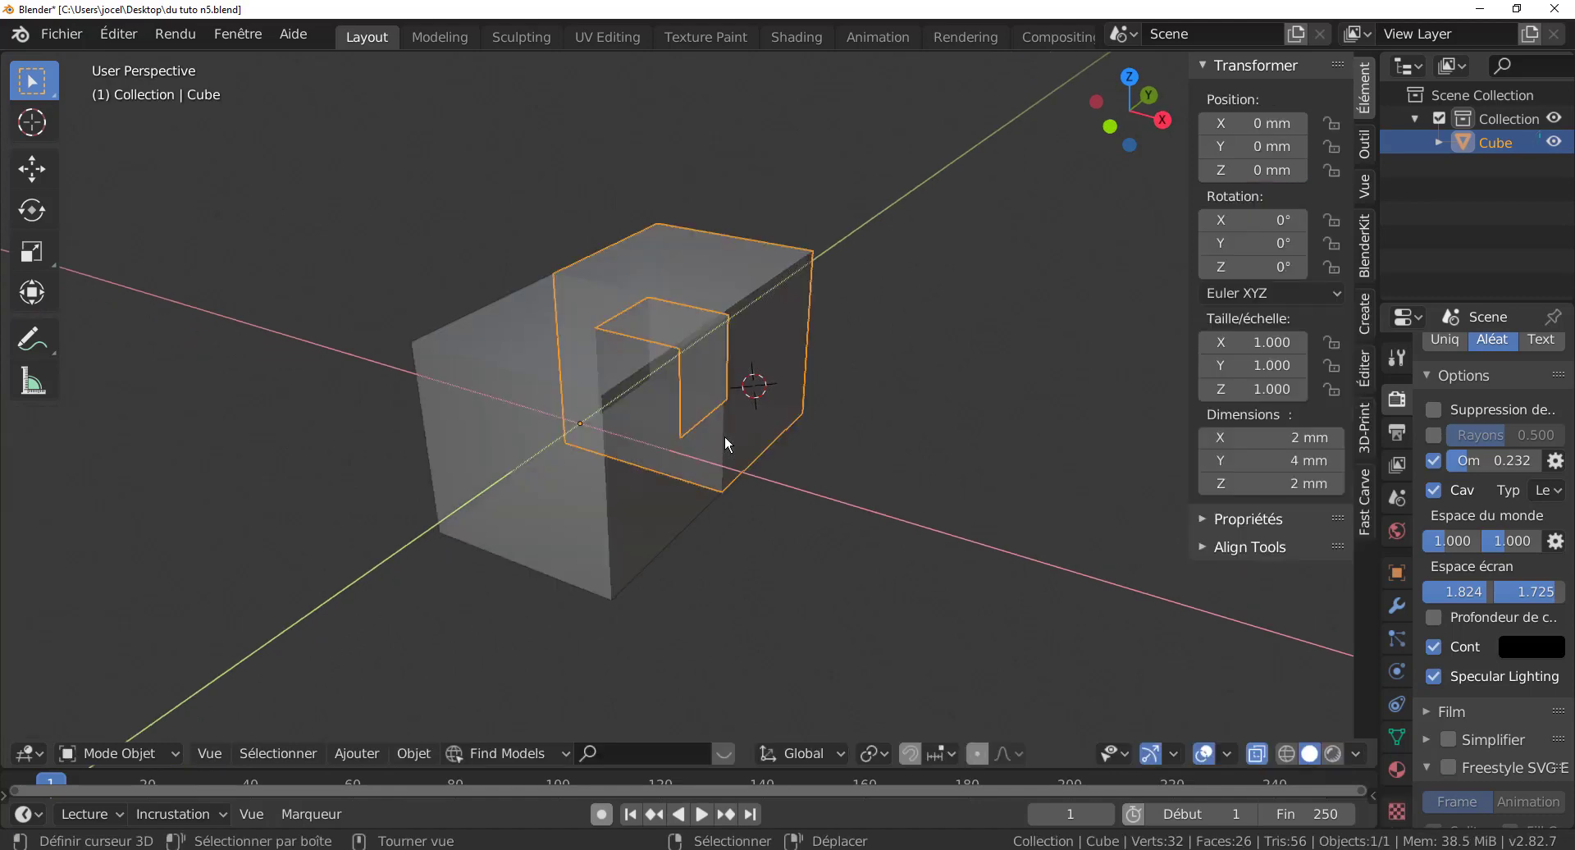
Step: Enter Edit Mode on the joined object, reveal its hidden geometry and select all geometry of both blocks
key(Tab)
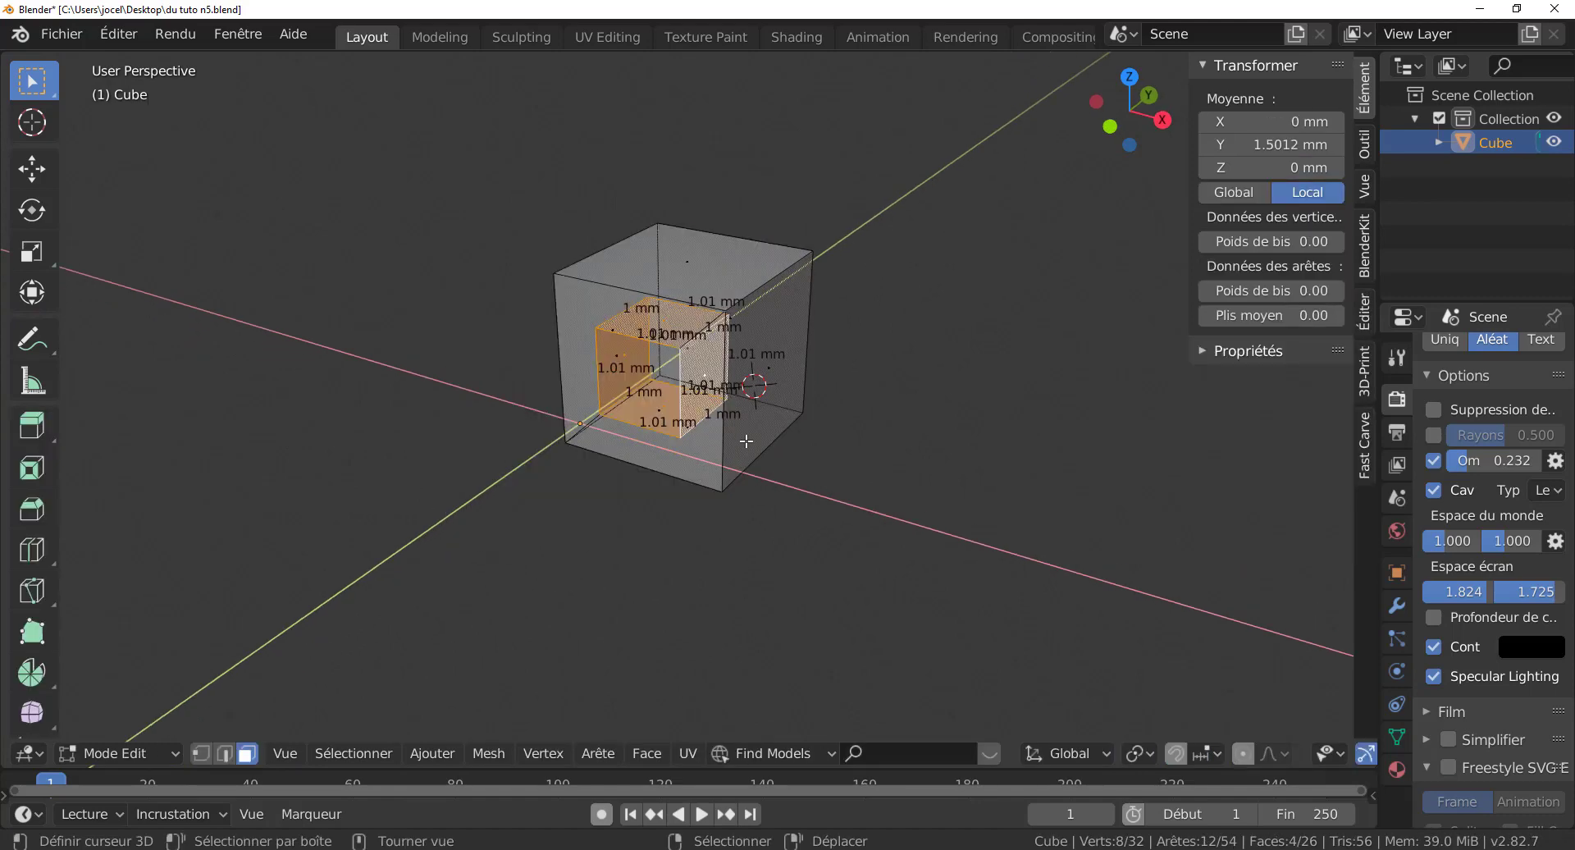
key(alt+h)
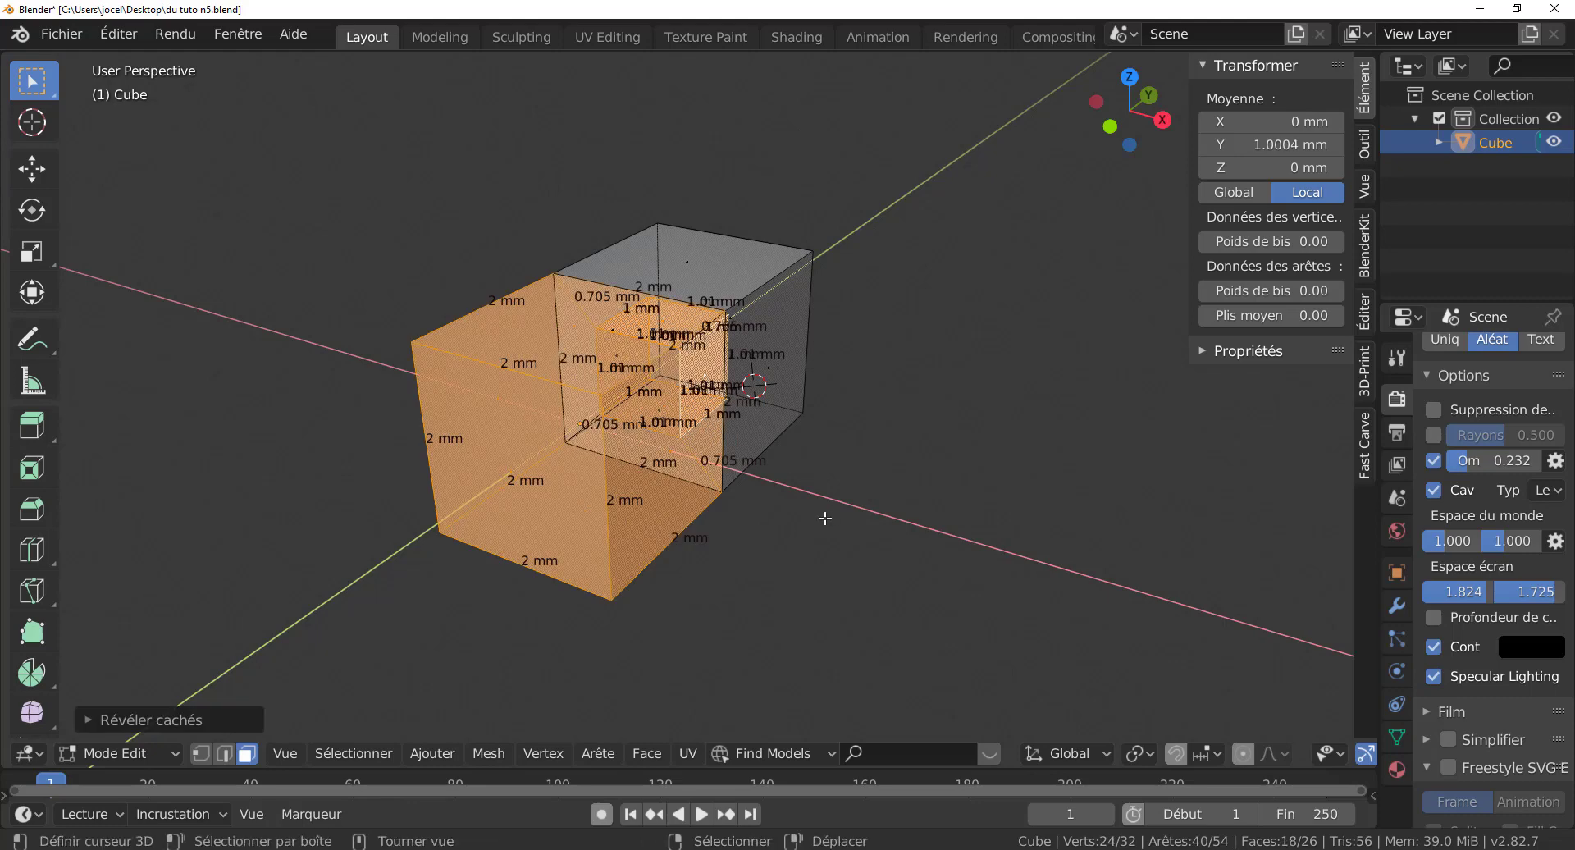
scroll(645, 491, up, 1)
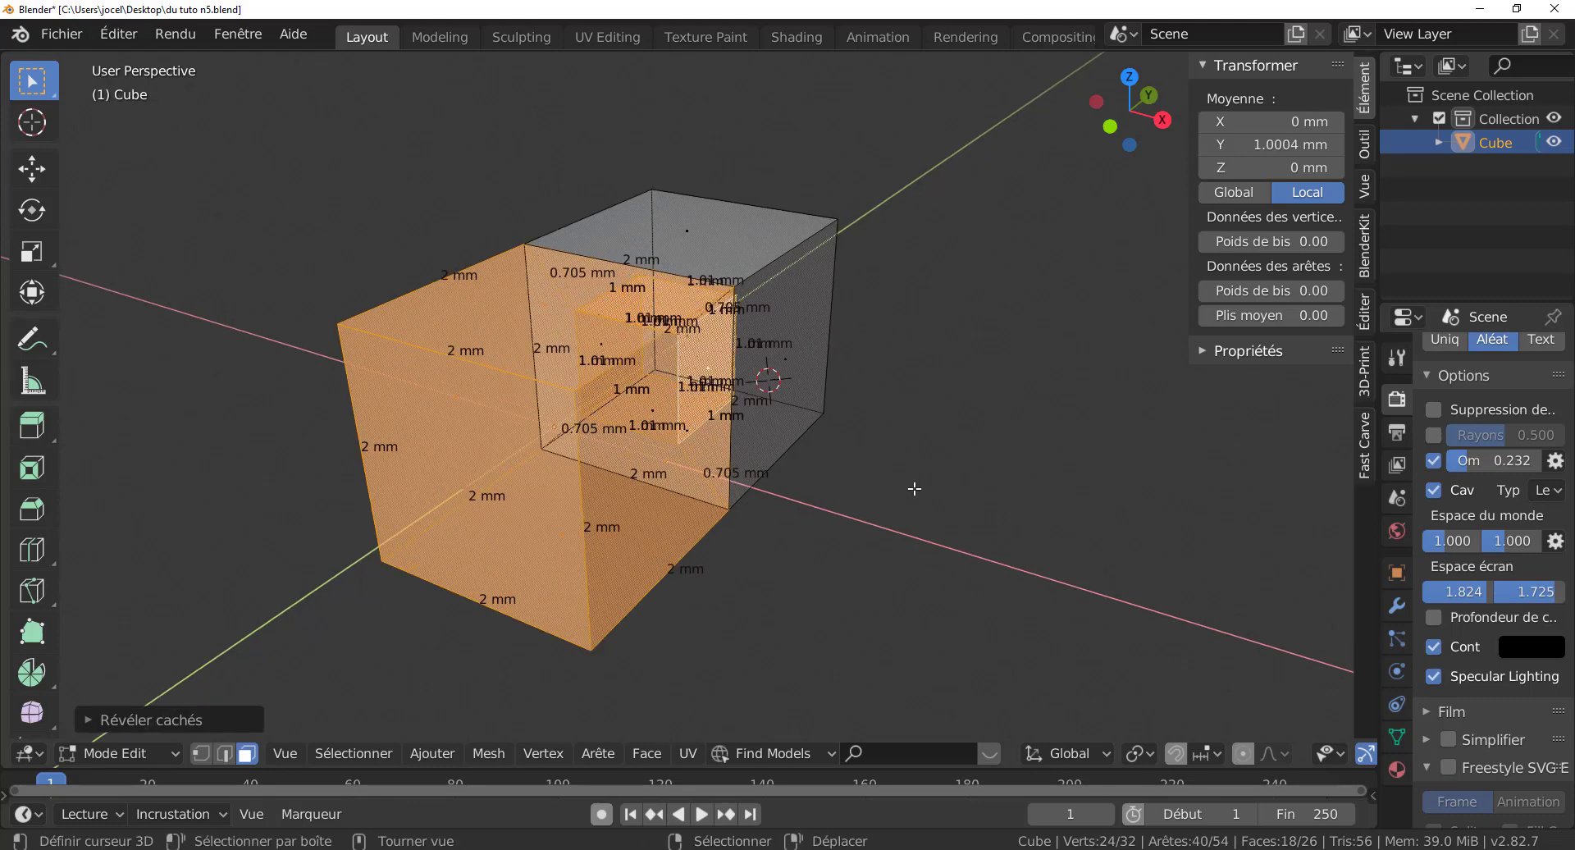
key(a)
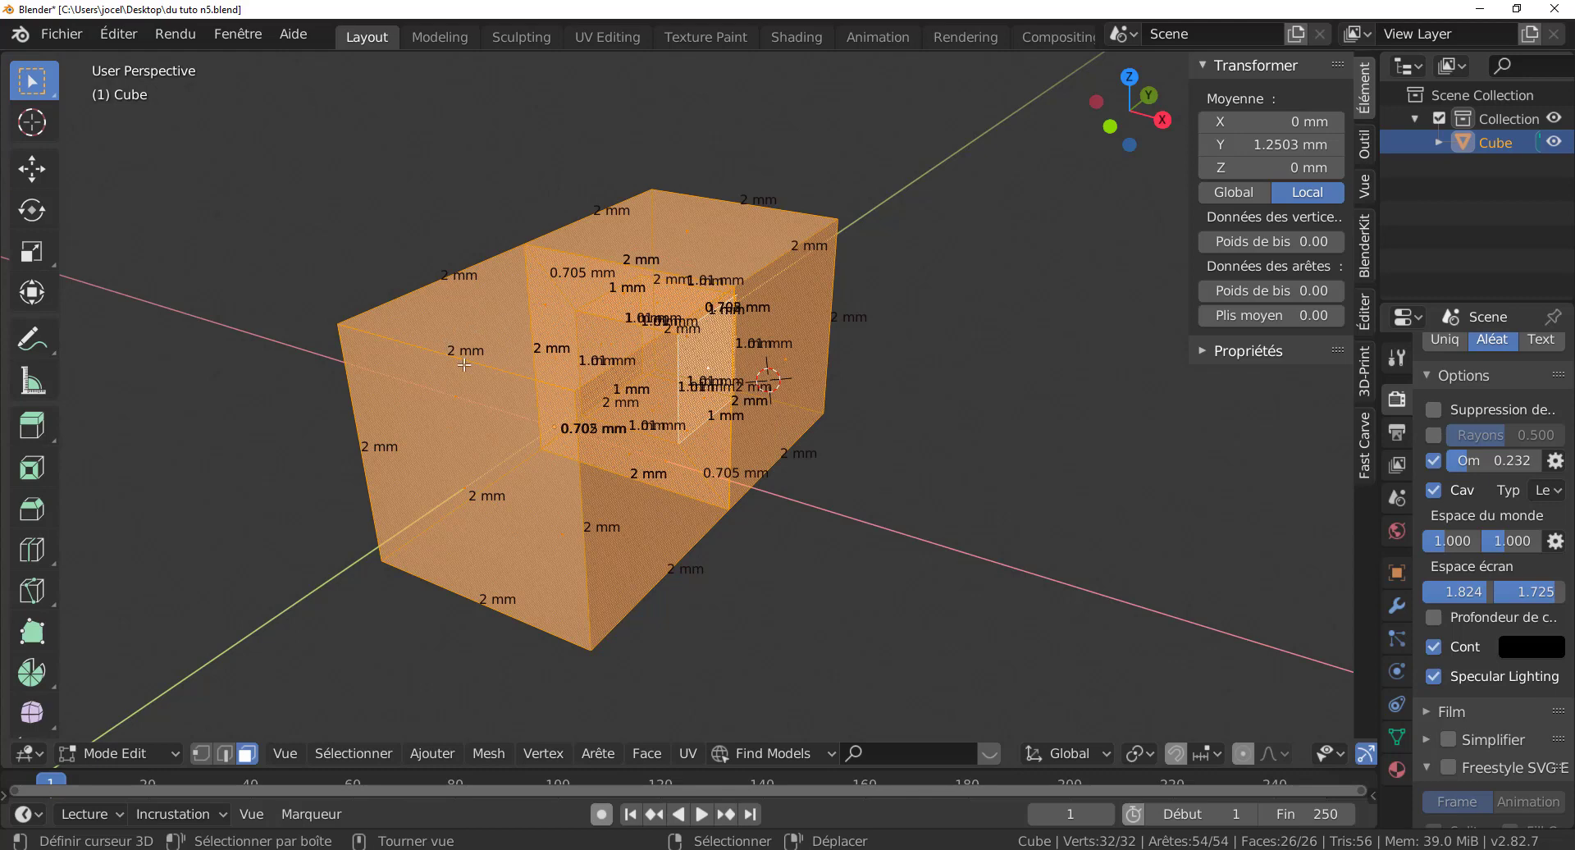
Step: Scale both blocks up uniformly until their outer edges are about 6.22 mm long
scroll(726, 402, down, 7)
scroll(778, 483, up, 1)
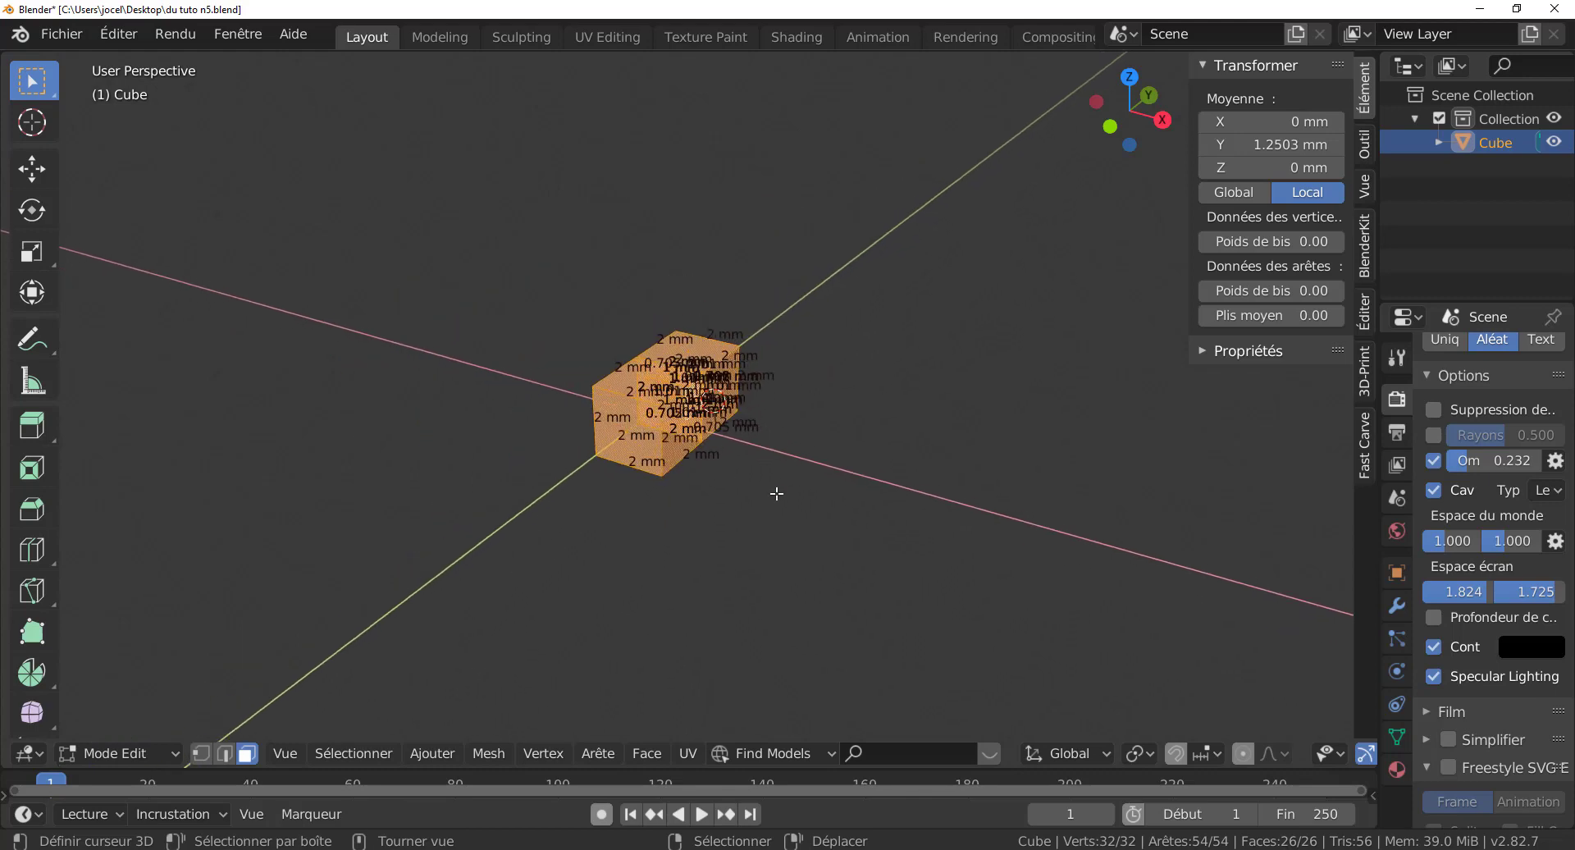
middle_drag(780, 527, 611, 366)
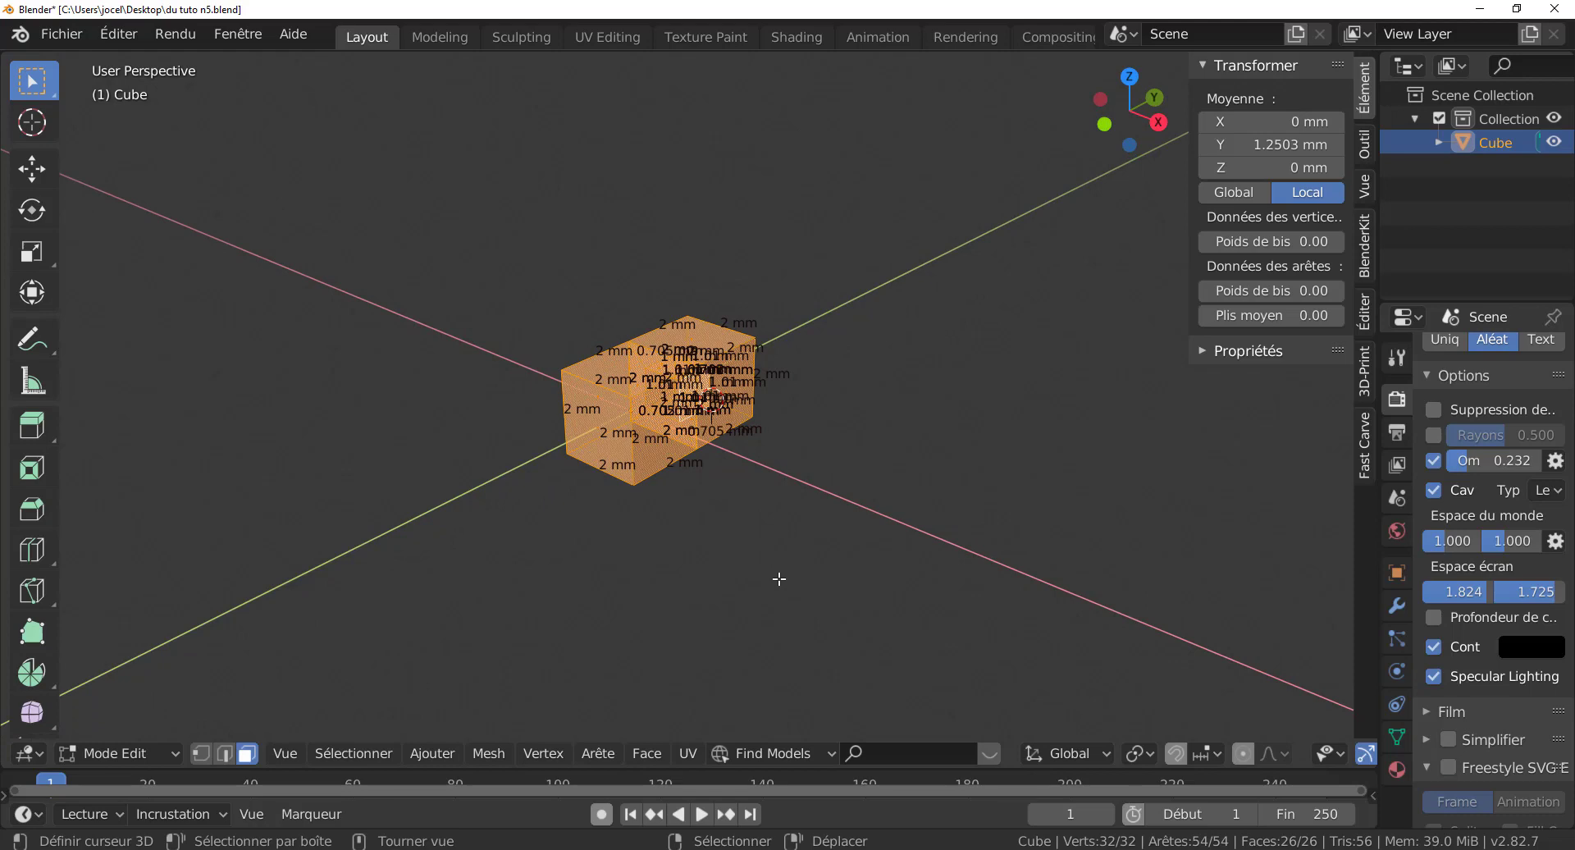
key(s)
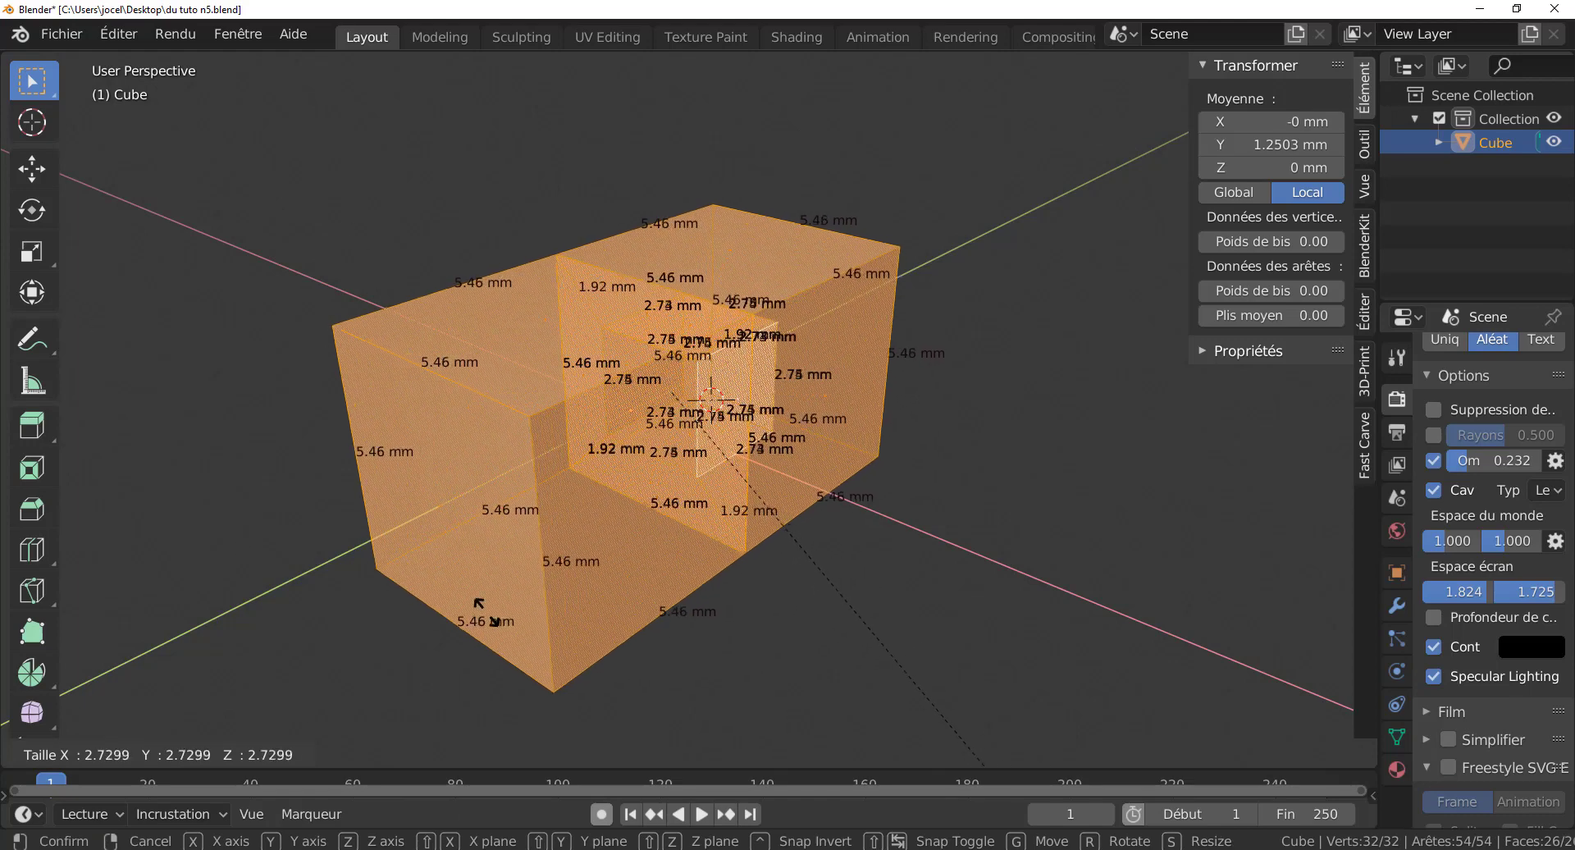
click(720, 733)
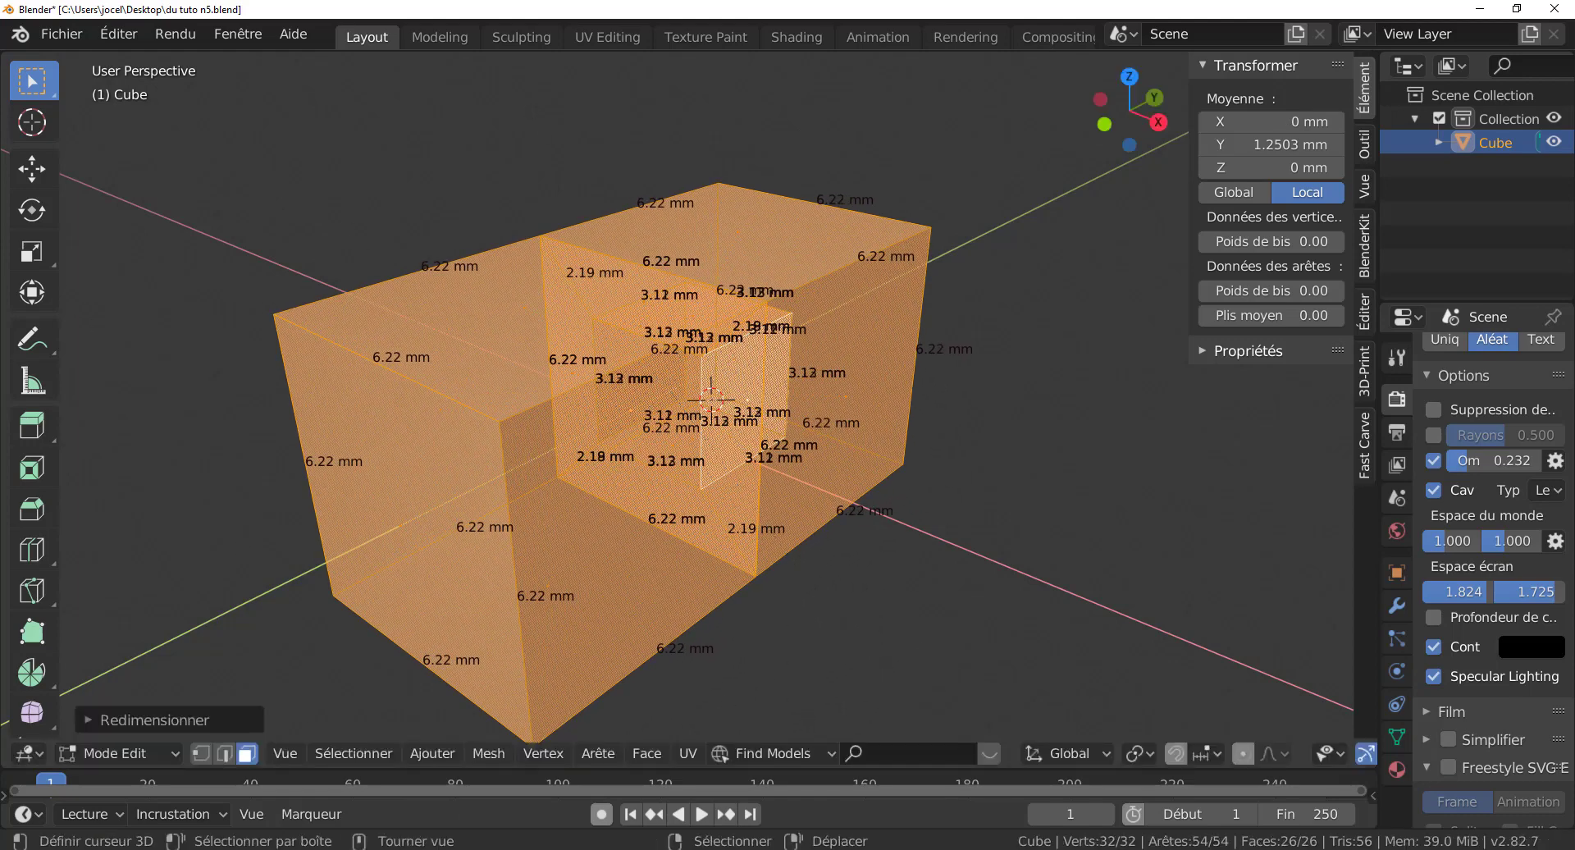
click(119, 33)
Step: Enlarge both blocks uniformly again until their outer edges are about 16.9 mm long
scroll(392, 373, down, 5)
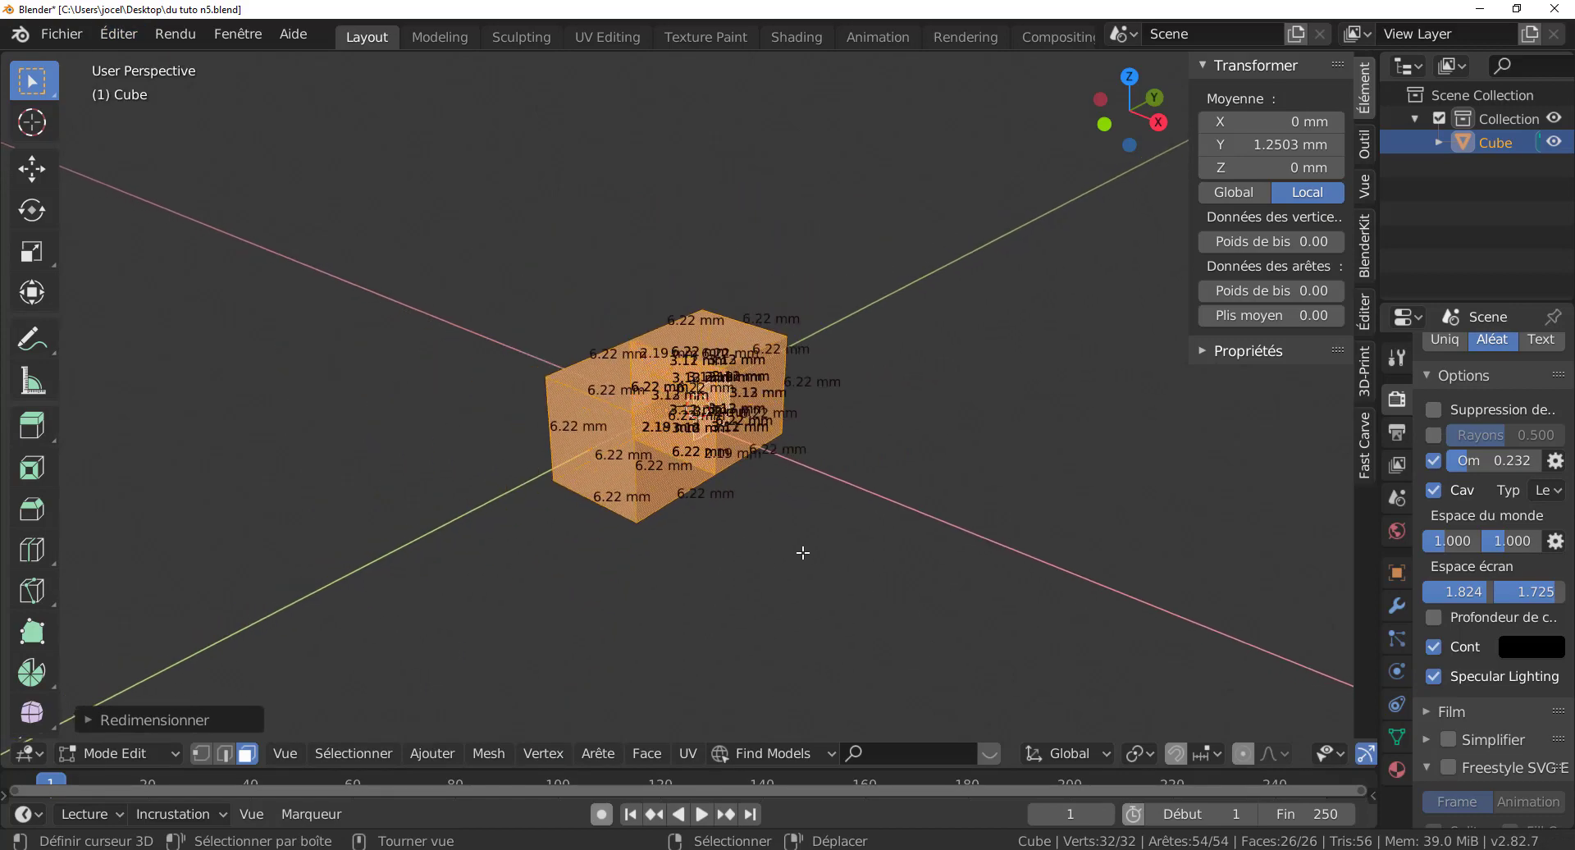
key(s)
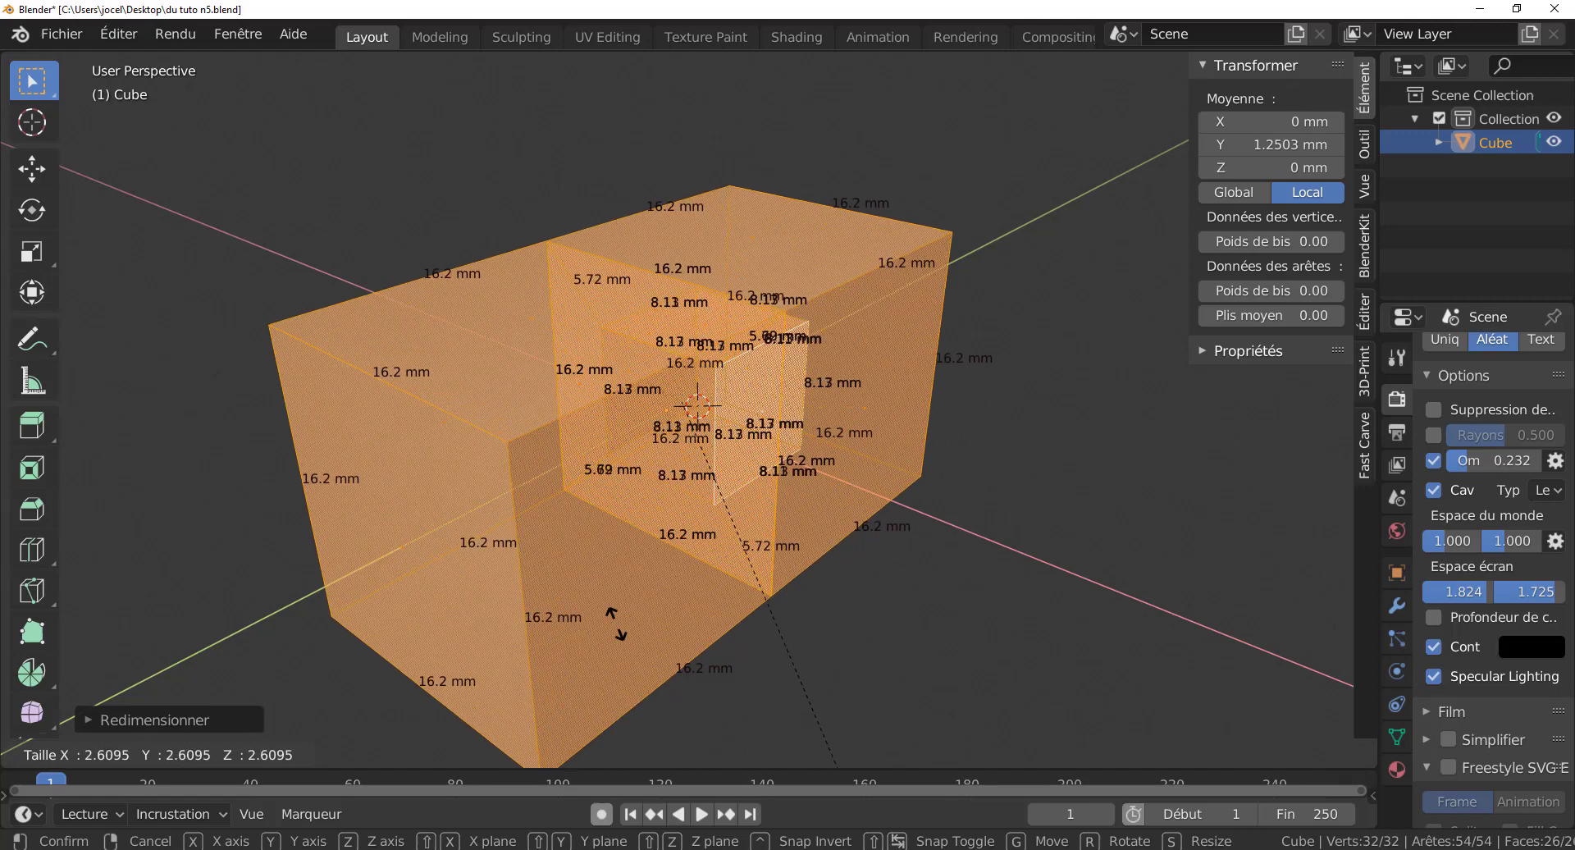
click(715, 70)
Step: Scale the selected blocks uniformly once more until their outer edges are 20 mm long
scroll(778, 164, down, 4)
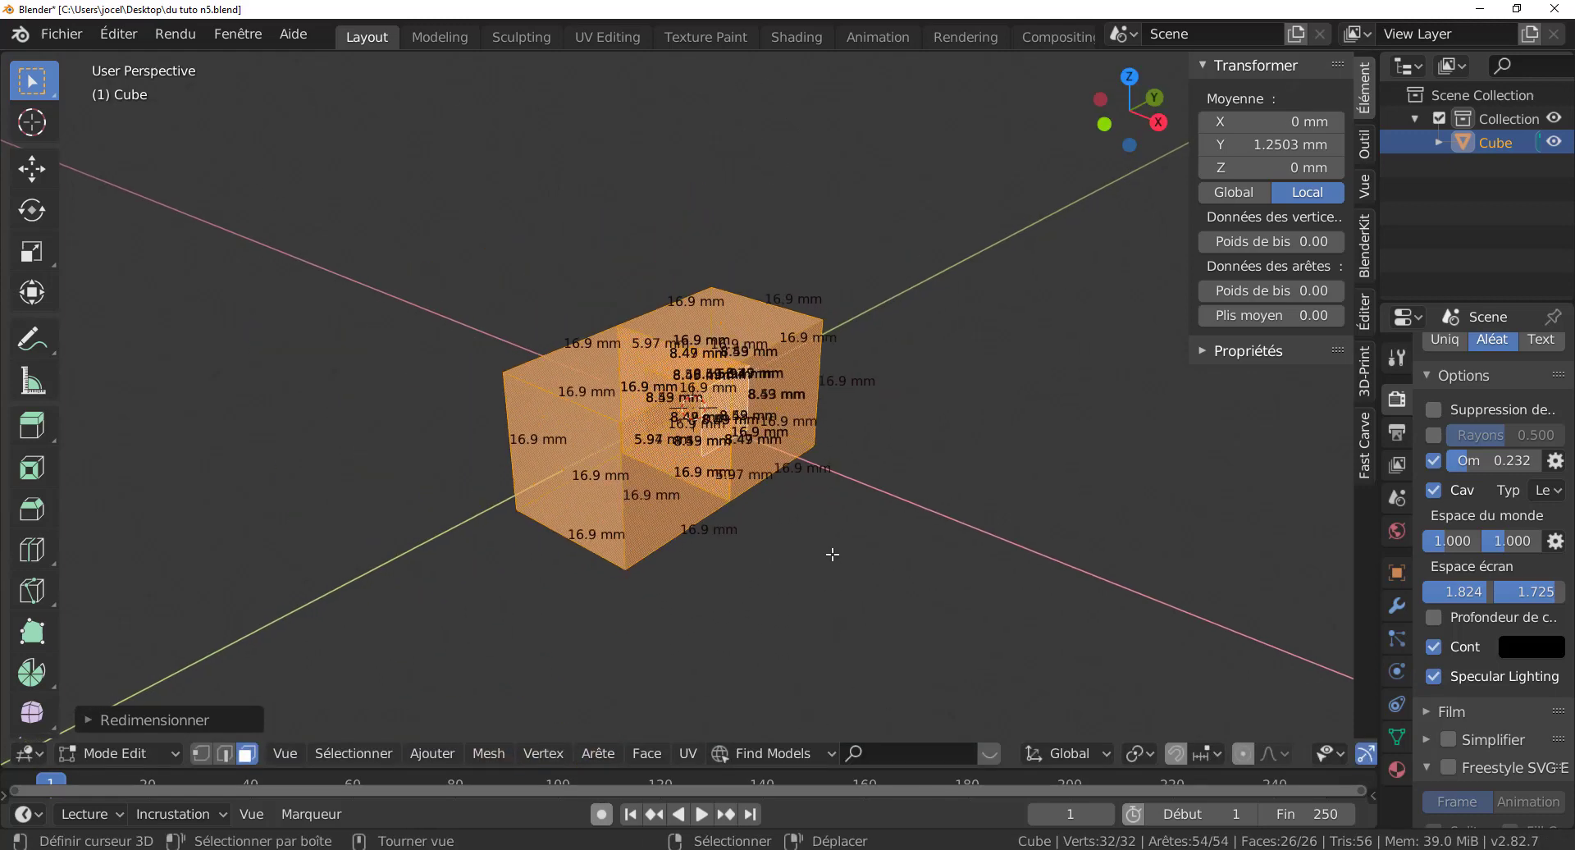
scroll(832, 554, down, 1)
key(s)
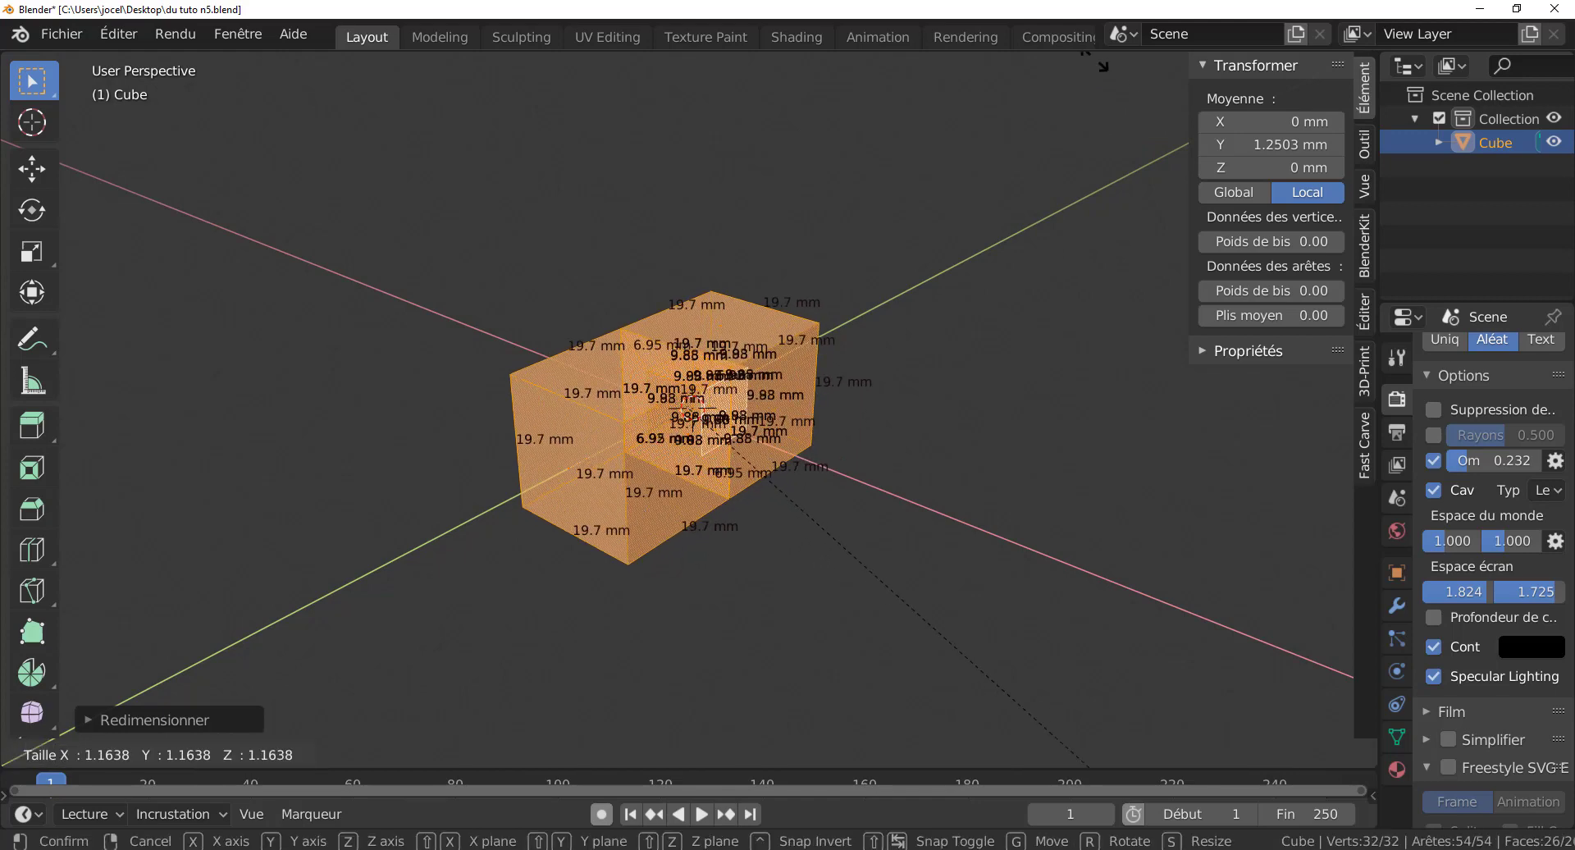
click(1141, 66)
middle_drag(627, 318, 698, 325)
scroll(640, 389, up, 3)
middle_drag(640, 388, 655, 378)
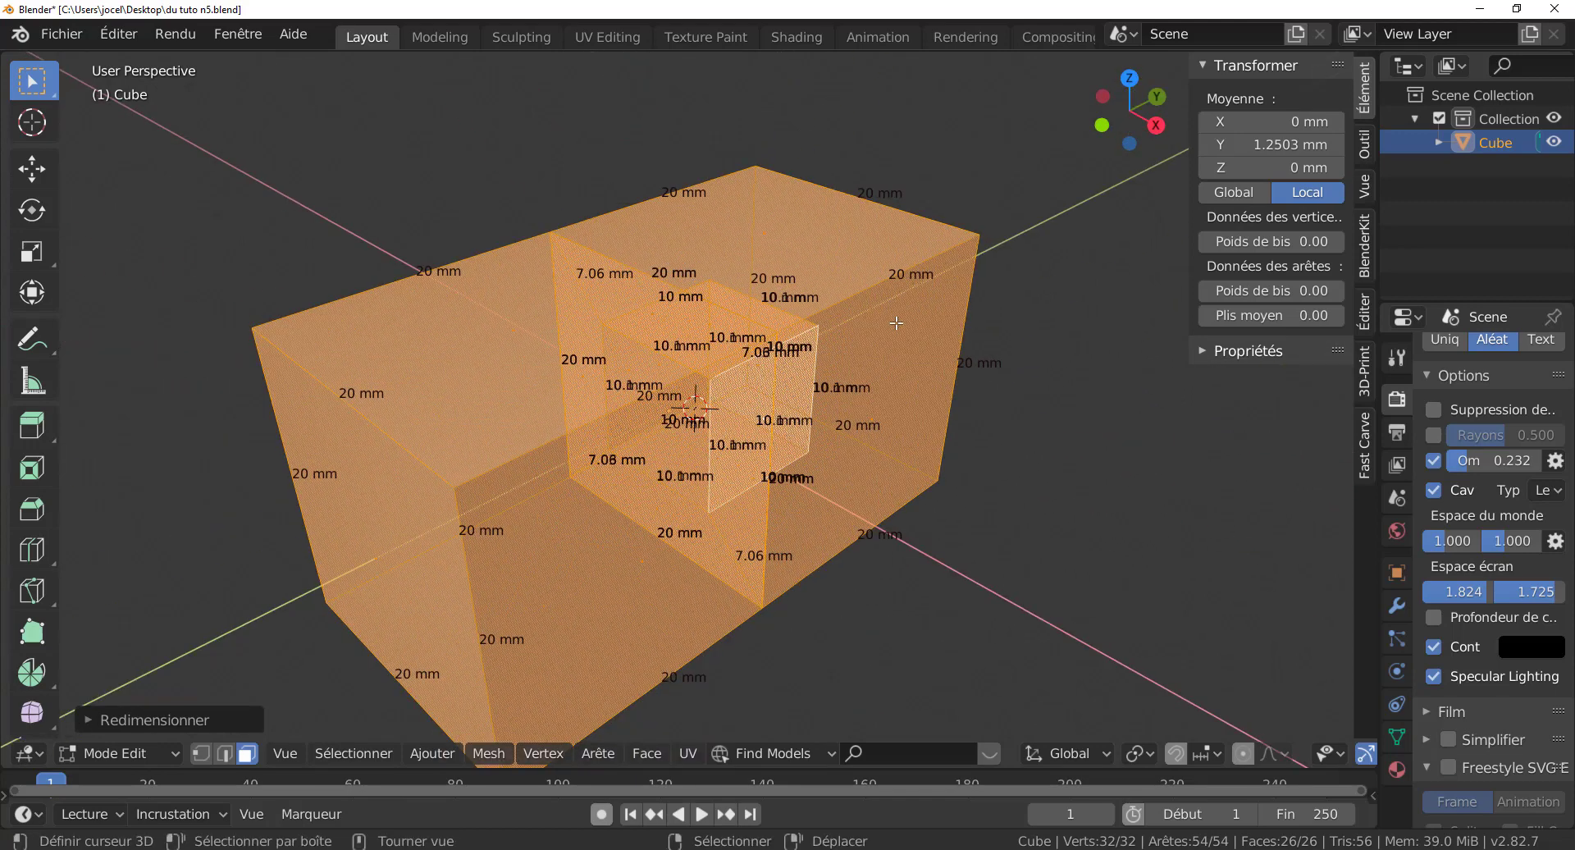
Step: Select all geometry linked to the top face of the cavity block, and deselect it
scroll(853, 341, down, 2)
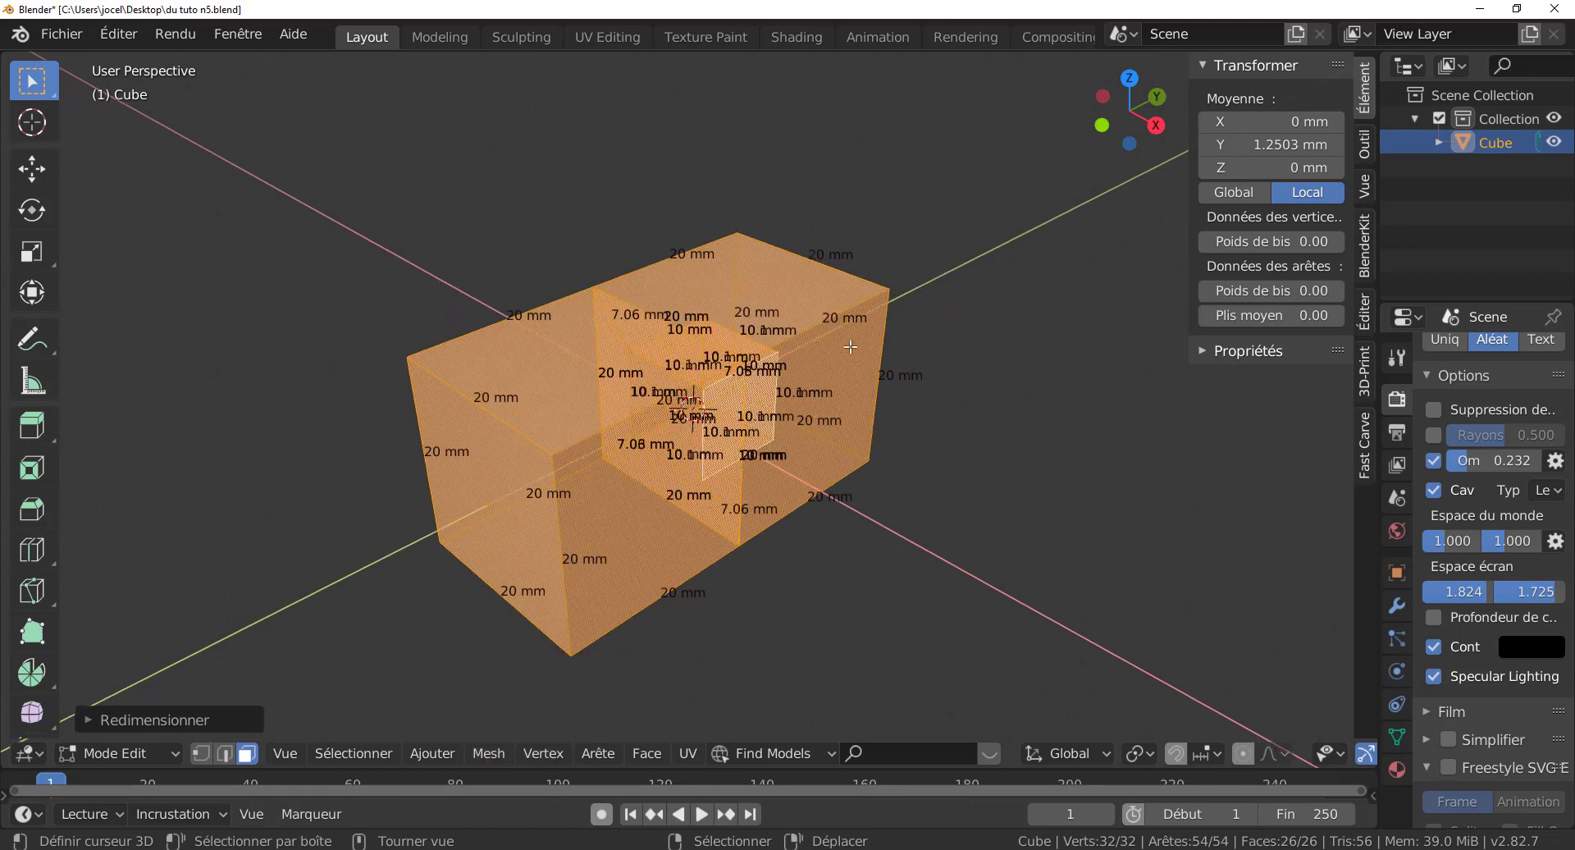
click(852, 346)
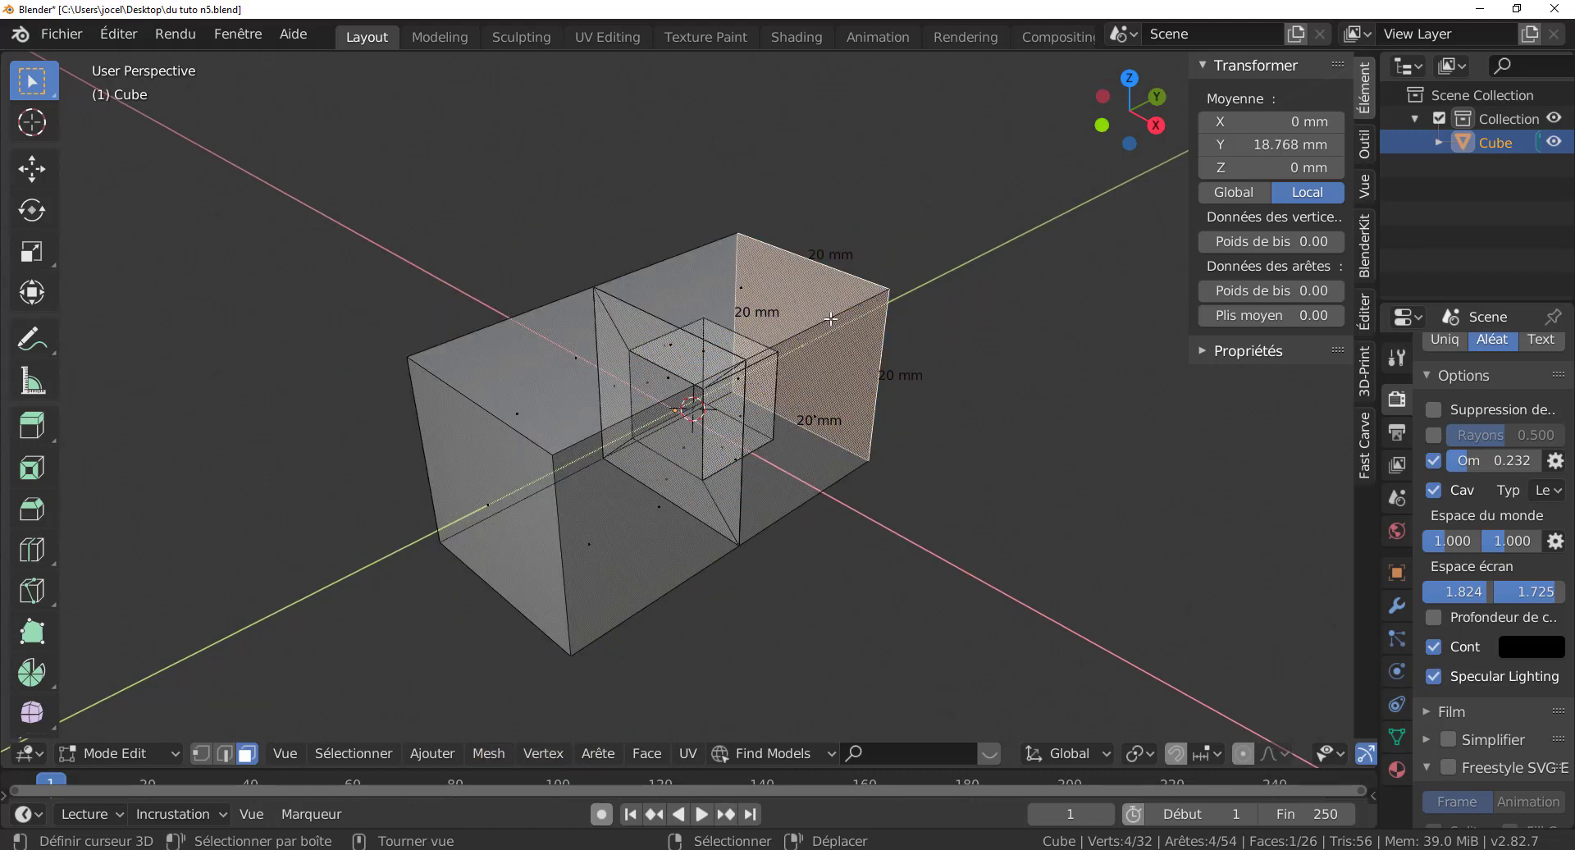
click(736, 286)
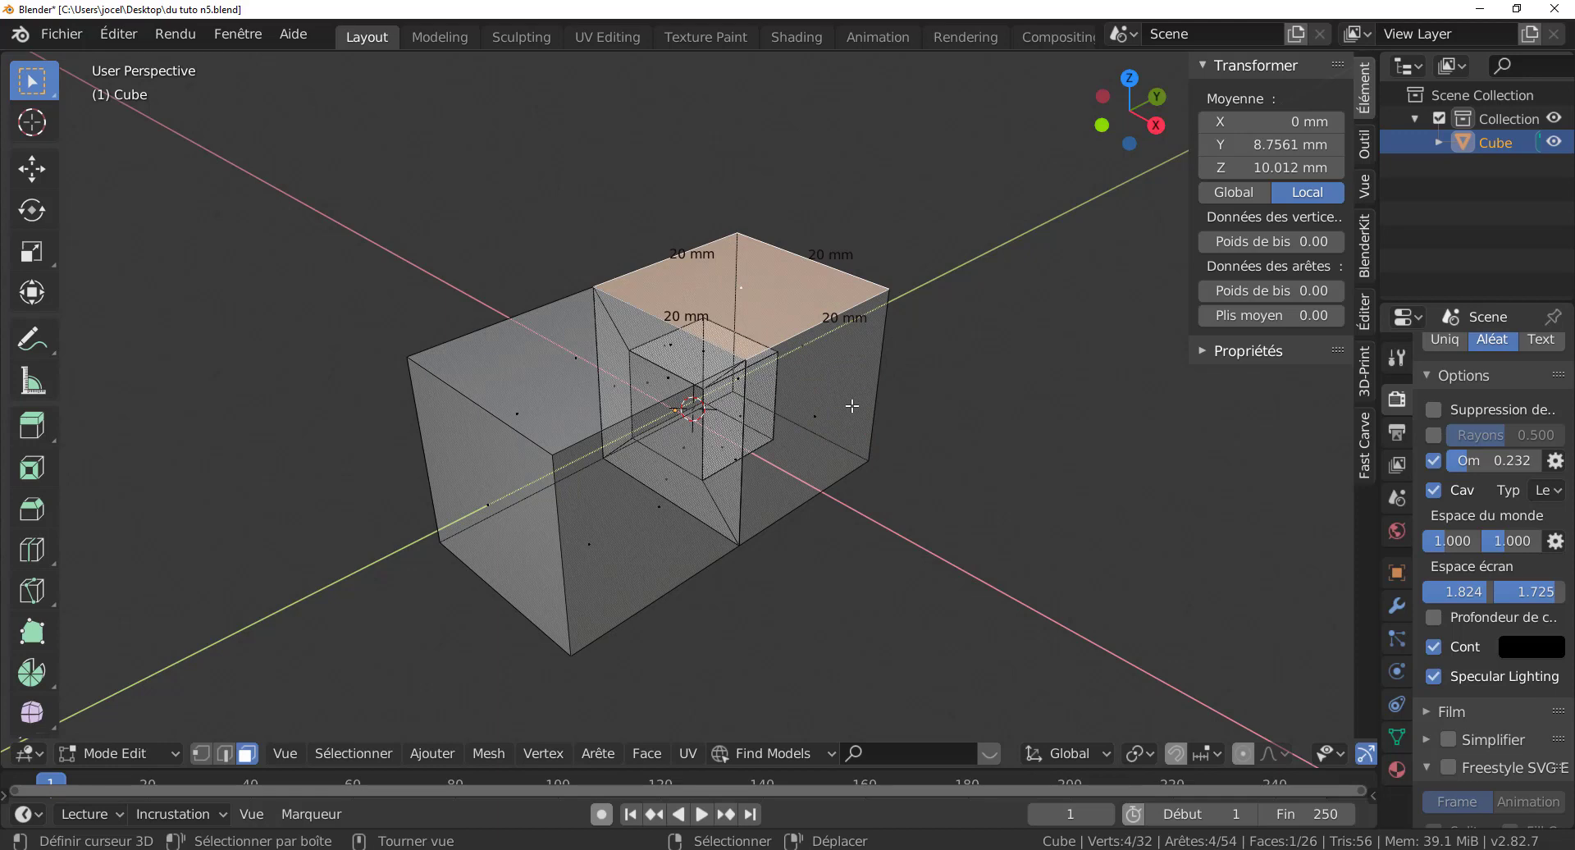
key(ctrl+l)
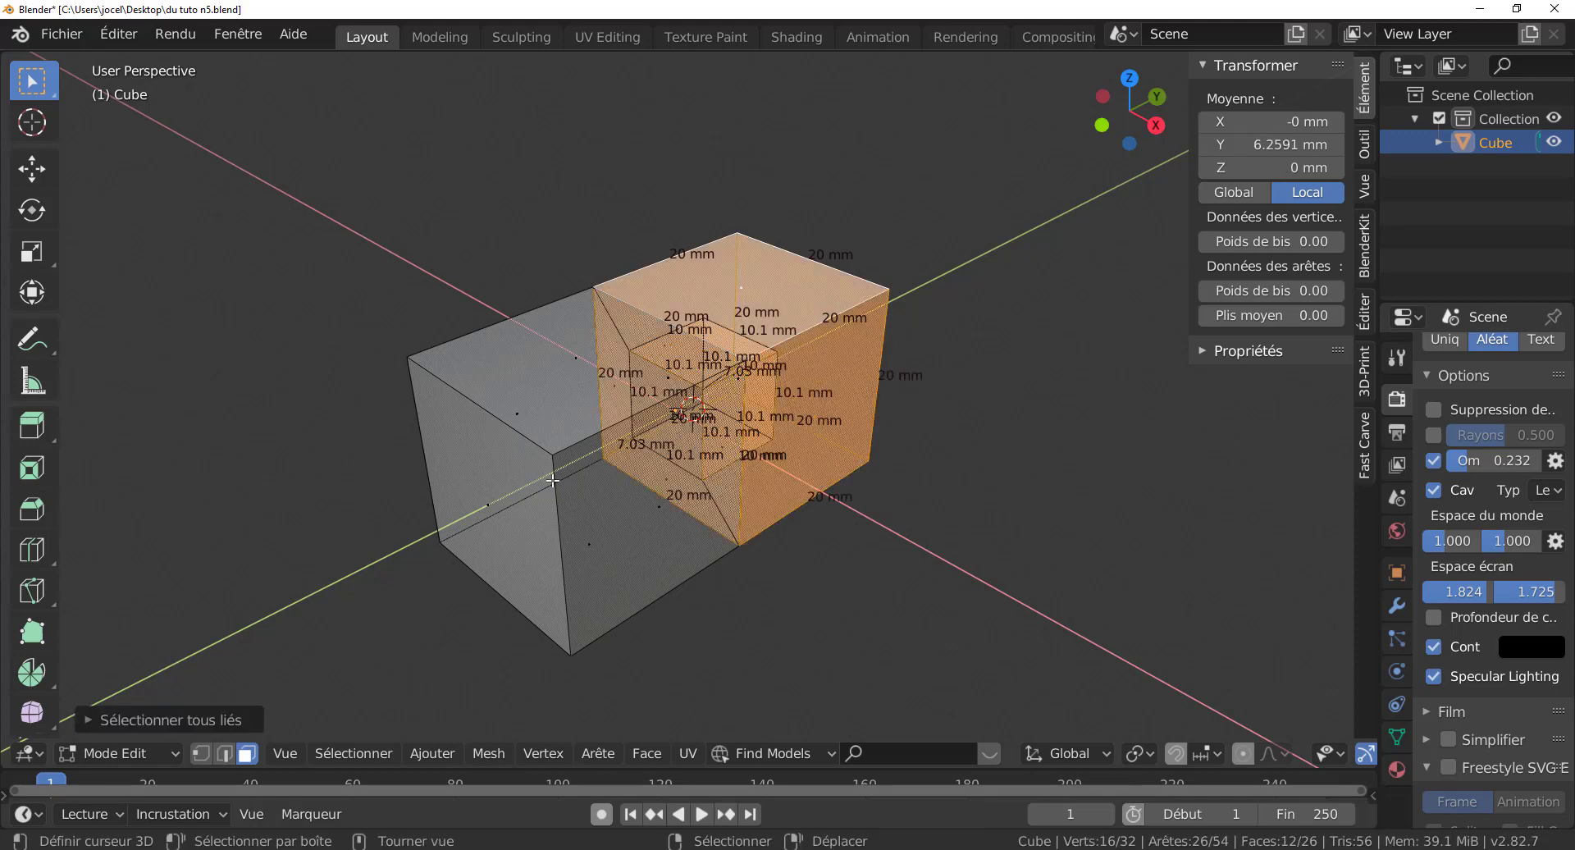
key(alt+a)
Step: Select all geometry linked to the outer side face of the peg block and hide it
click(676, 537)
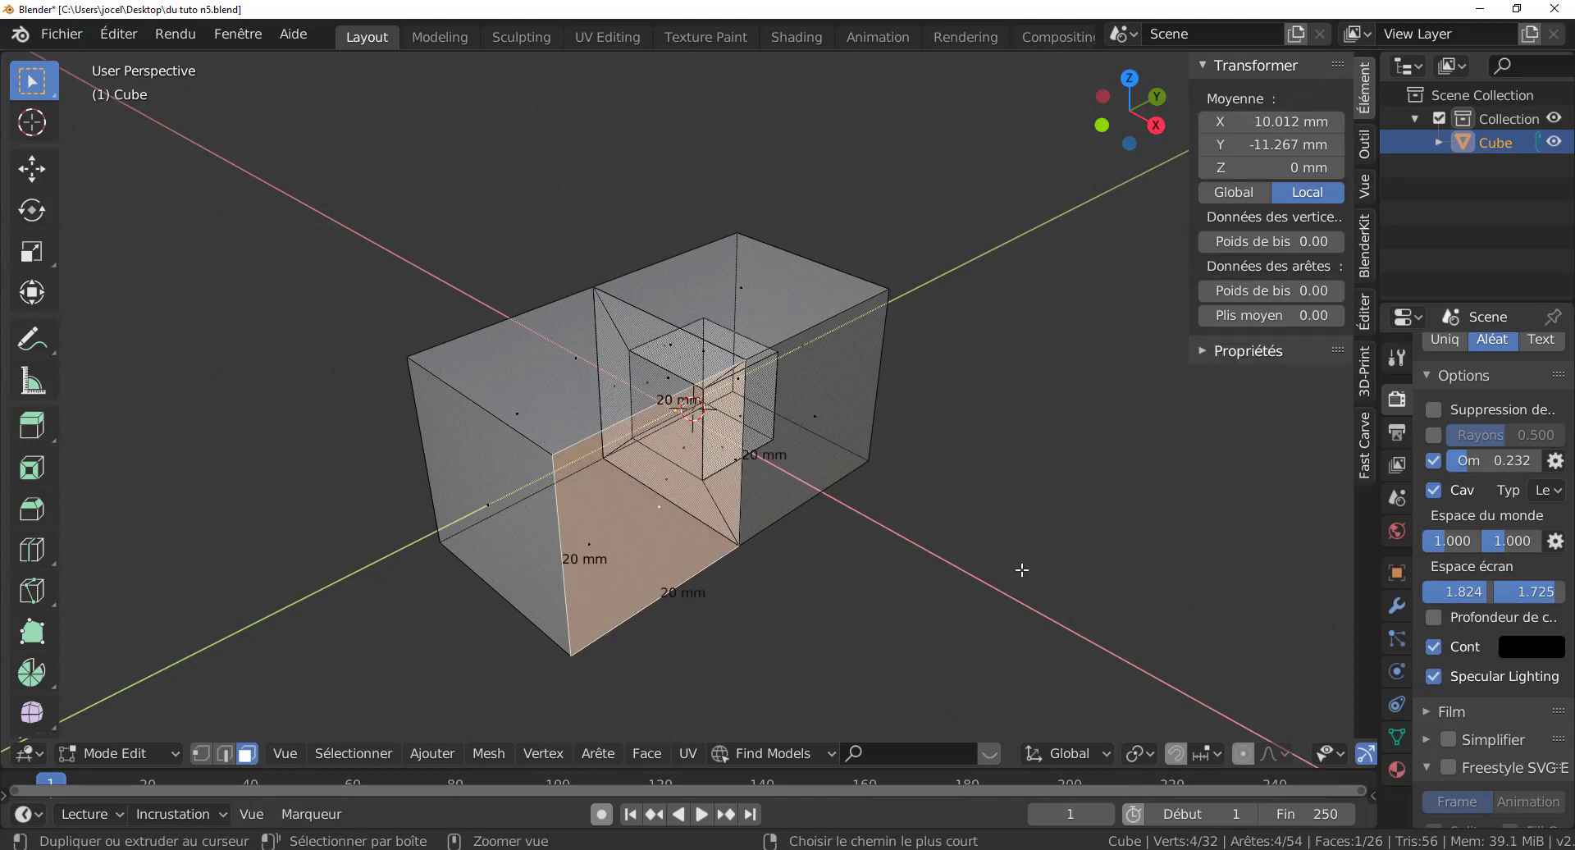
key(ctrl+l)
key(h)
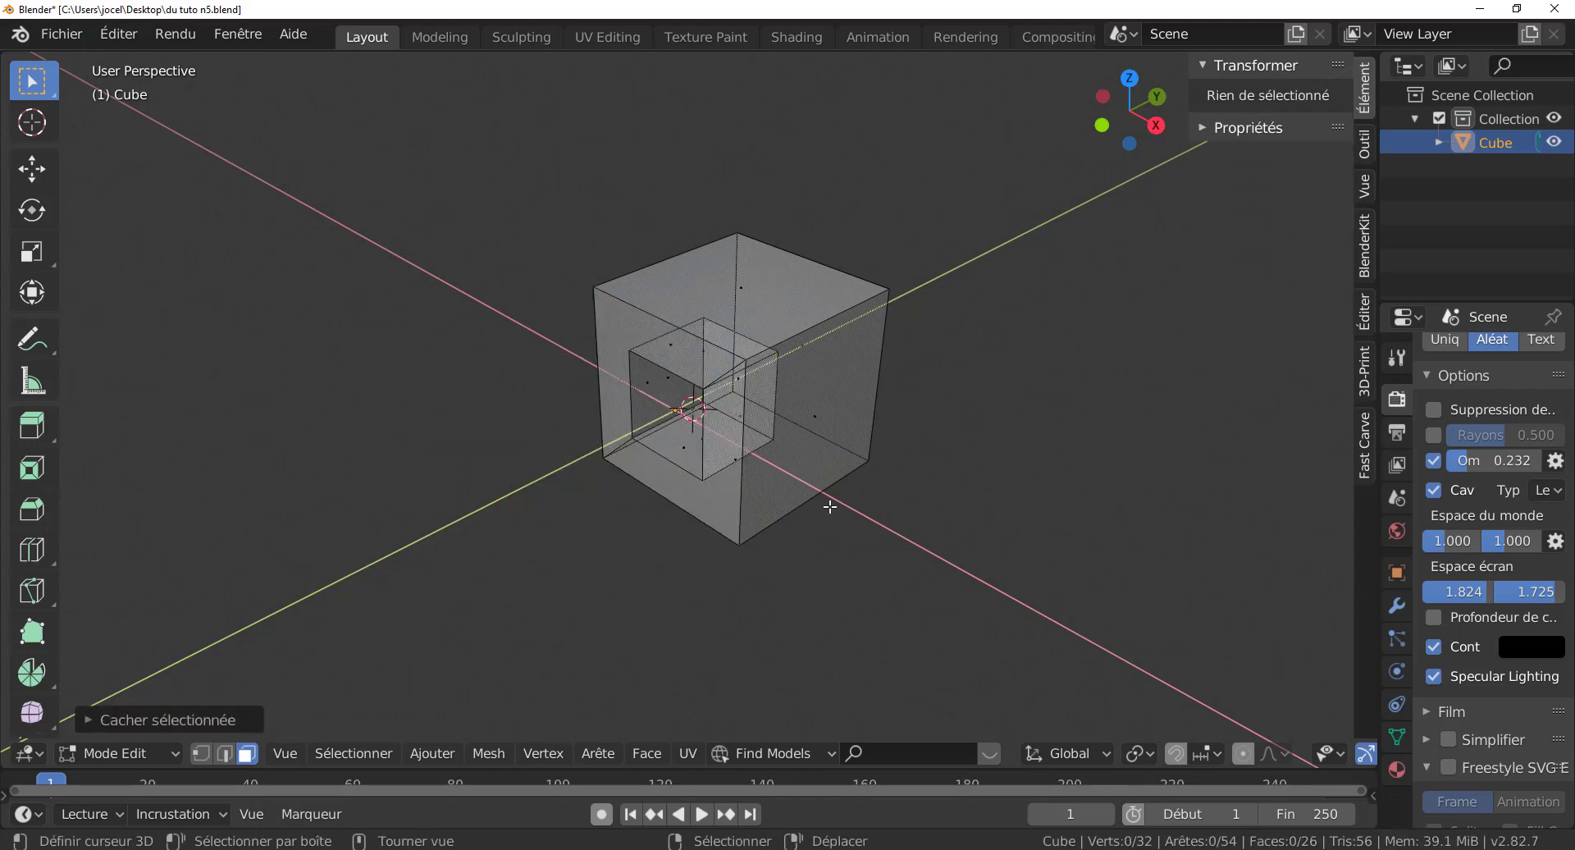
Step: Select the loop of four inner side faces of the cavity in the visible block
scroll(830, 507, up, 2)
middle_drag(775, 469, 831, 455)
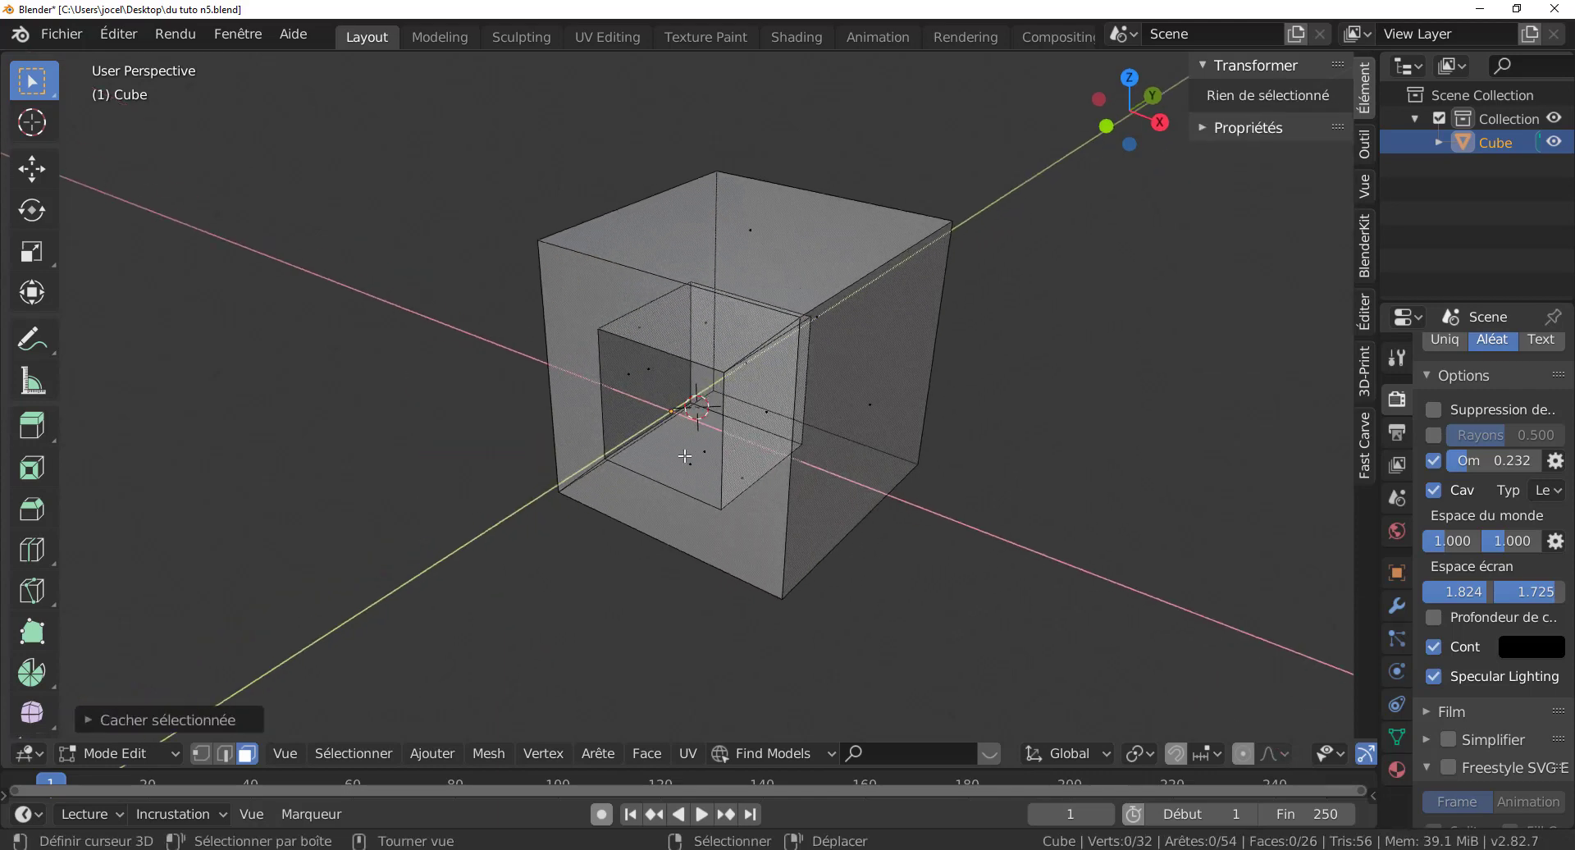
alt+click(657, 421)
middle_drag(657, 421, 644, 455)
scroll(702, 413, up, 3)
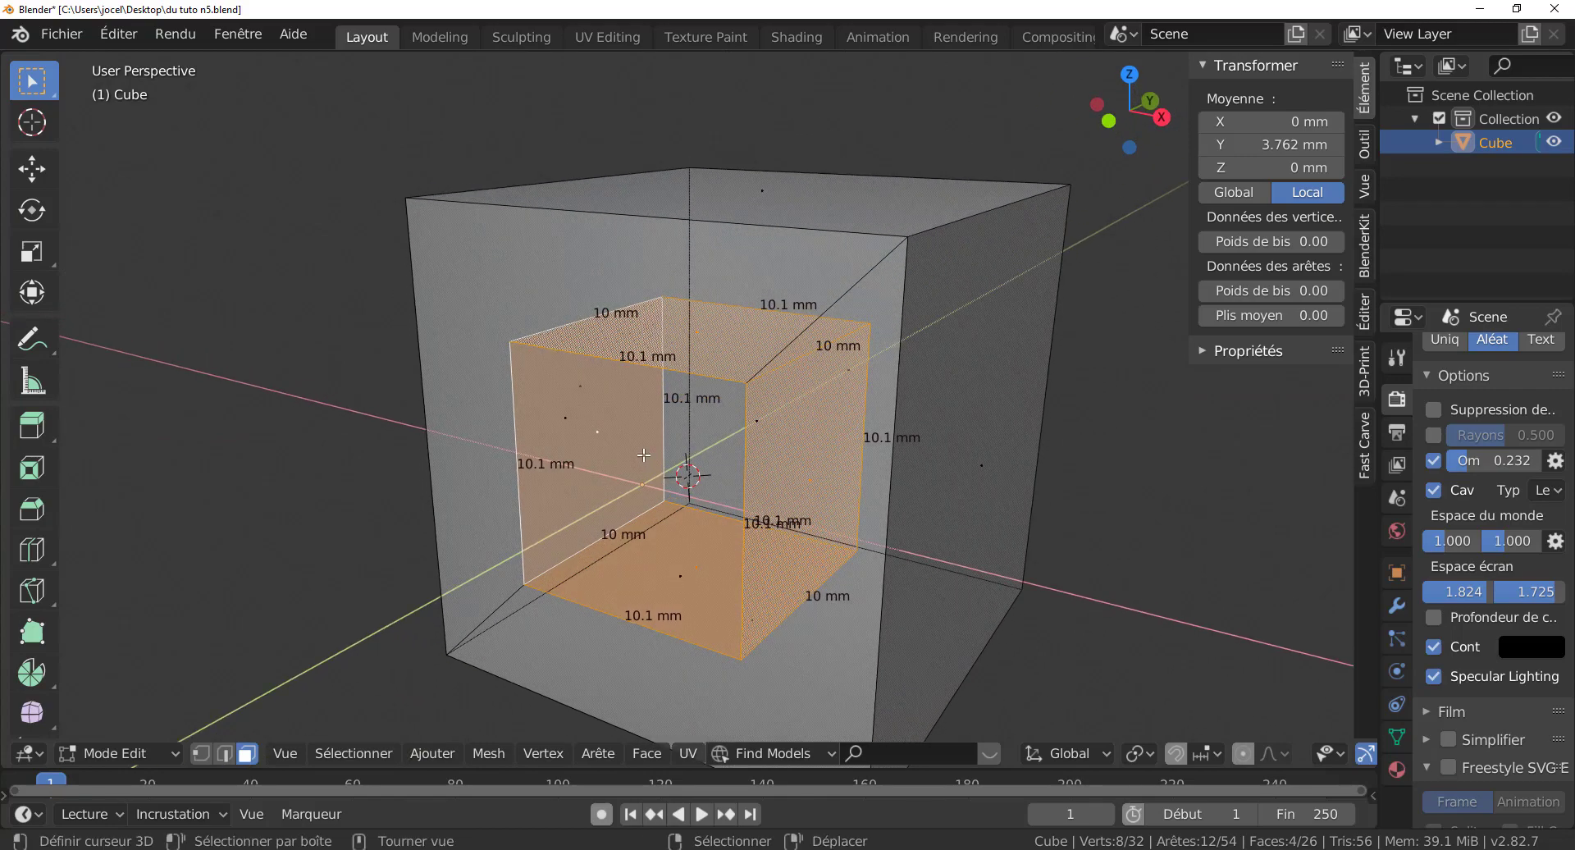
Step: Scale the selected cavity walls along Z only until the vertical edges are about 10.5 mm long
scroll(643, 456, up, 2)
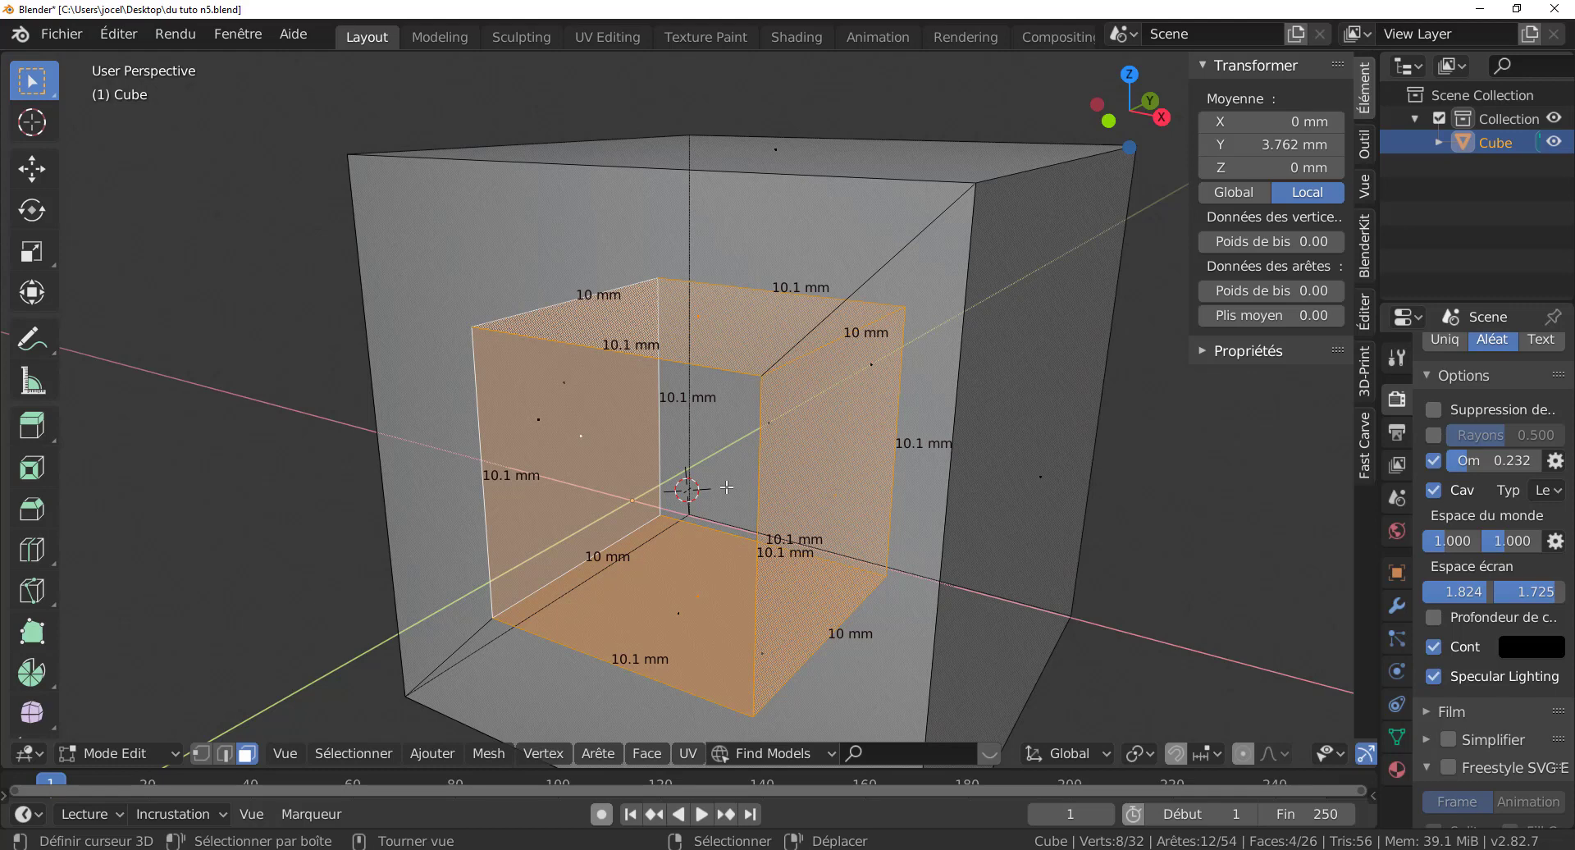
middle_drag(746, 468, 753, 472)
scroll(605, 406, up, 3)
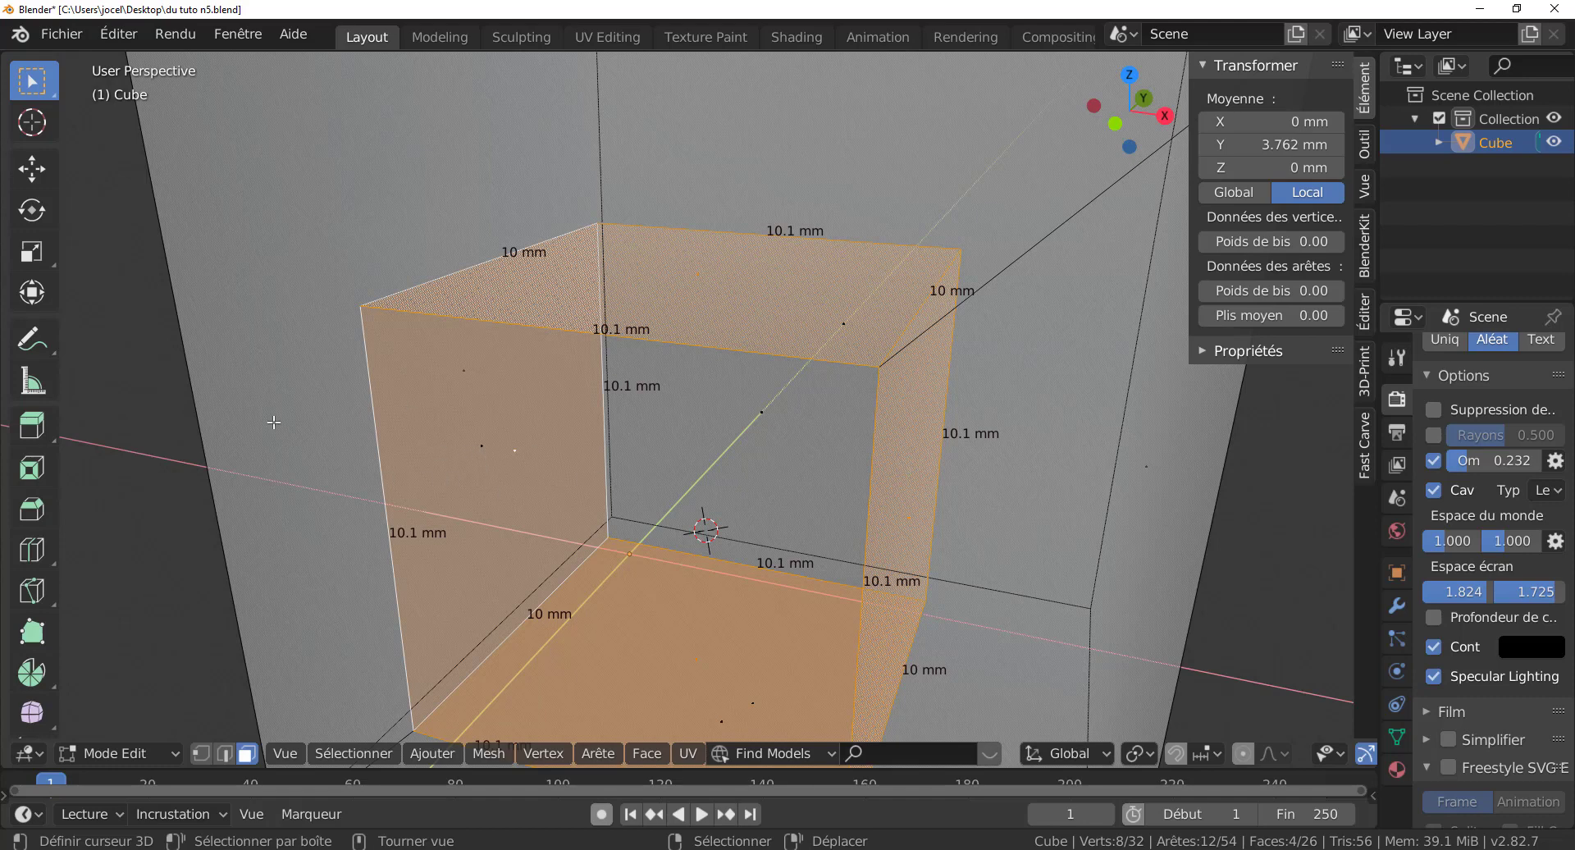
scroll(506, 437, down, 3)
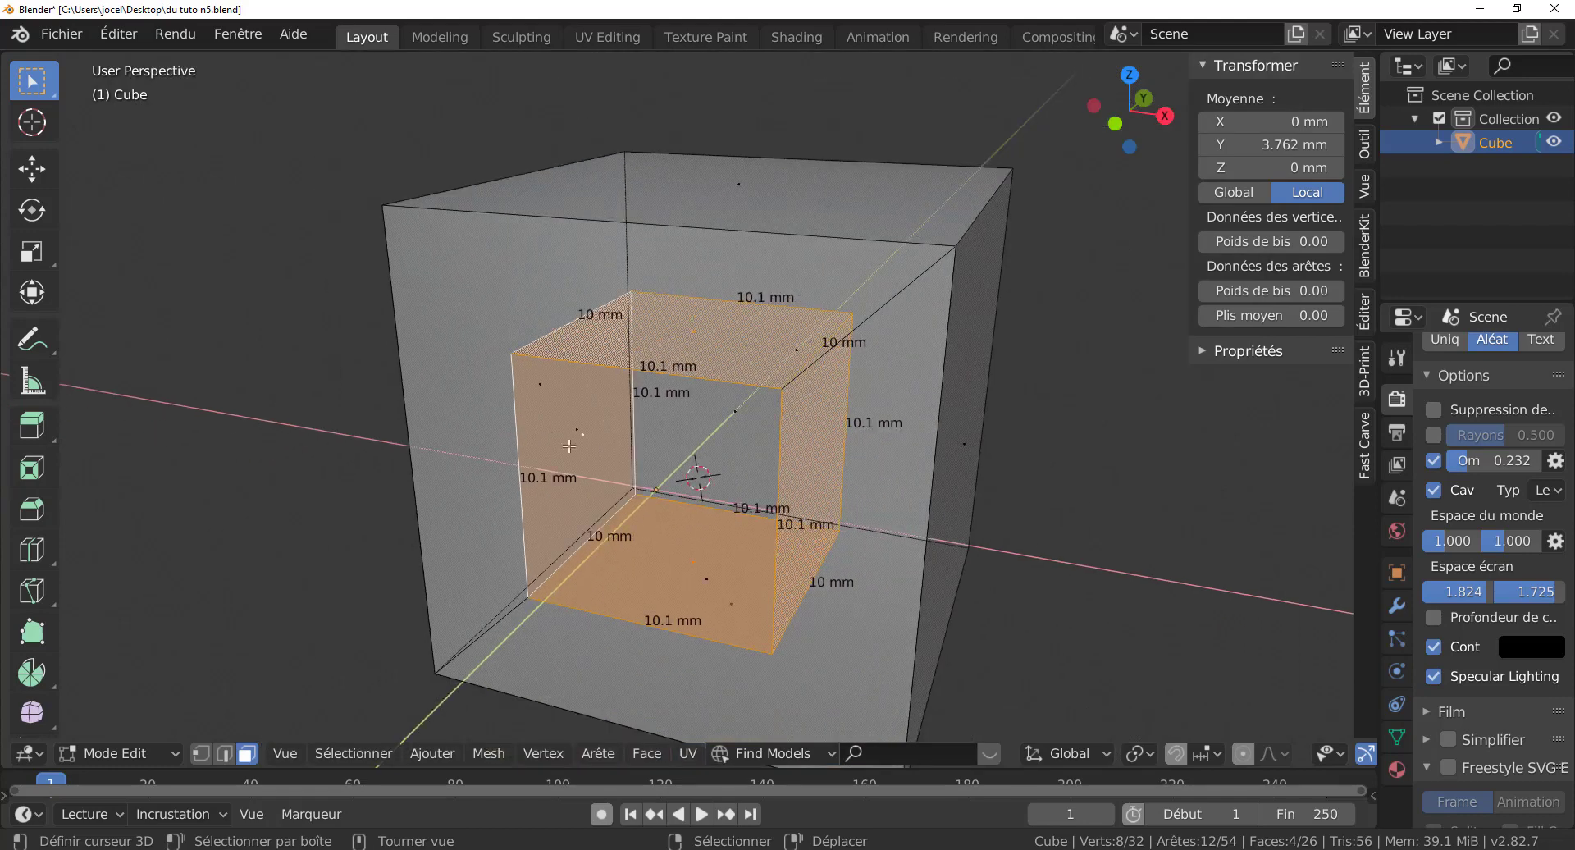
scroll(603, 476, up, 1)
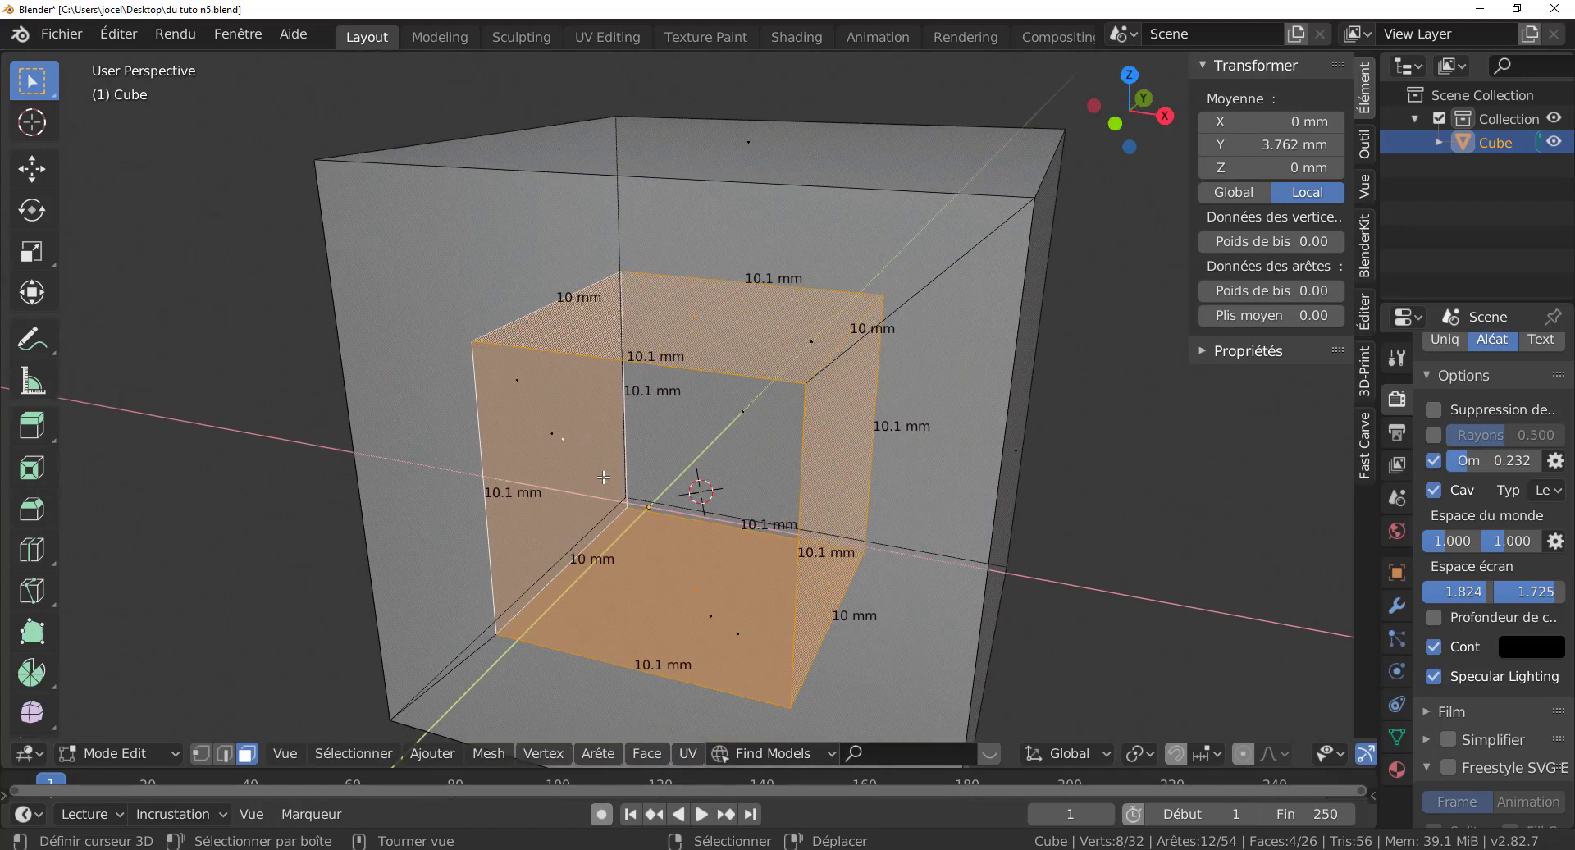
middle_drag(642, 500, 622, 491)
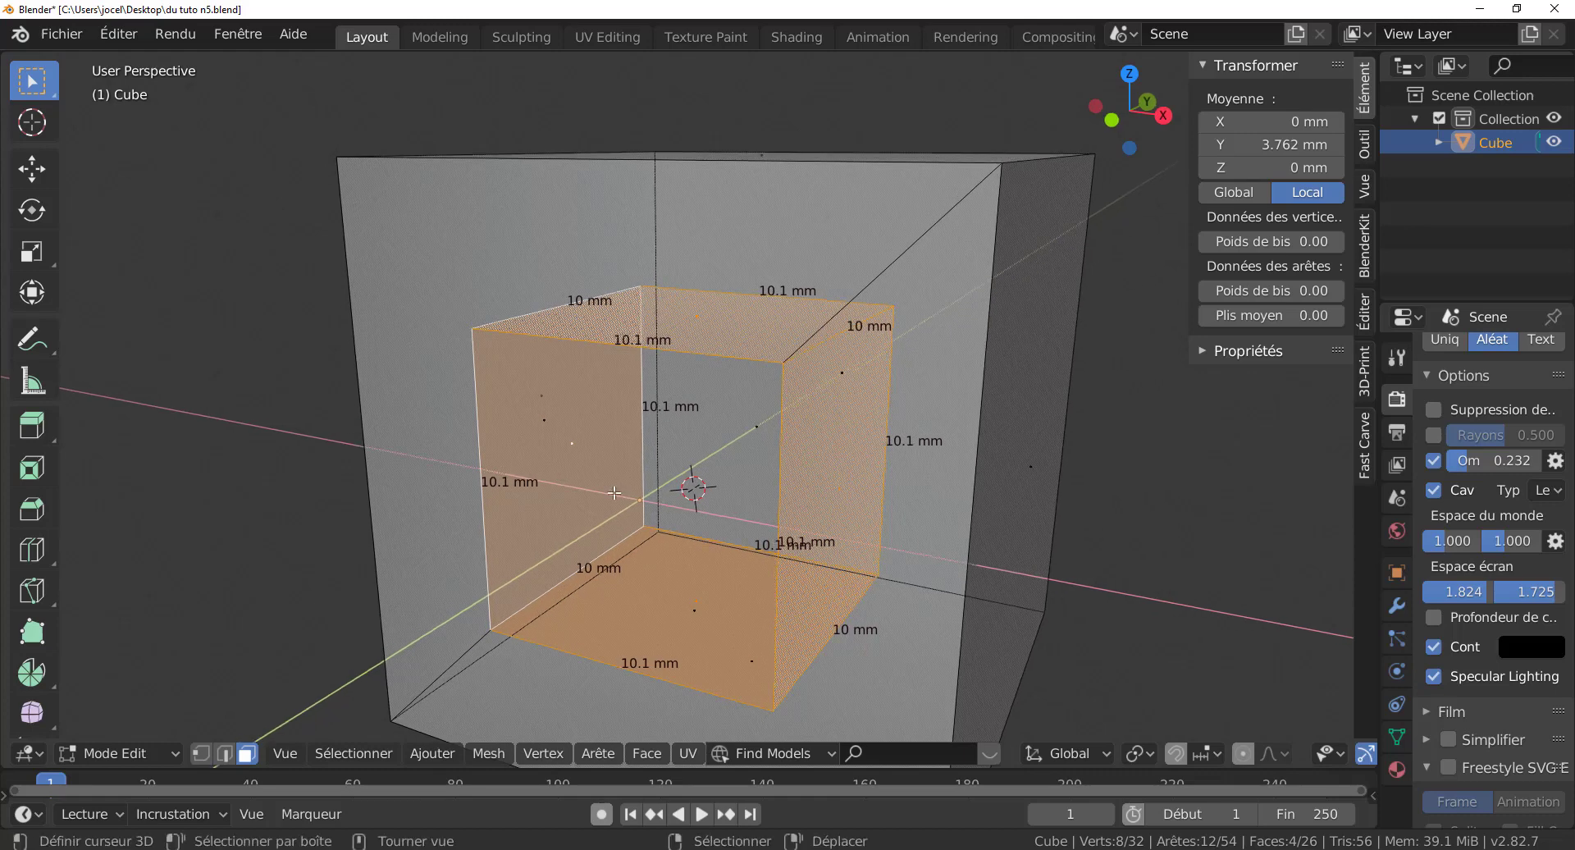
click(37, 435)
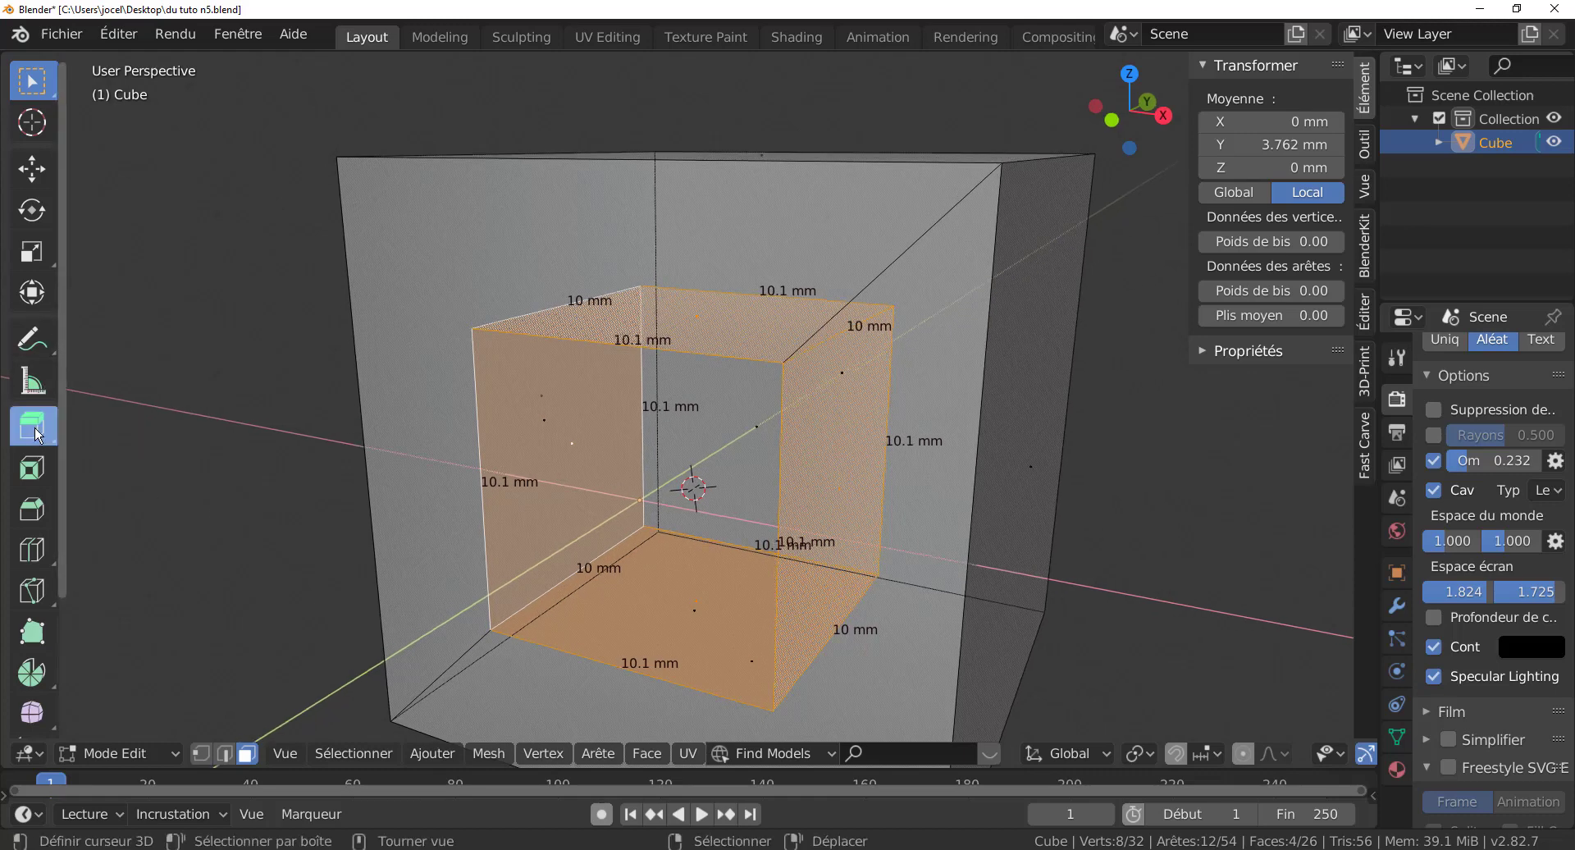
click(31, 251)
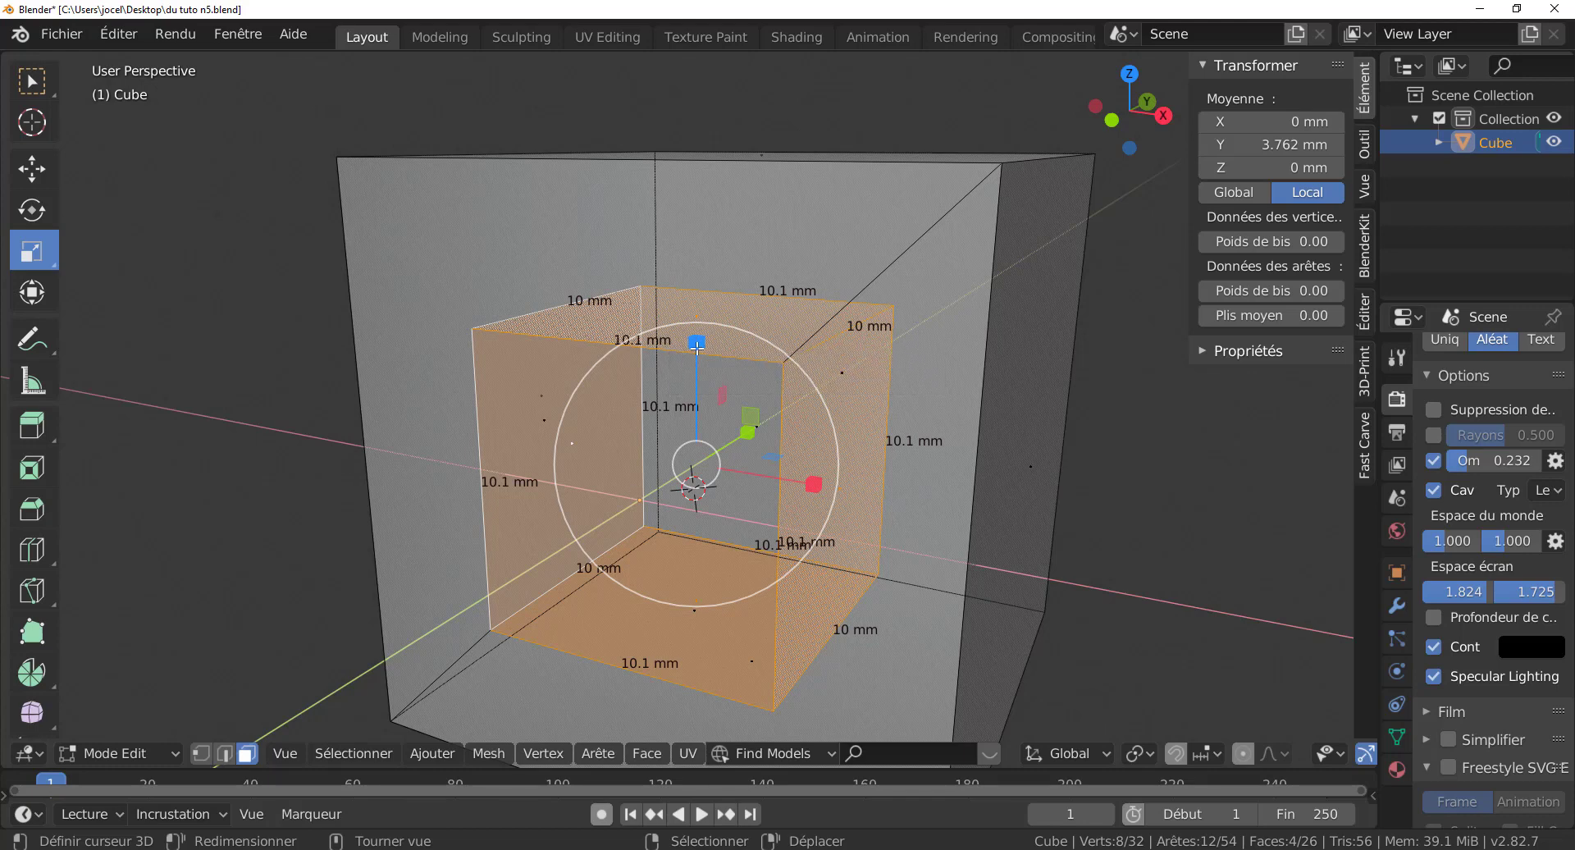
drag(697, 343, 696, 341)
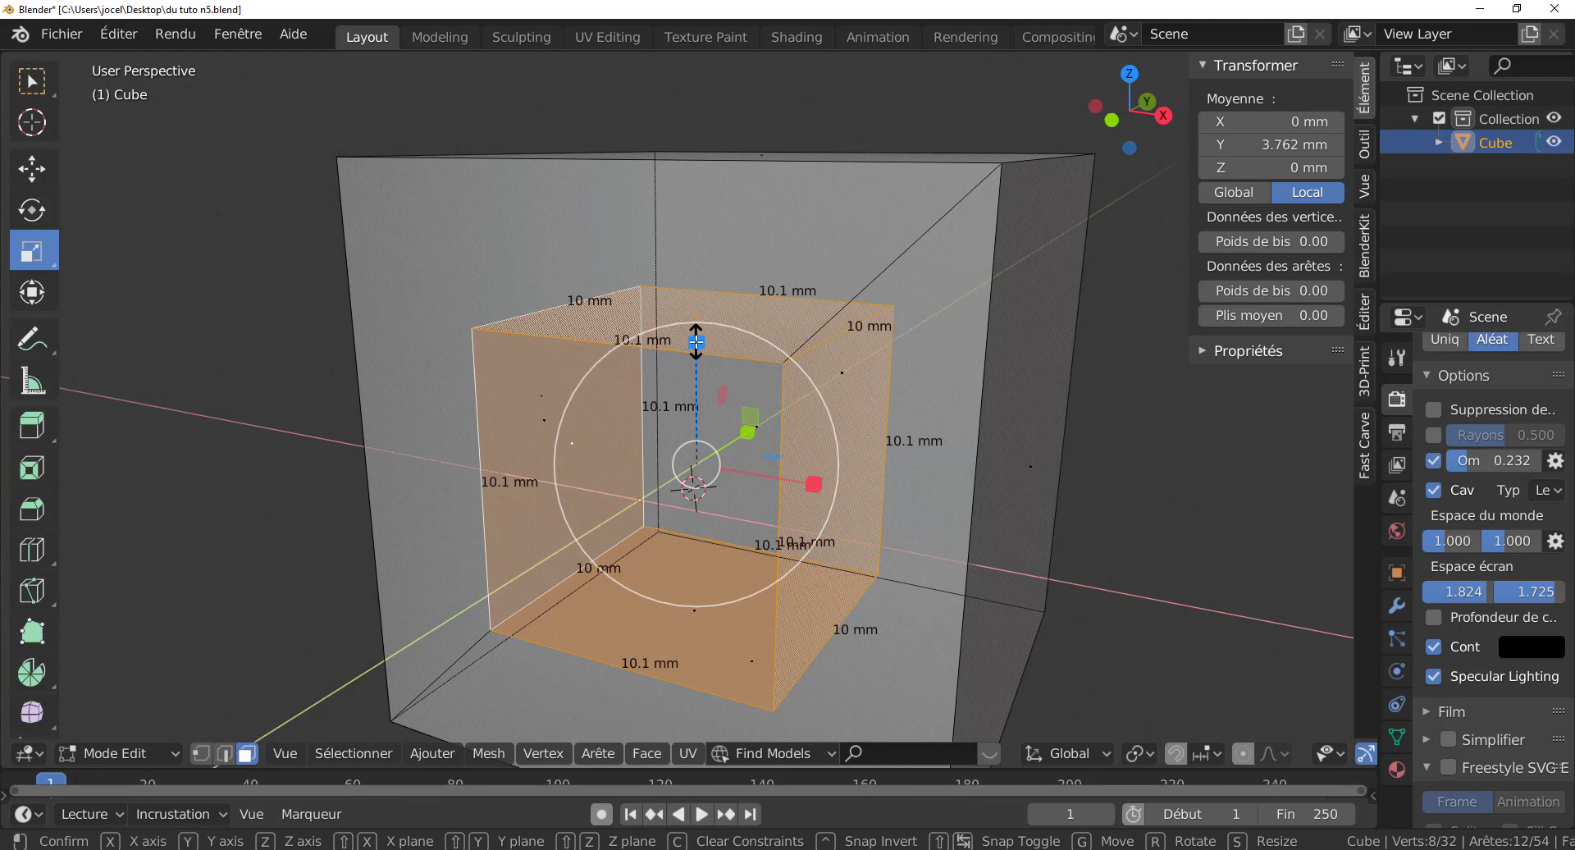
drag(696, 341, 697, 309)
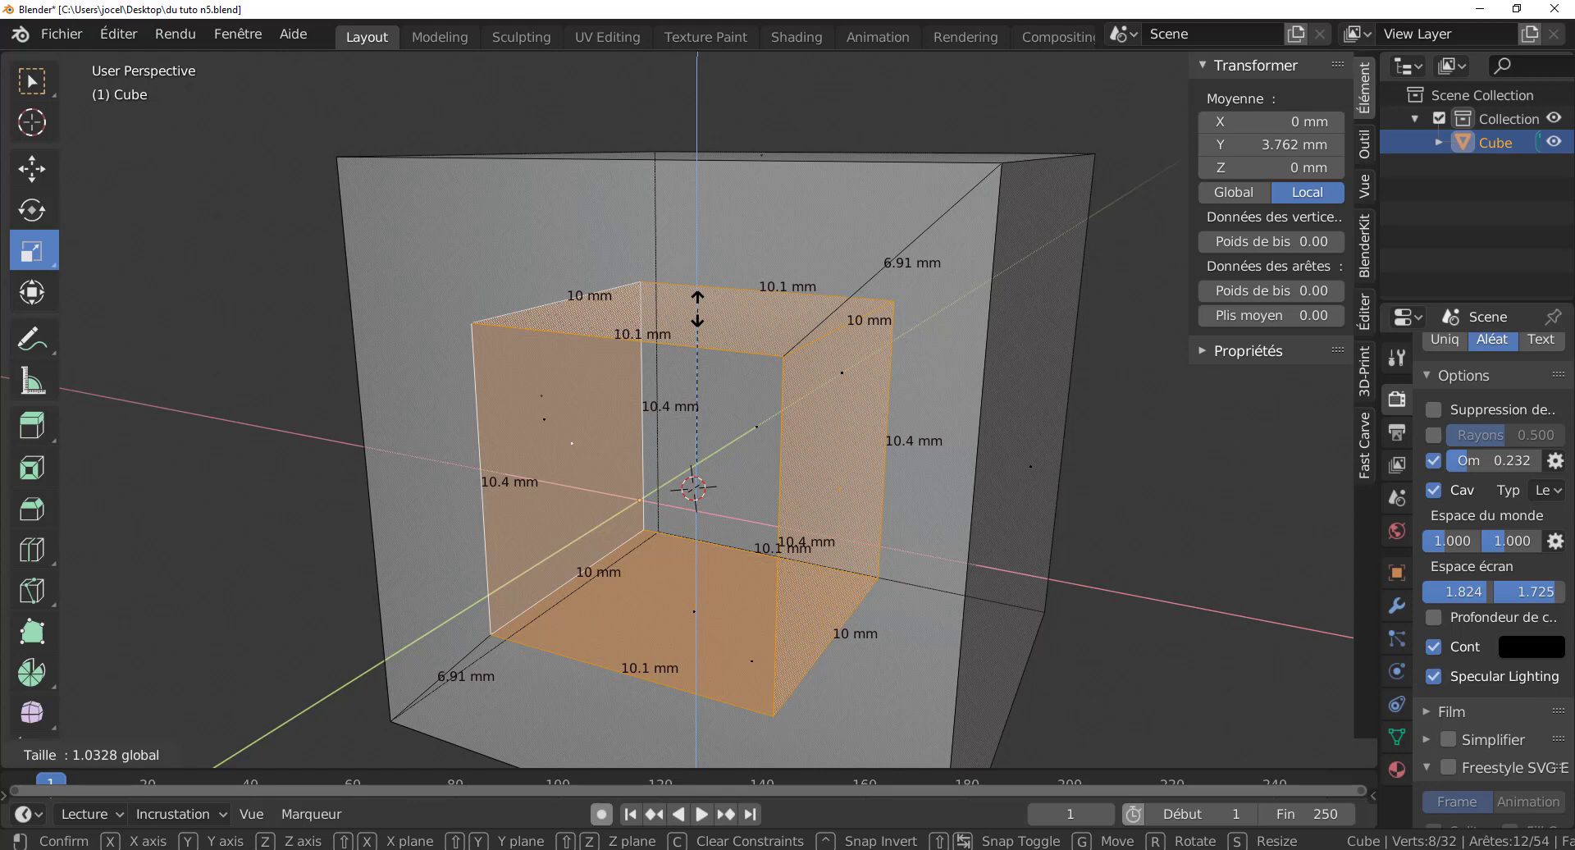
drag(697, 309, 697, 307)
drag(697, 308, 700, 300)
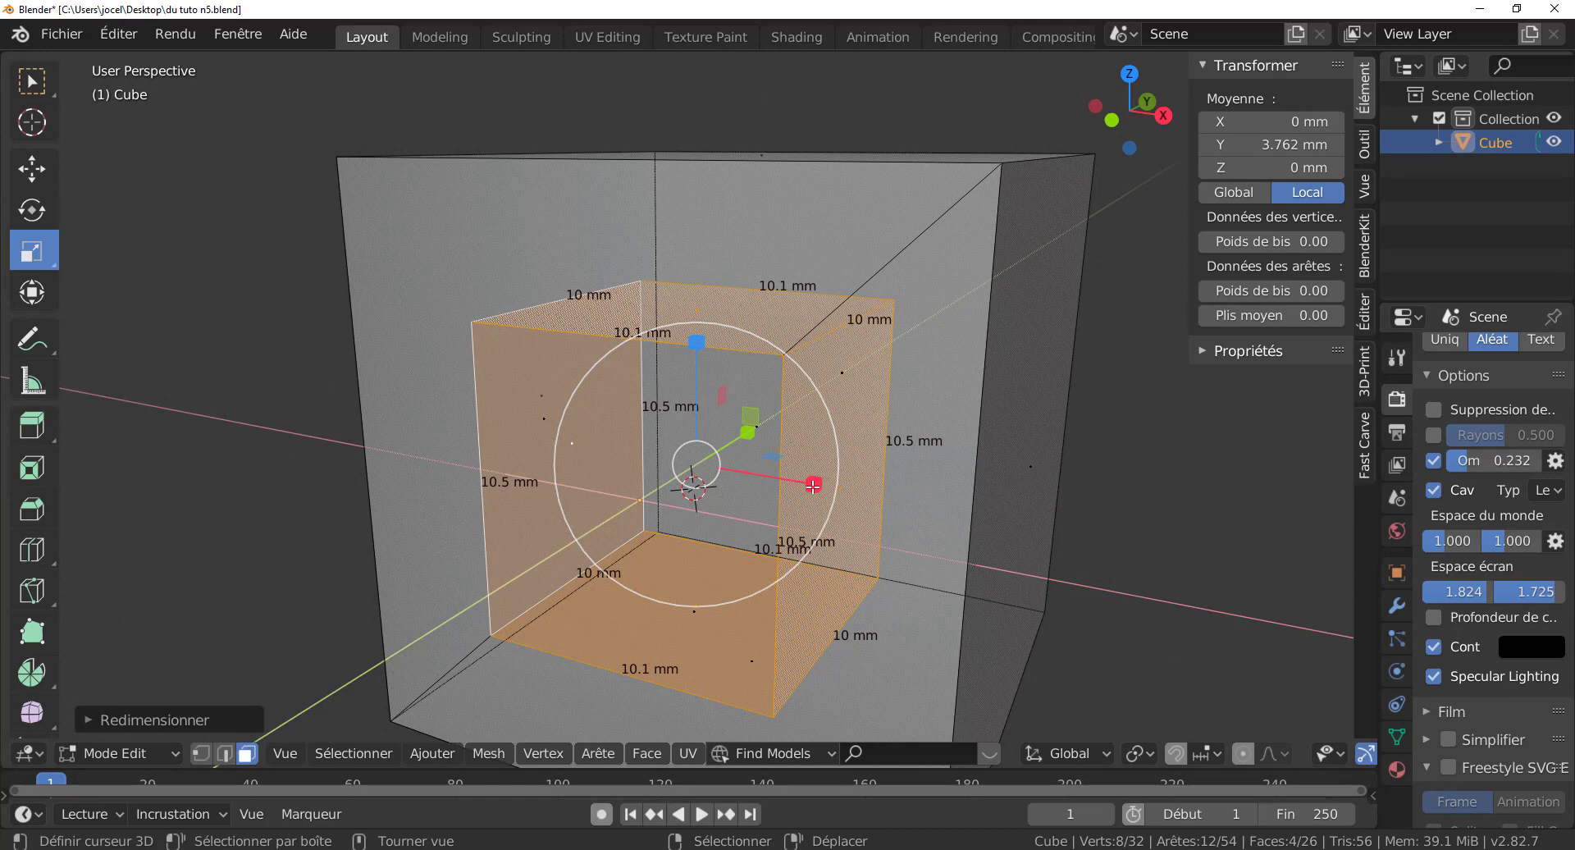
Step: Scale the selected cavity walls along X only until the horizontal opening edges are about 10.5 mm long
drag(812, 485, 812, 486)
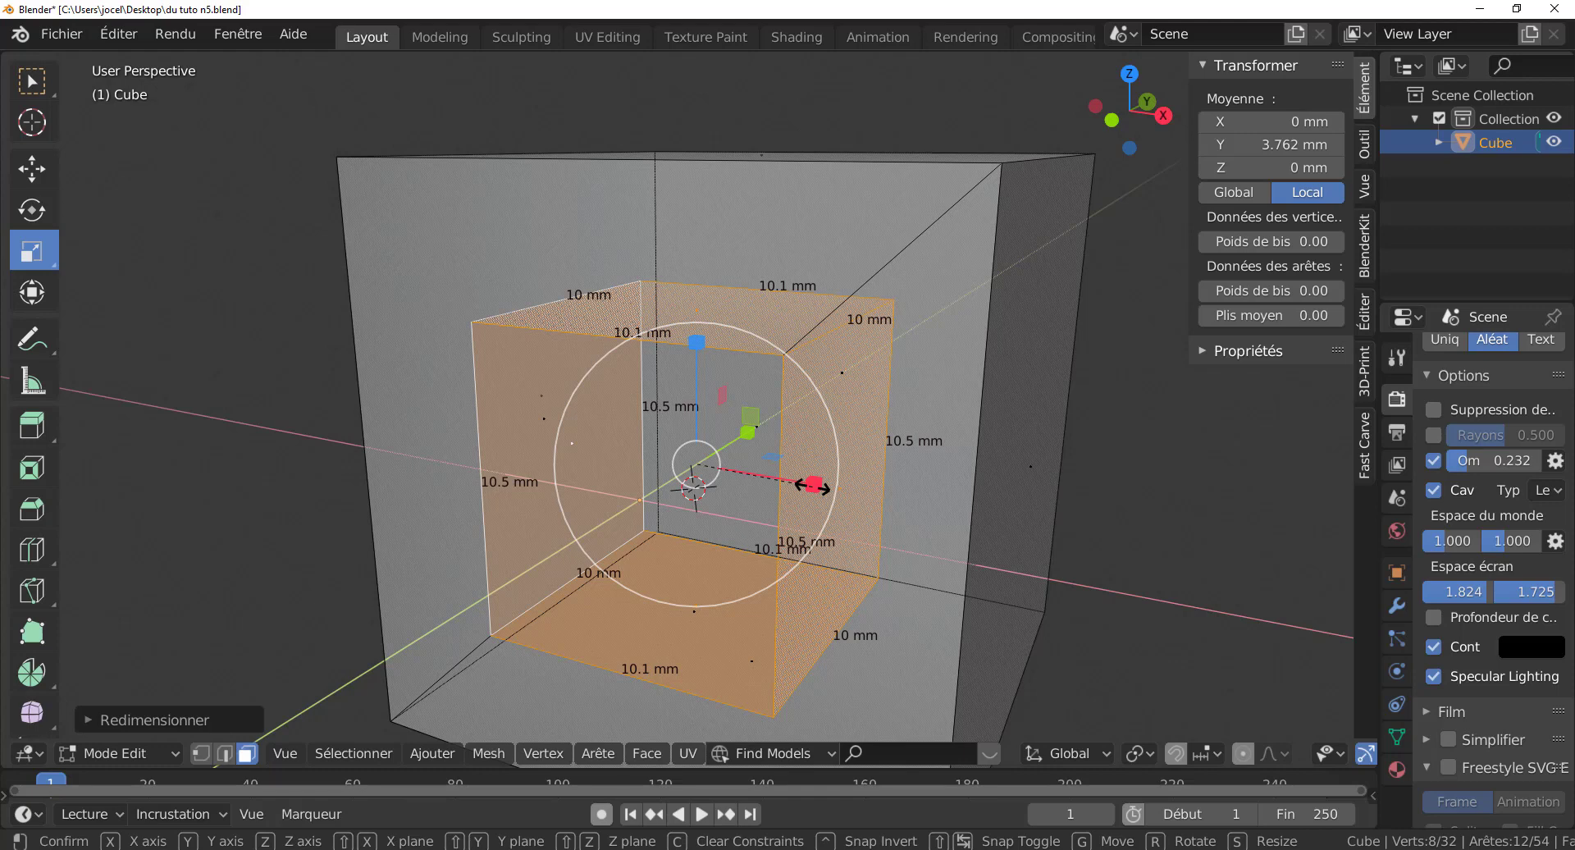
drag(813, 486, 861, 487)
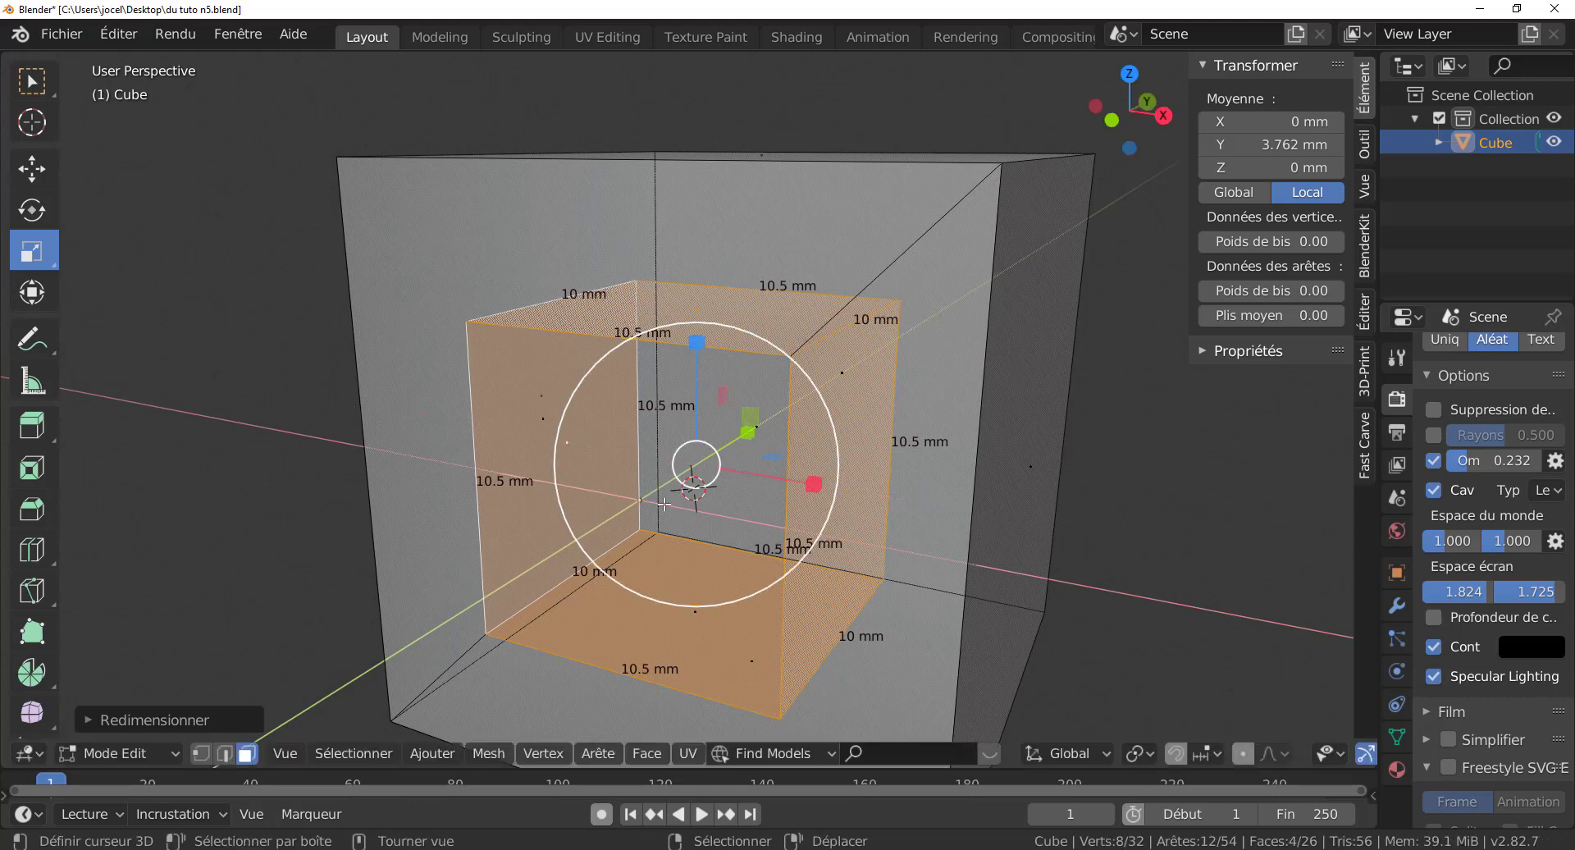
Step: Reveal the hidden peg block beside the widened cavity
middle_drag(595, 497, 629, 525)
scroll(629, 525, down, 5)
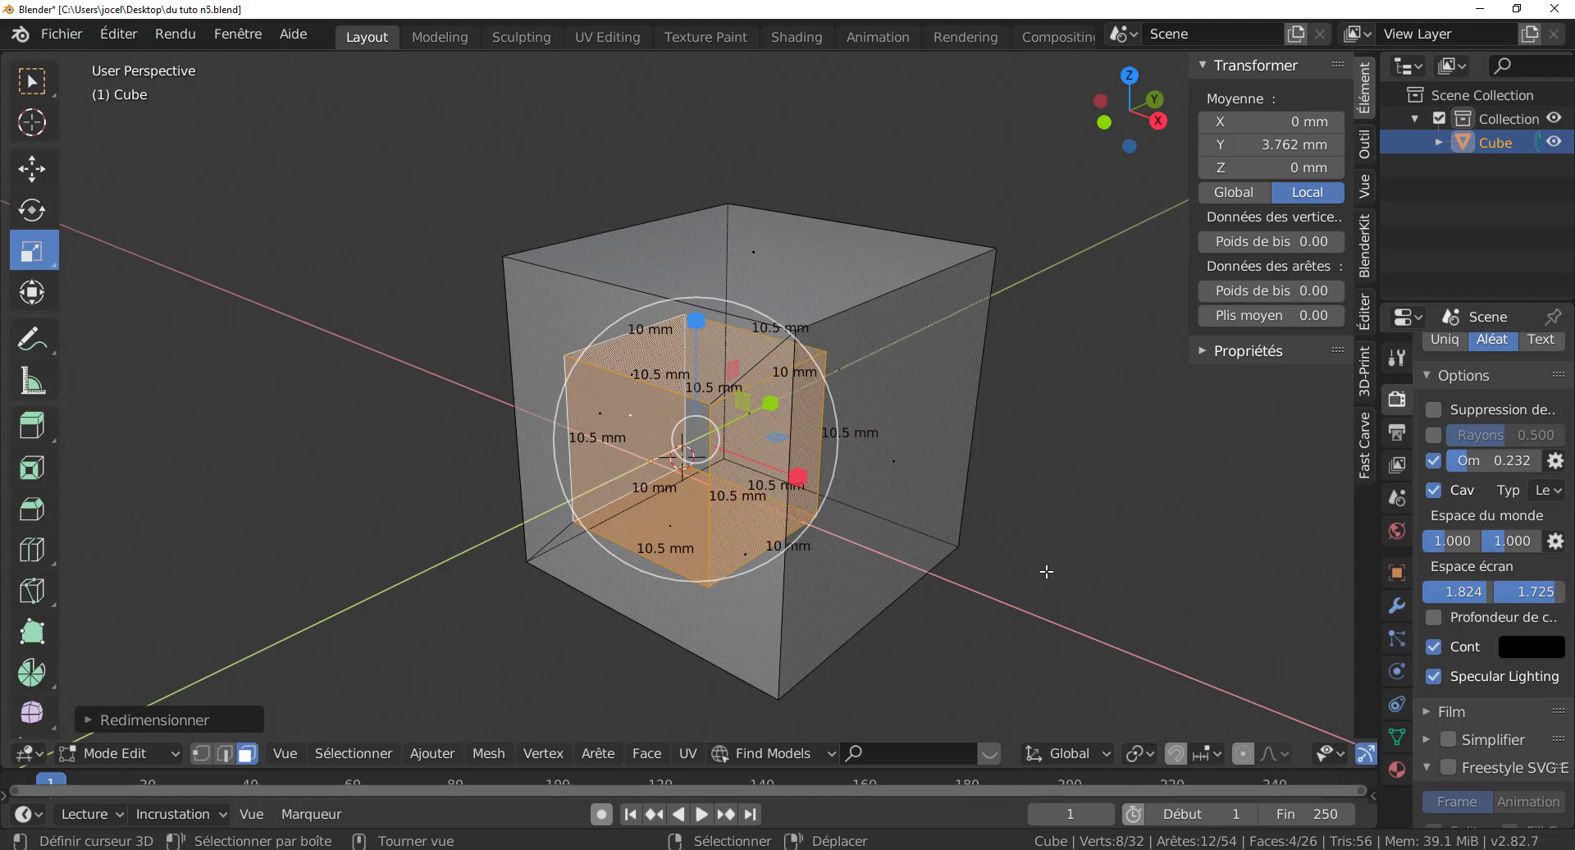
key(alt+h)
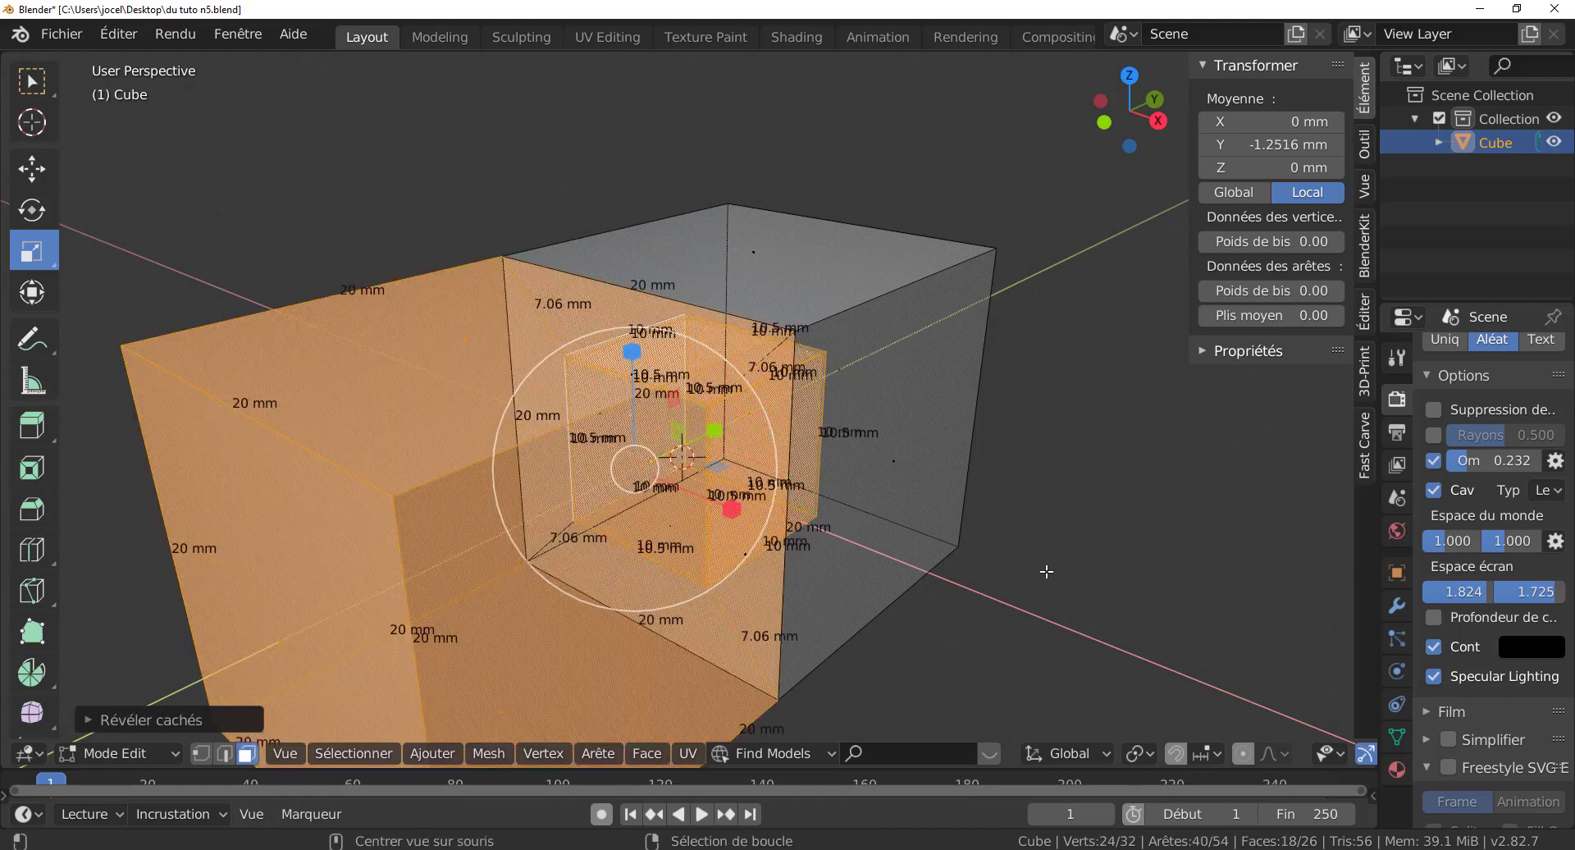
Step: Clear the selection and inspect from above the gap between the peg and the cavity walls at the inner corner
middle_drag(1047, 571, 901, 671)
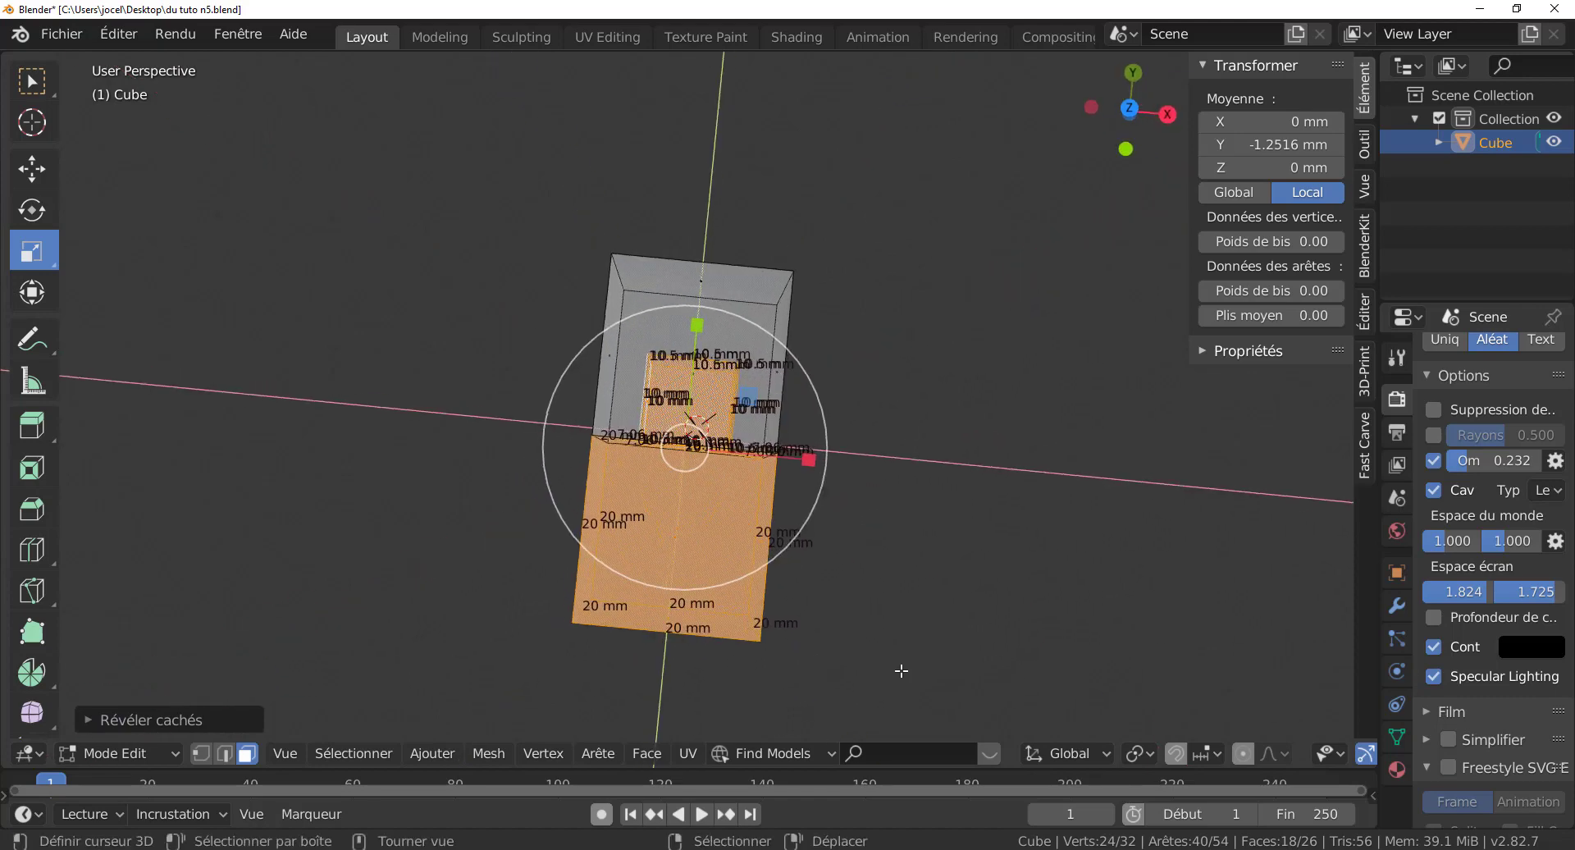
key(KP_7)
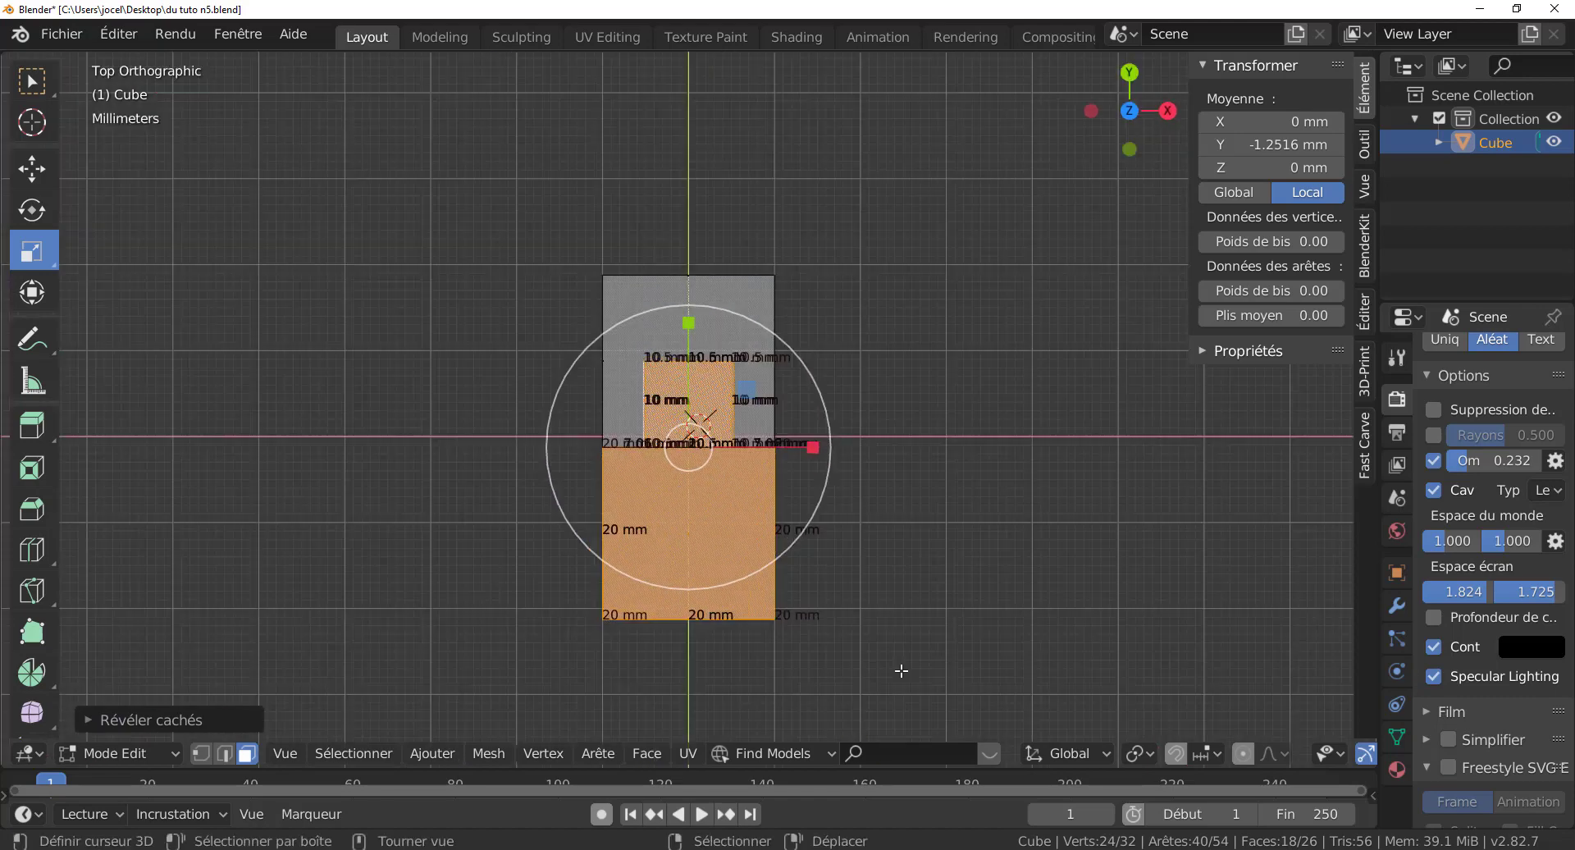
scroll(902, 671, up, 5)
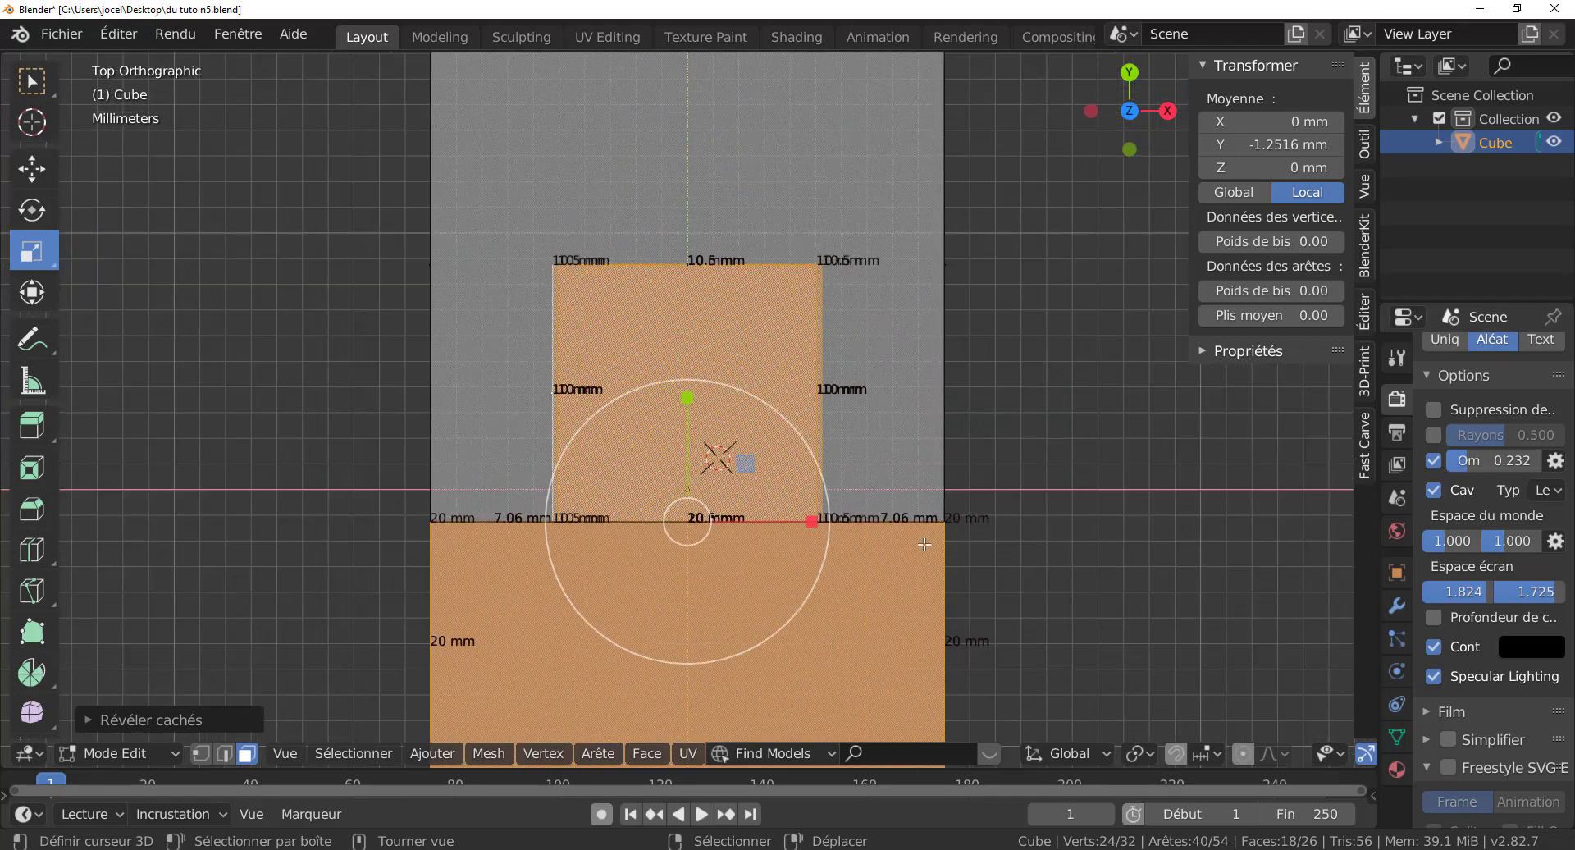
scroll(905, 353, up, 3)
shift+middle_drag(1099, 85, 637, 572)
scroll(843, 396, up, 7)
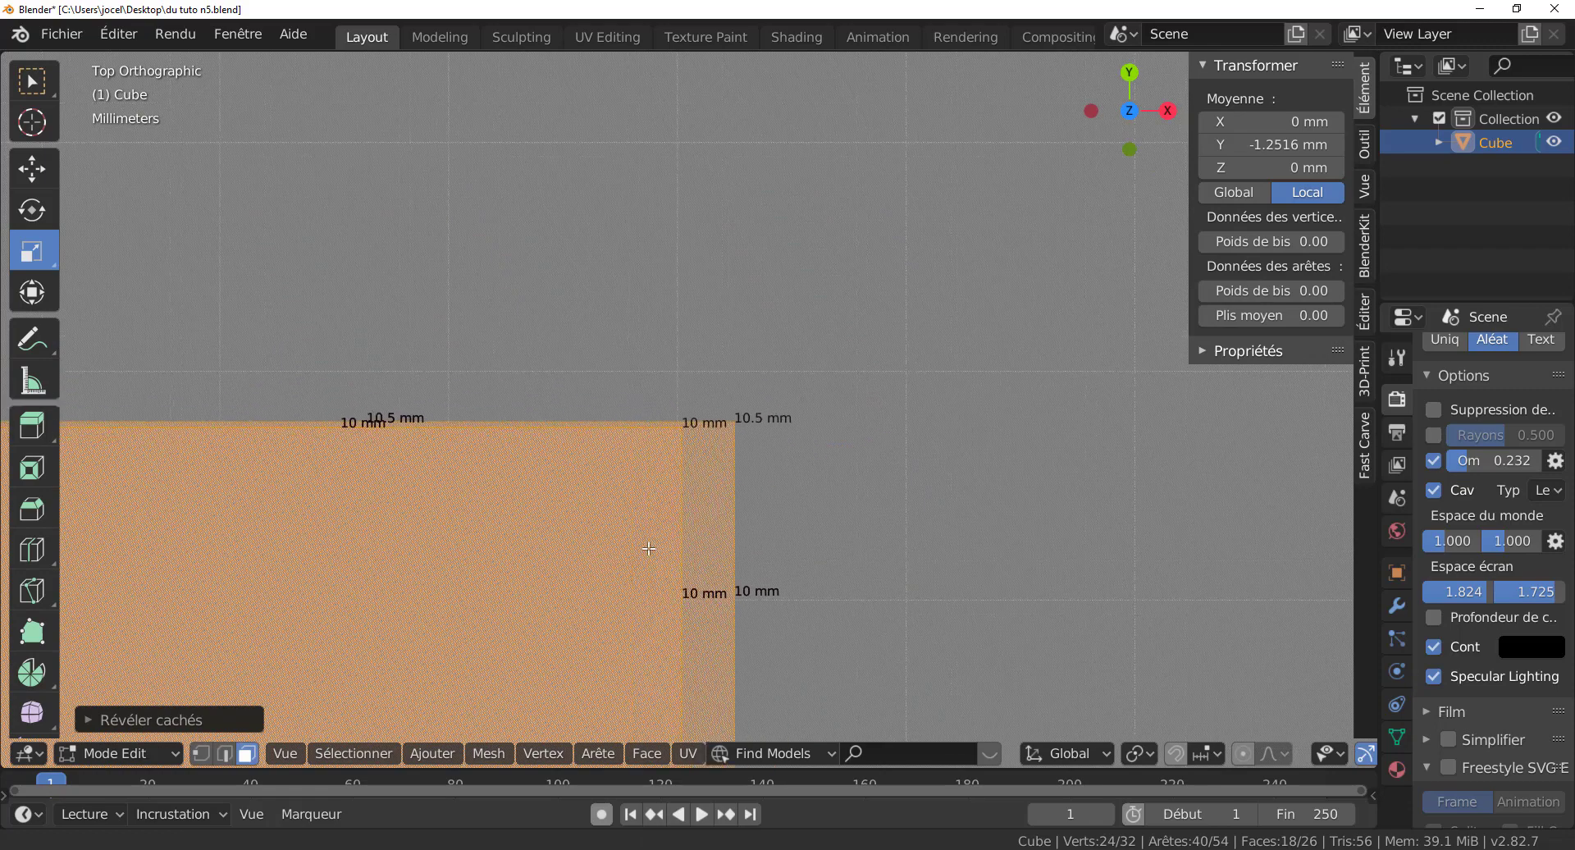
ctrl+middle_drag(784, 558, 823, 358)
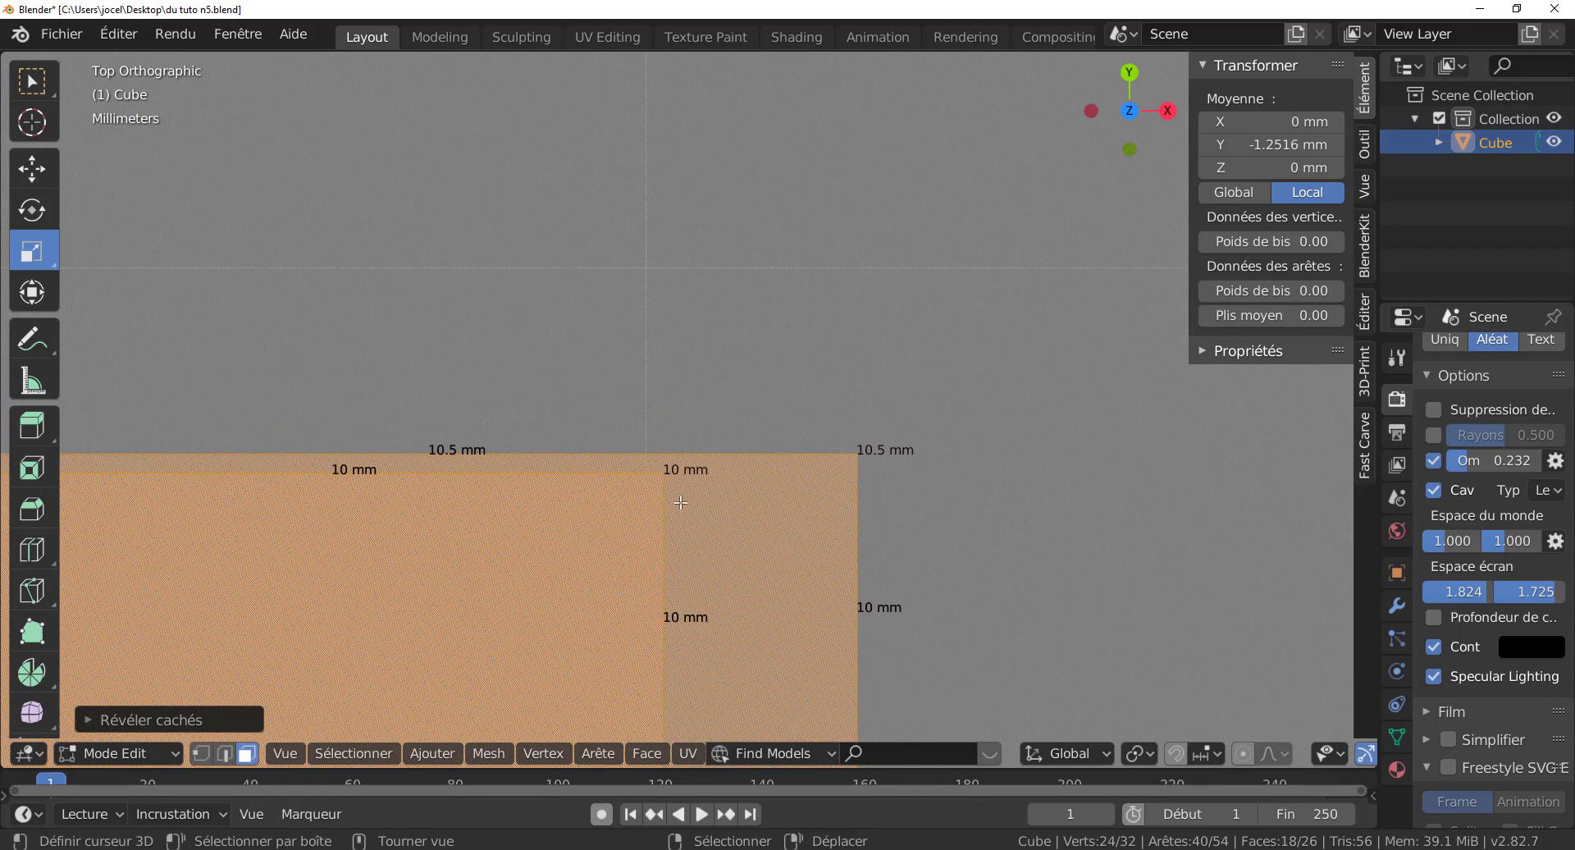
key(alt+a)
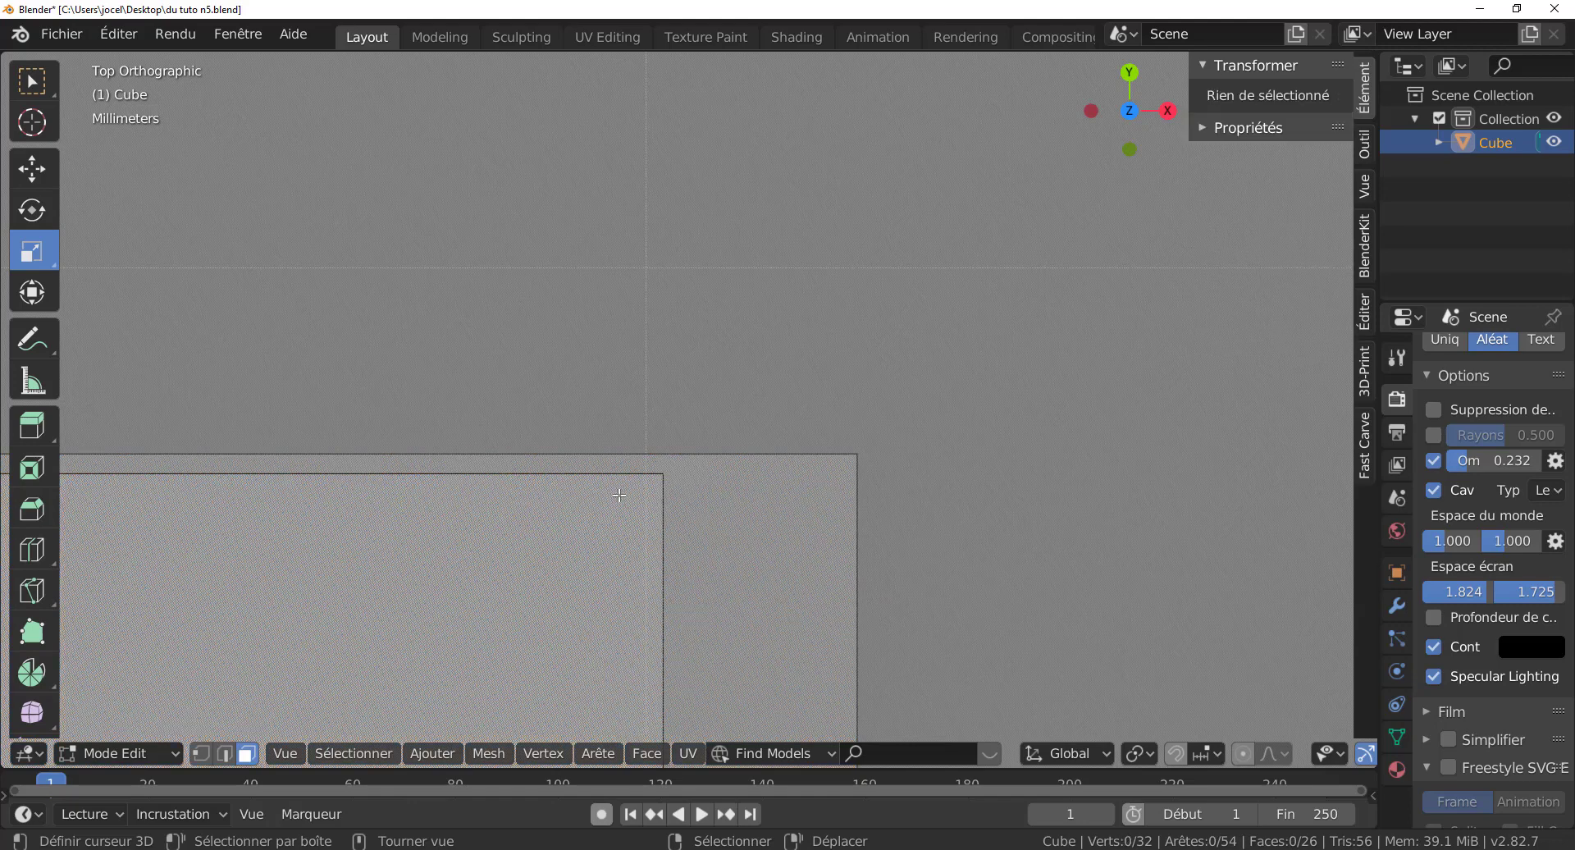
scroll(609, 500, down, 4)
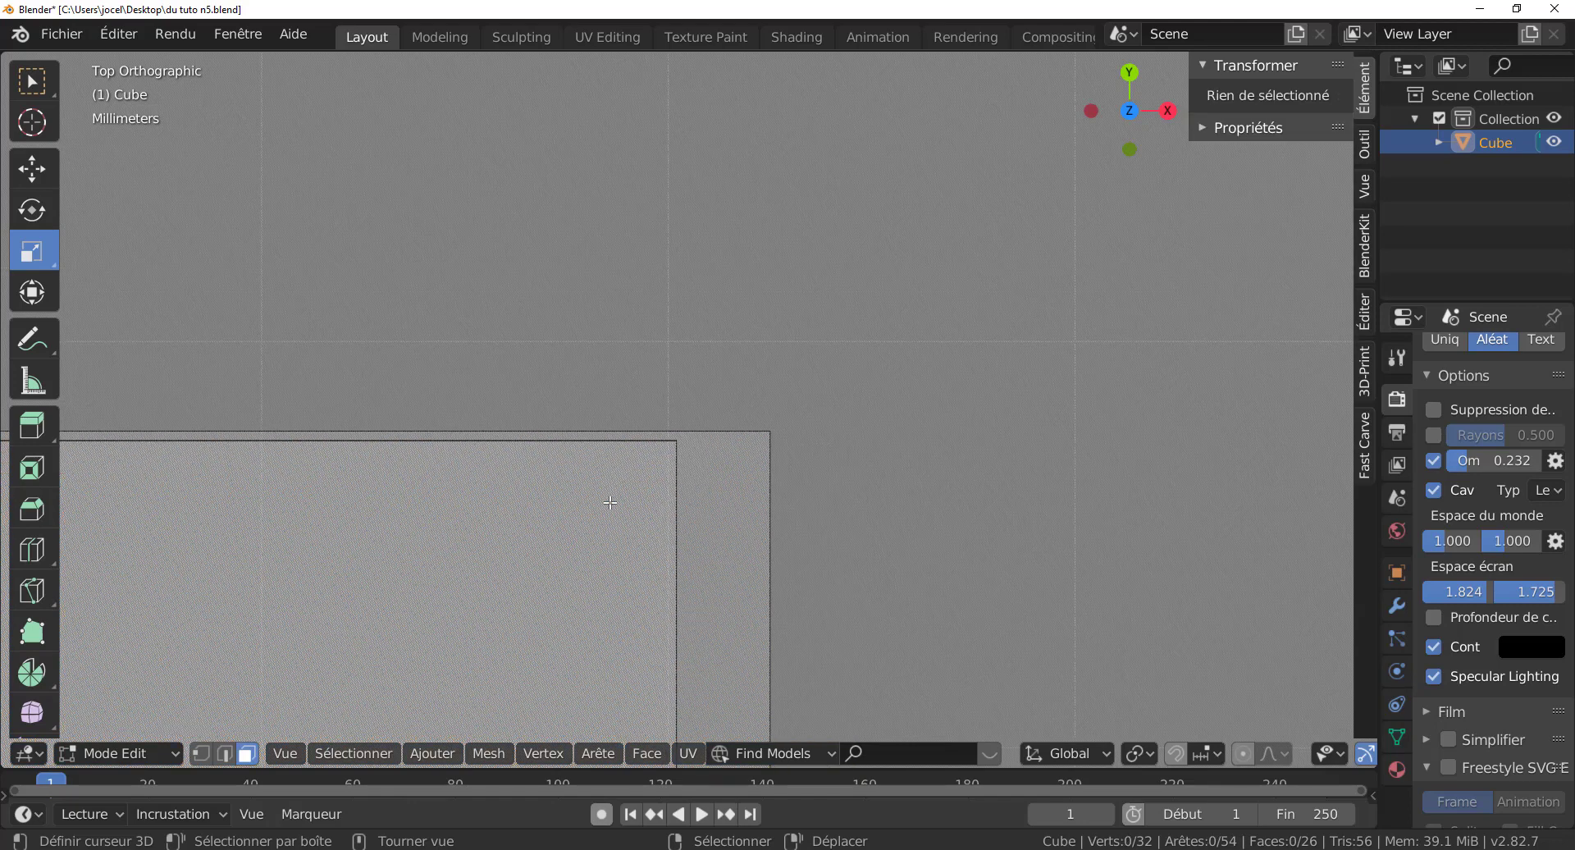
scroll(764, 524, down, 5)
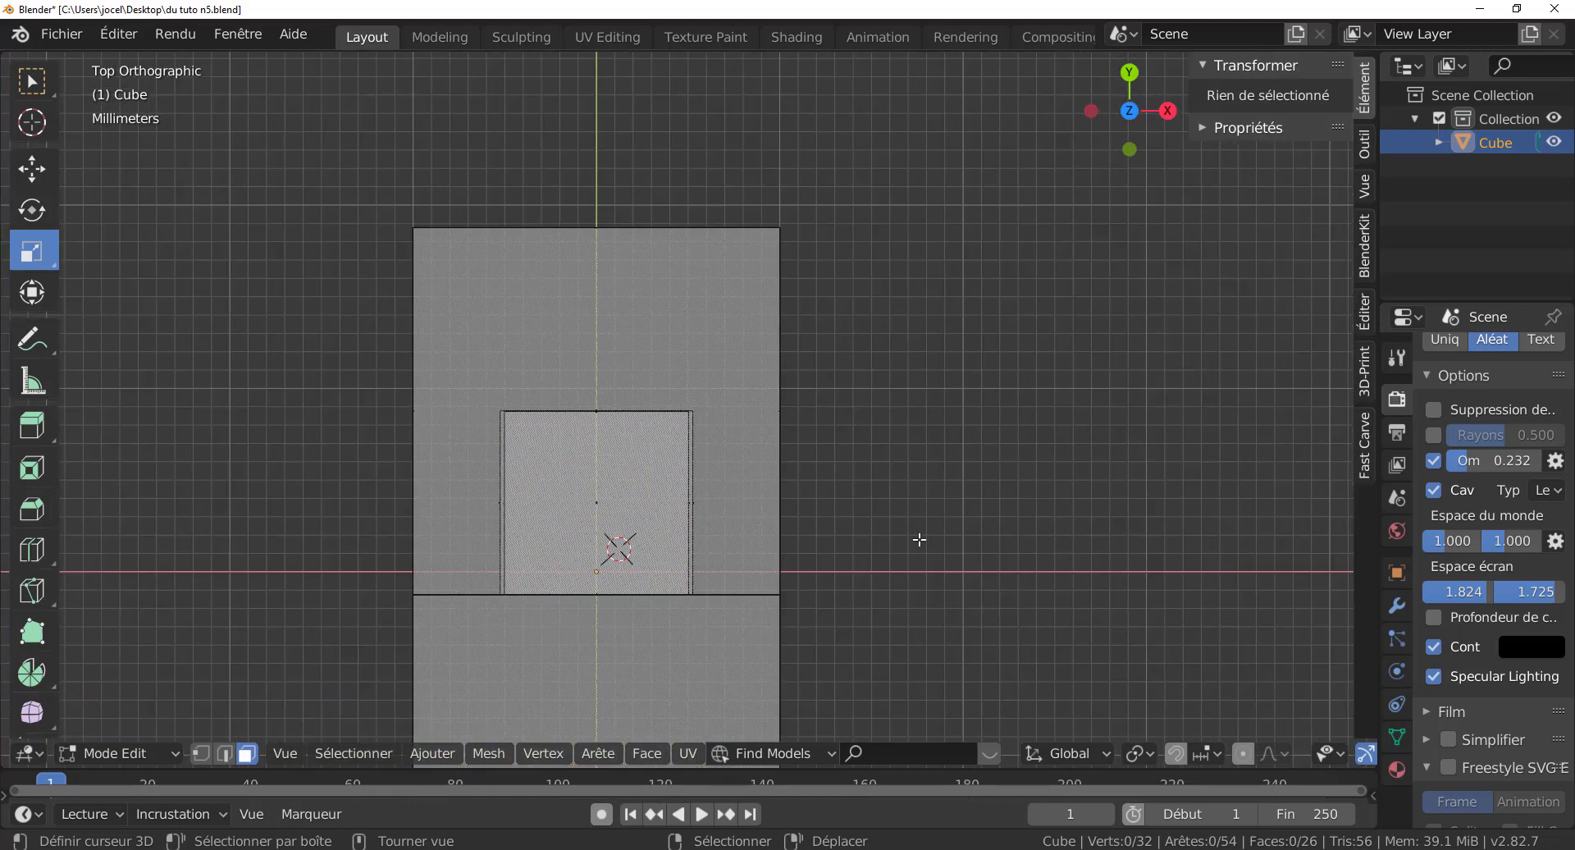
Step: Apply all transformations to the cube object and return to mesh editing
key(Tab)
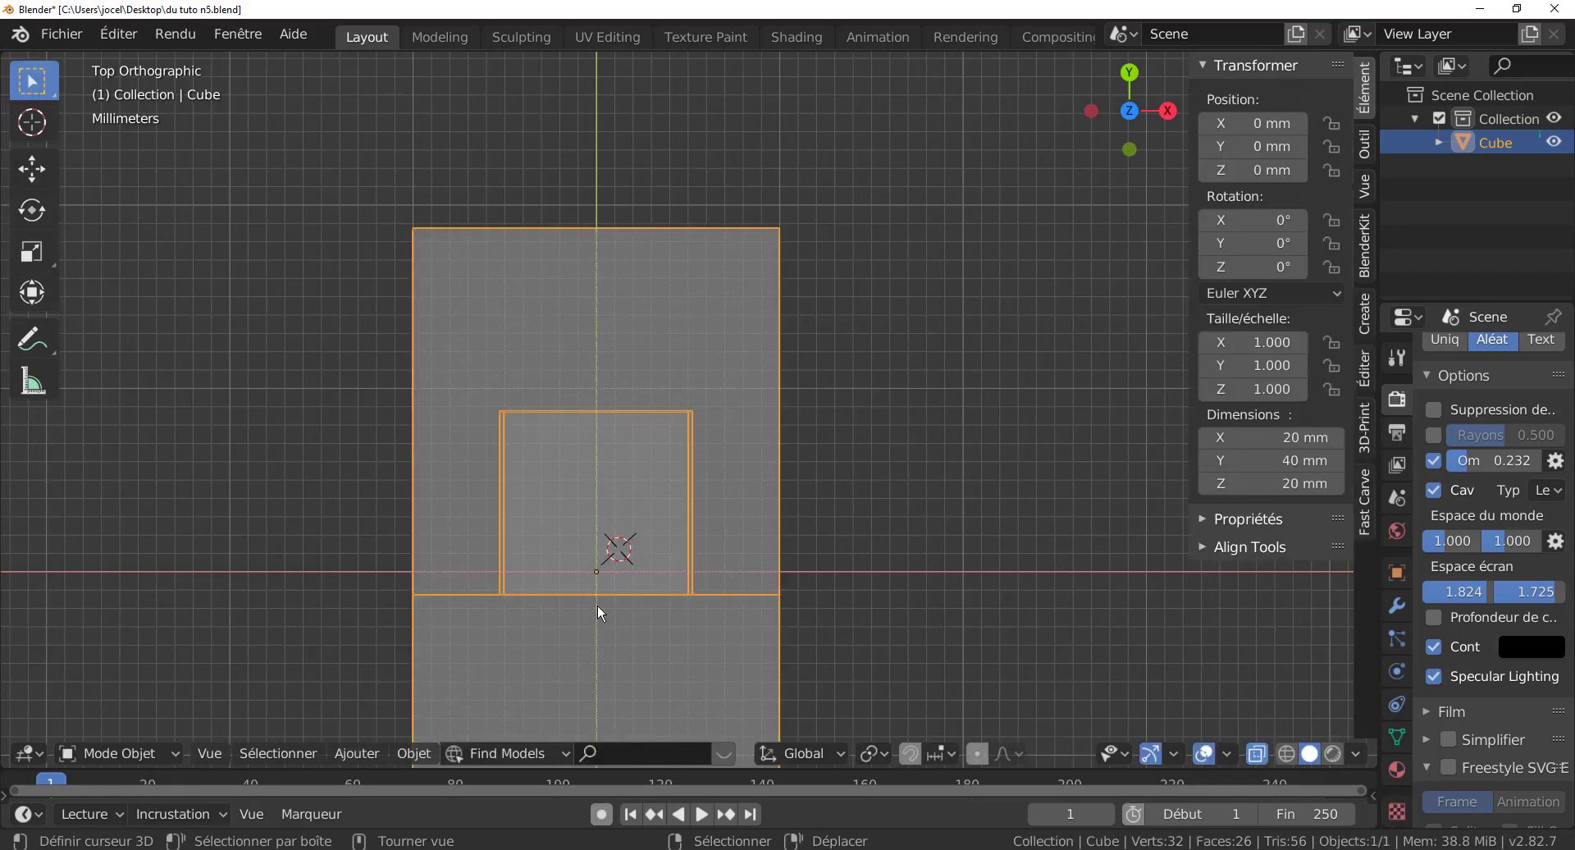
key(ctrl+a)
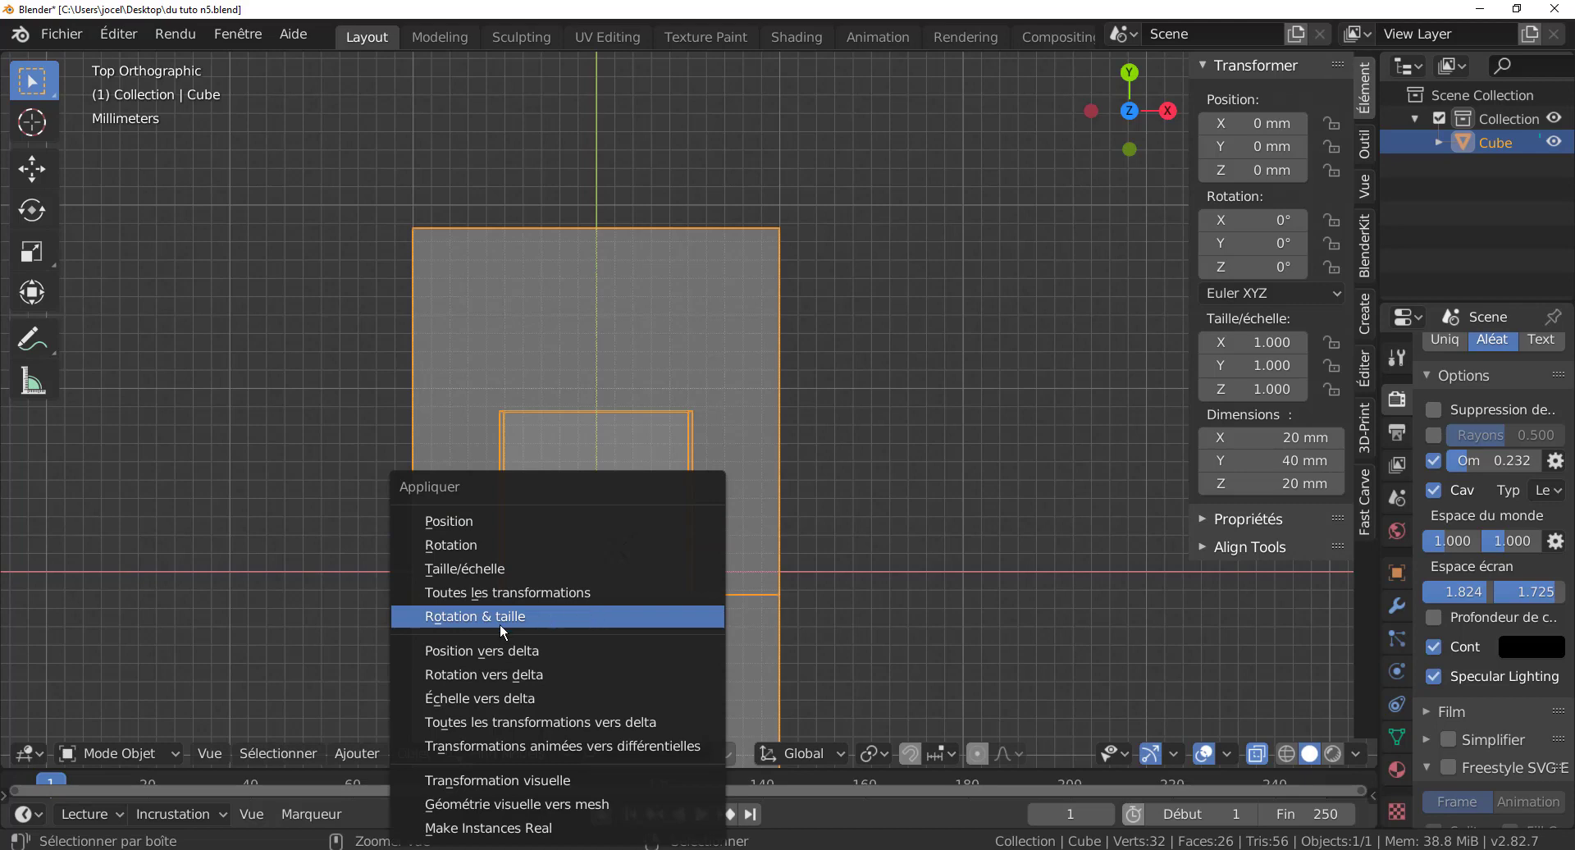
click(537, 599)
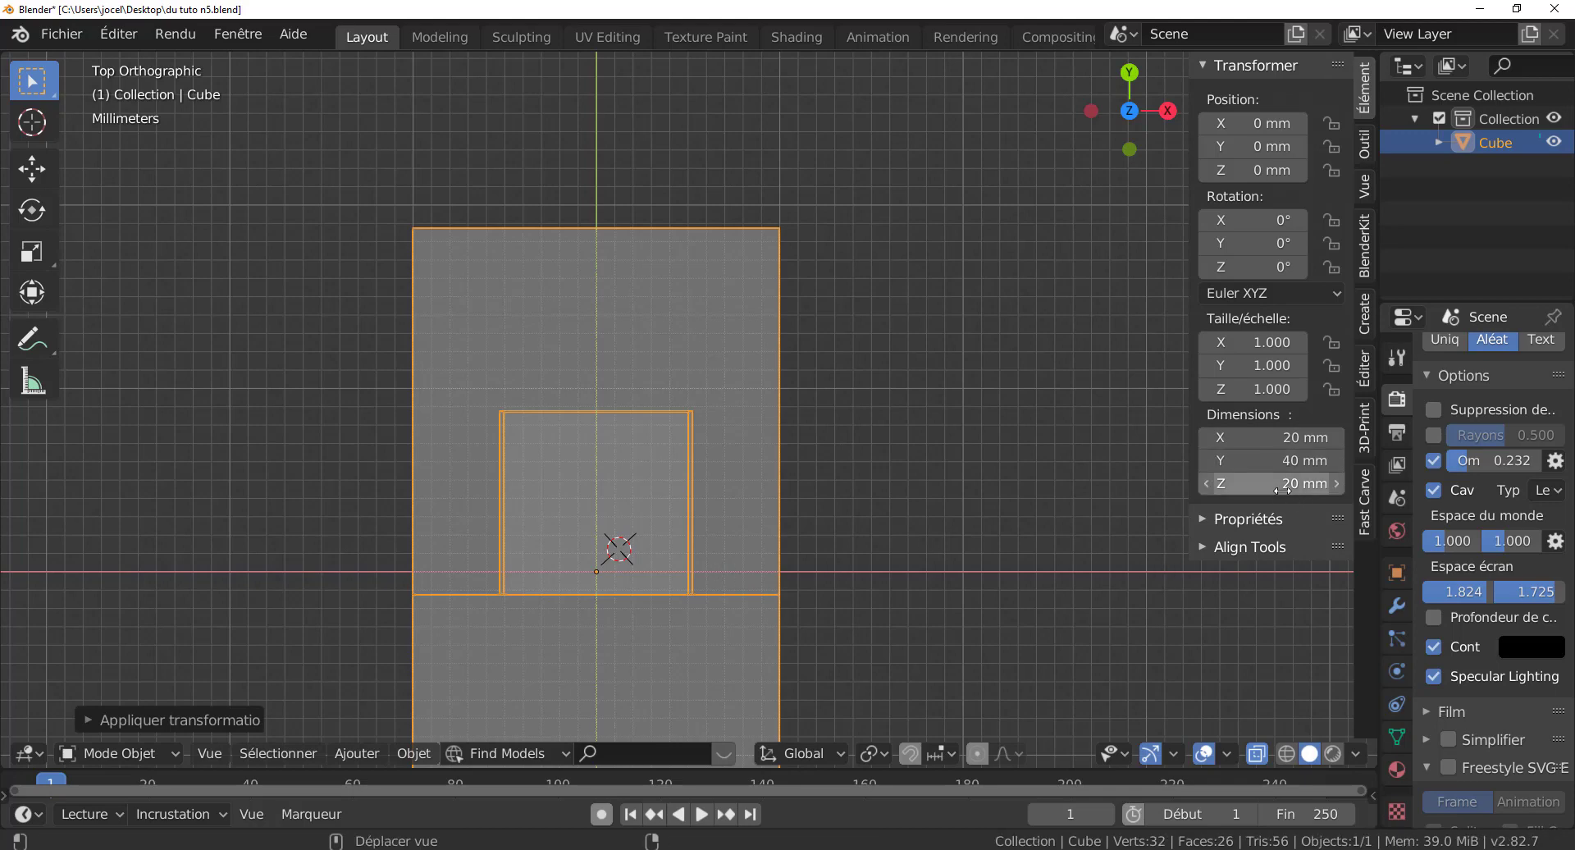
key(Tab)
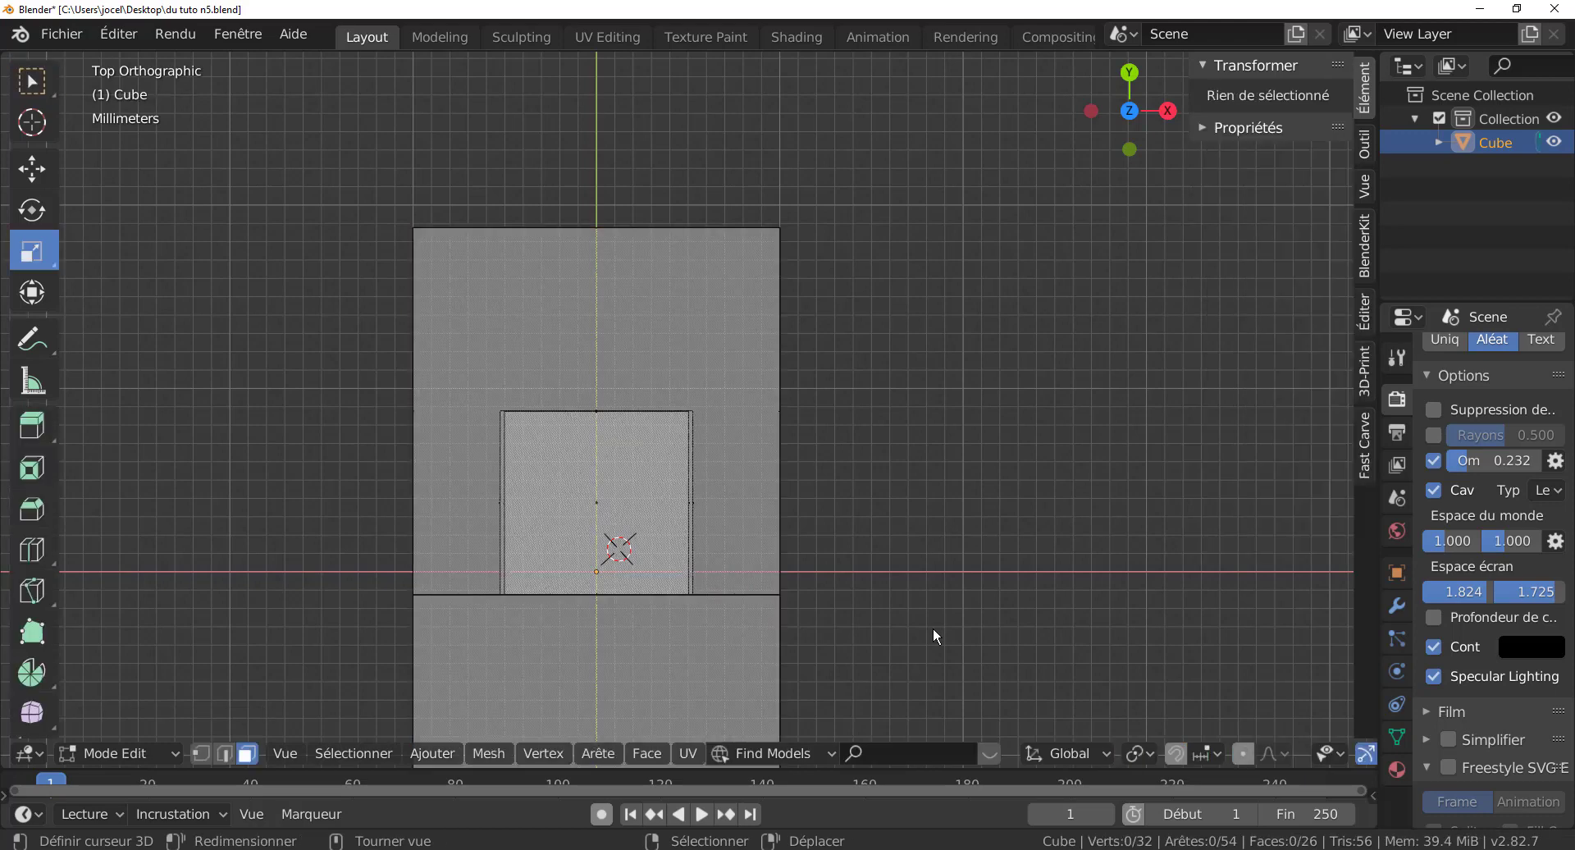
Step: Try to measure the gap between the peg and the cavity wall near their upper corner, and remove the ruler
scroll(1006, 615, up, 6)
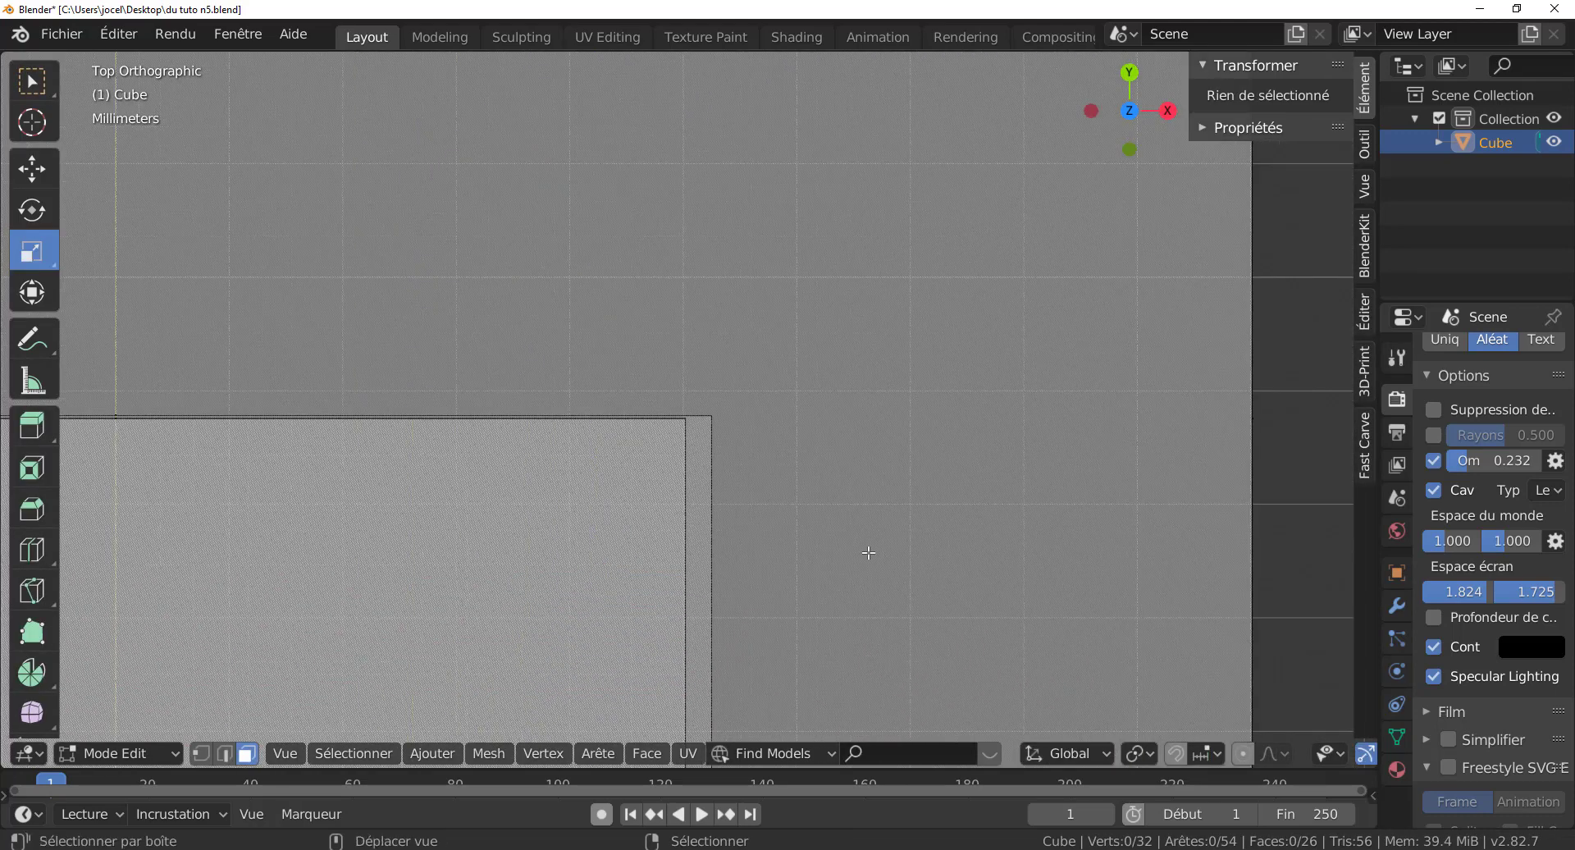
shift+middle_drag(870, 554, 982, 567)
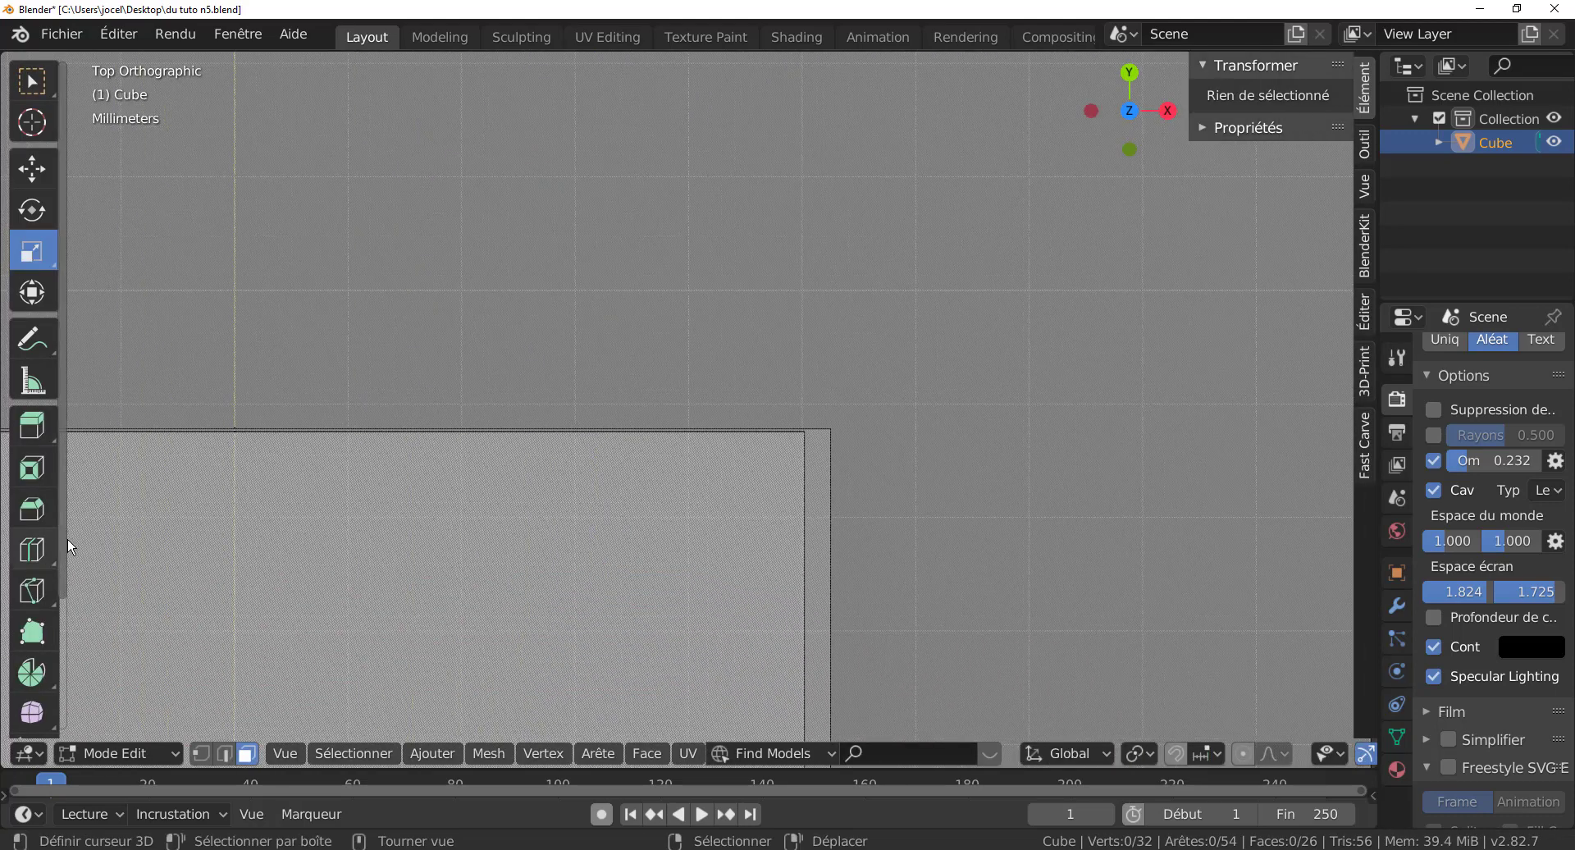
click(31, 379)
scroll(640, 579, down, 4)
scroll(640, 579, down, 2)
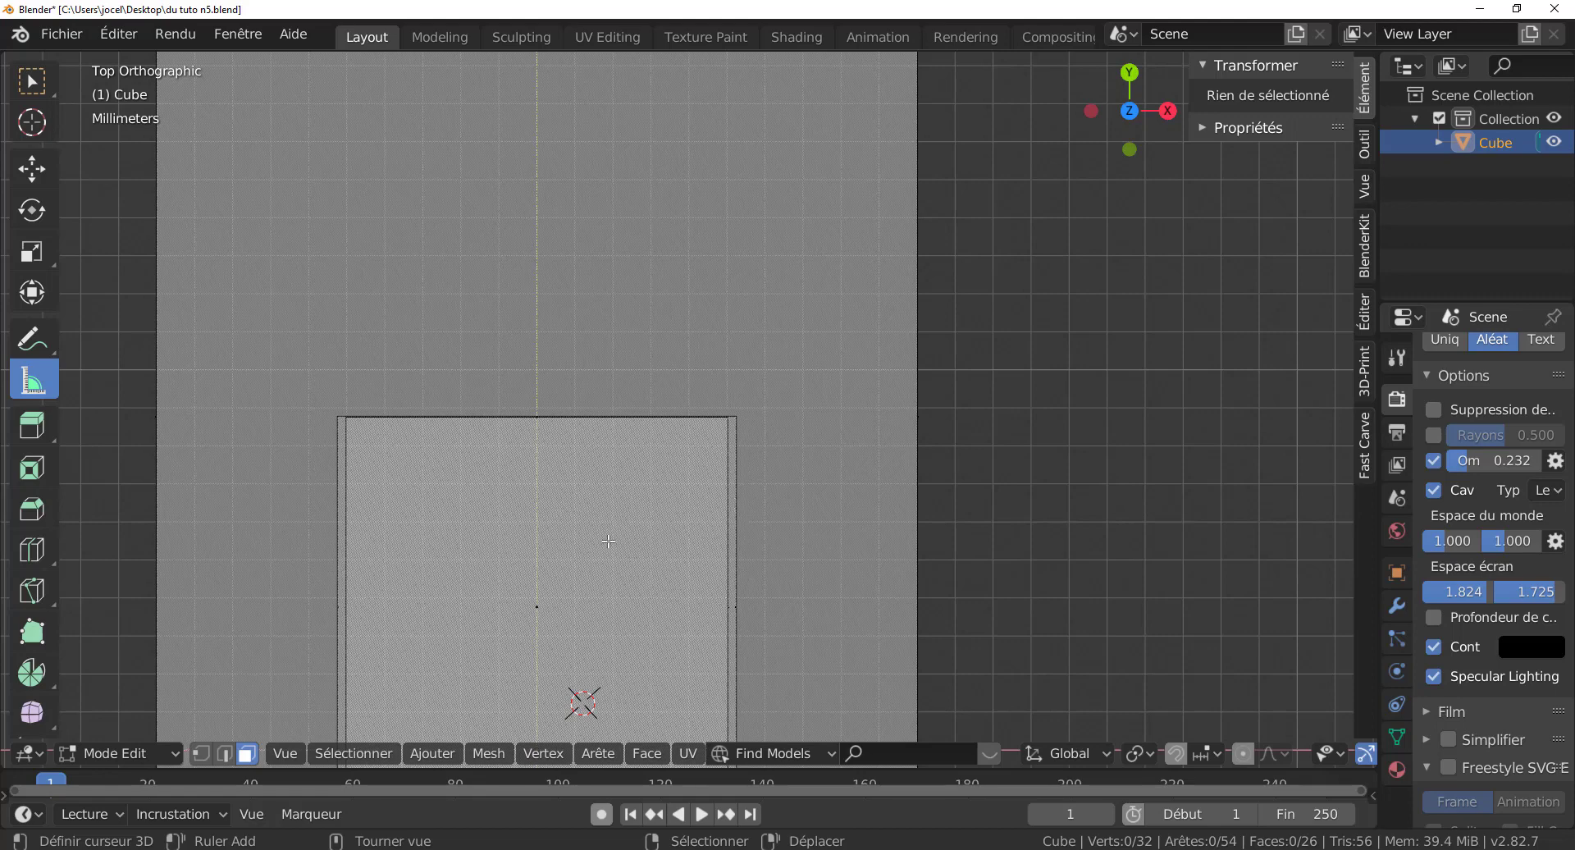
drag(609, 540, 642, 512)
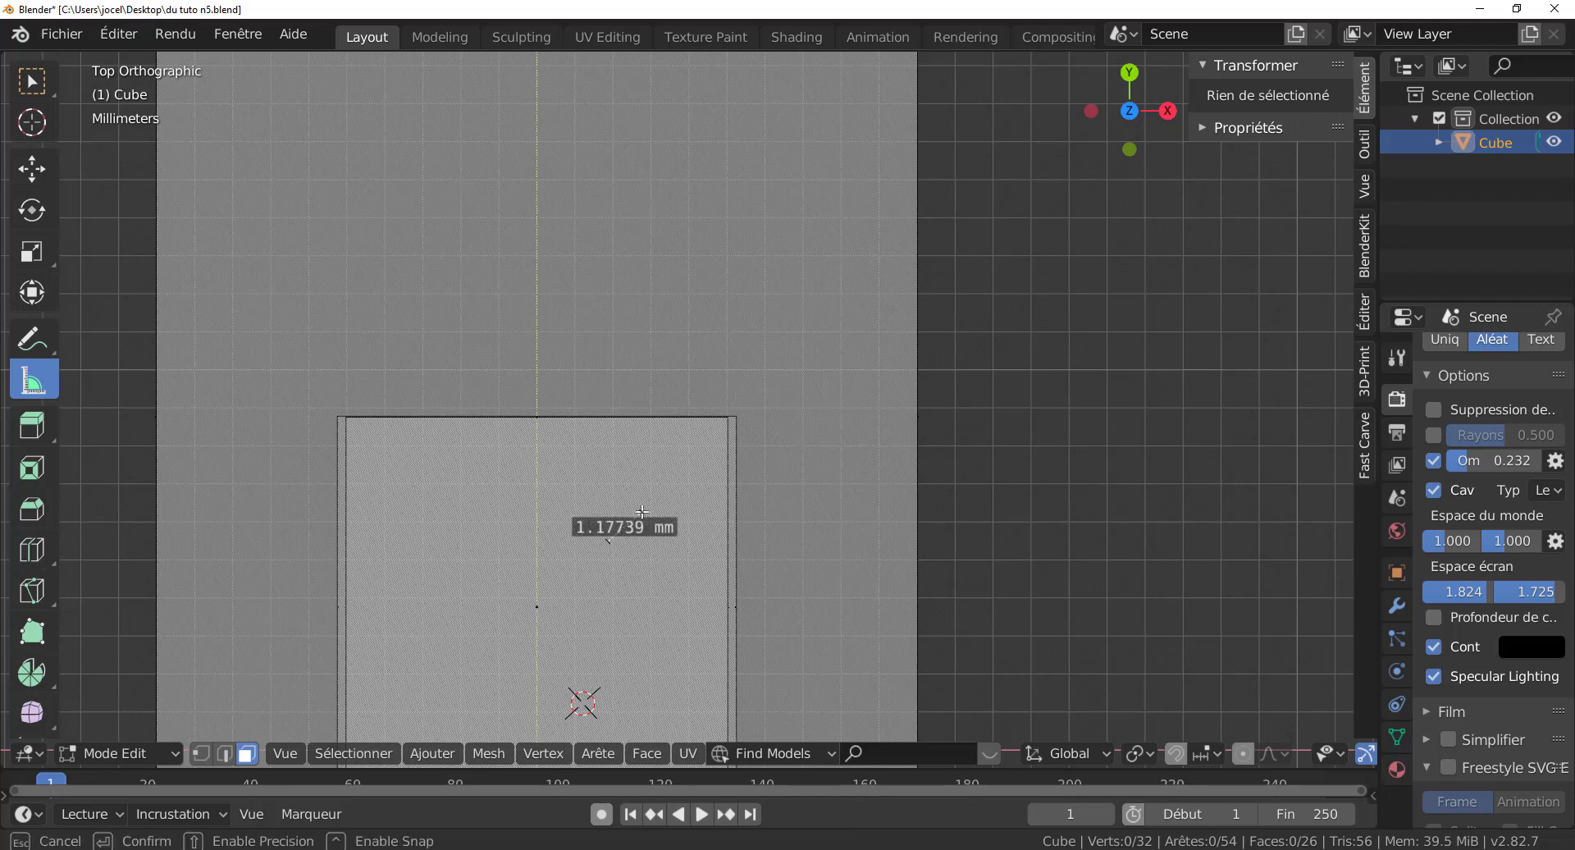
drag(642, 512, 727, 416)
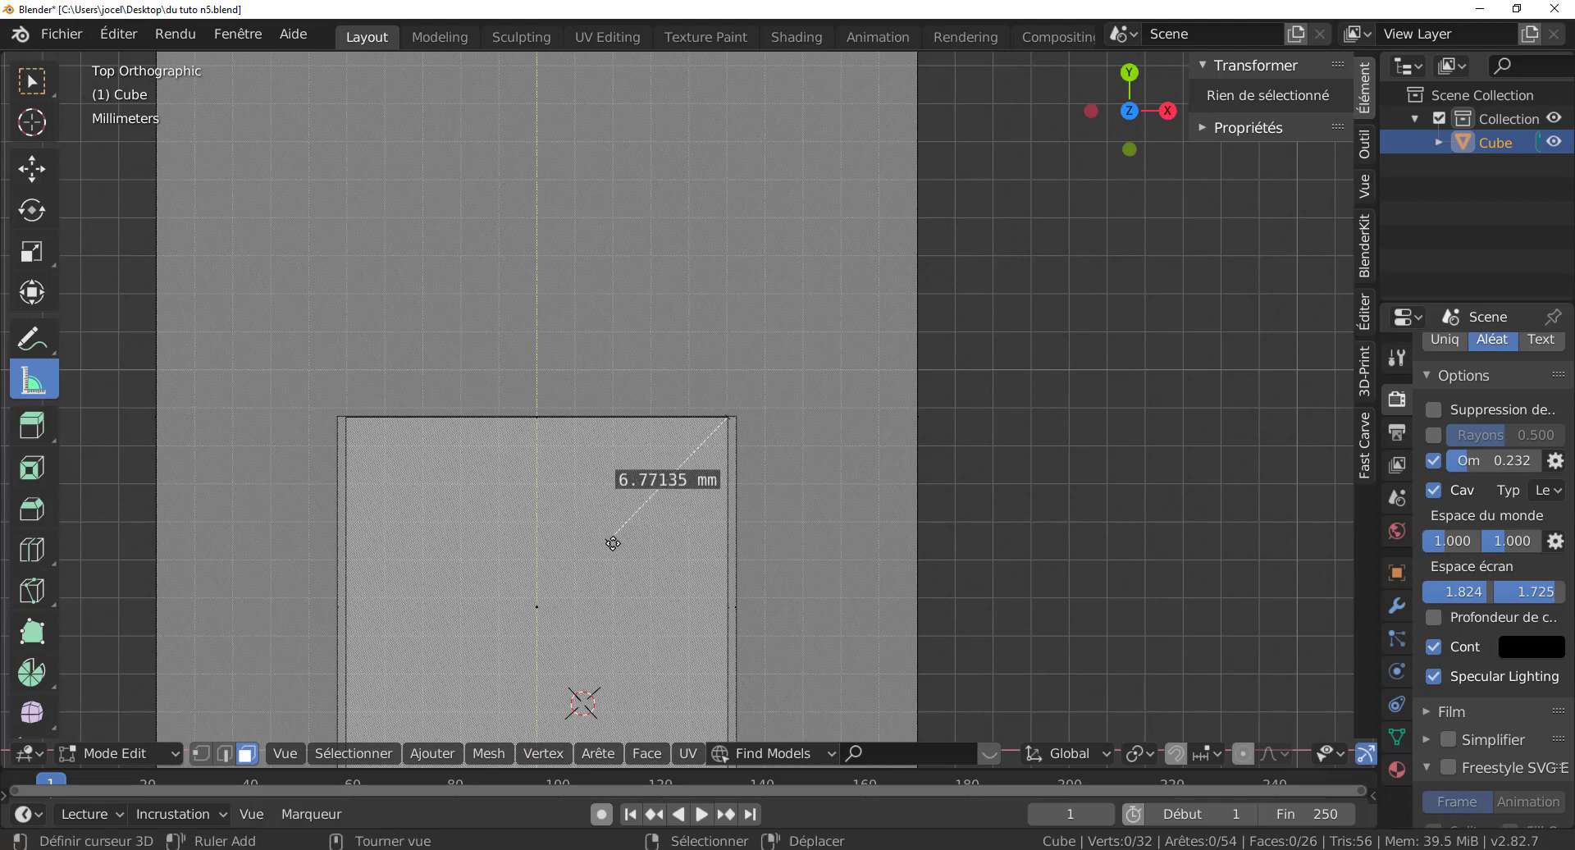
drag(611, 541, 739, 418)
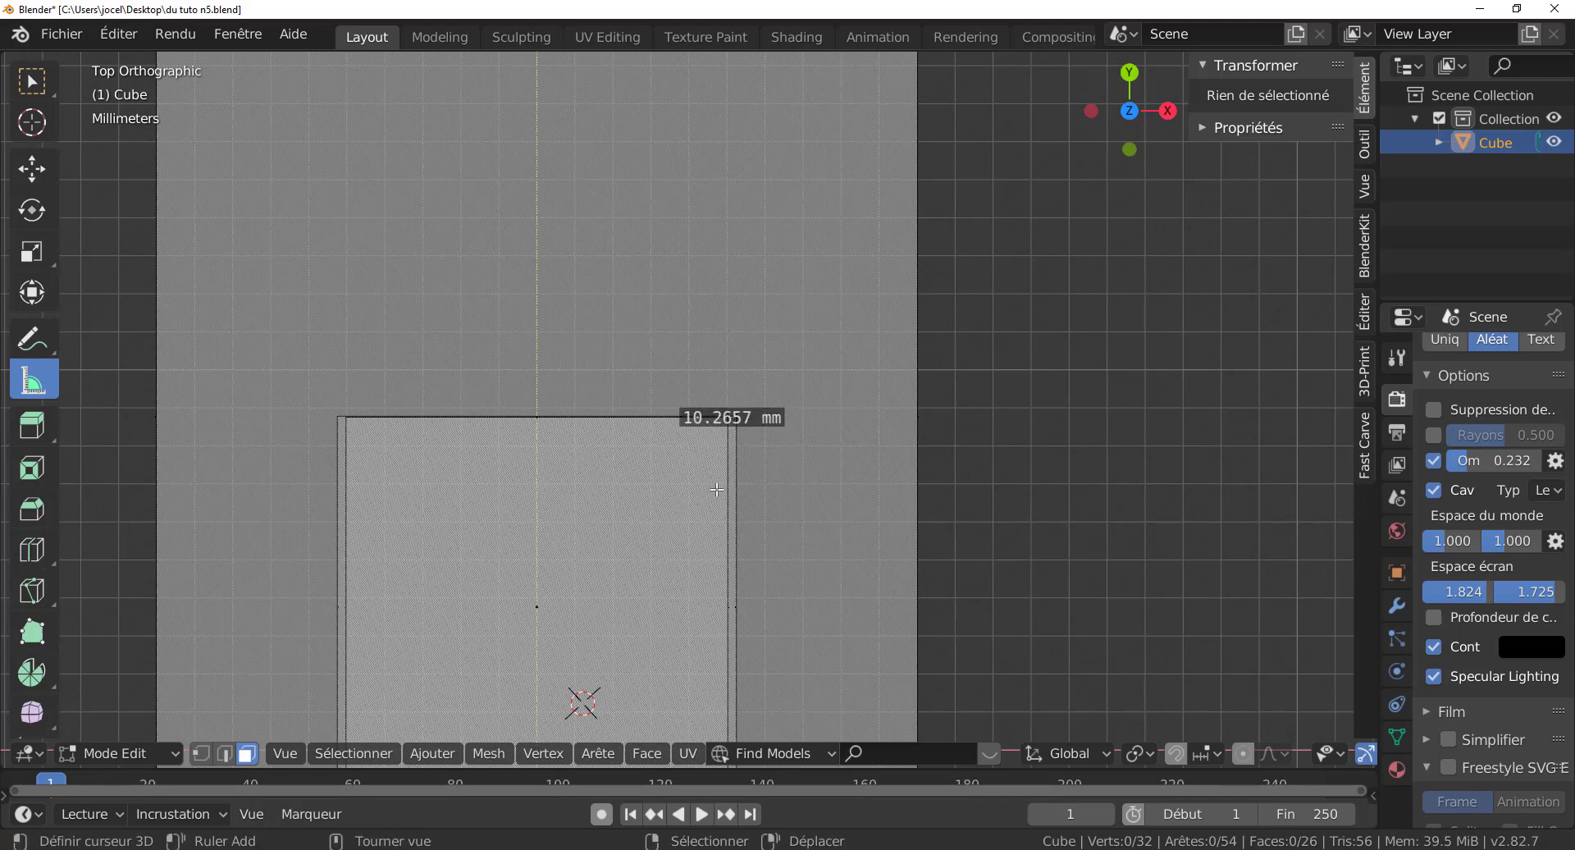
scroll(661, 447, up, 3)
scroll(763, 440, down, 5)
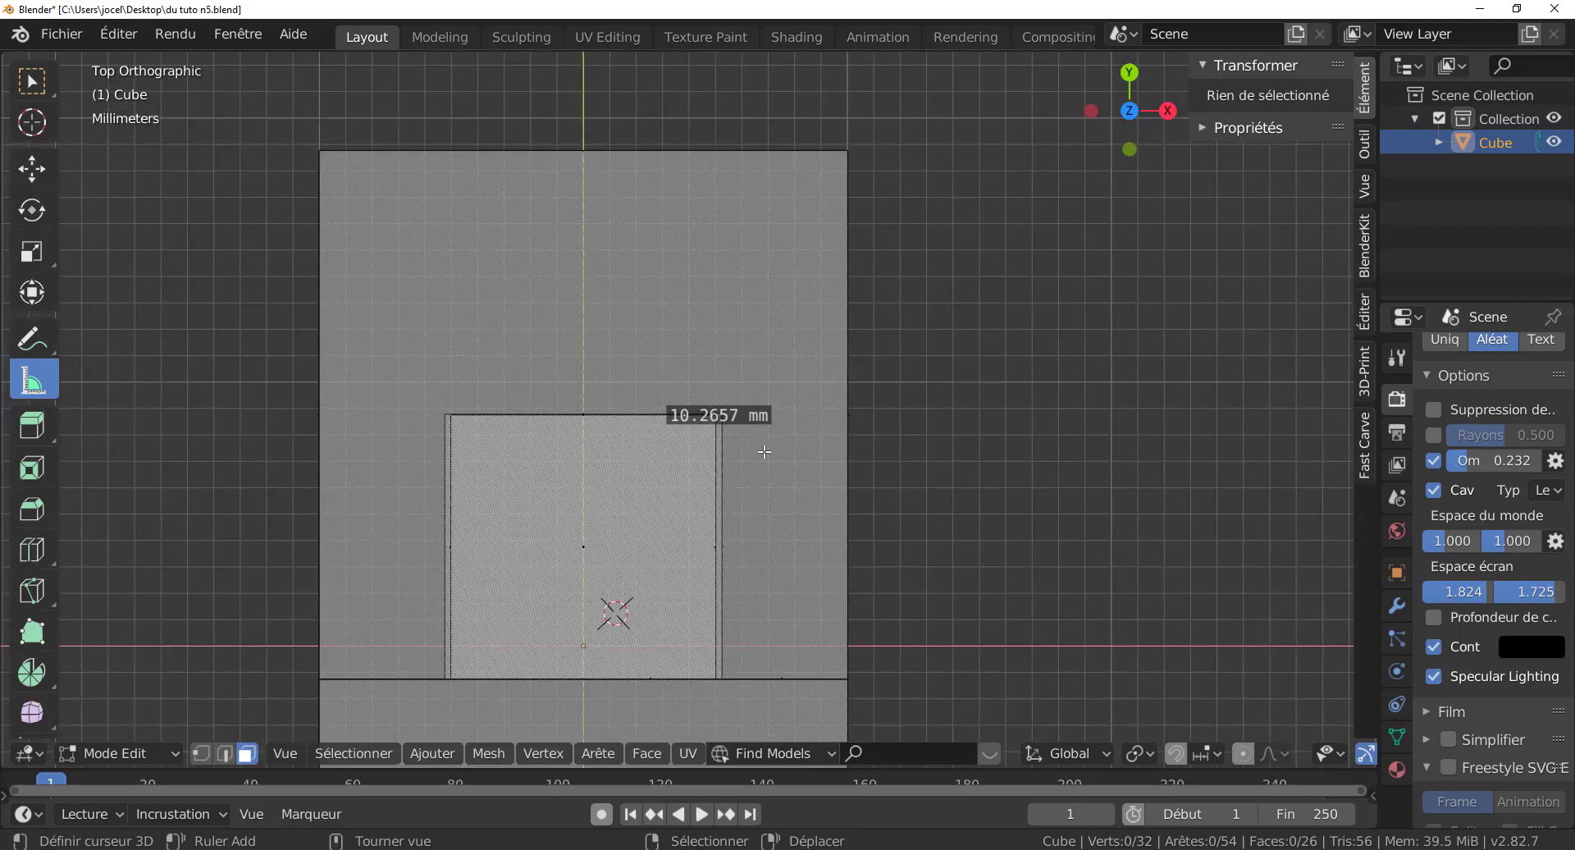
key(x)
scroll(764, 451, down, 3)
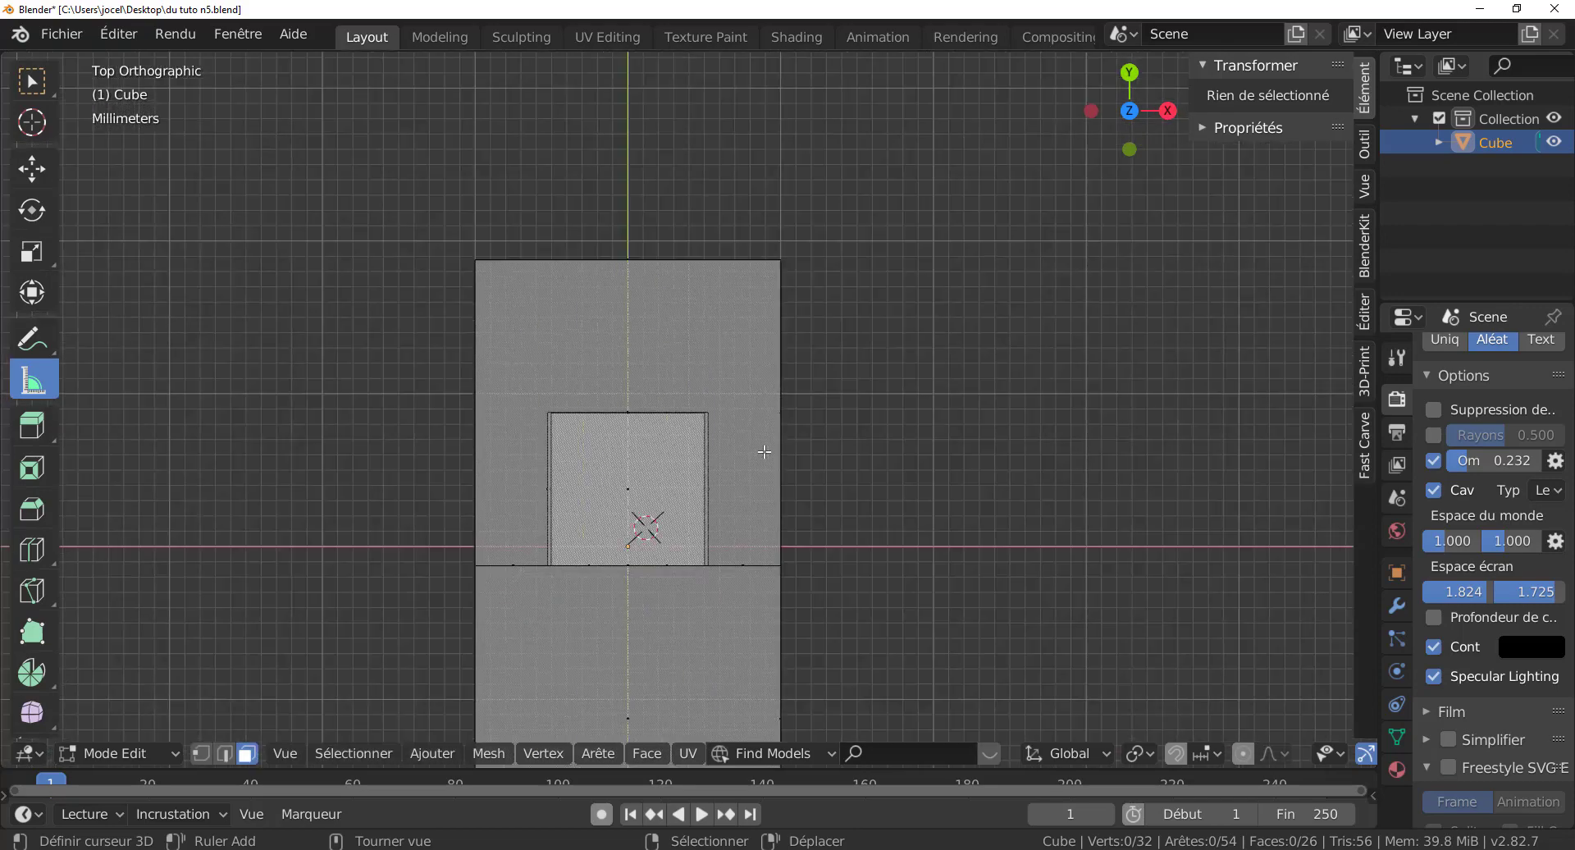
Step: Try a second ruler measurement inside the peg area and delete it
scroll(763, 452, up, 1)
drag(662, 509, 696, 441)
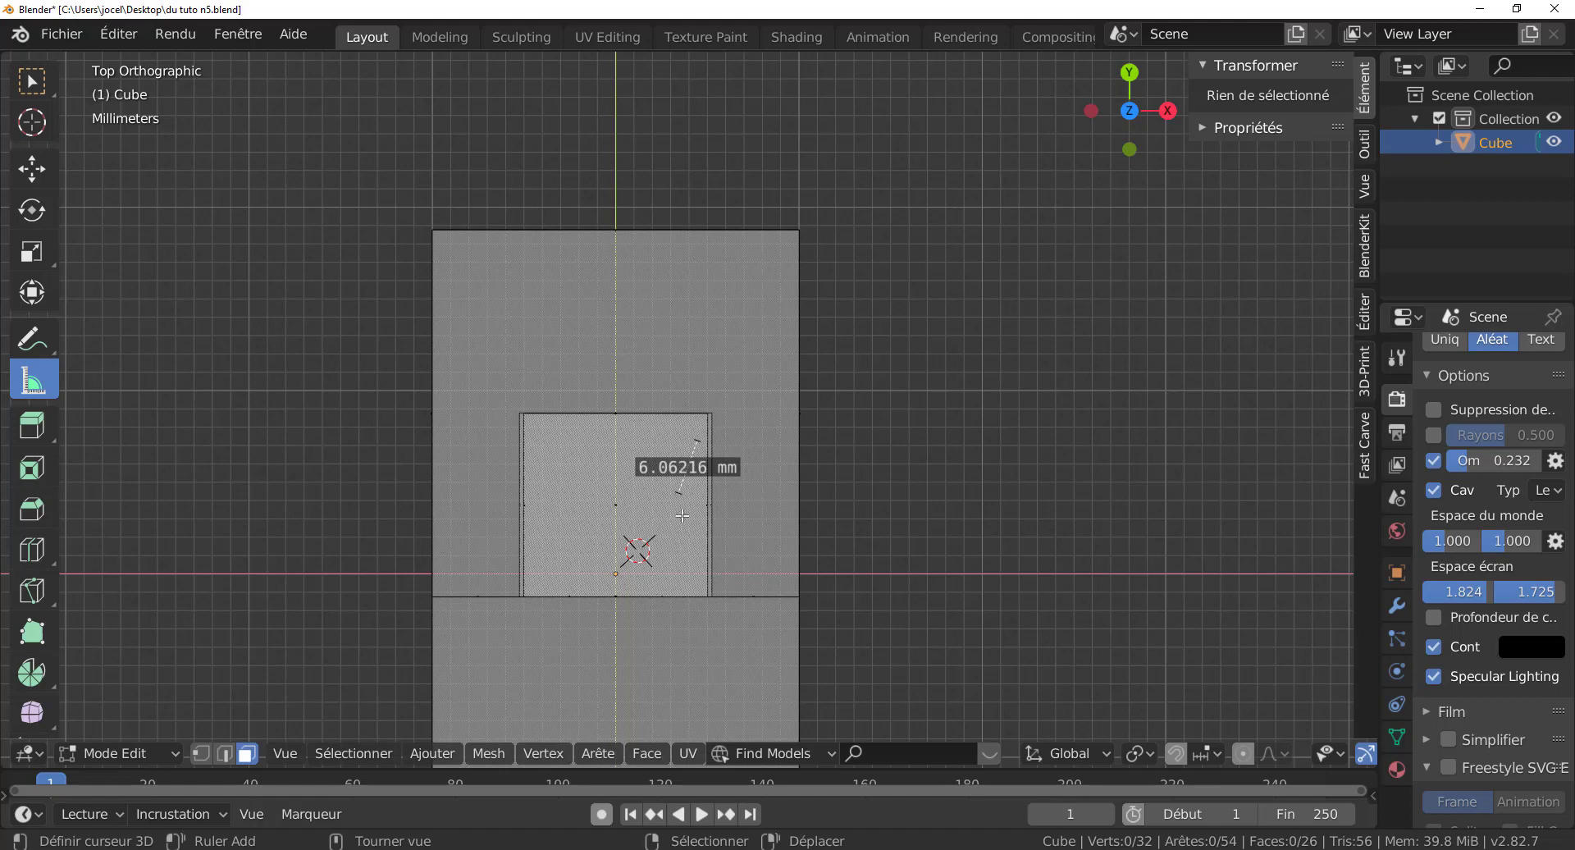
mouse_move(671, 494)
mouse_down()
mouse_move(708, 415)
mouse_move(670, 515)
mouse_up()
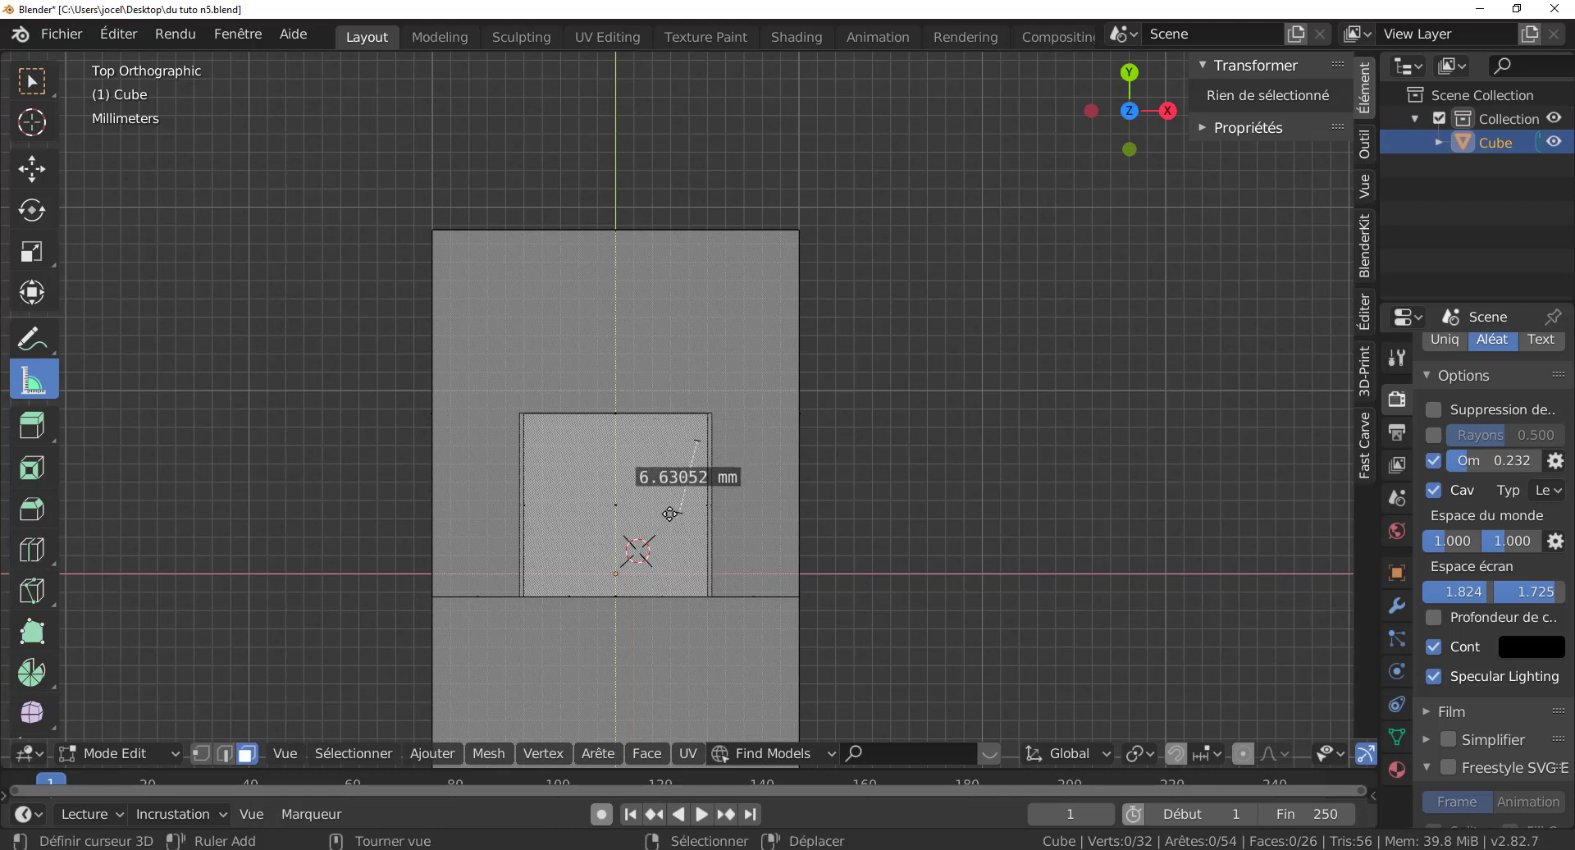
key(Delete)
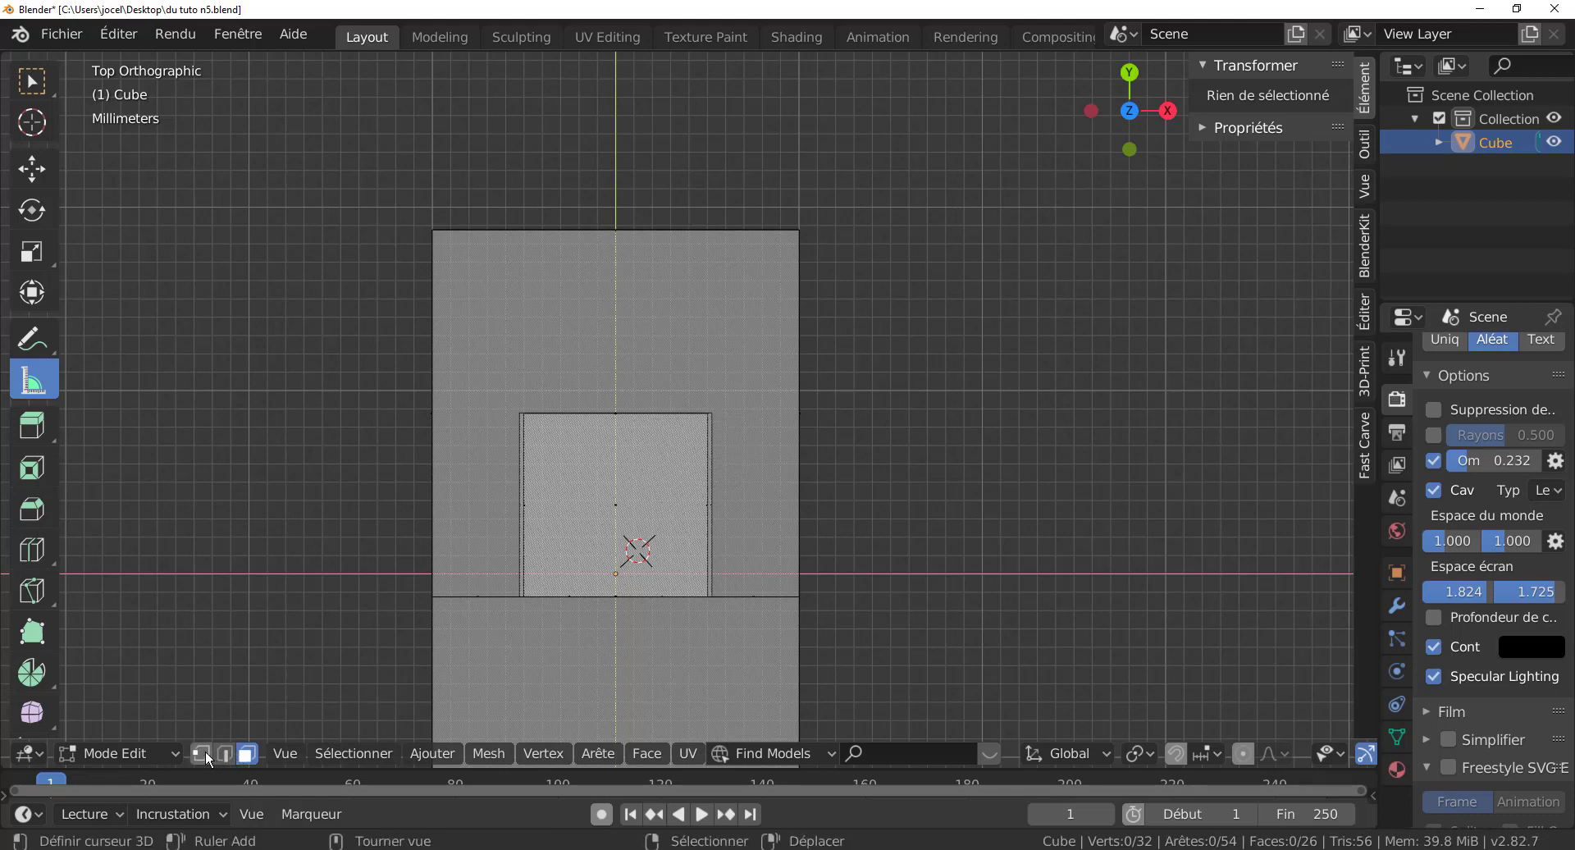
Step: Switch to vertex selection, try to place a ruler at the peg's upper corner vertex, and remove the ruler
key(1)
drag(644, 524, 707, 415)
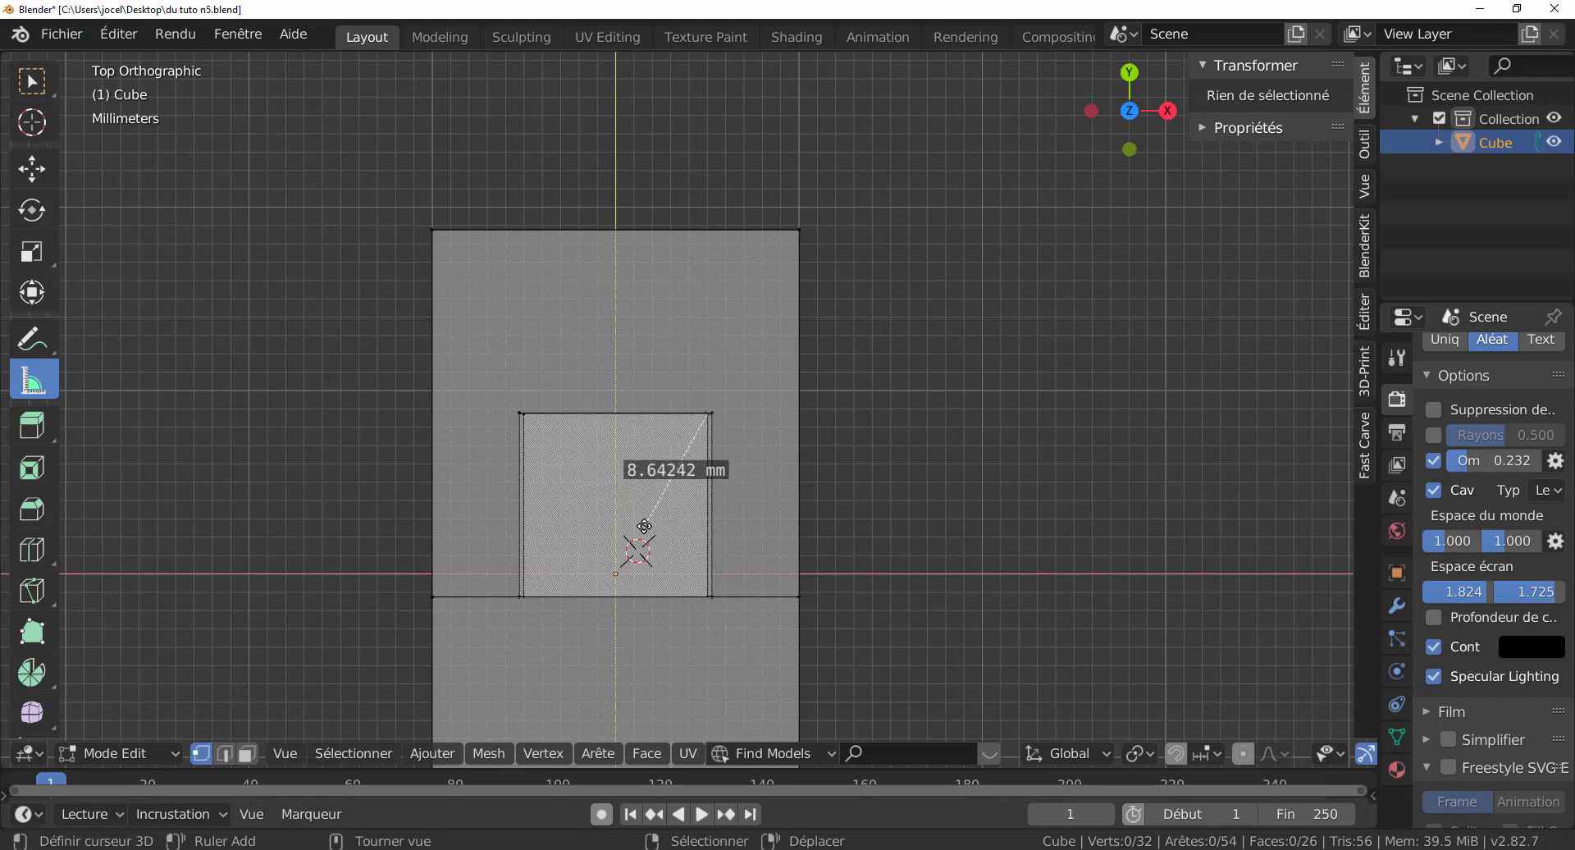
drag(644, 526, 703, 434)
drag(713, 413, 636, 529)
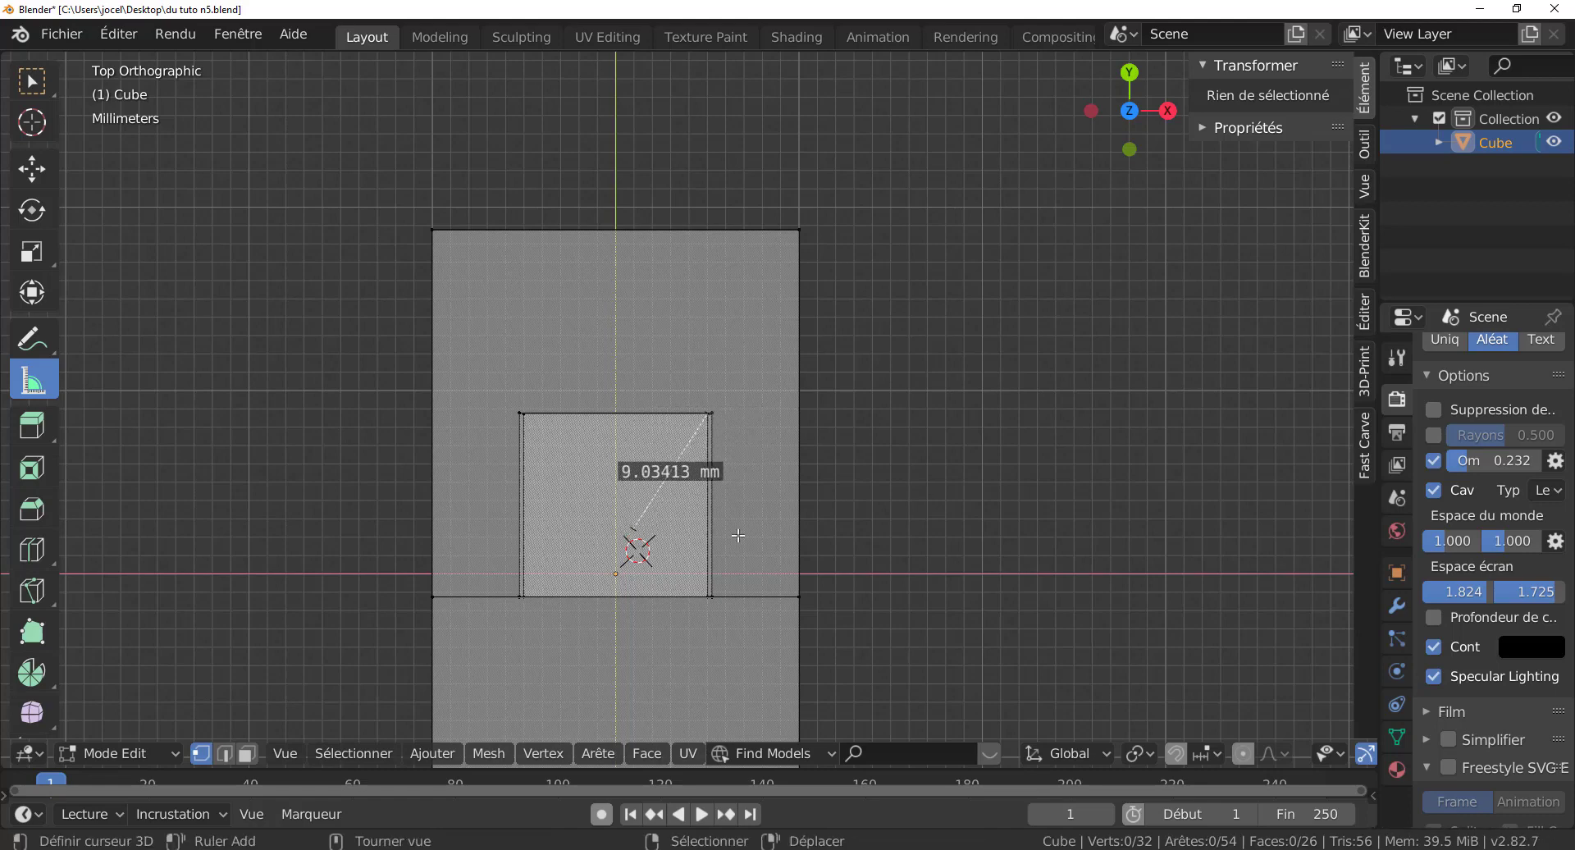
scroll(731, 534, up, 12)
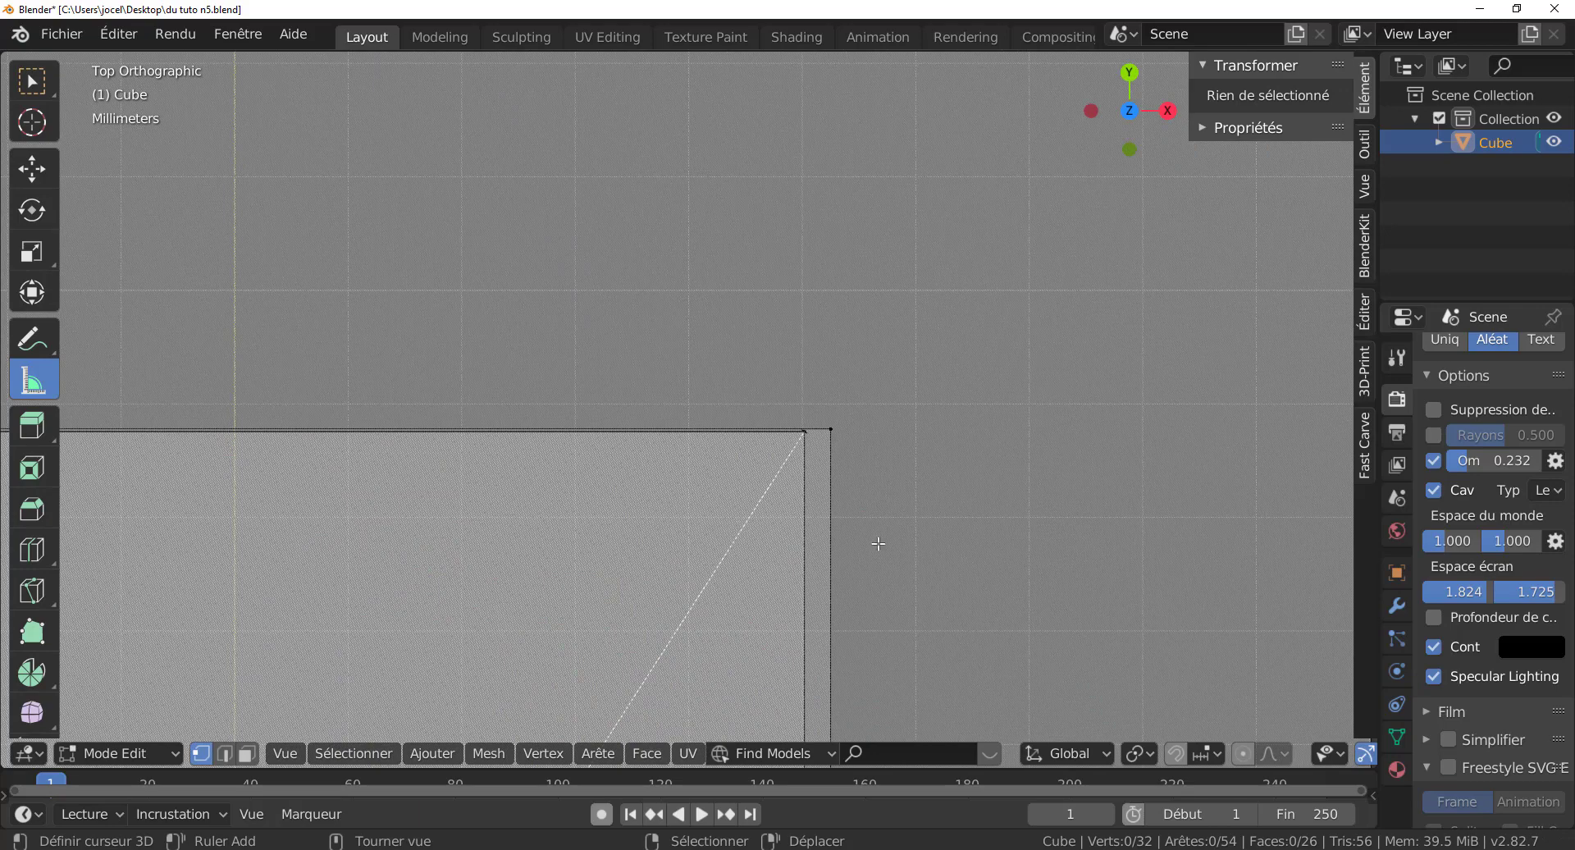
scroll(878, 543, down, 10)
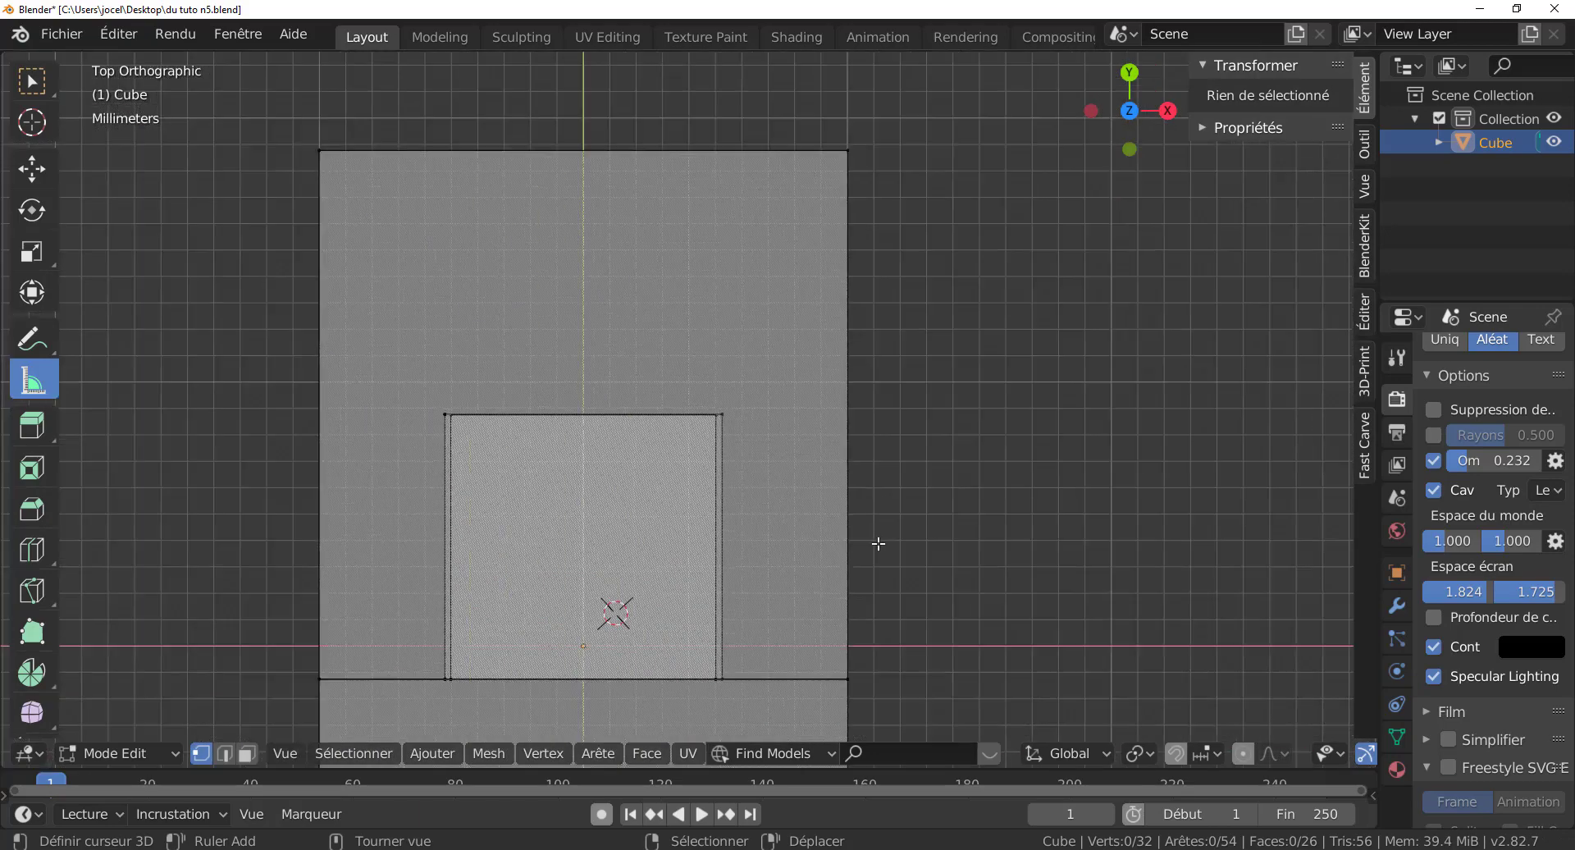
scroll(803, 538, down, 3)
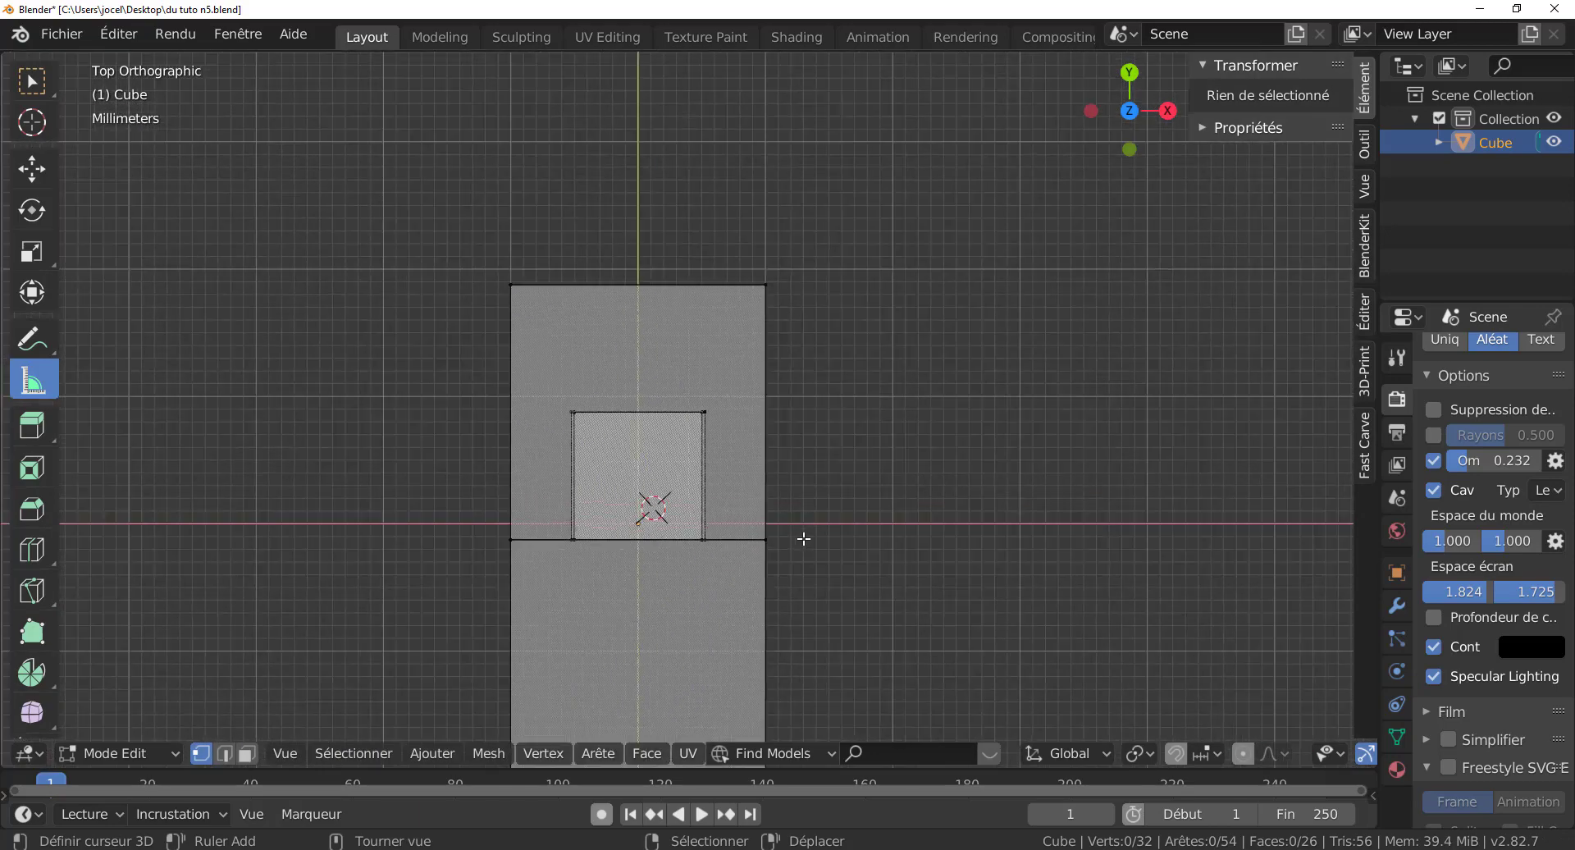
Step: Apply the scale of the cube object and go back to editing its mesh
key(Tab)
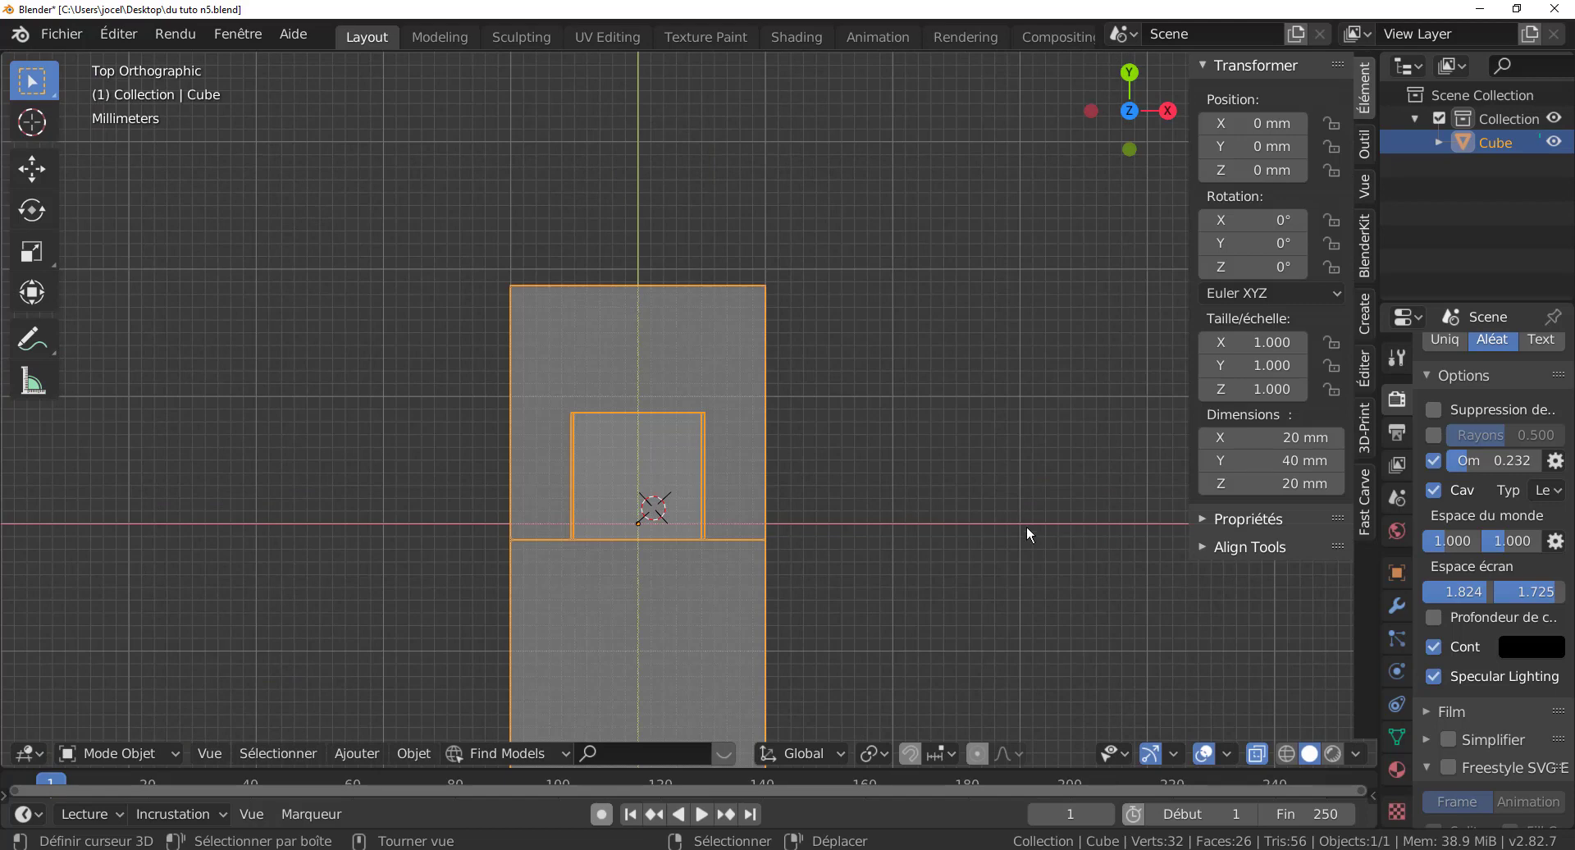
scroll(662, 597, down, 2)
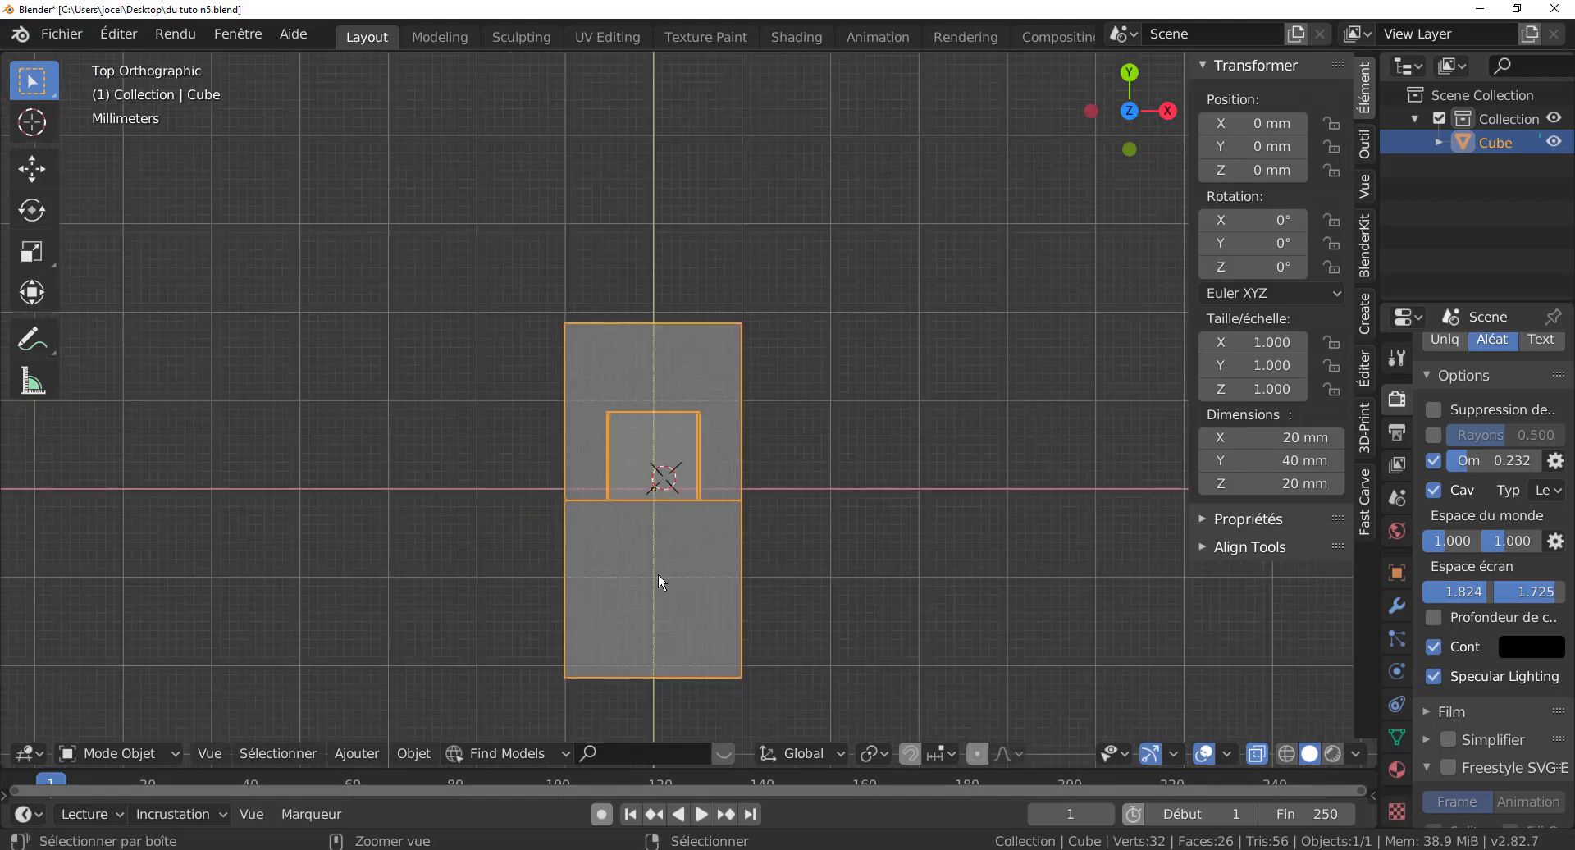
key(ctrl+a)
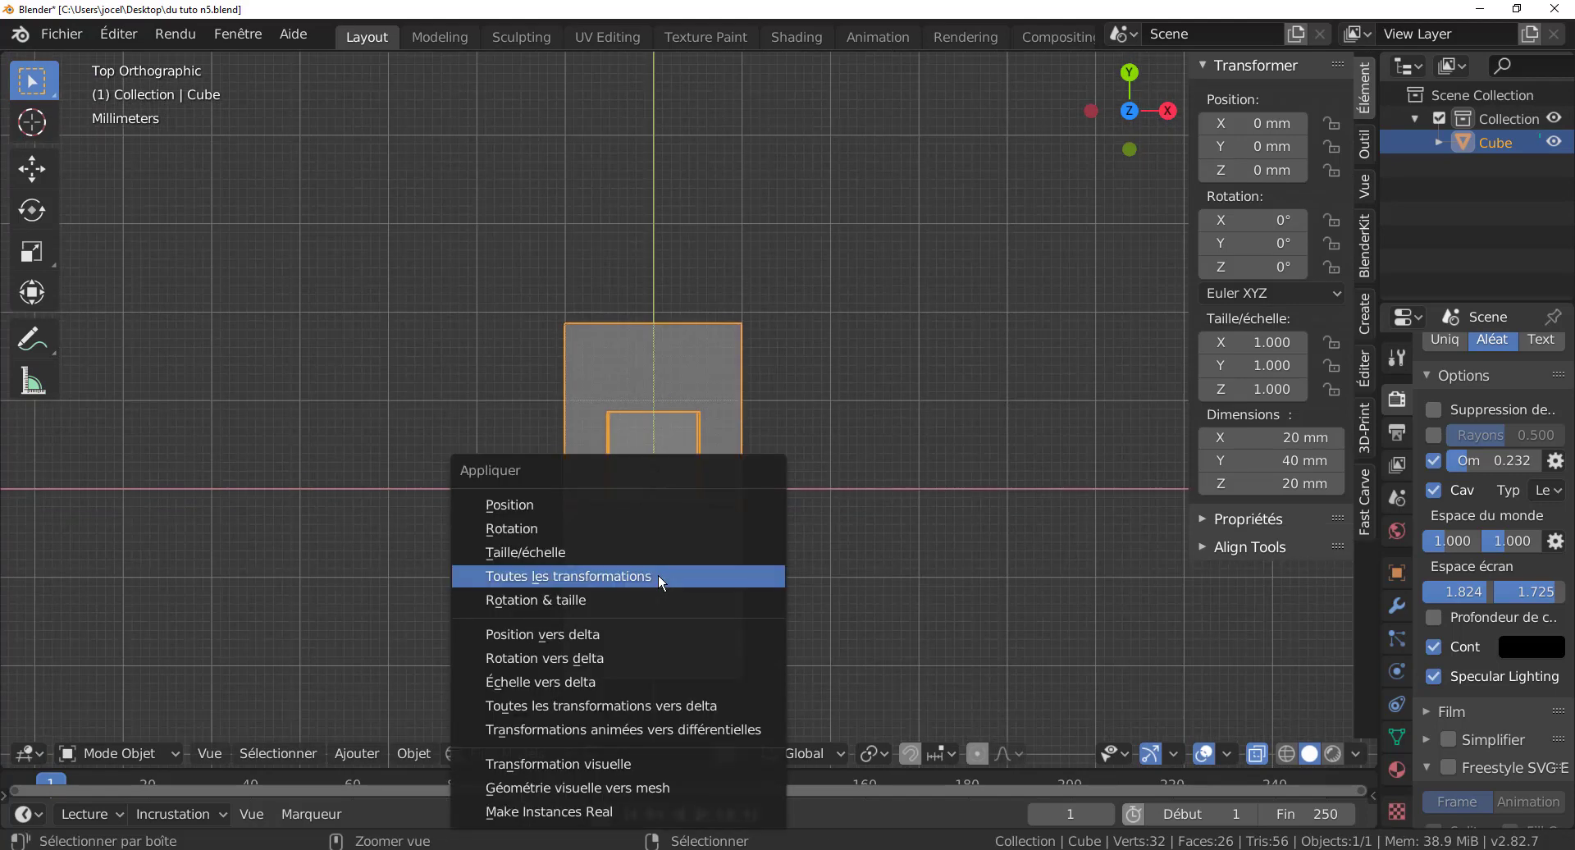
click(533, 558)
key(Tab)
Step: Try another short ruler measurement within the peg, delete it, and switch back to the Scale tool
scroll(704, 648, up, 1)
scroll(704, 647, up, 5)
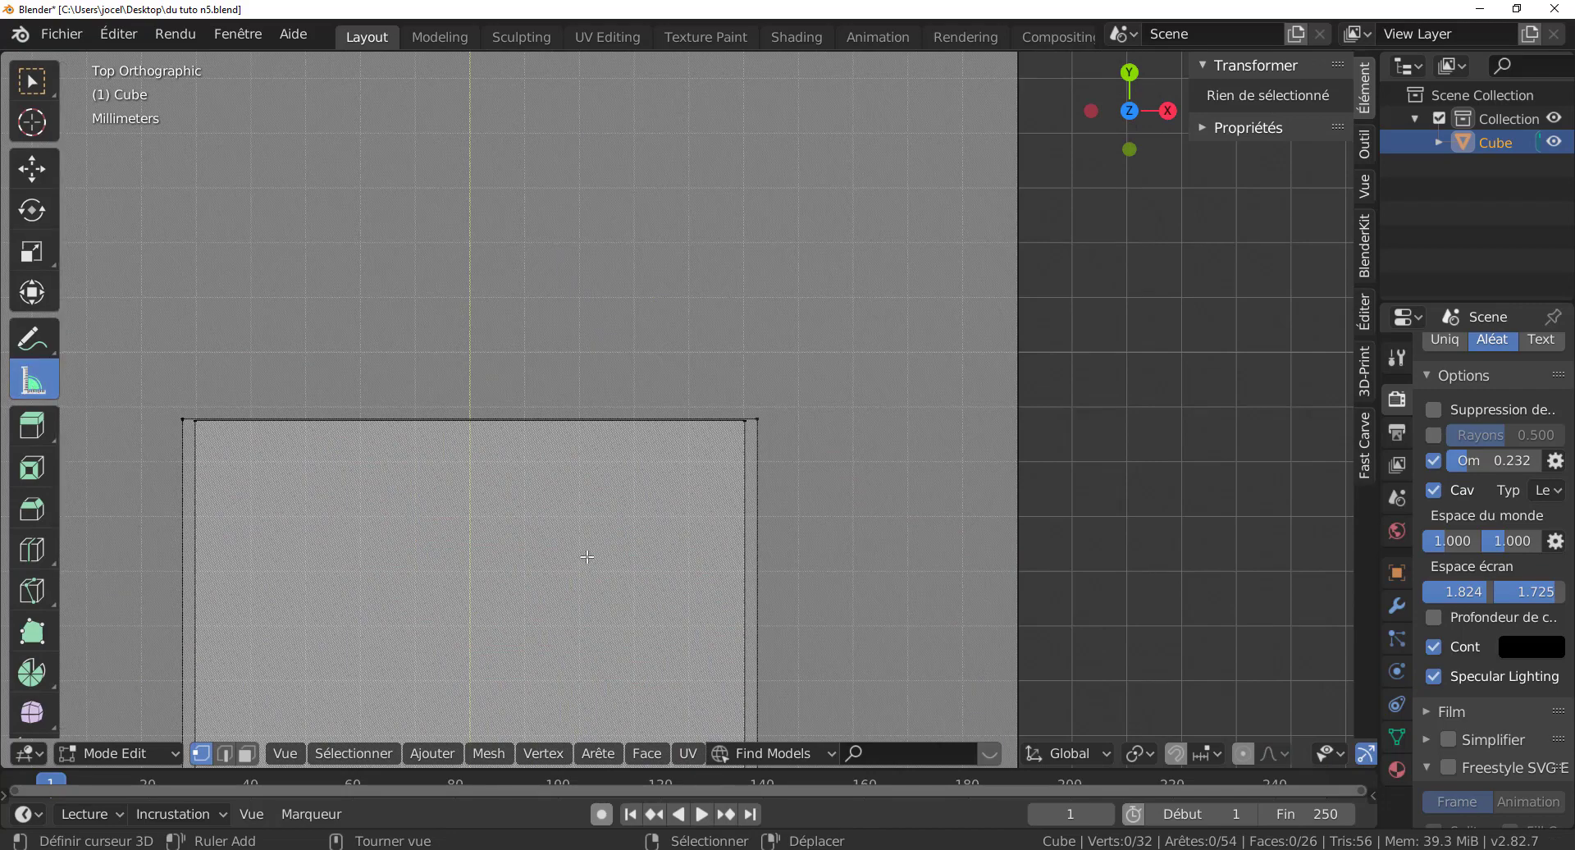
drag(586, 557, 670, 515)
key(Delete)
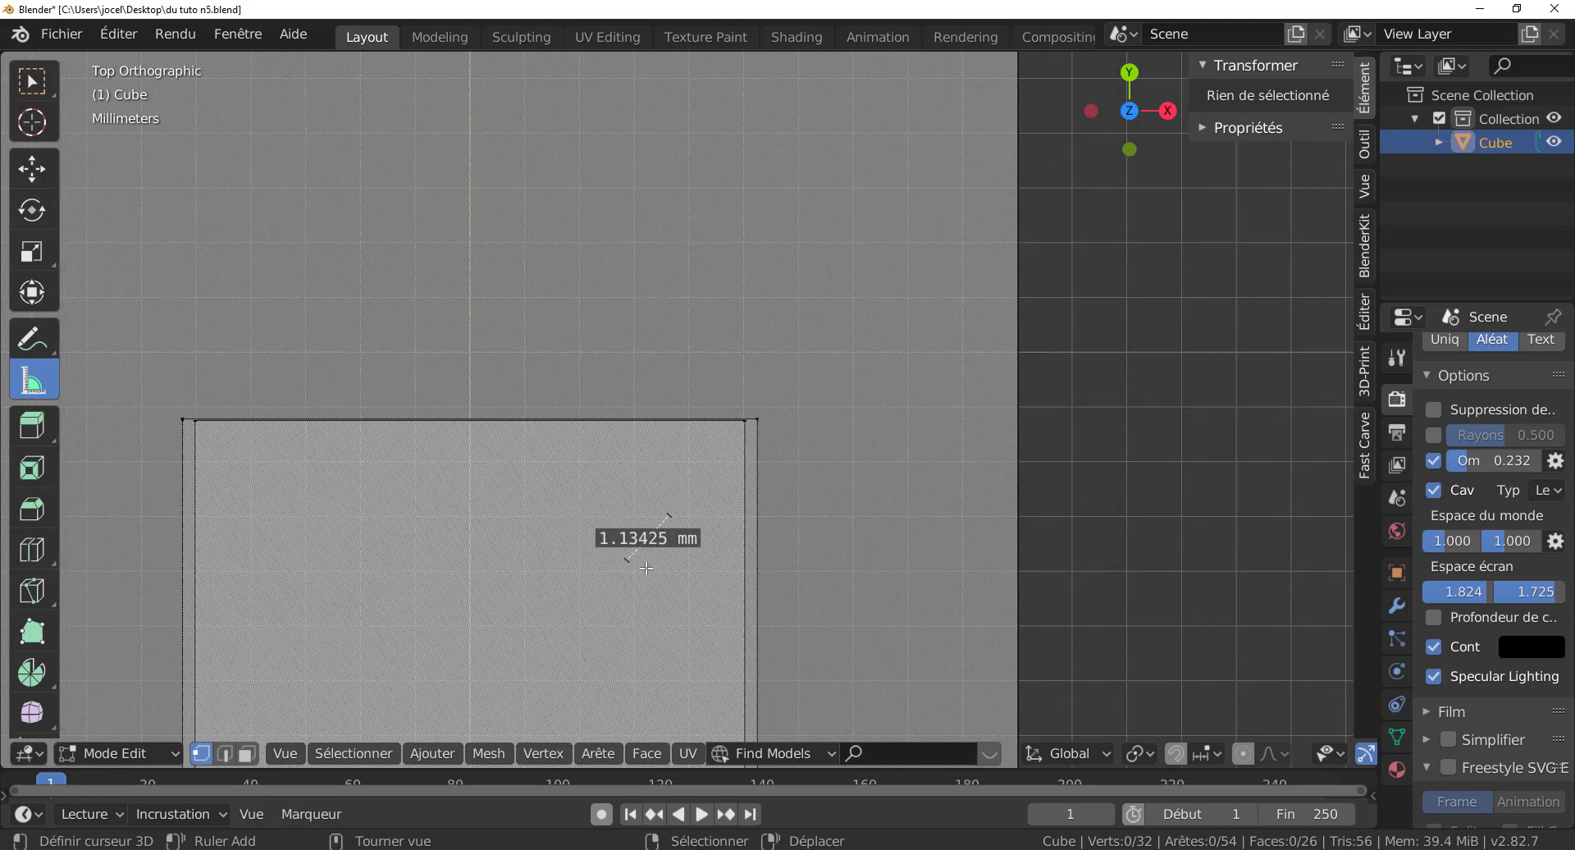
key(Delete)
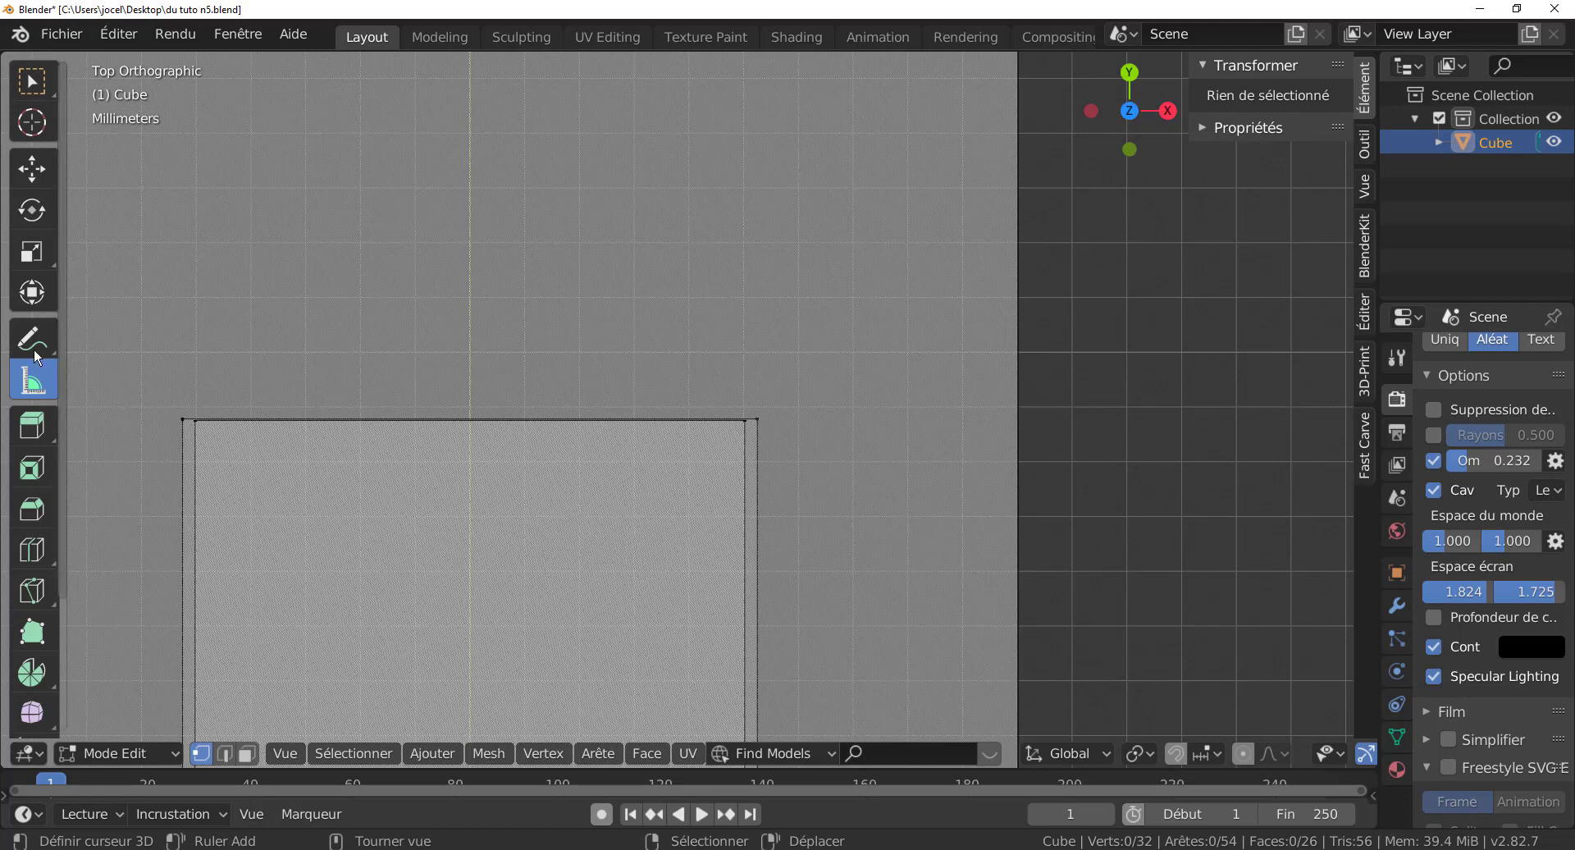
click(33, 262)
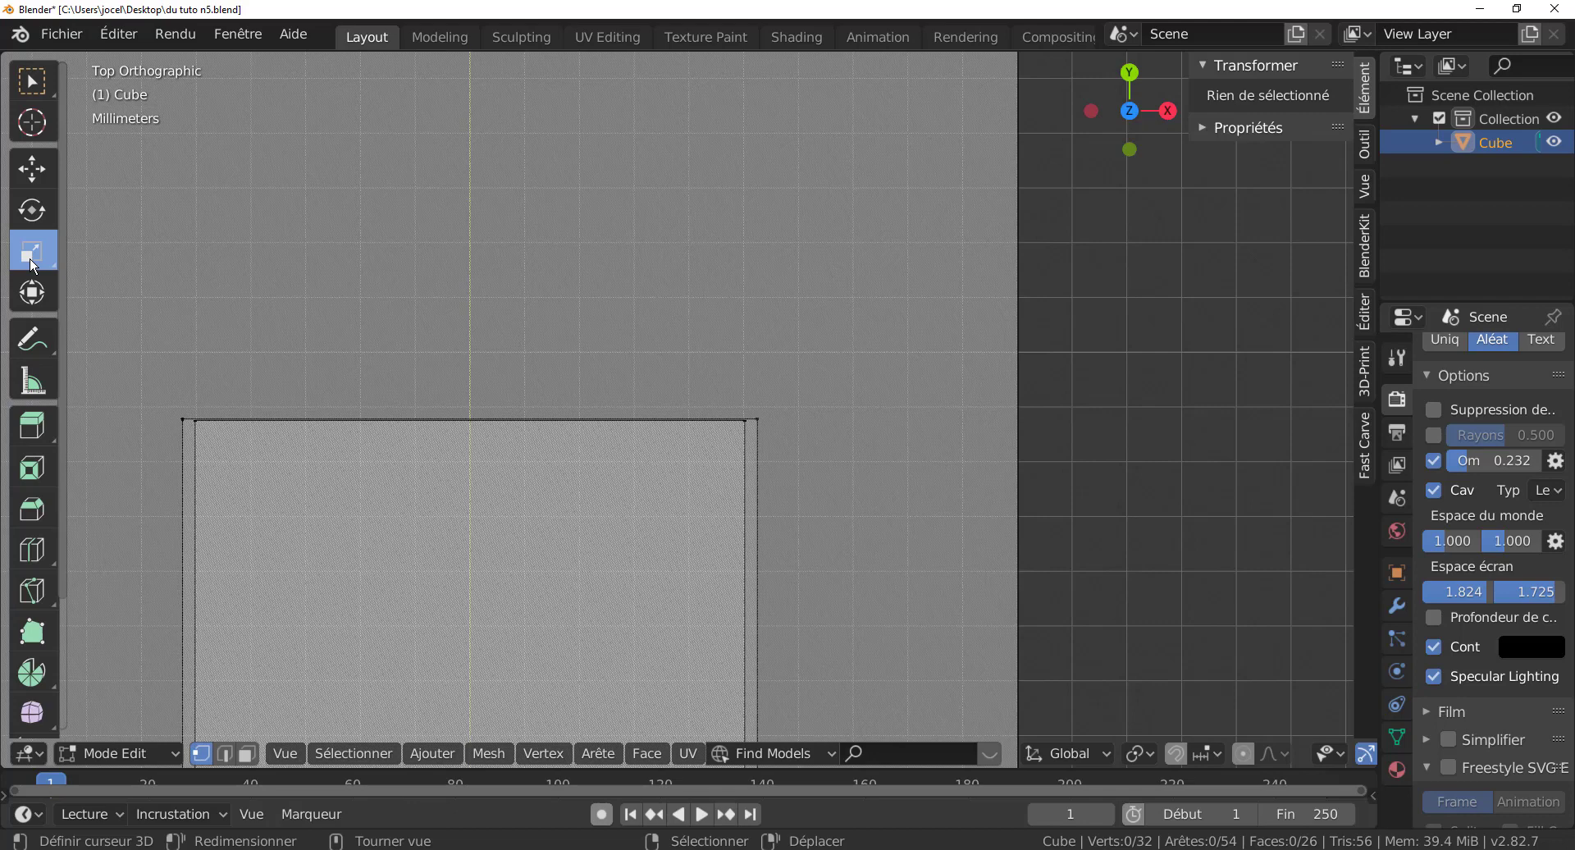
Step: Start a ruler measurement with one end snapped to the peg's upper-right corner
click(33, 381)
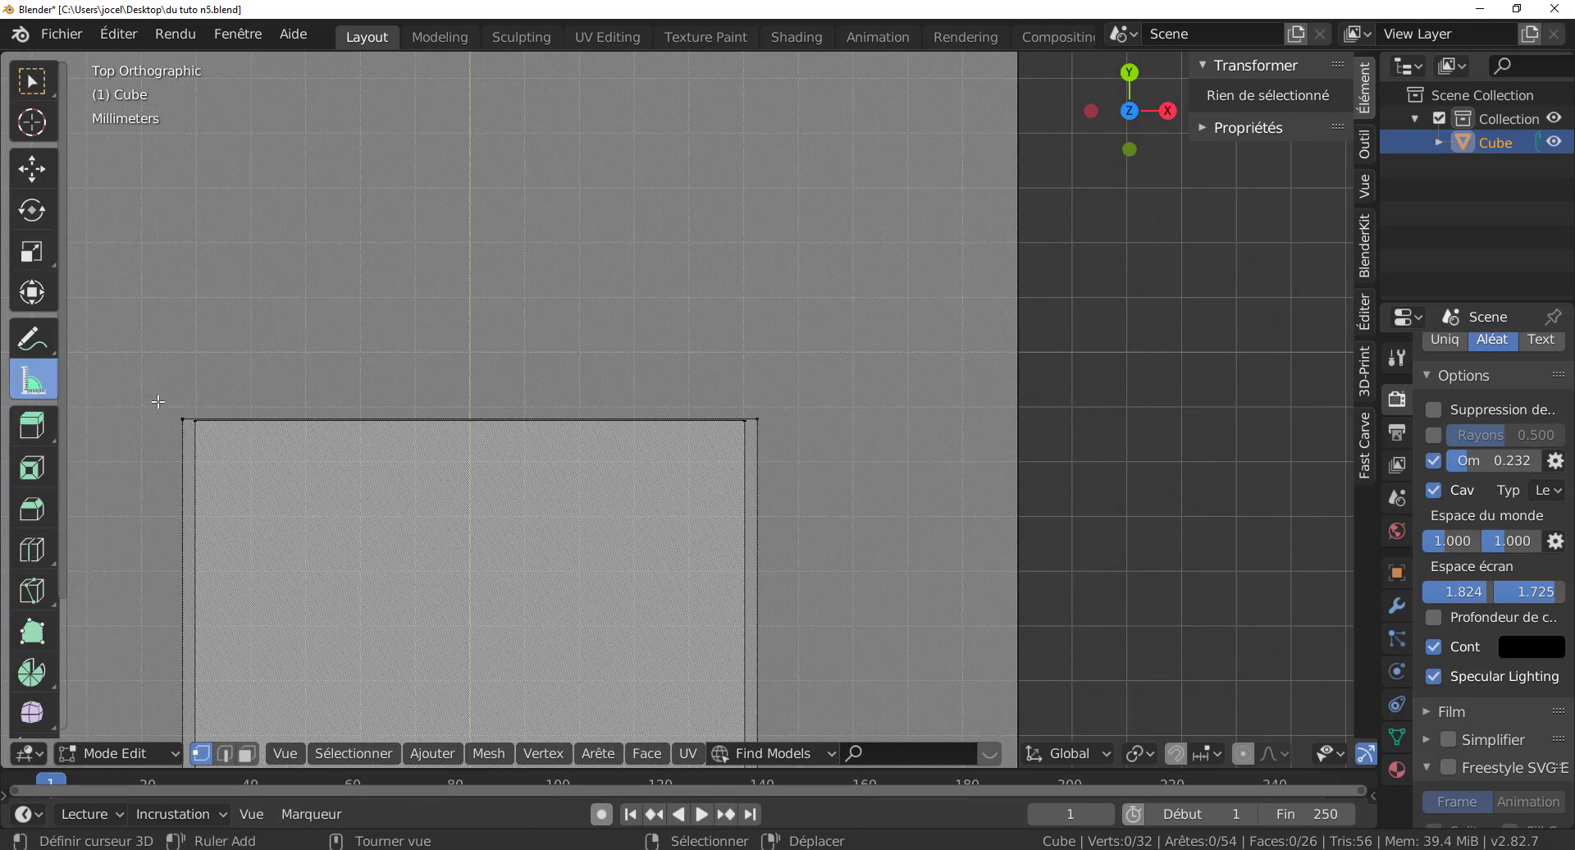
drag(611, 541, 745, 420)
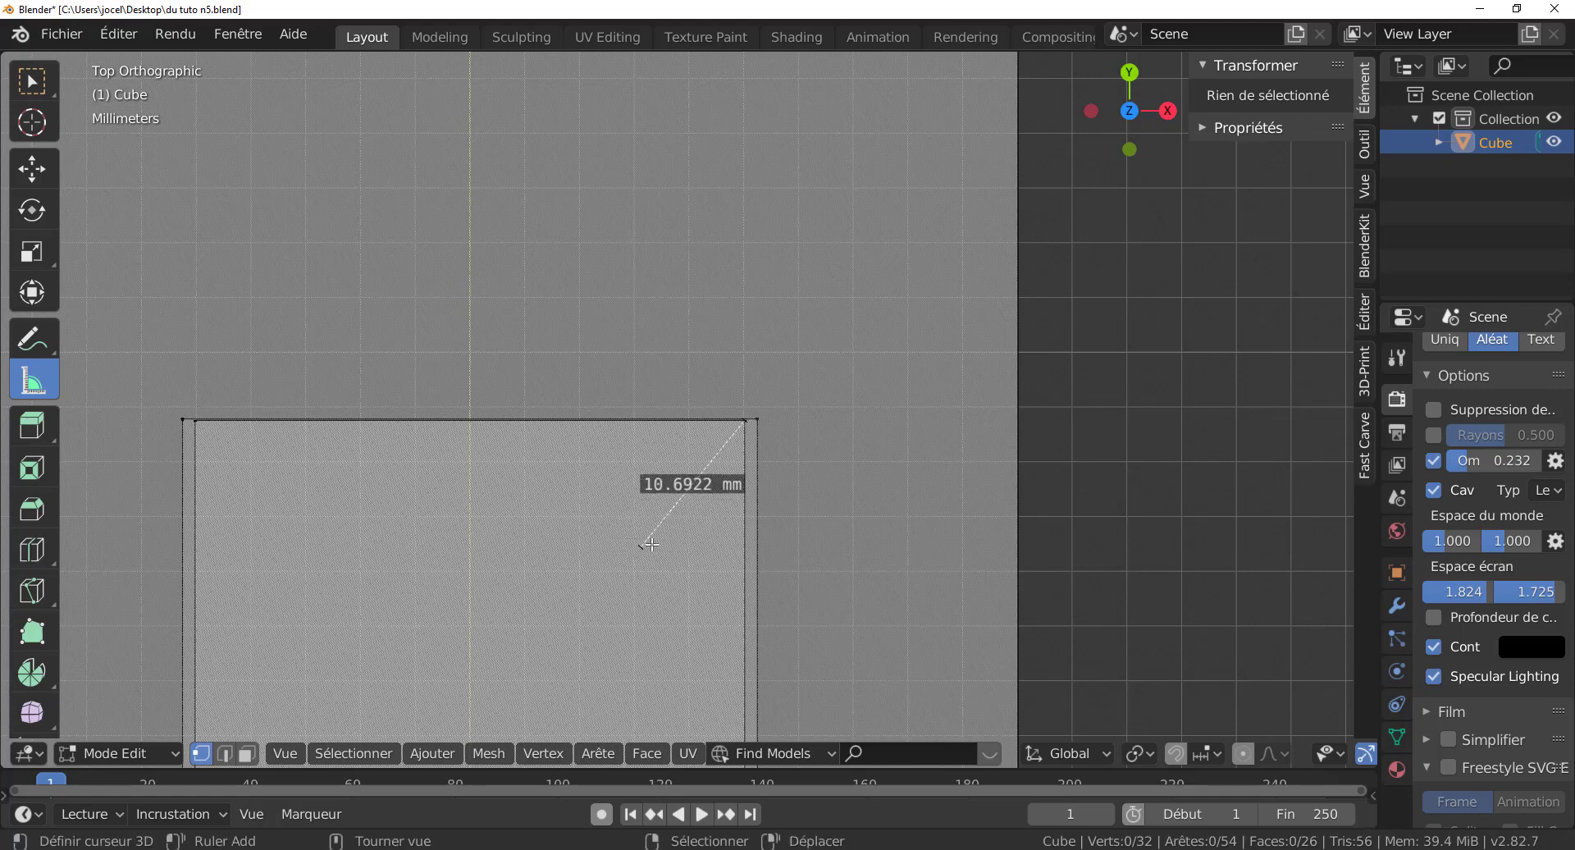
drag(646, 544, 799, 468)
scroll(529, 503, up, 8)
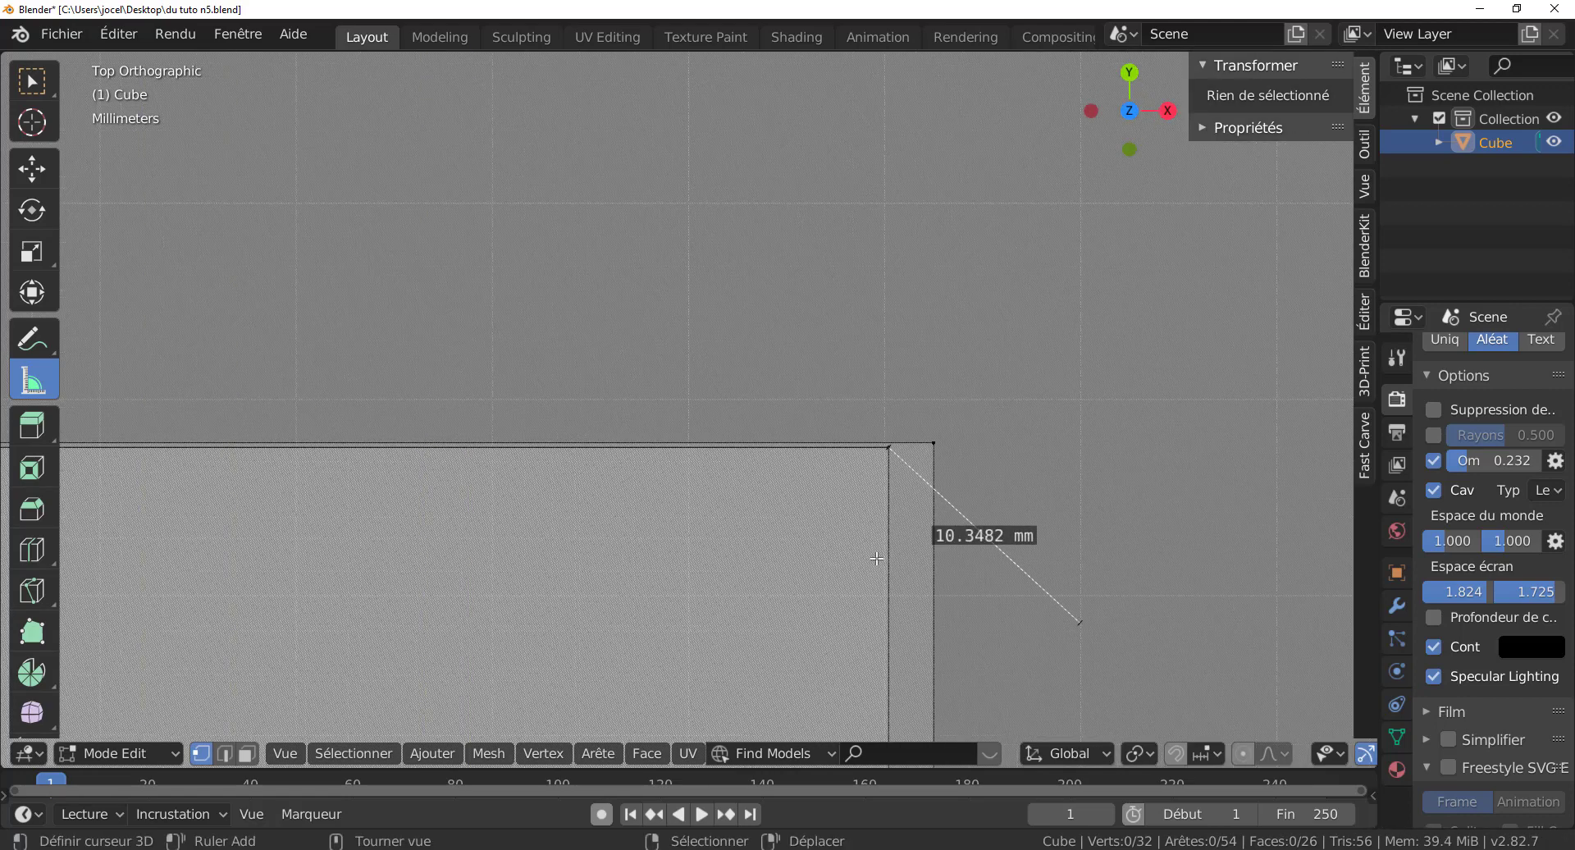
middle_drag(756, 598, 424, 517)
key(KP_7)
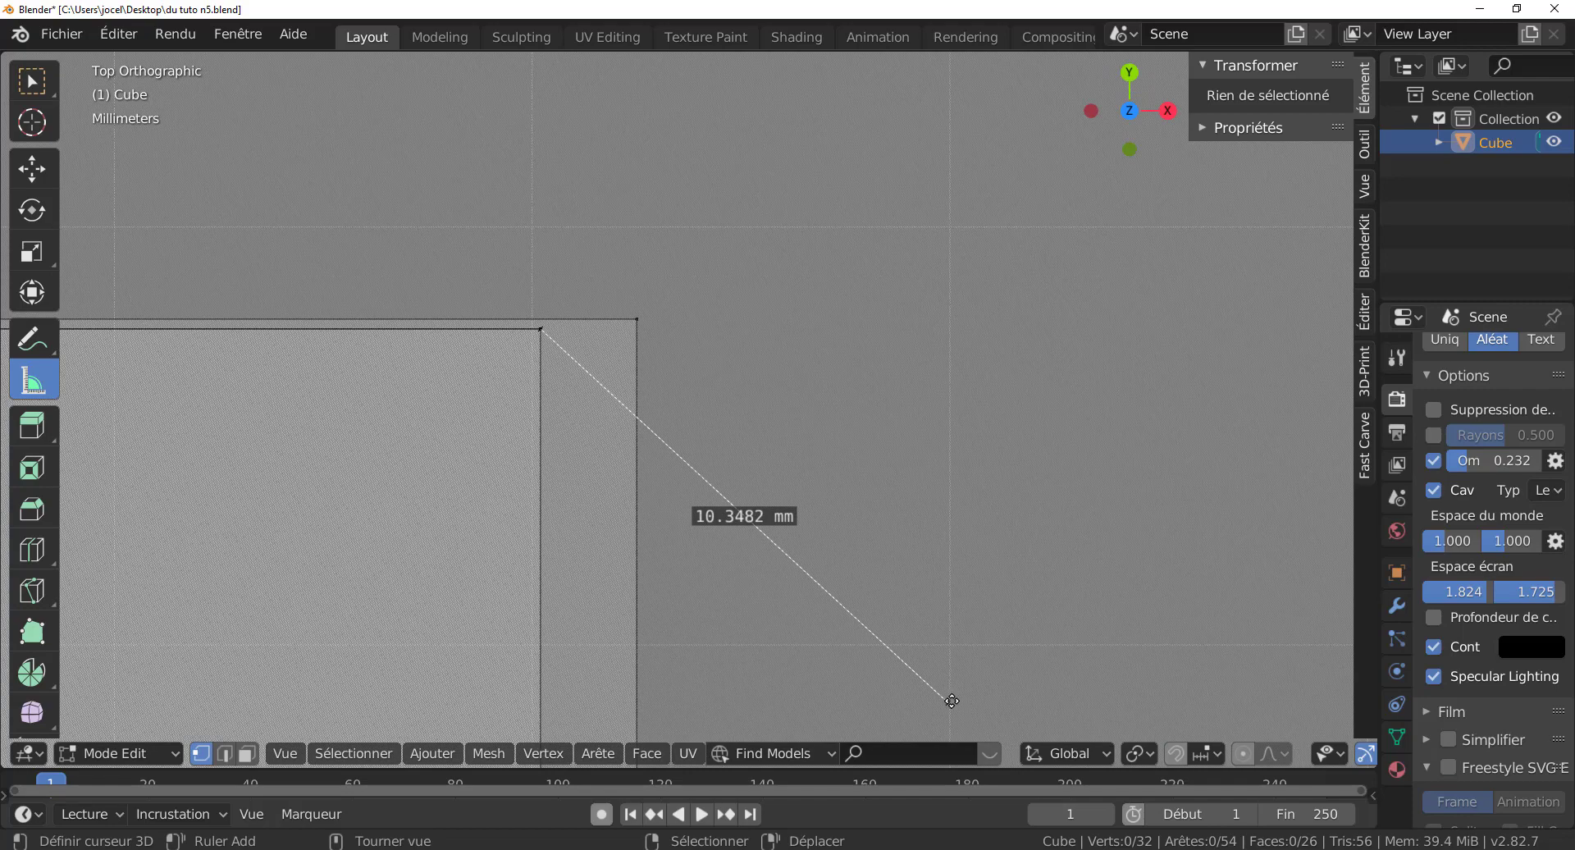
Step: Measure the gap from the peg's upper-right corner to the cavity's side edge, snapping both ruler ends
drag(949, 702, 641, 332)
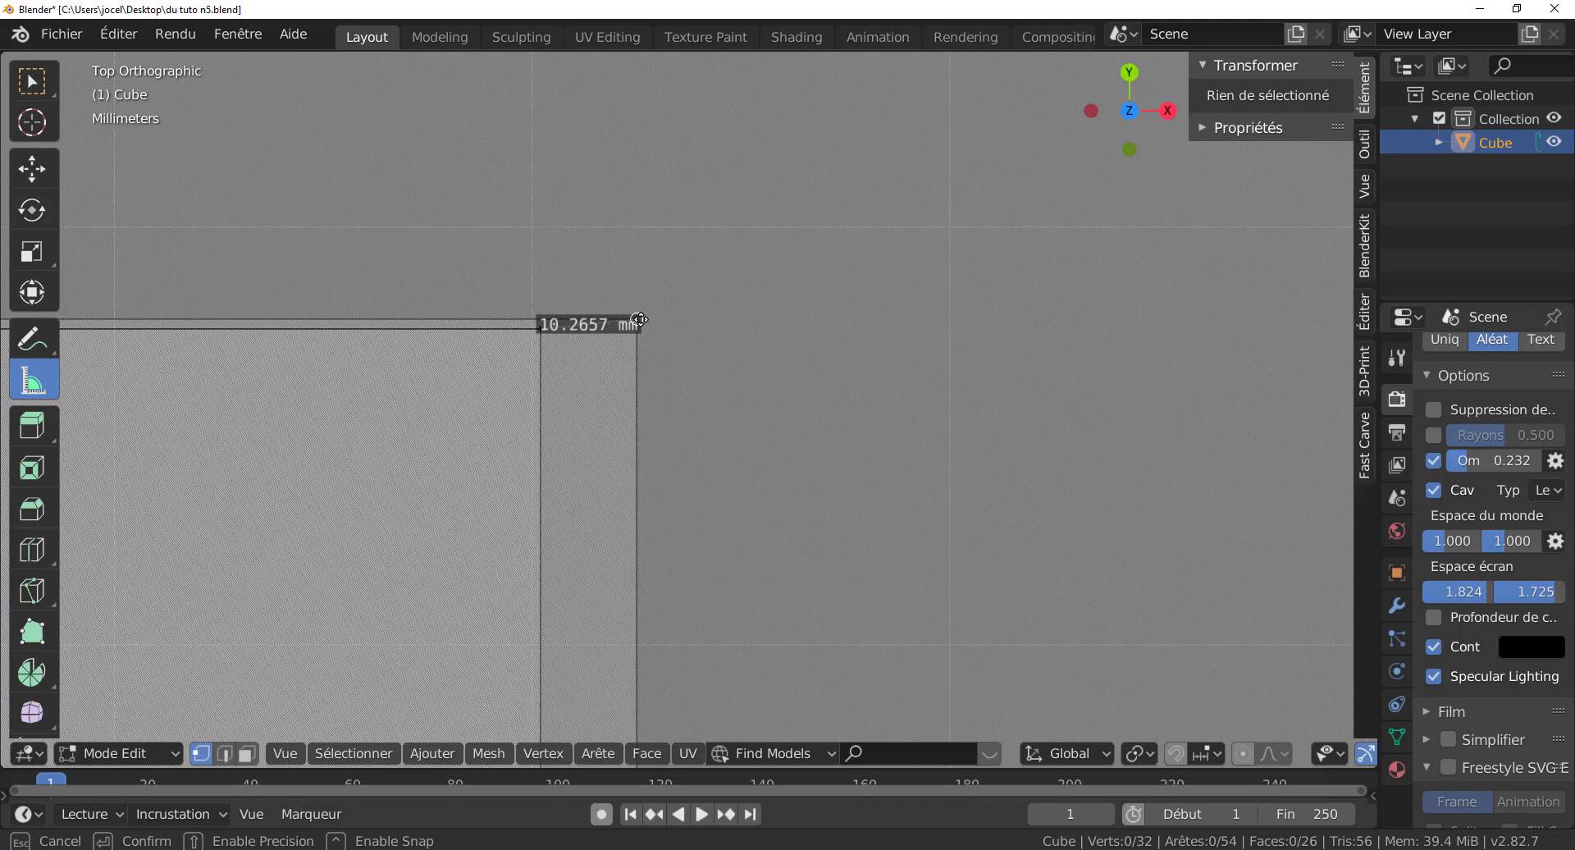
mouse_move(639, 329)
mouse_down()
mouse_move(639, 383)
mouse_move(641, 328)
mouse_up()
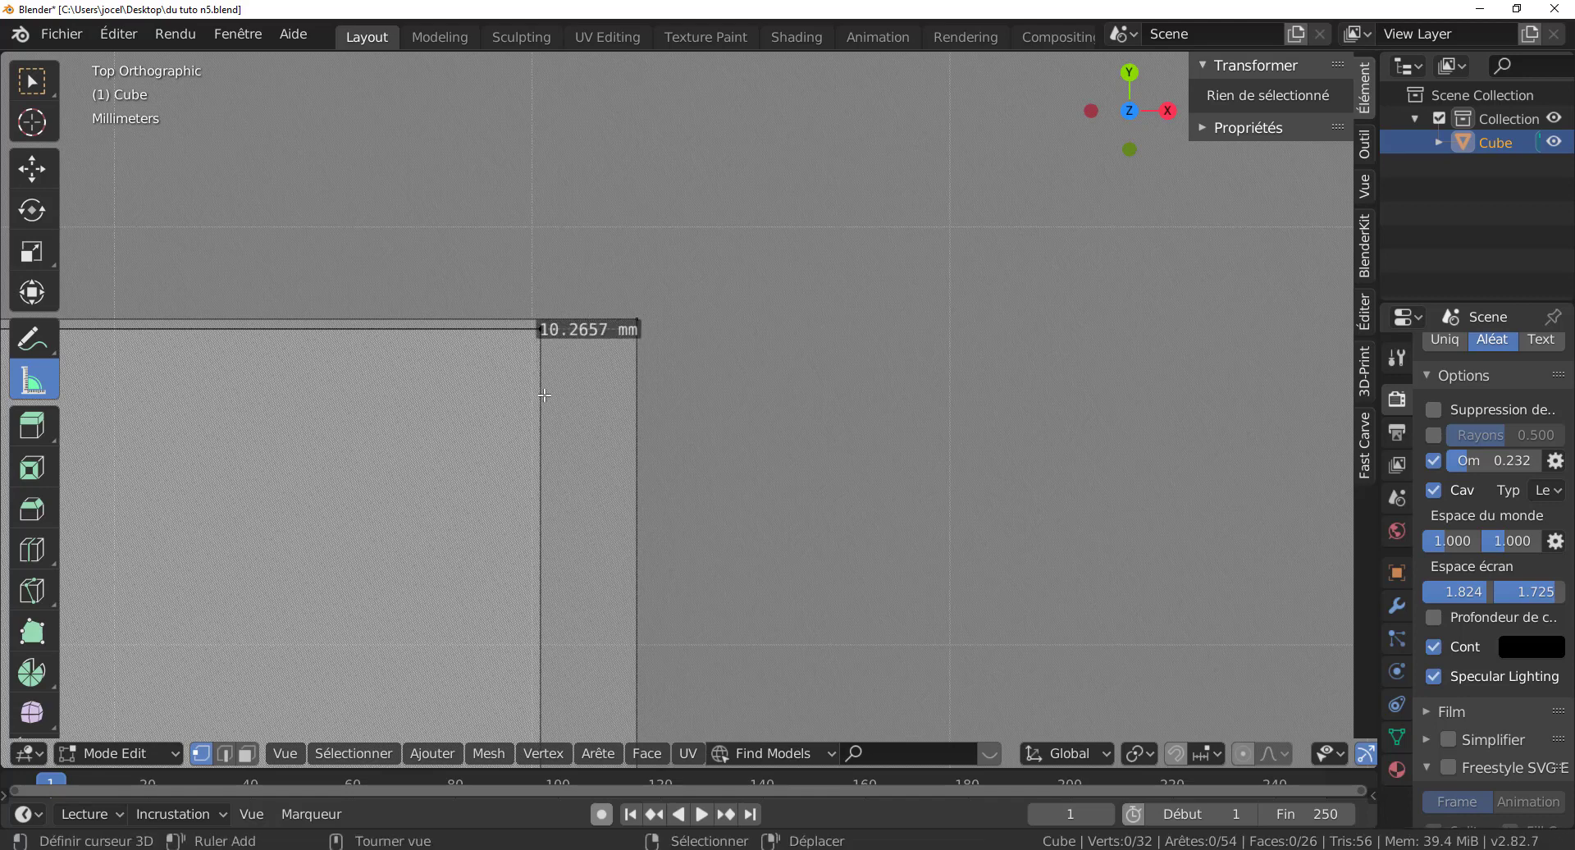
mouse_move(539, 331)
mouse_down()
mouse_move(528, 407)
mouse_move(541, 417)
mouse_move(565, 333)
mouse_move(702, 351)
mouse_move(537, 349)
mouse_move(537, 329)
mouse_up()
scroll(505, 364, up, 4)
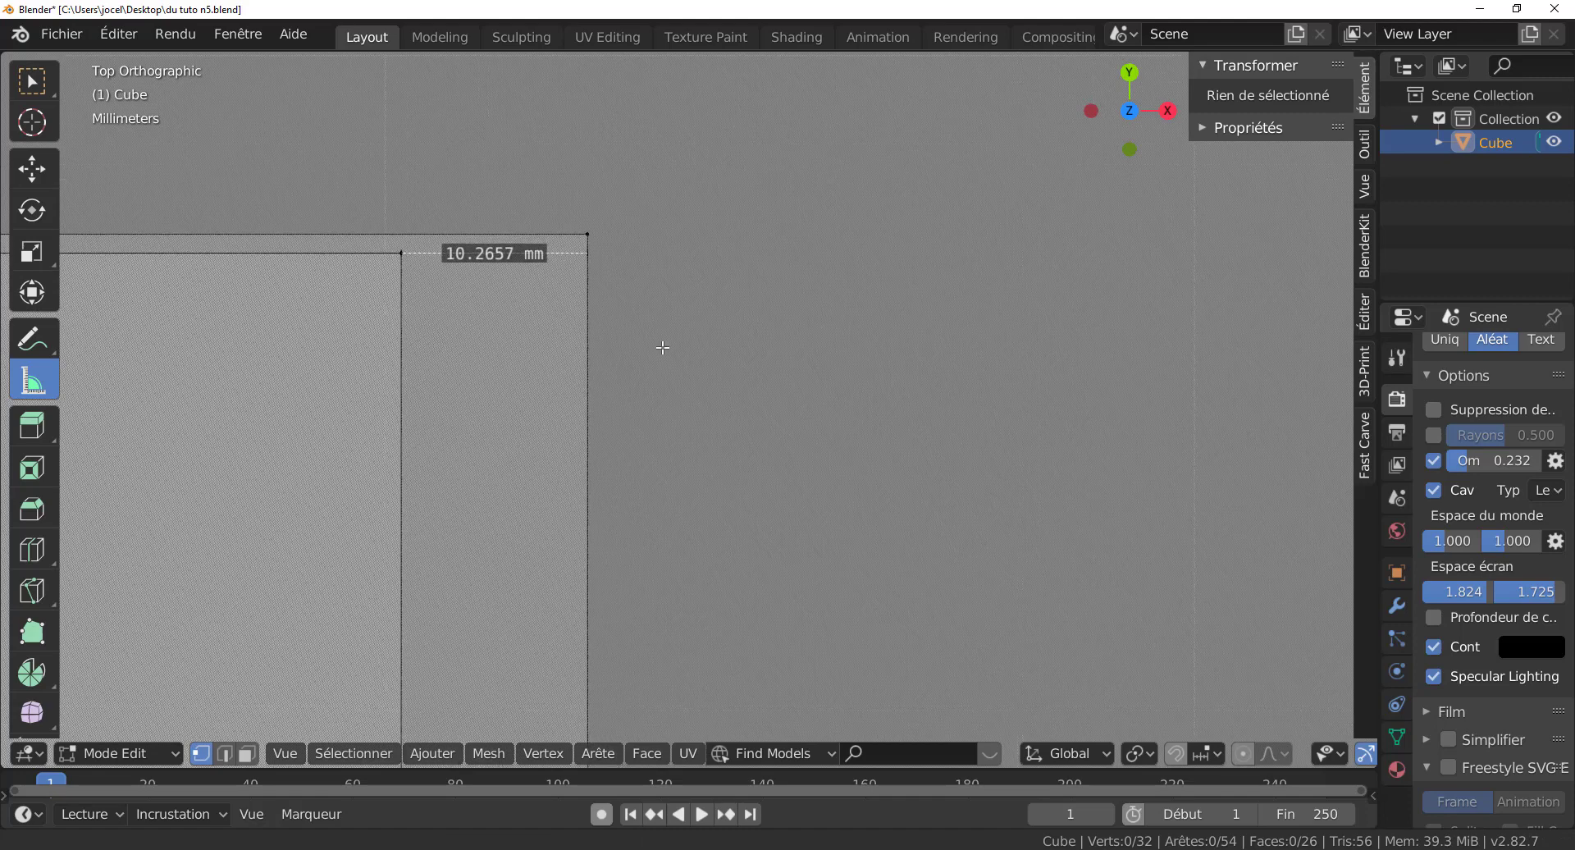
scroll(663, 348, up, 1)
shift+middle_drag(655, 333, 981, 435)
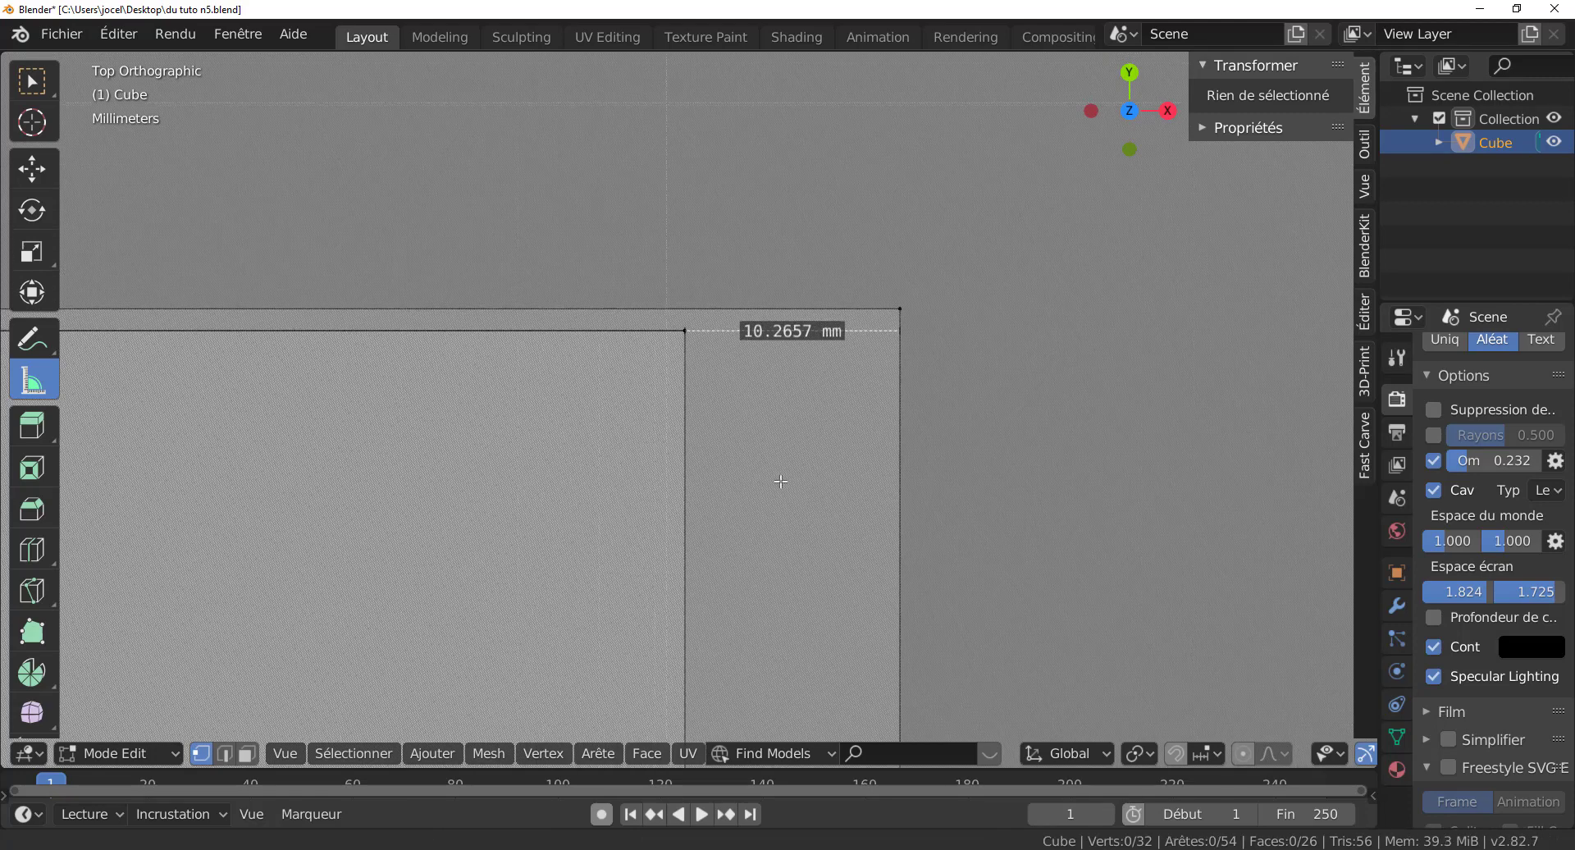
scroll(780, 481, up, 3)
mouse_move(681, 278)
mouse_down()
mouse_move(733, 358)
mouse_move(693, 405)
mouse_move(666, 319)
mouse_move(687, 277)
mouse_move(680, 377)
mouse_move(681, 272)
mouse_up()
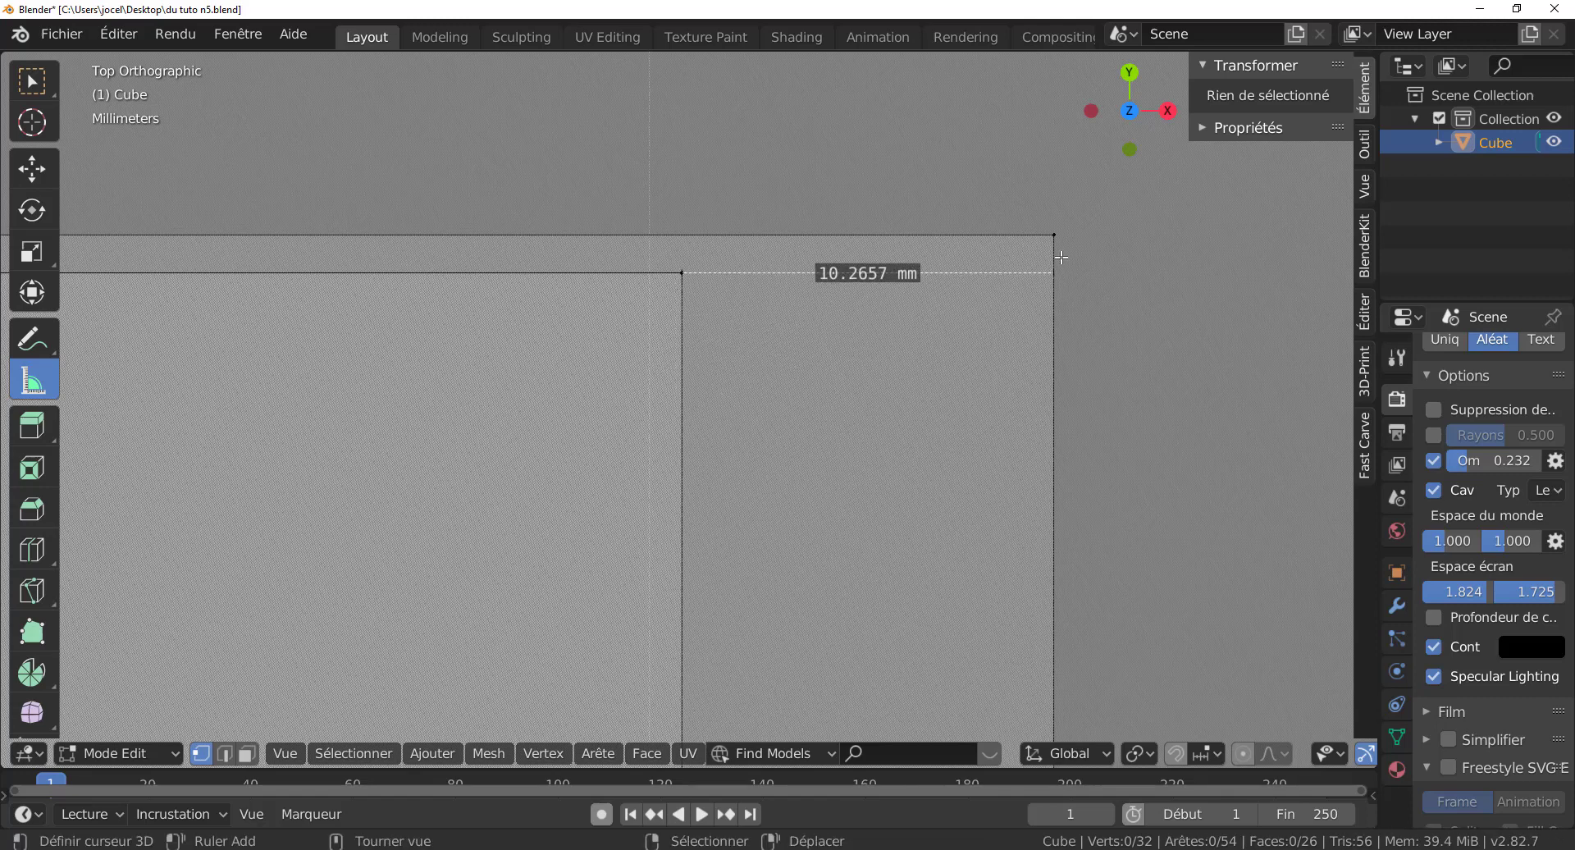
Step: Pull the ruler's outer end away from the cavity edge and delete the ruler
drag(1056, 276, 956, 384)
scroll(868, 434, down, 5)
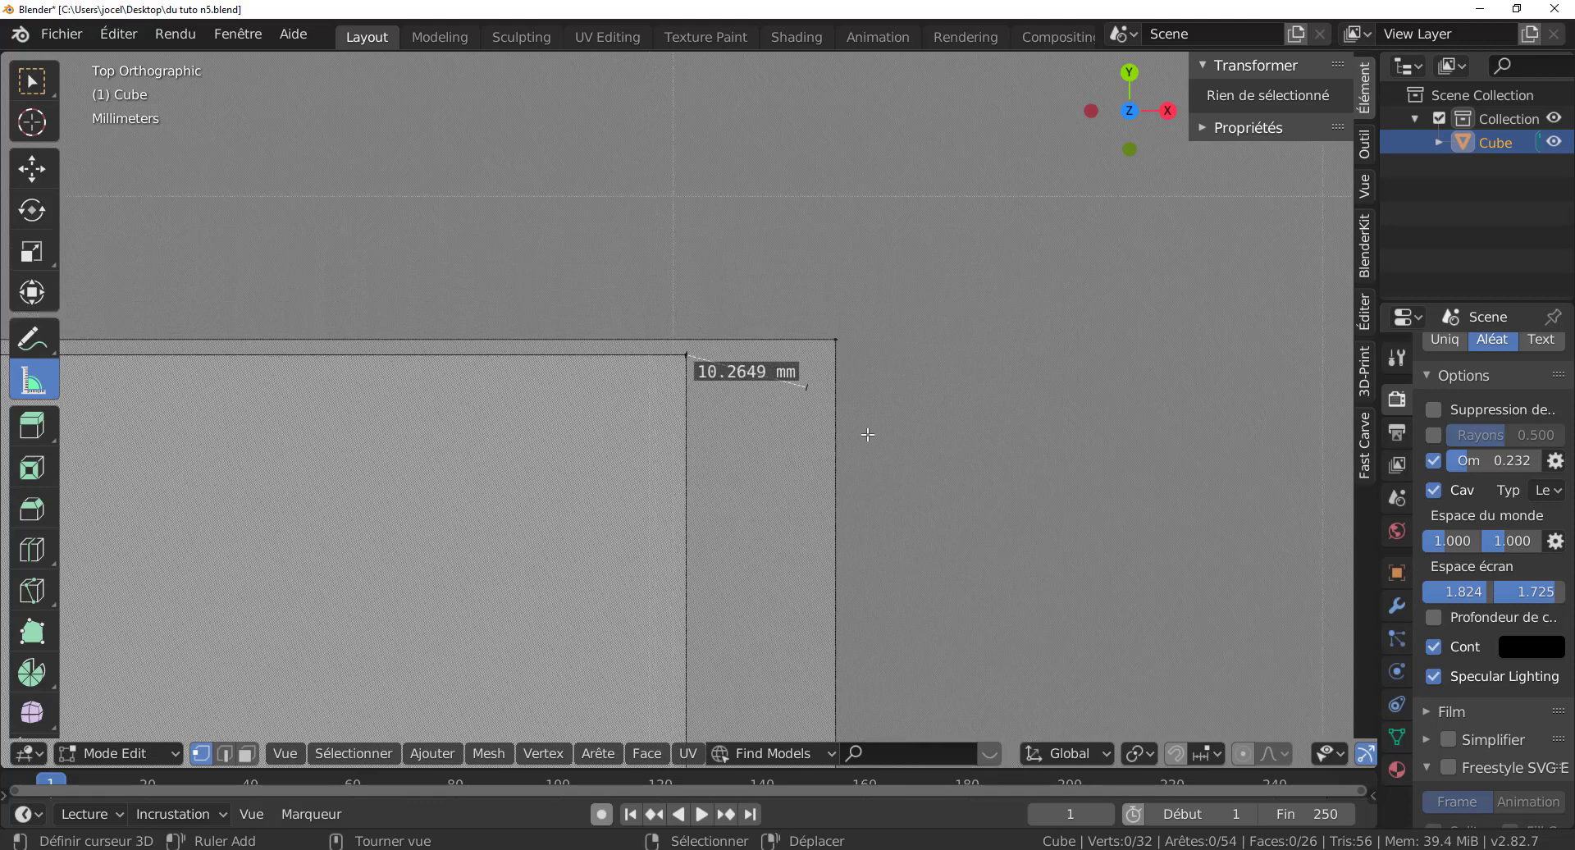
scroll(798, 453, down, 4)
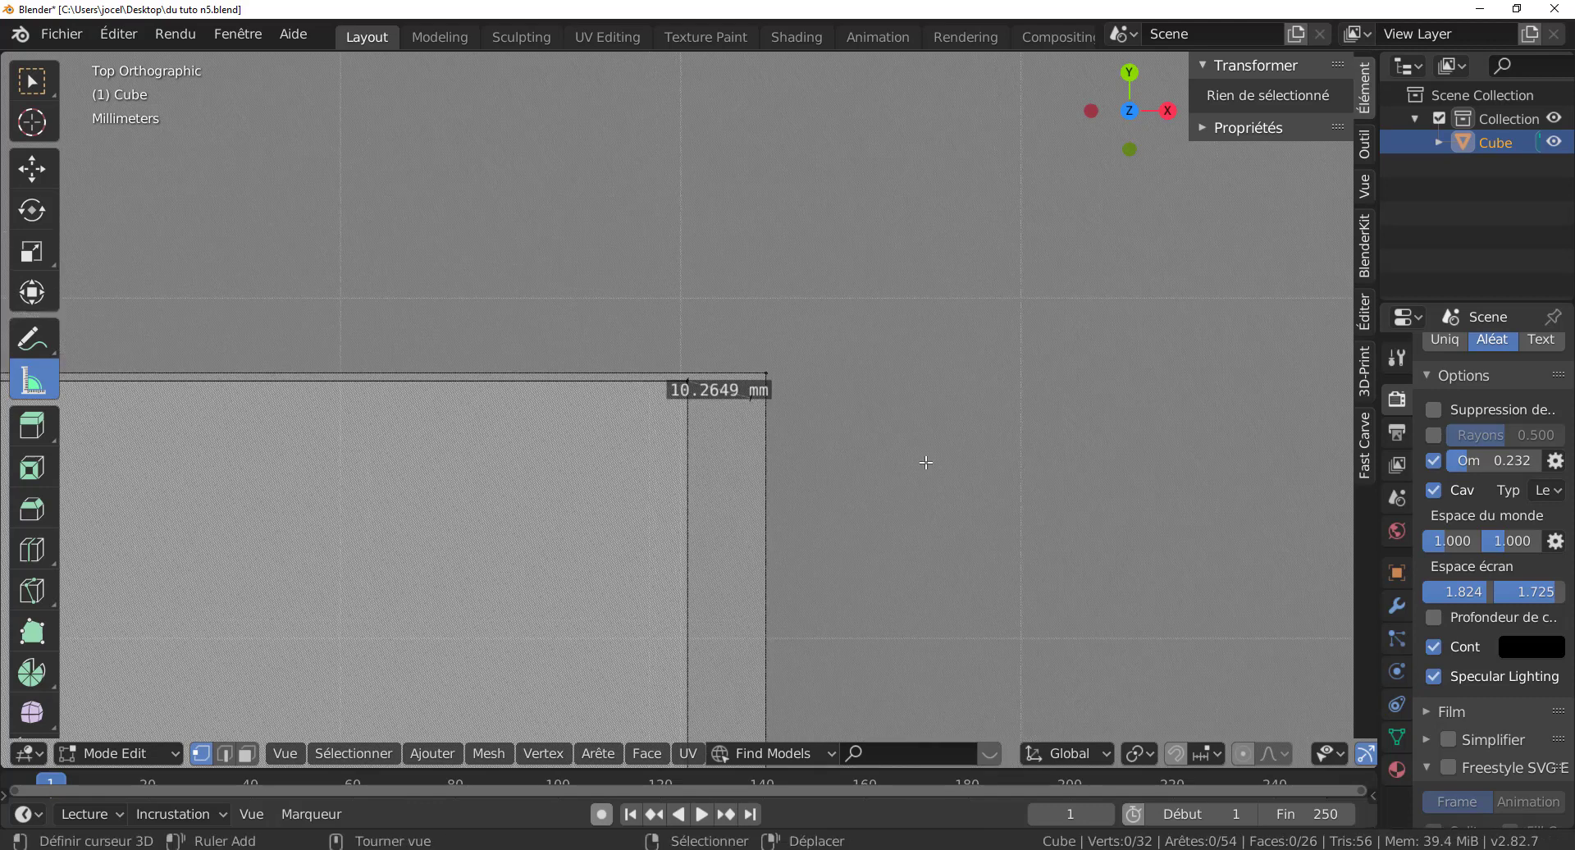
key(Delete)
Step: Try a short ruler measurement inside the peg's upper-left area and try to remove it
ctrl+middle_drag(718, 443, 784, 478)
scroll(785, 478, down, 4)
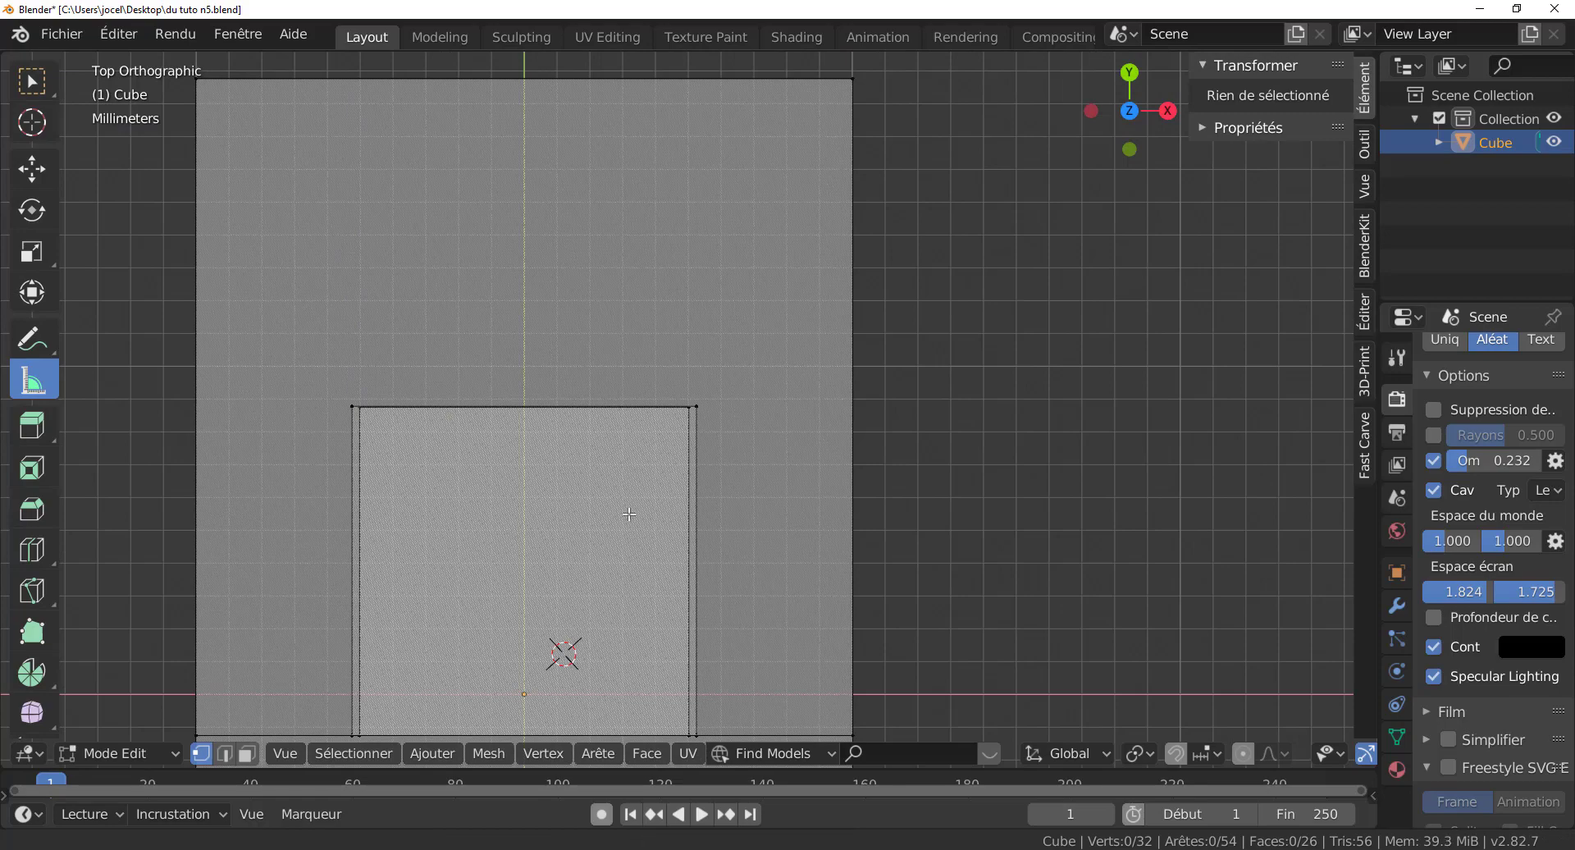
shift+middle_drag(514, 533, 806, 517)
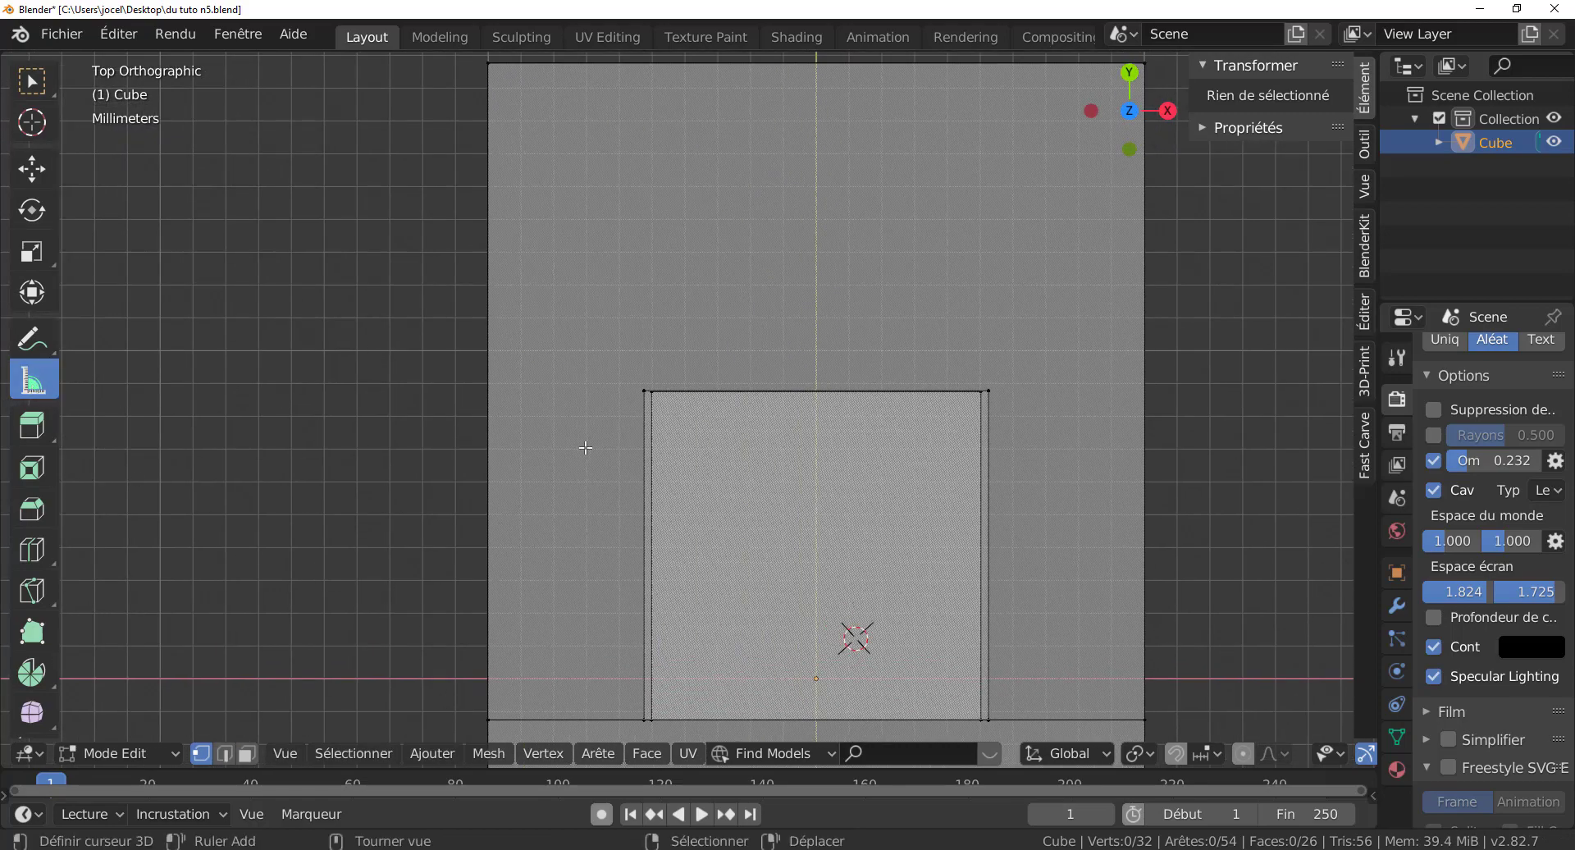
mouse_move(701, 489)
mouse_down()
mouse_move(683, 415)
mouse_move(702, 468)
mouse_up()
drag(687, 523, 704, 491)
key(x)
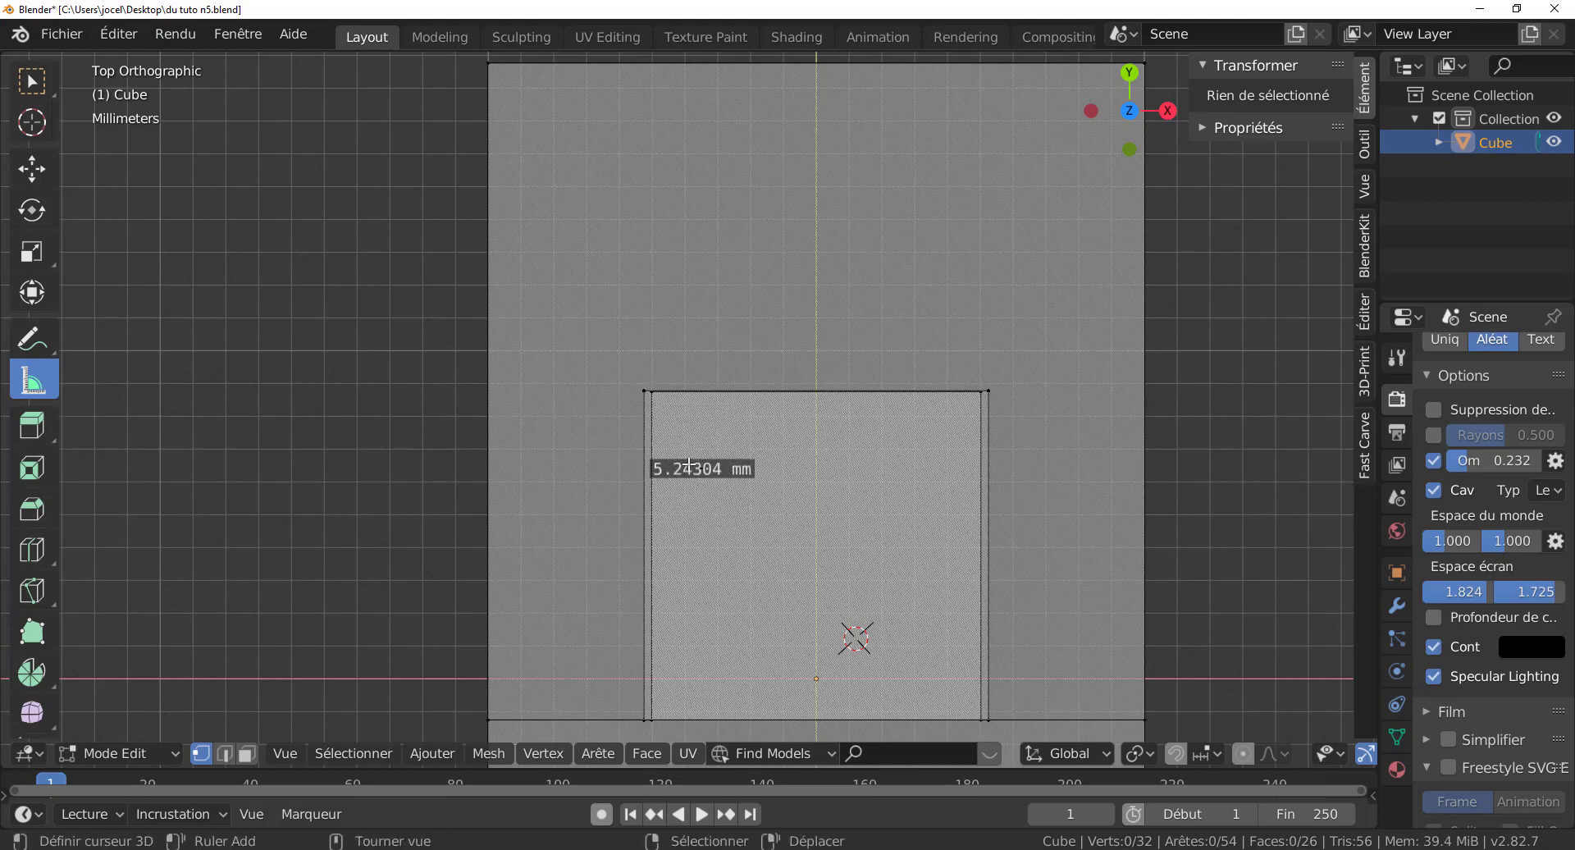
key(x)
key(Escape)
Step: Try to pick the short ruler inside the peg by its label and delete it
click(693, 471)
click(682, 470)
scroll(685, 483, up, 2)
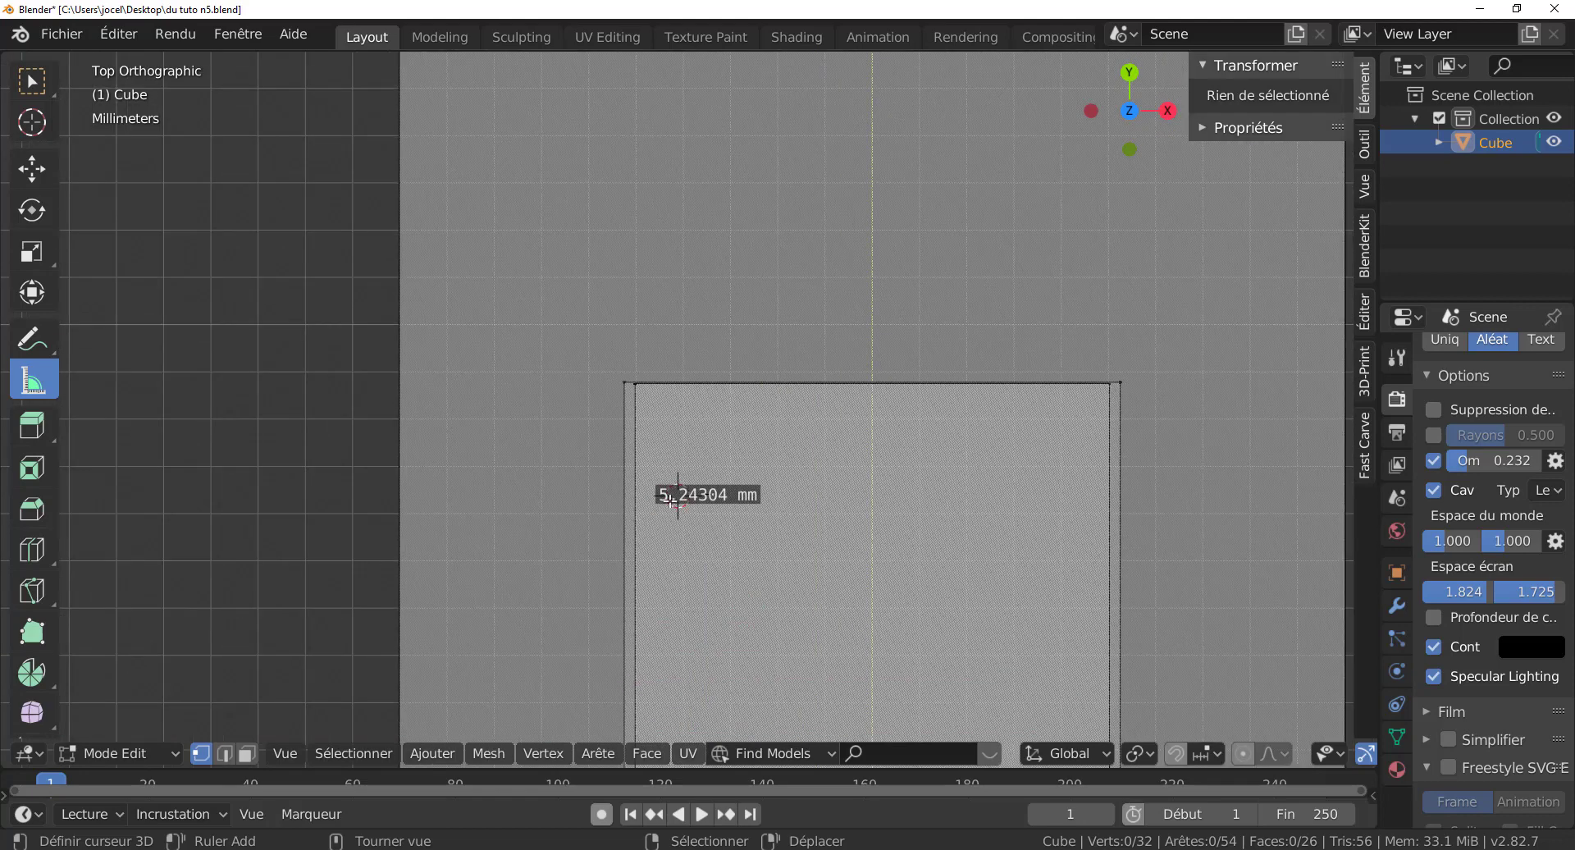
click(671, 498)
click(743, 494)
scroll(693, 504, up, 2)
drag(690, 527, 689, 551)
key(Delete)
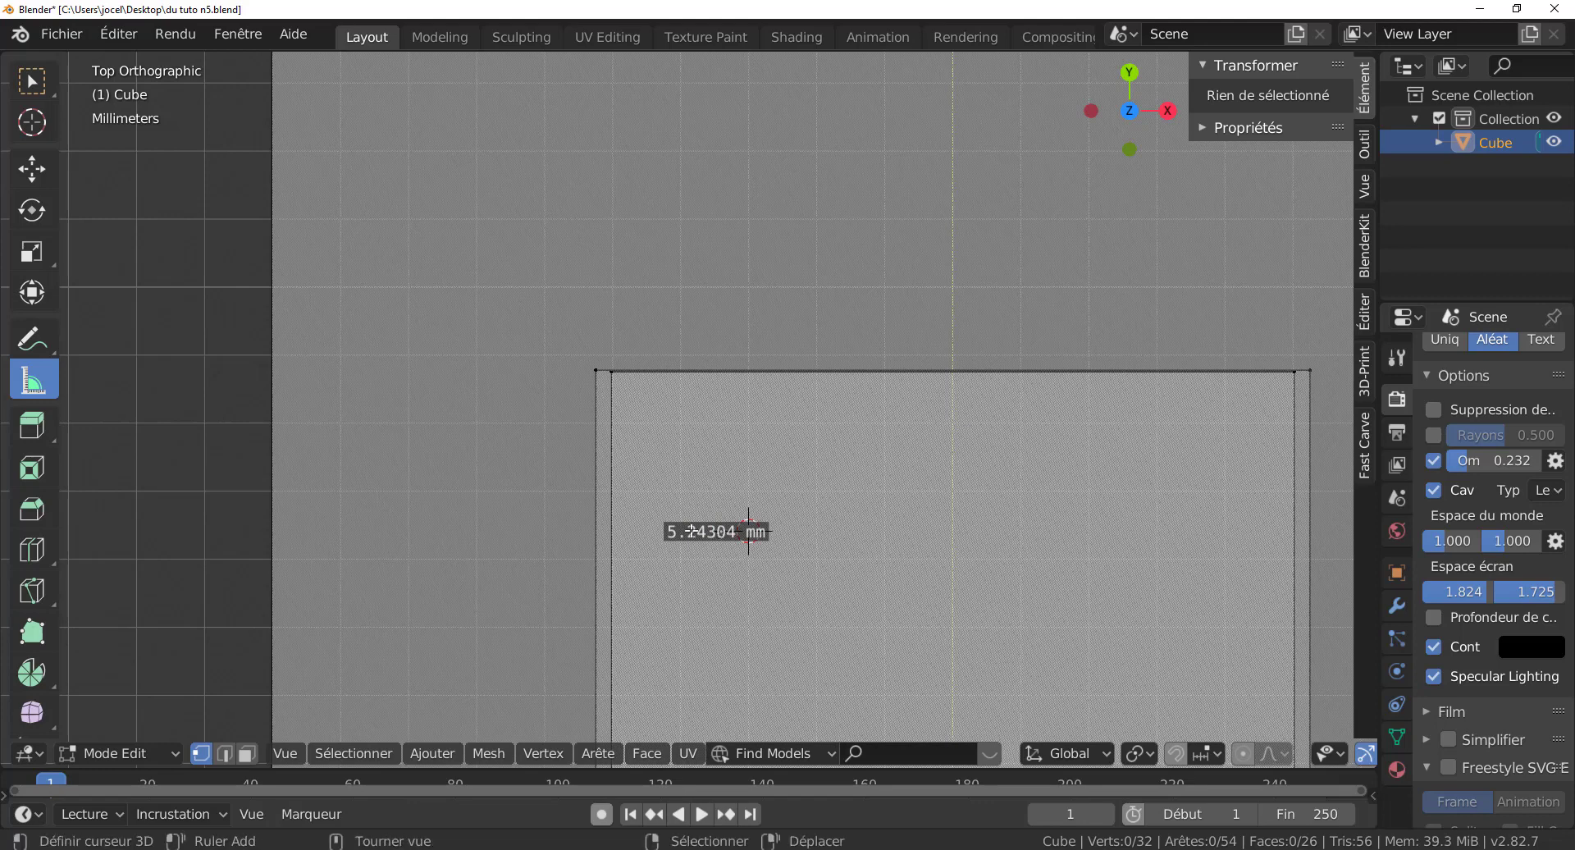
Step: Draw another tiny ruler beside the remaining one, delete it, and cancel the mesh deletion options
scroll(677, 543, up, 3)
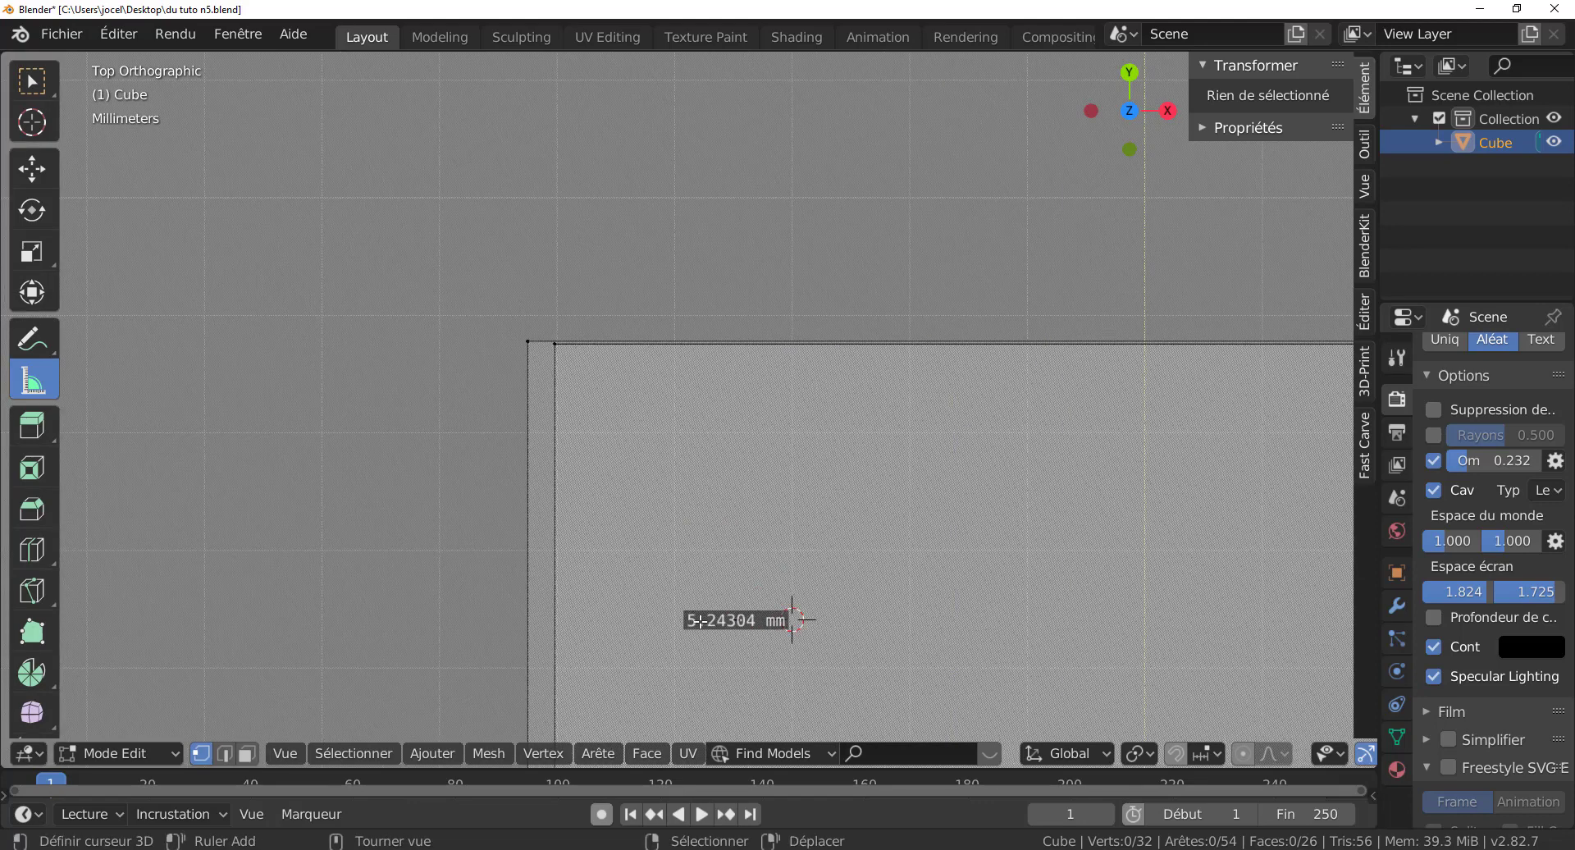
drag(692, 619, 727, 583)
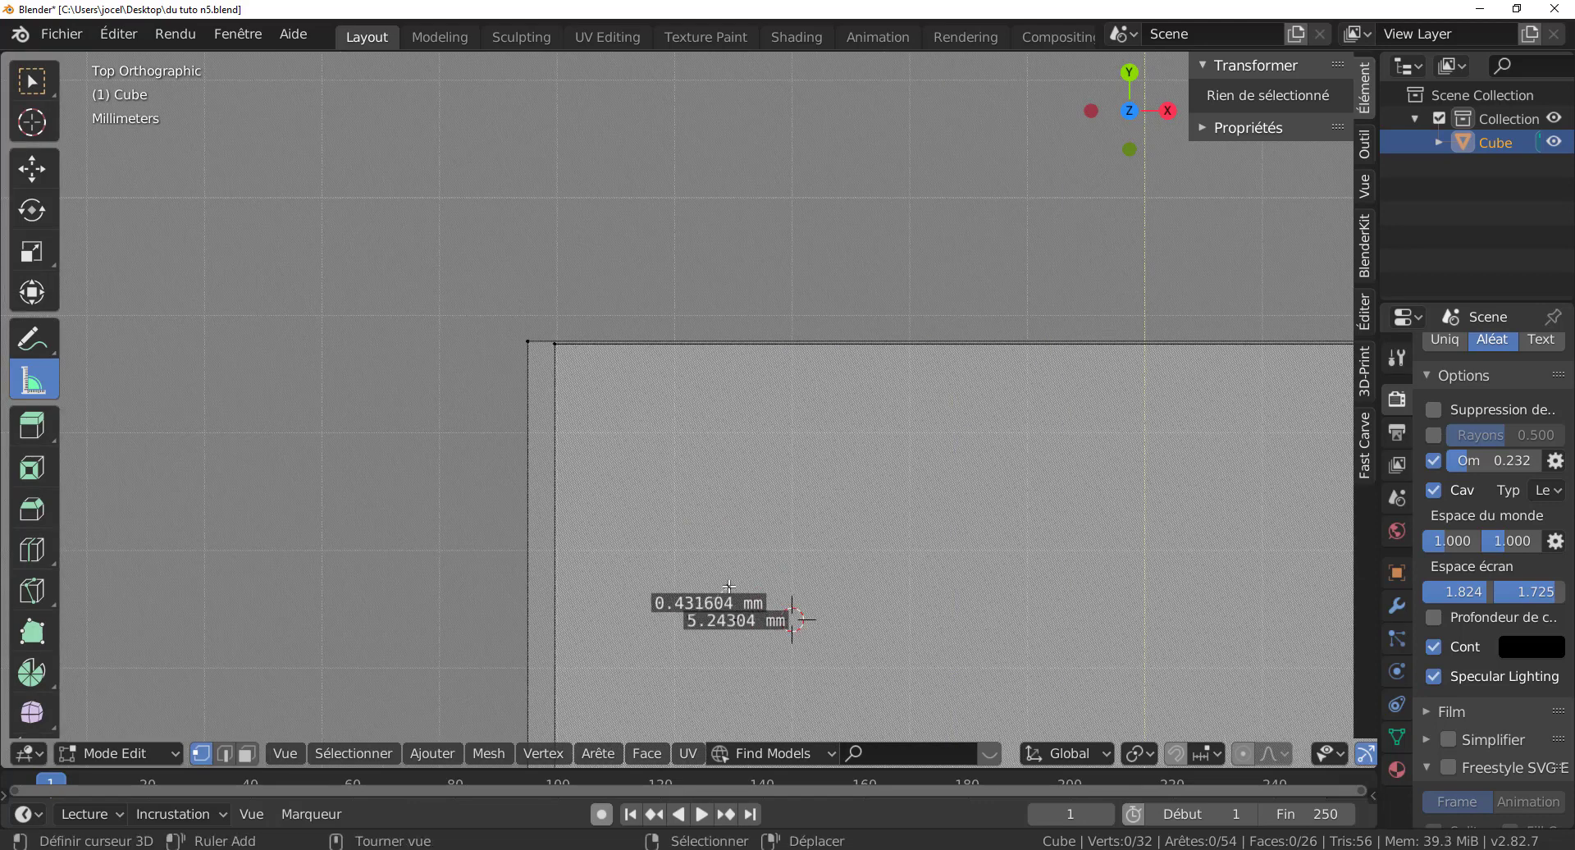
key(Delete)
key(Delete)
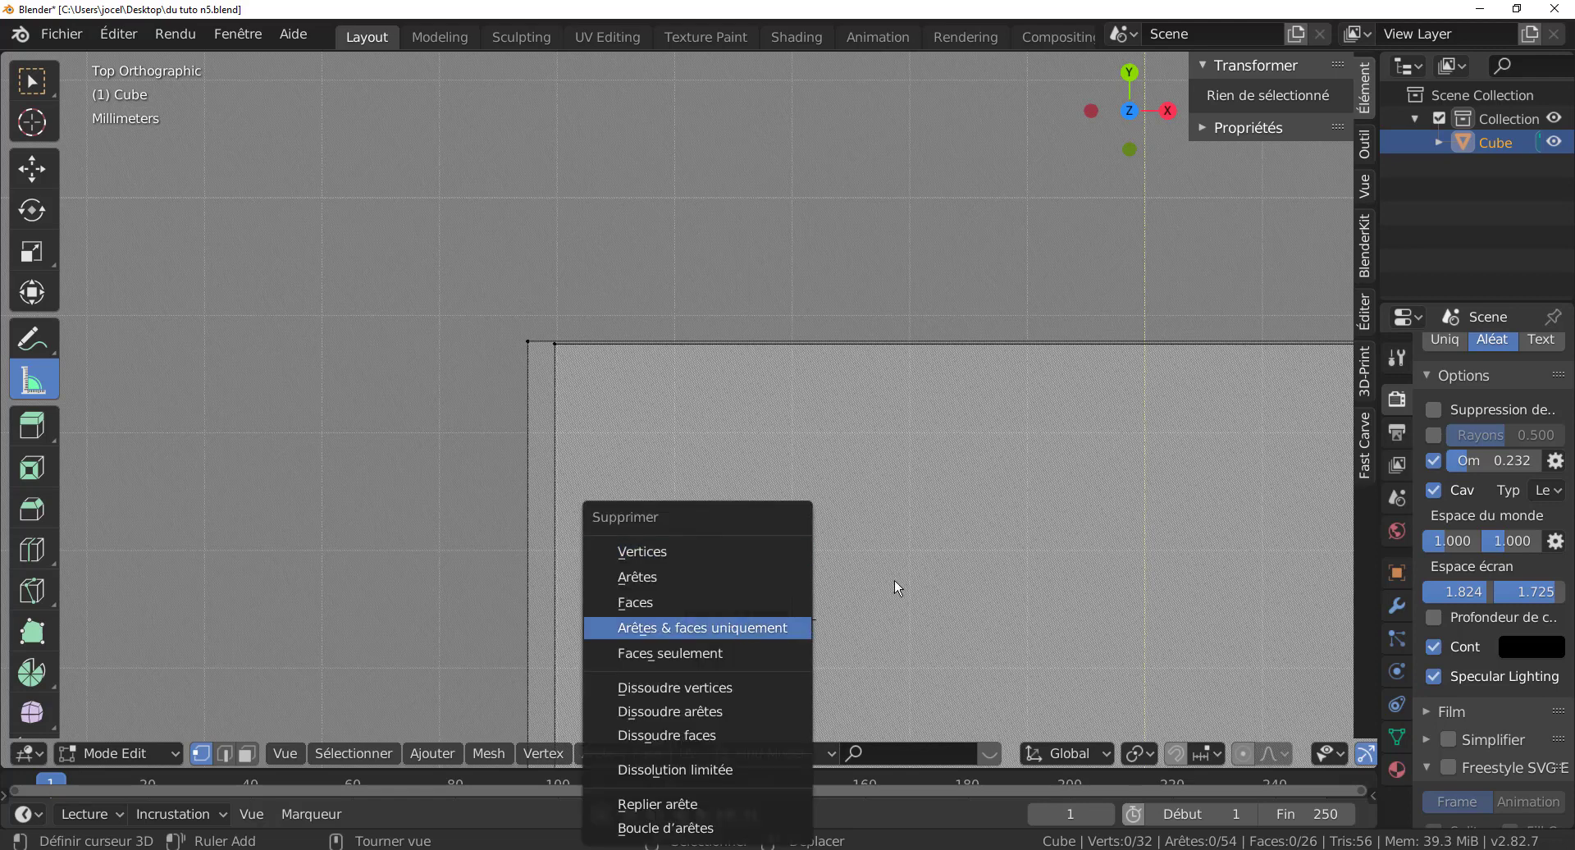
key(Escape)
Step: Delete the leftover short ruler inside the peg without removing any mesh elements
scroll(793, 640, up, 5)
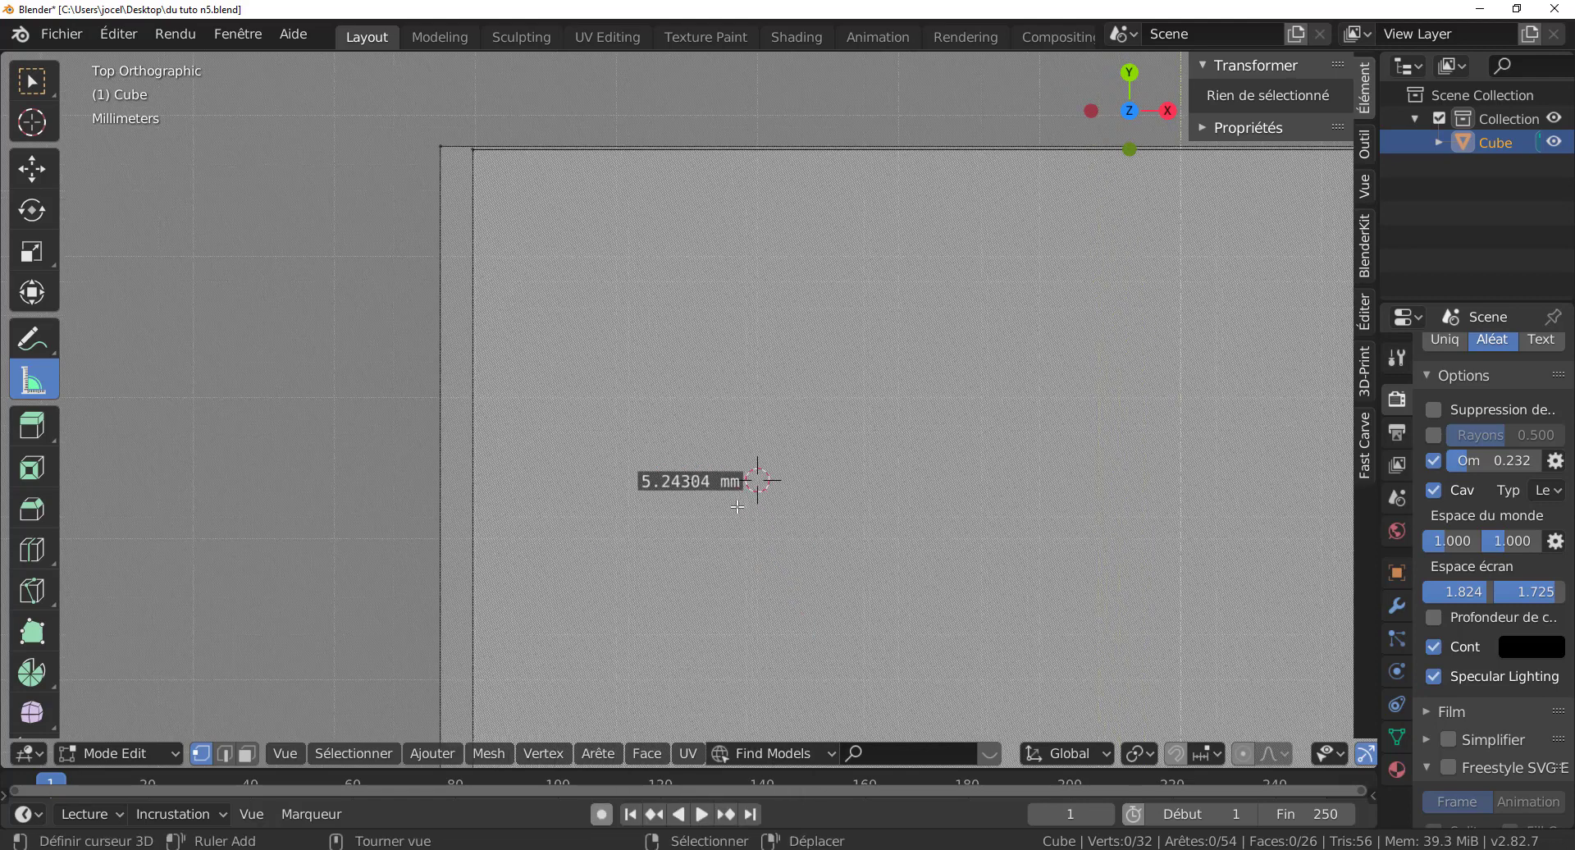
click(653, 556)
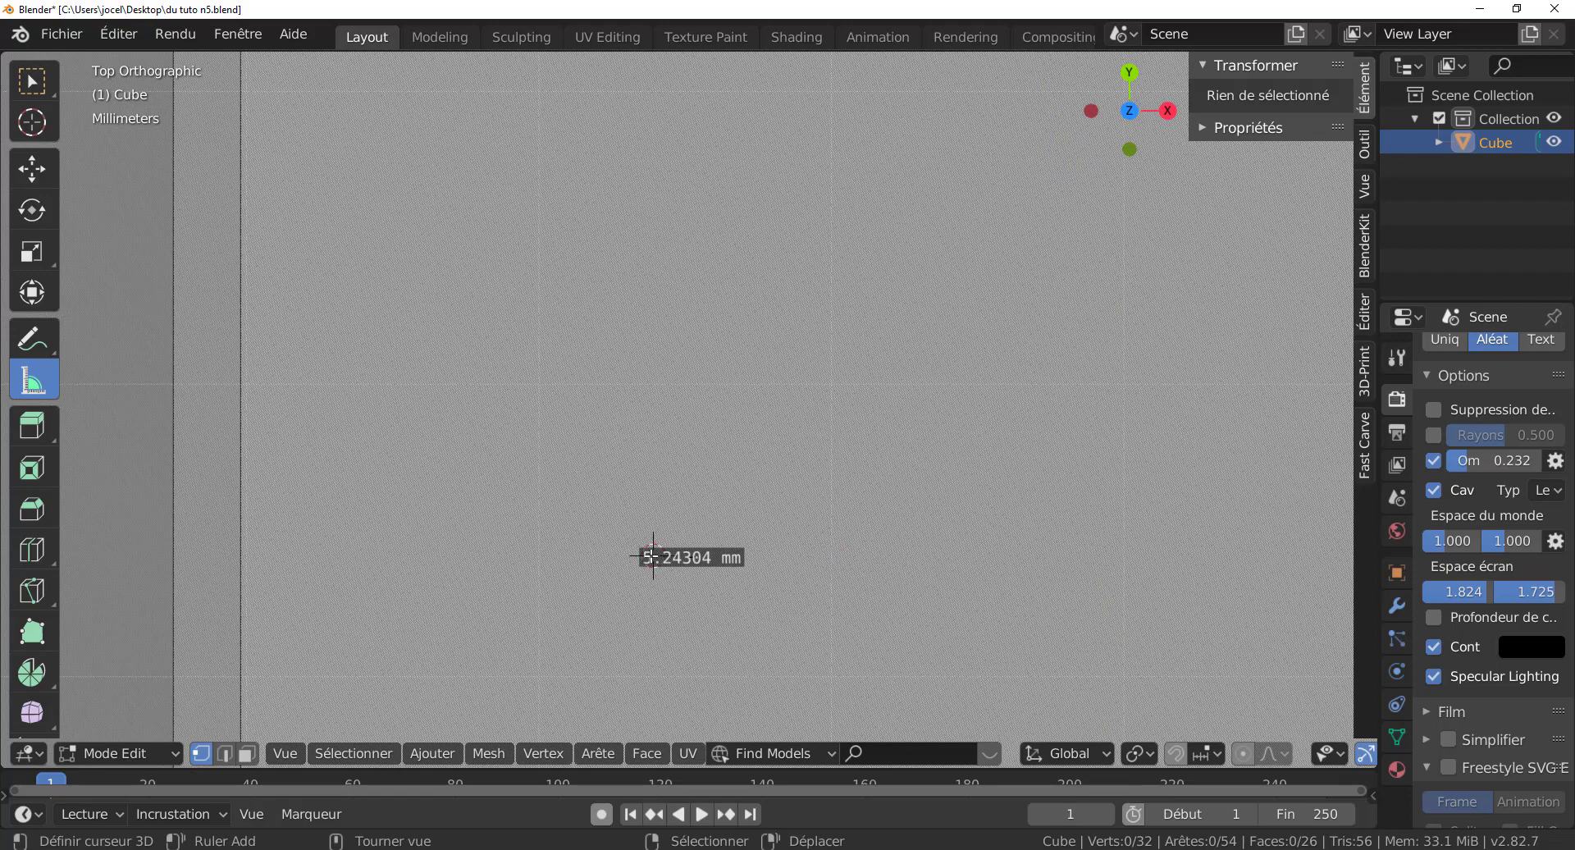
click(702, 556)
key(x)
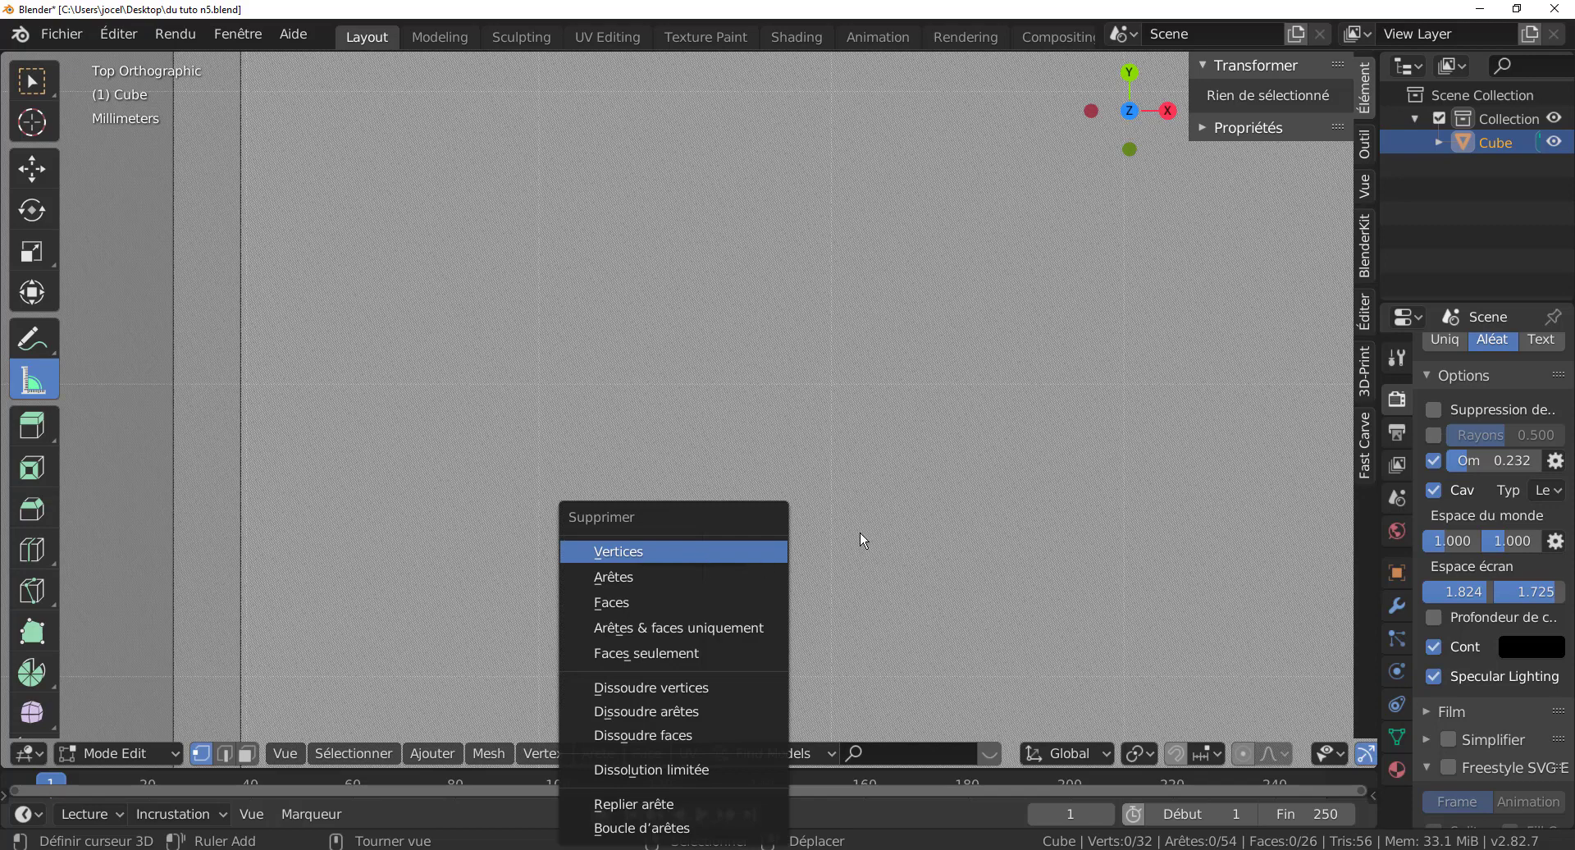
key(Escape)
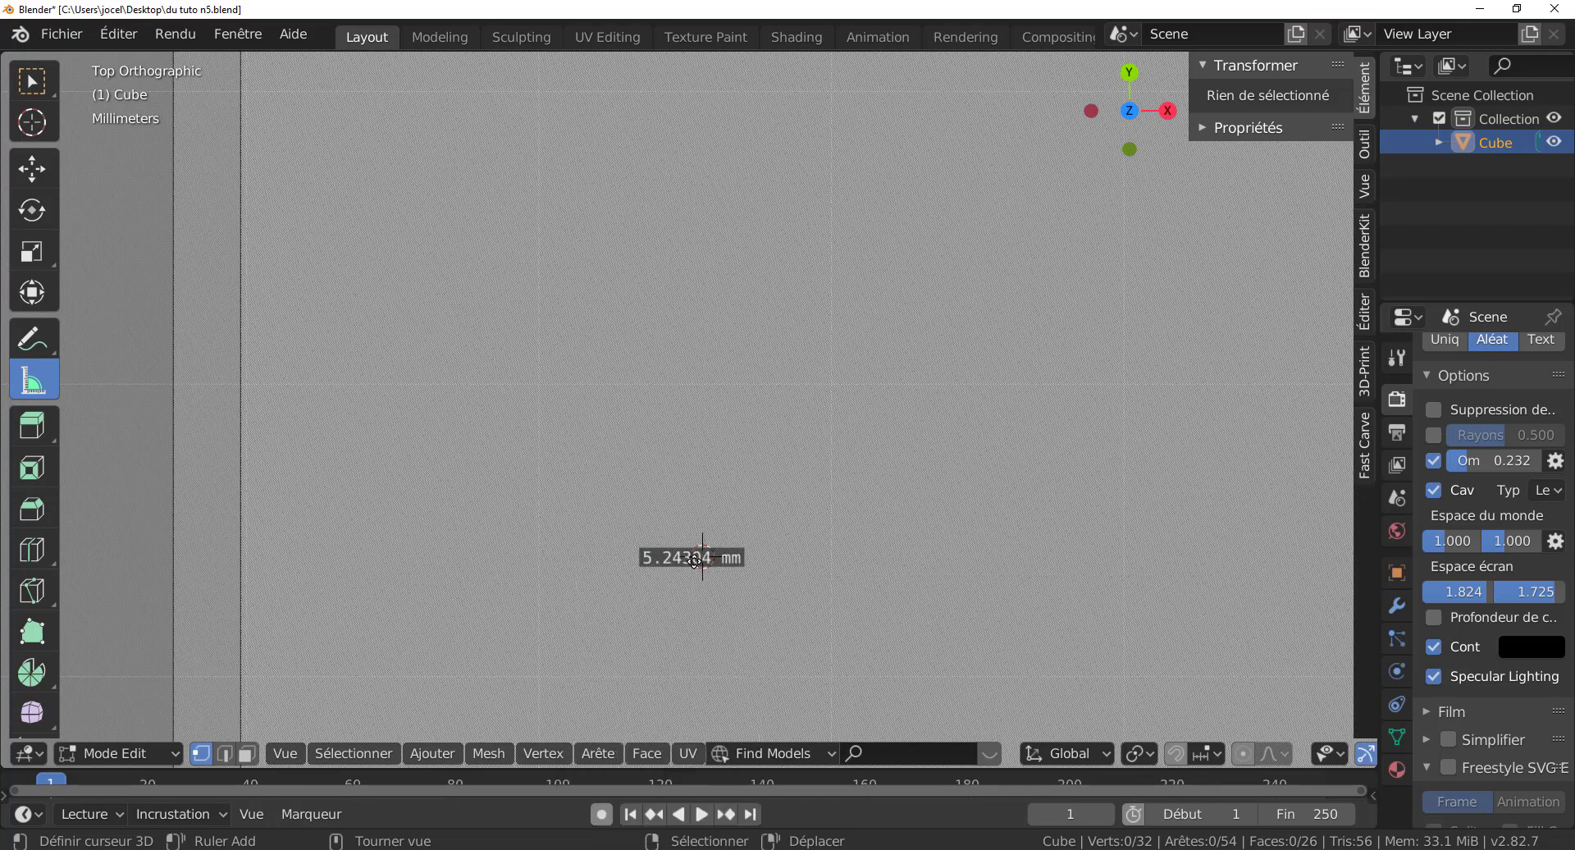
scroll(695, 561, down, 4)
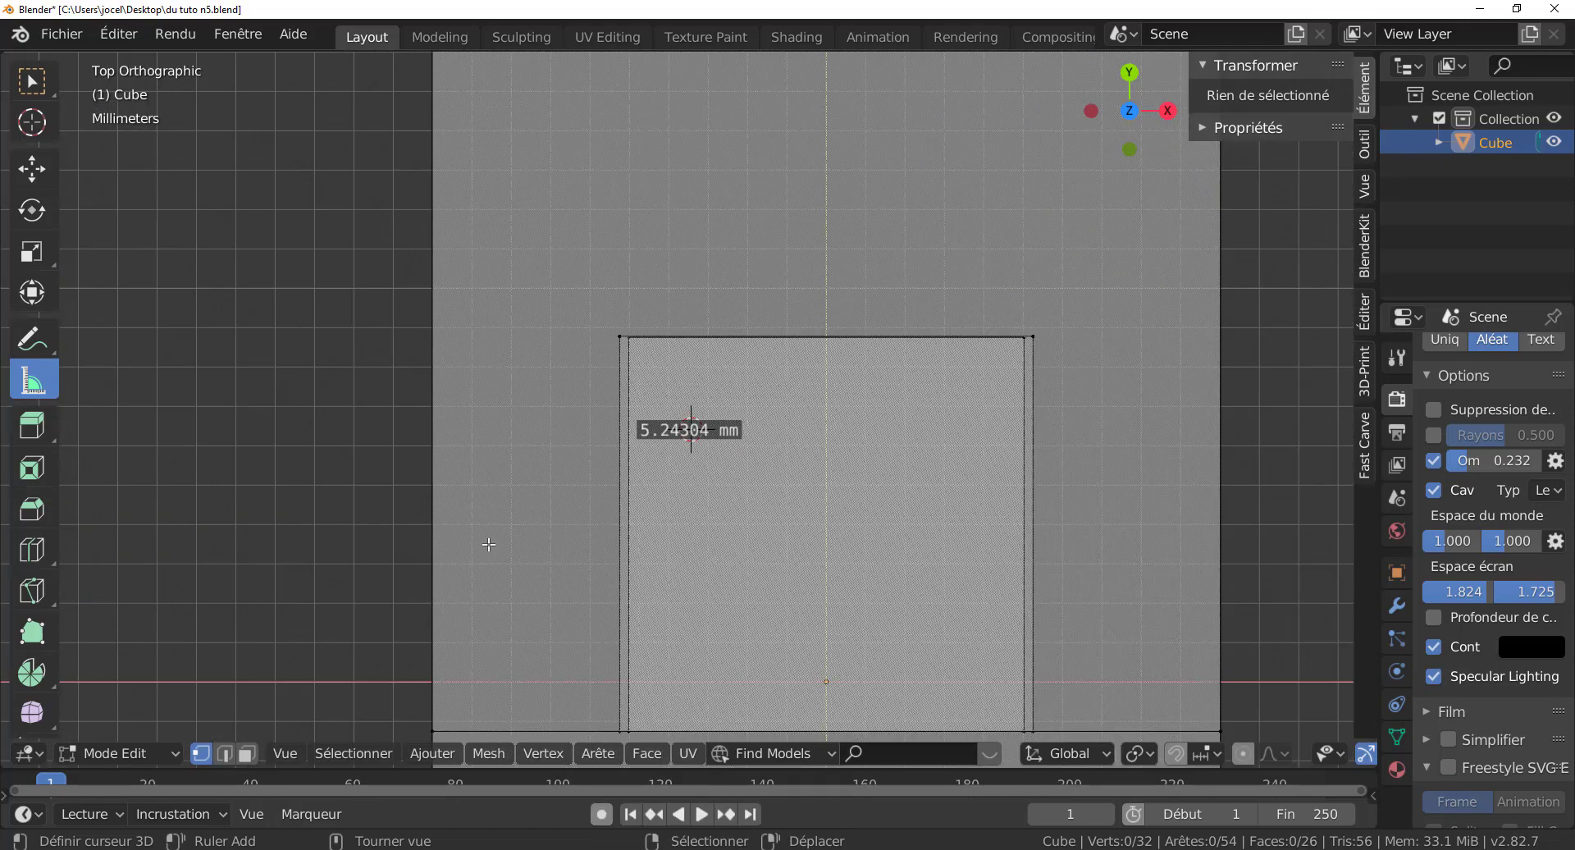
click(296, 470)
key(x)
key(Escape)
click(705, 430)
click(656, 430)
key(Delete)
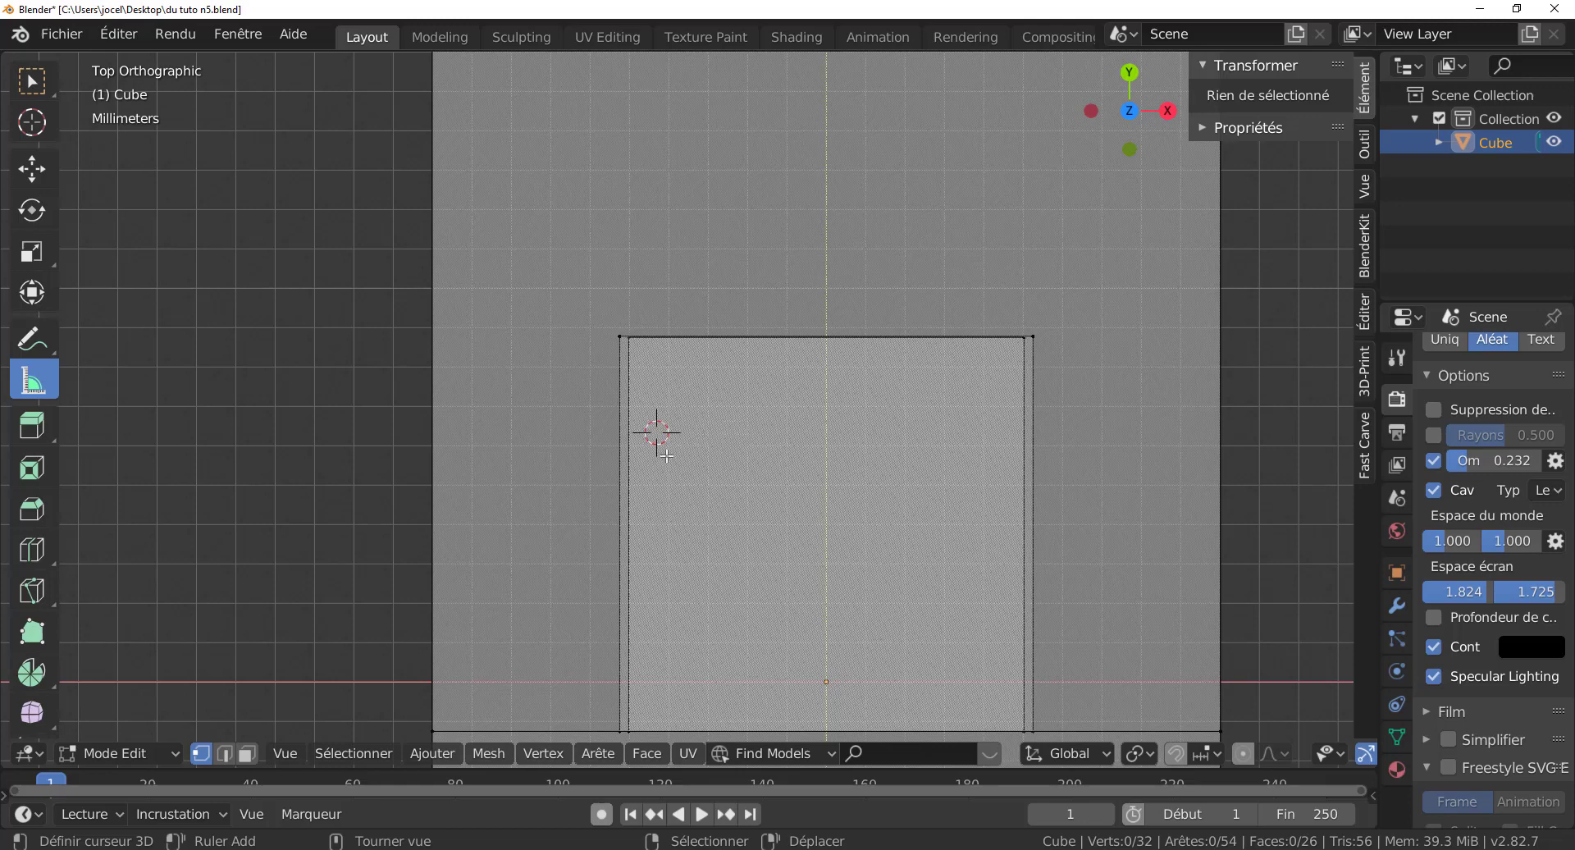
Step: Try a short ruler measurement just outside the cavity's upper-left corner and delete it
scroll(666, 455, up, 3)
shift+middle_drag(652, 386, 744, 522)
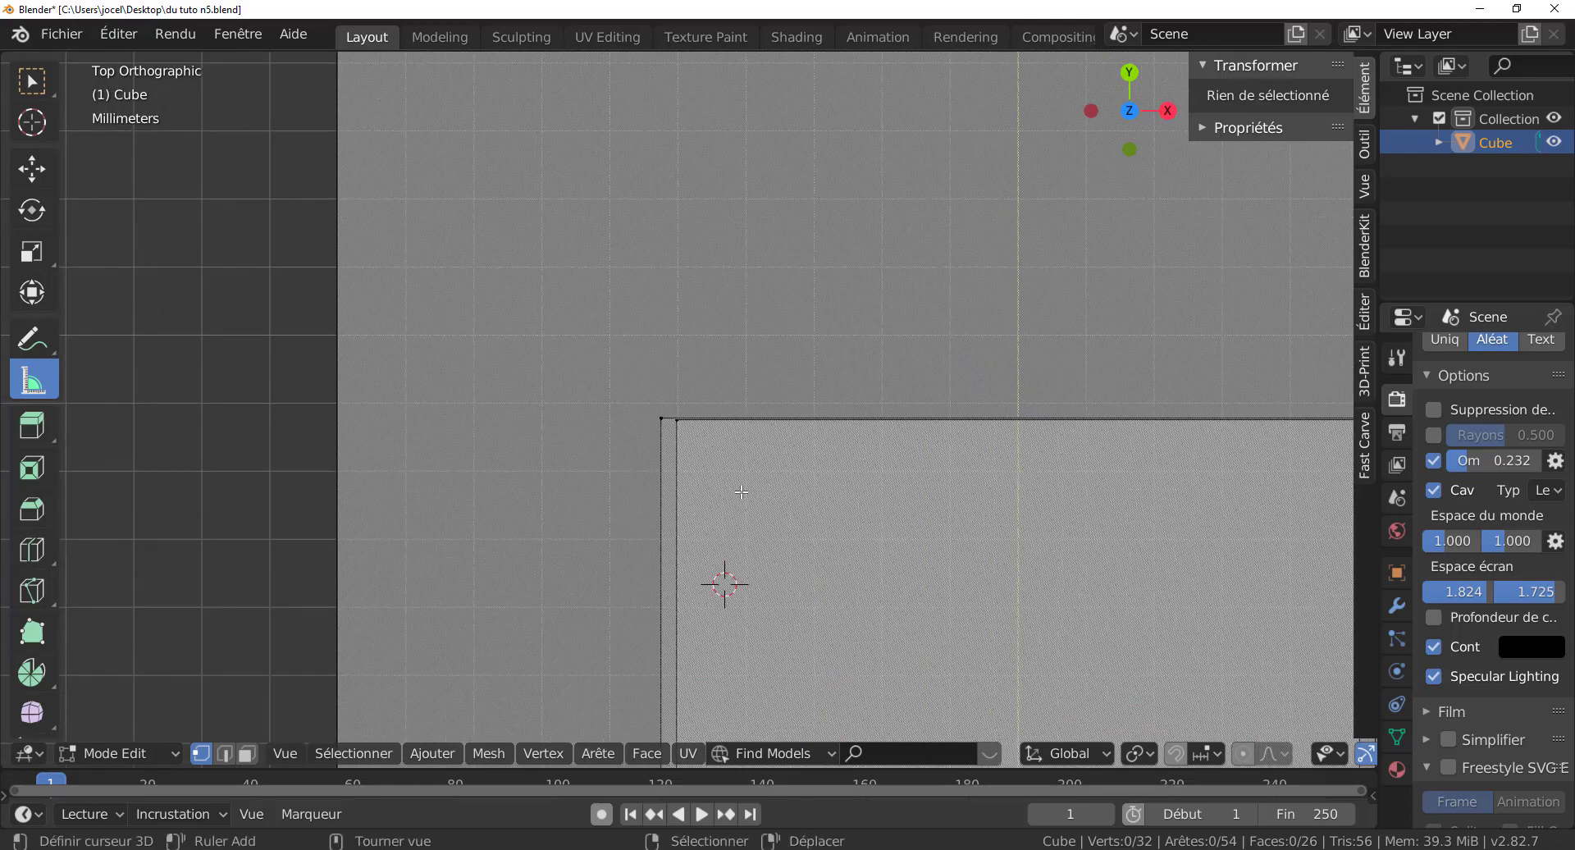
scroll(709, 470, up, 3)
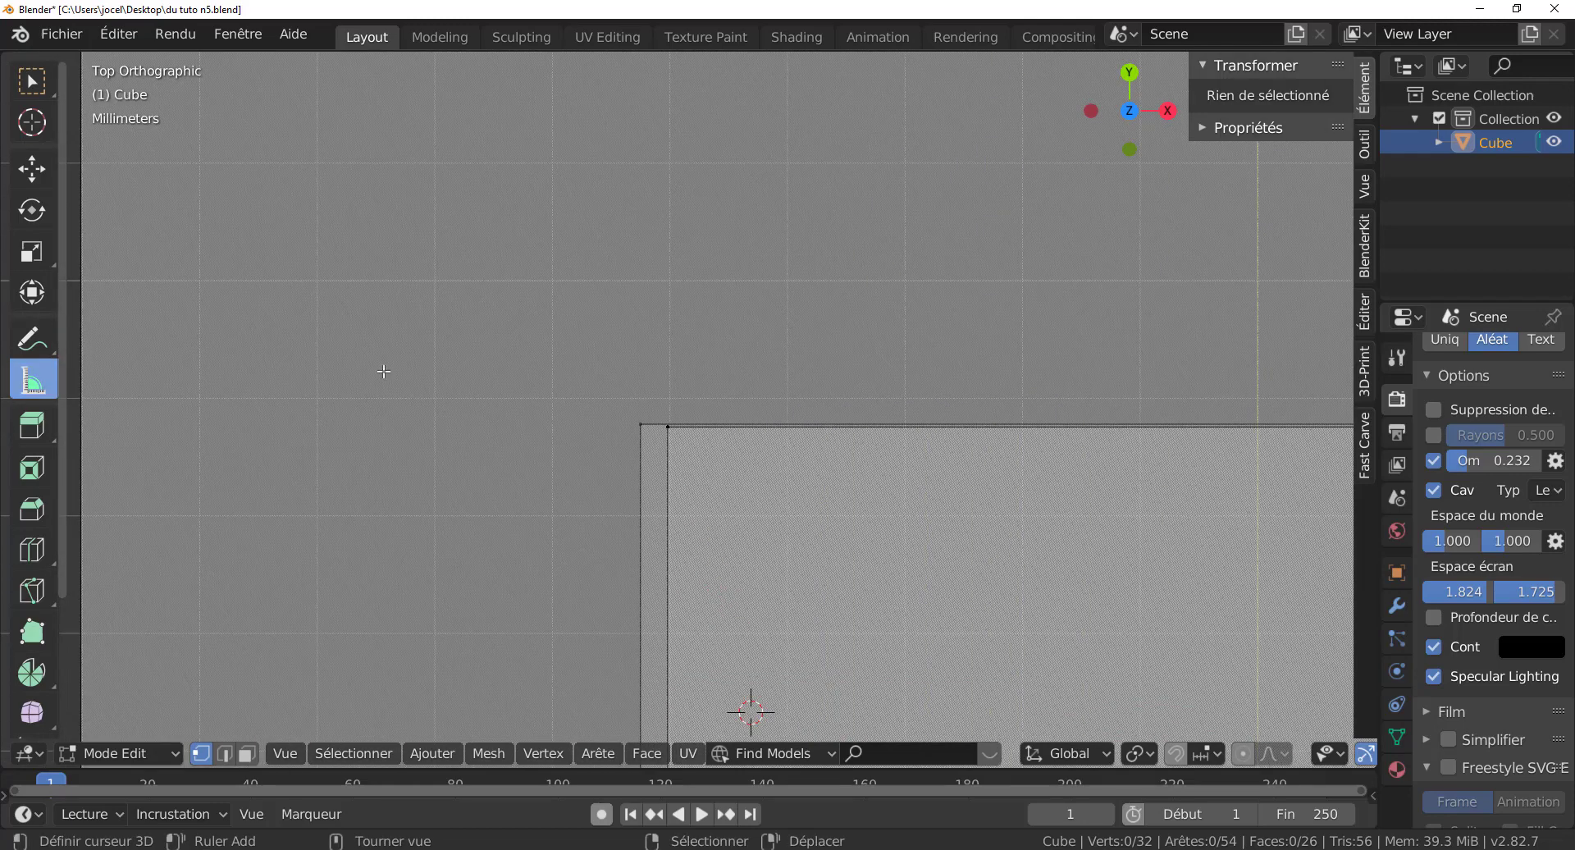
drag(548, 515, 615, 466)
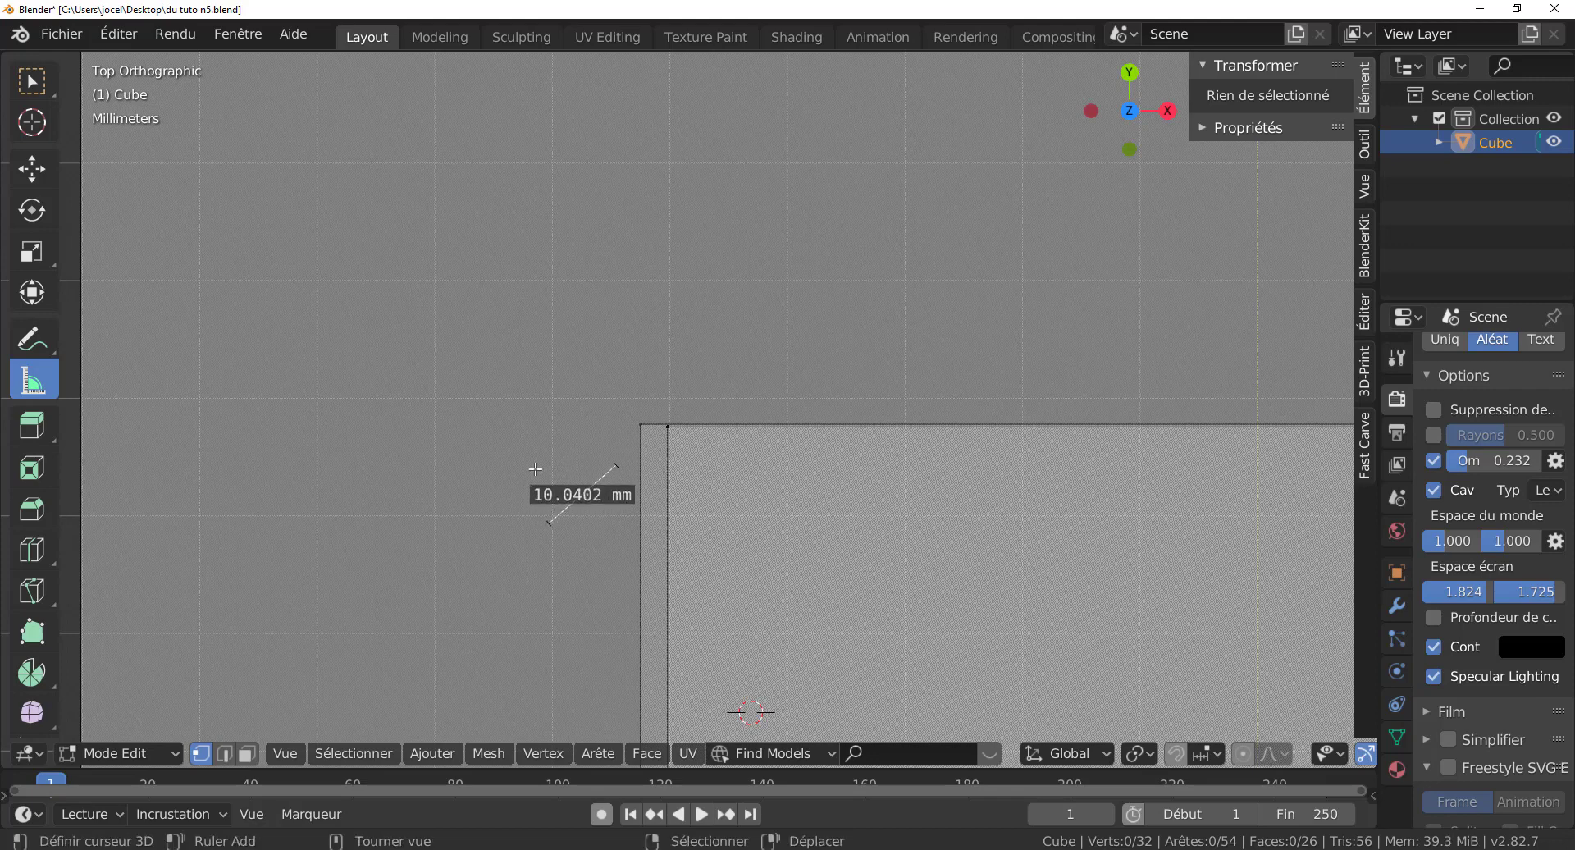
key(Delete)
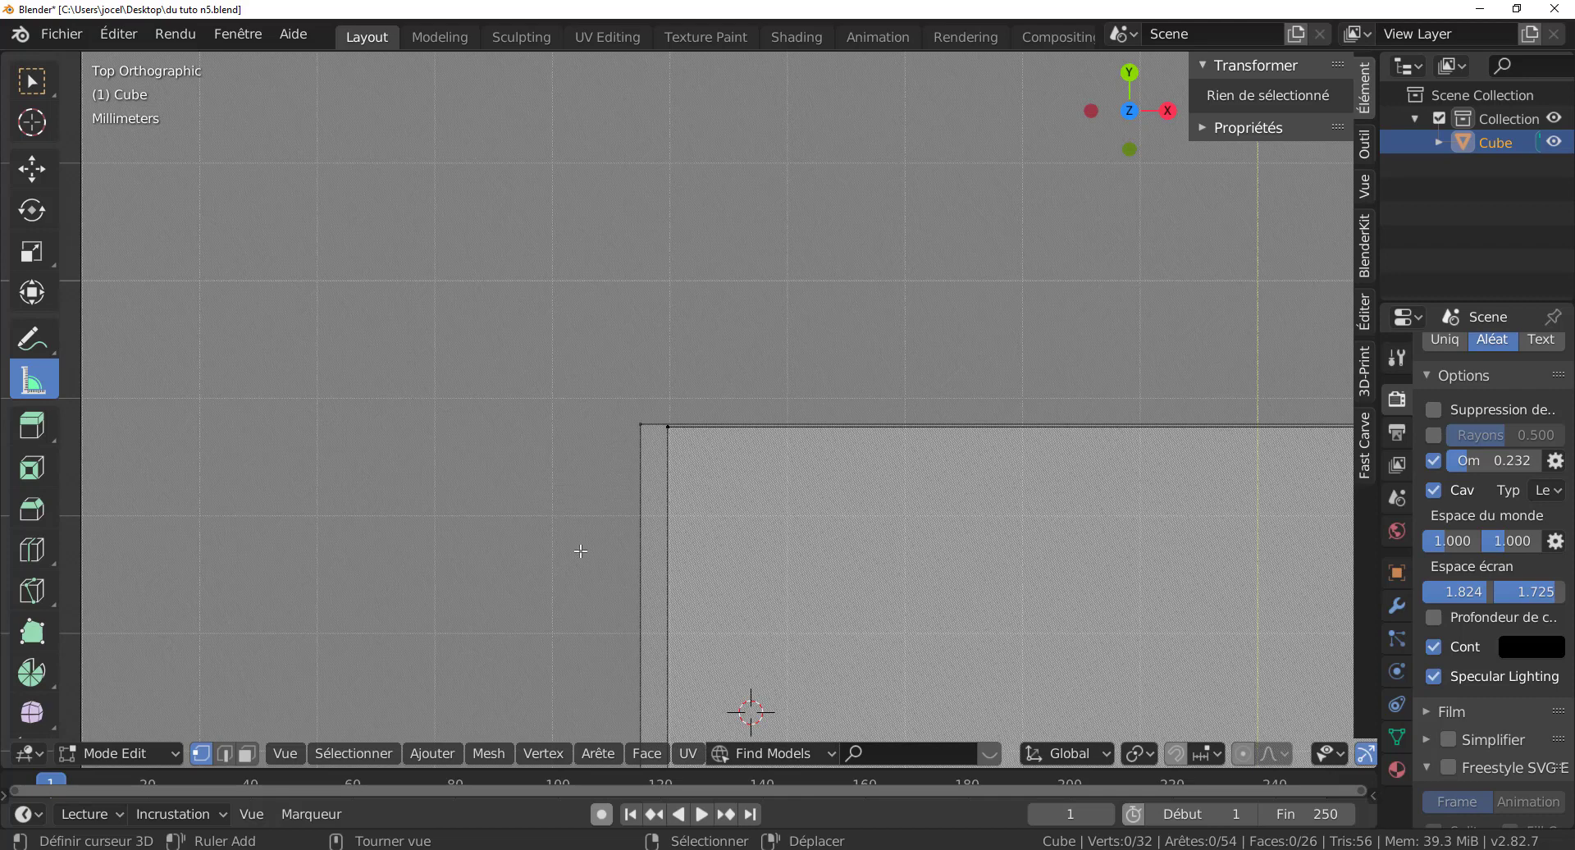
Step: Measure from the cavity's upper-left corner to the peg's adjacent corner with a snapped ruler, then delete the ruler
drag(525, 559, 641, 425)
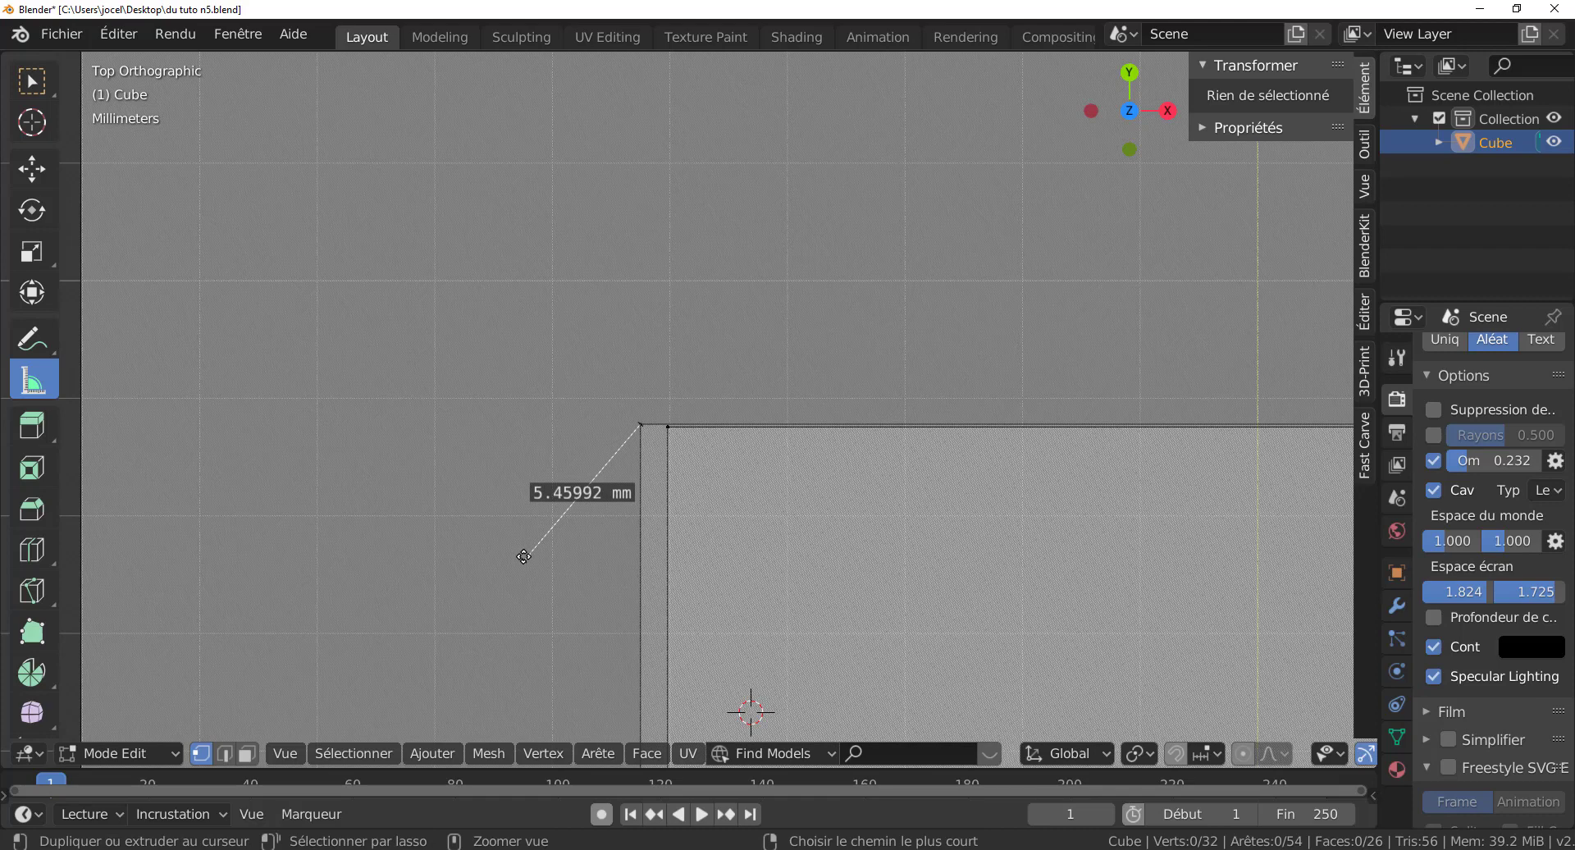
drag(523, 561, 673, 427)
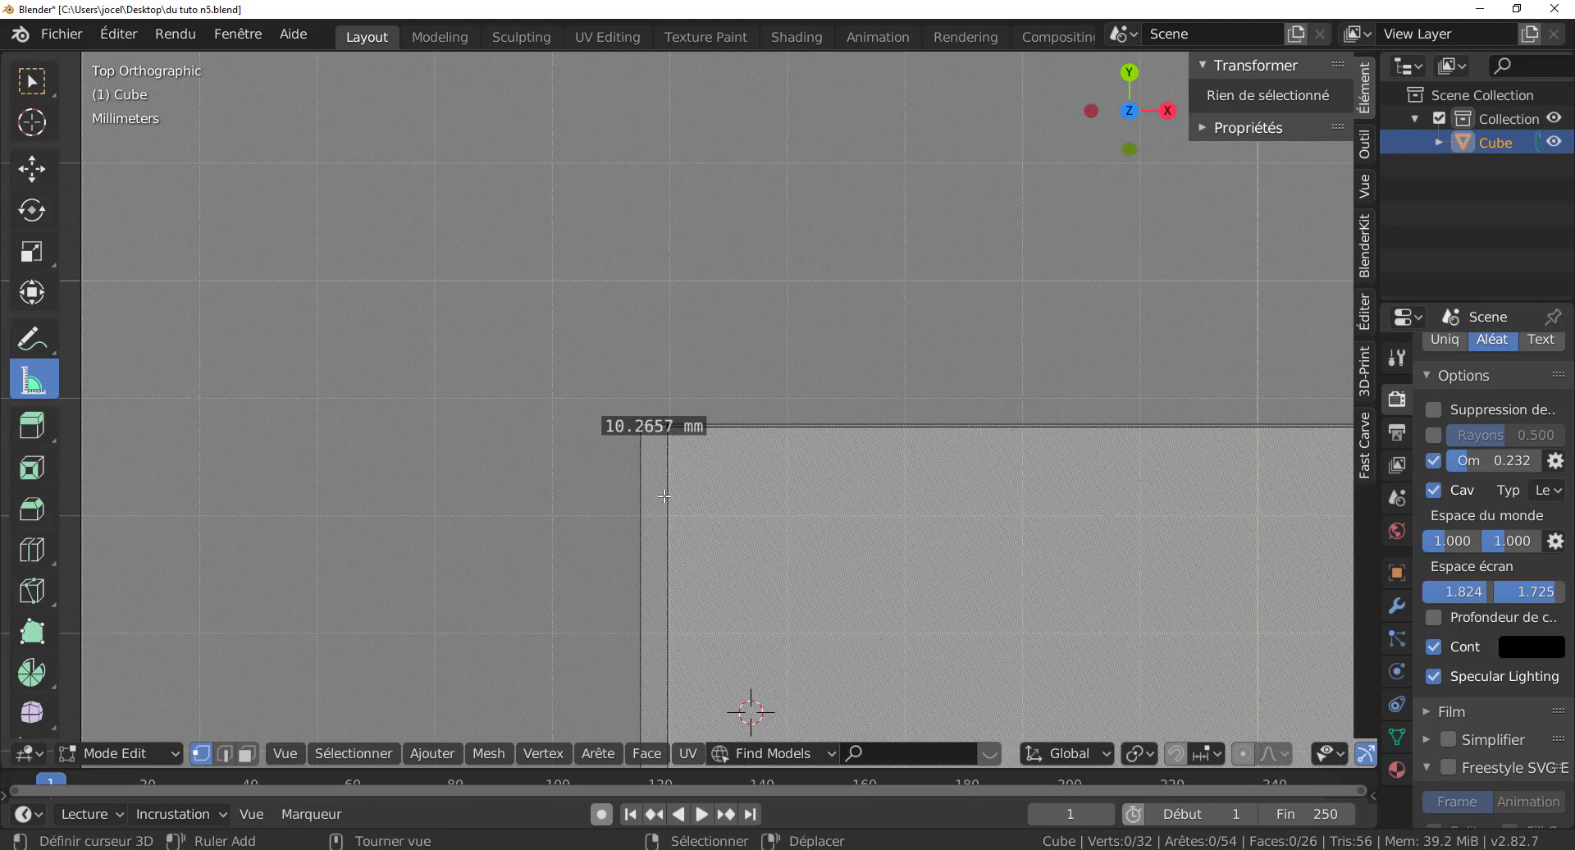
scroll(664, 497, down, 8)
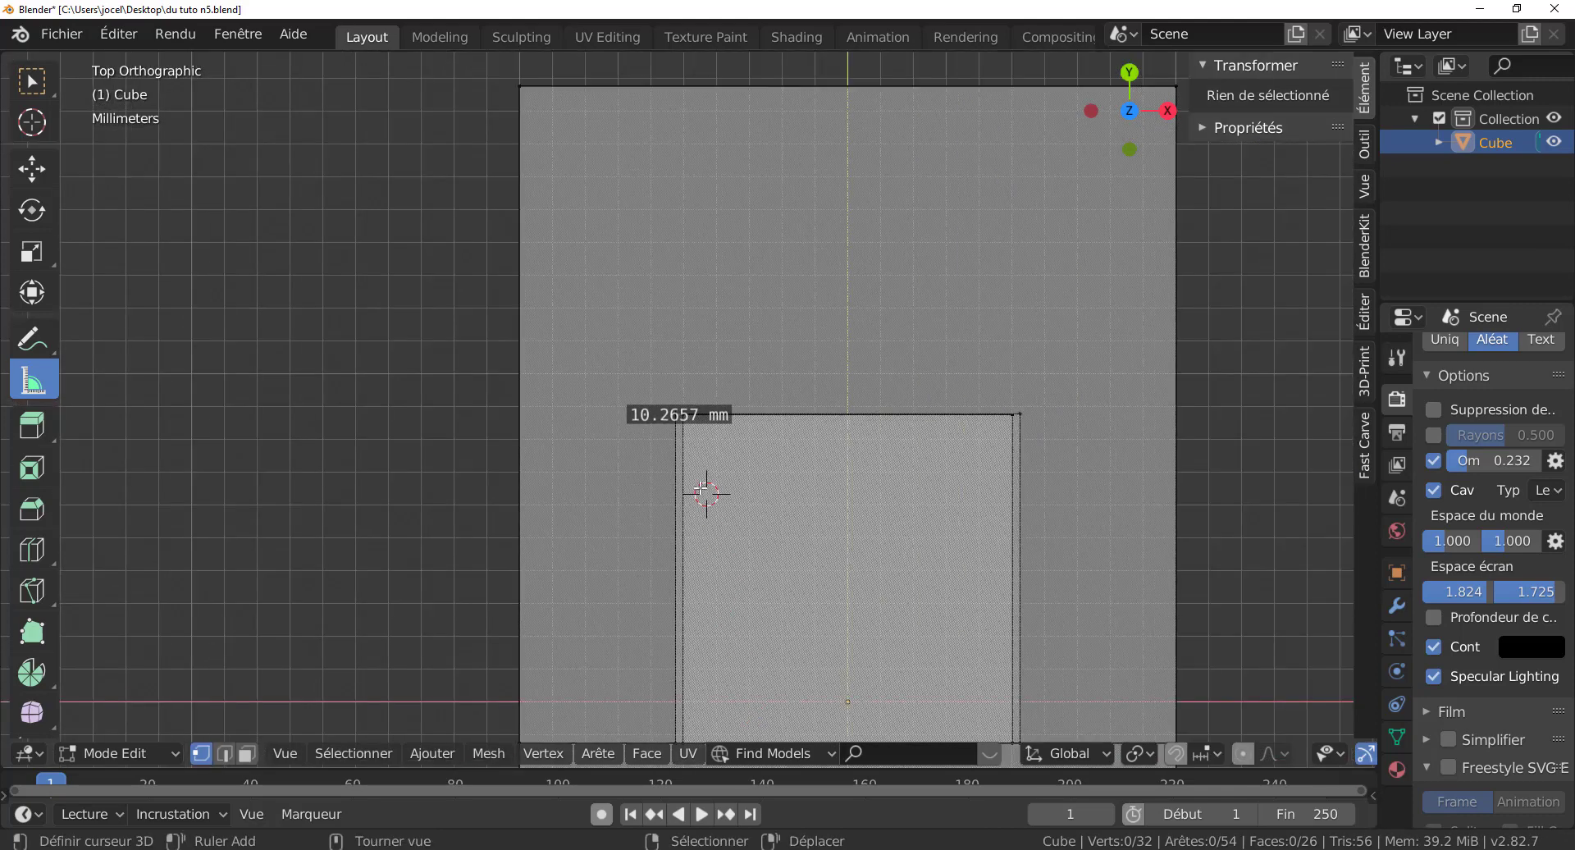
scroll(761, 484, down, 2)
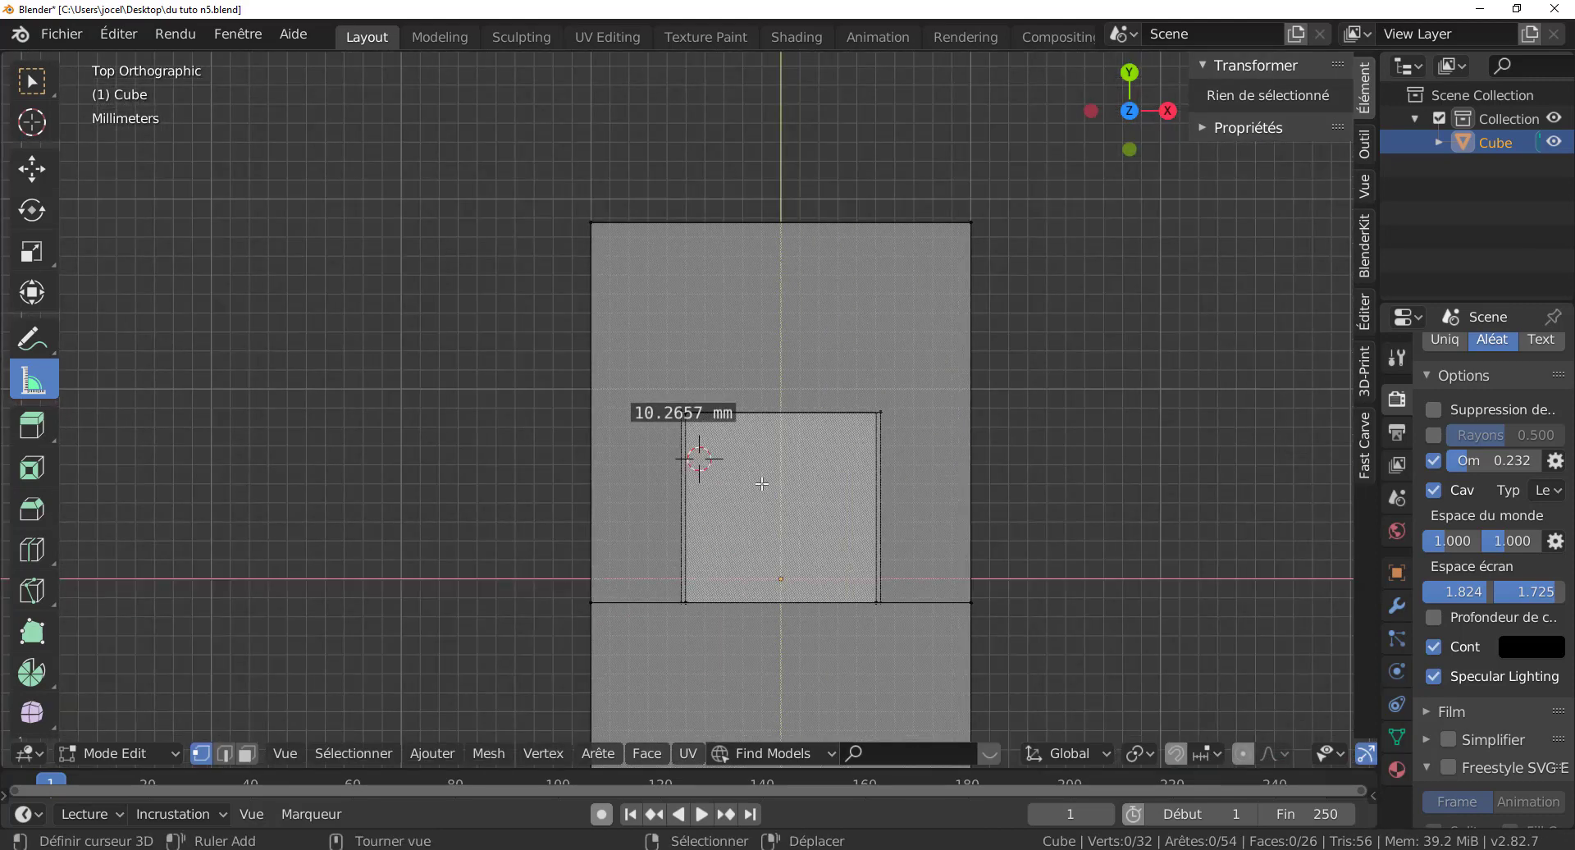
key(Delete)
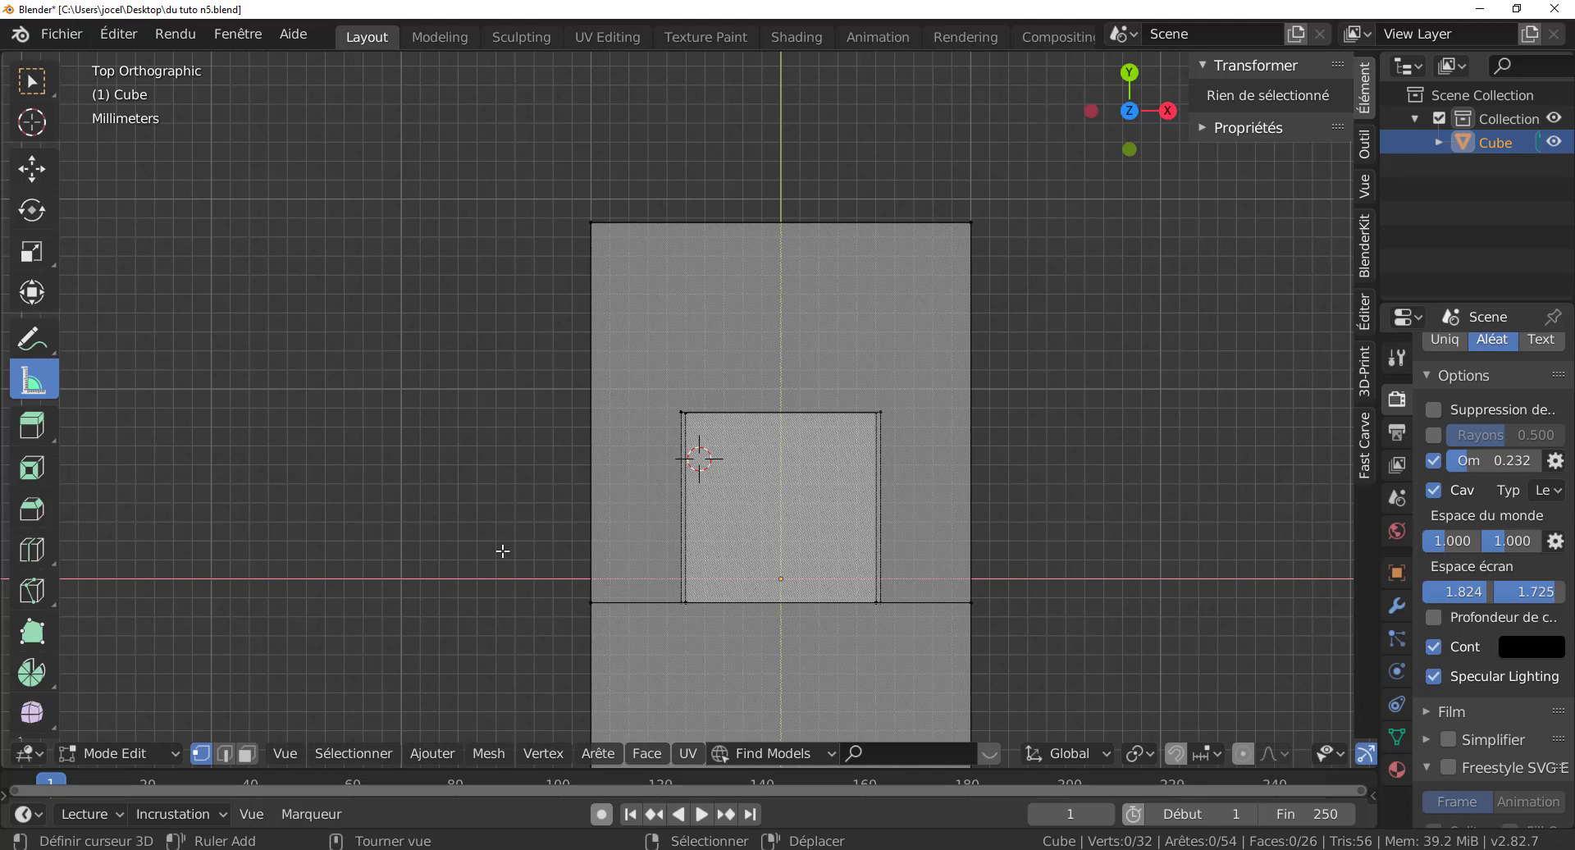
Step: Measure the diagonal gap between the cavity's upper-left corner and the peg's adjacent corner with a snapped ruler
drag(503, 550, 681, 407)
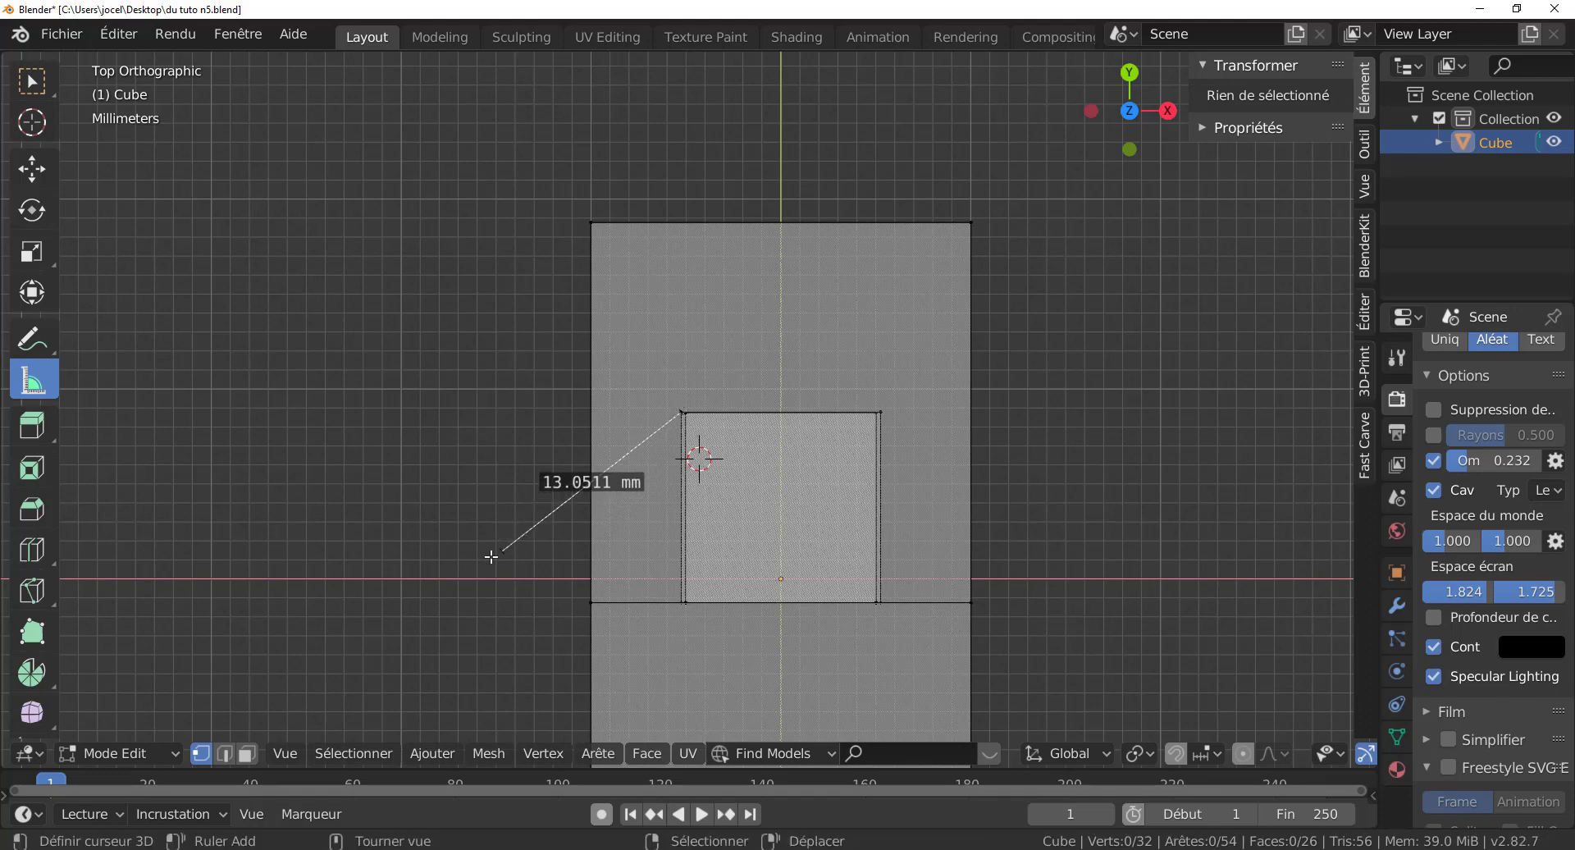
drag(501, 552, 692, 413)
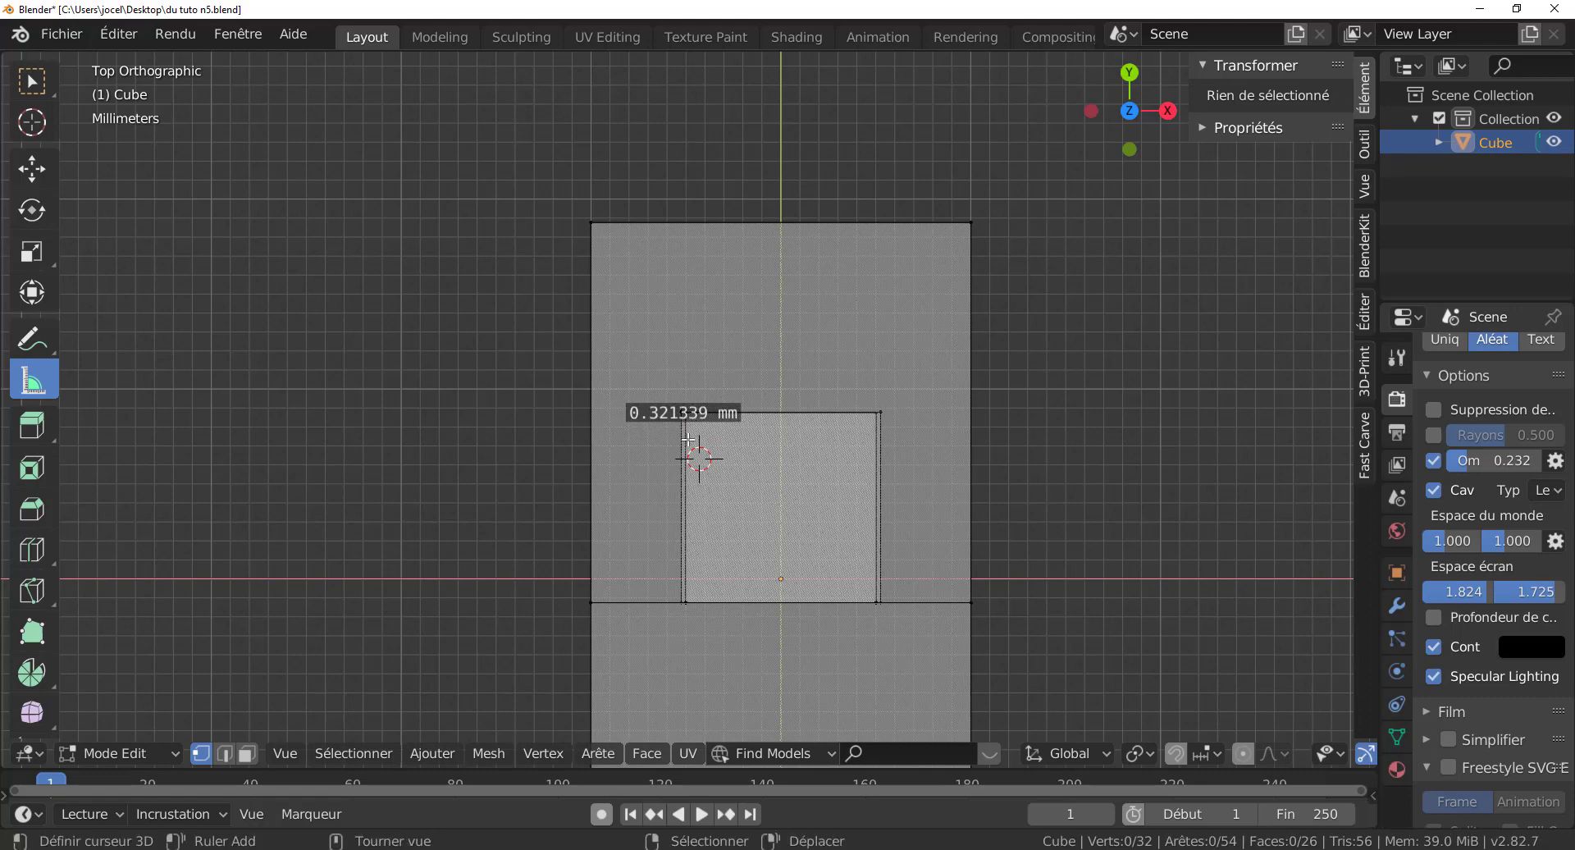
scroll(689, 426, up, 8)
scroll(689, 441, up, 5)
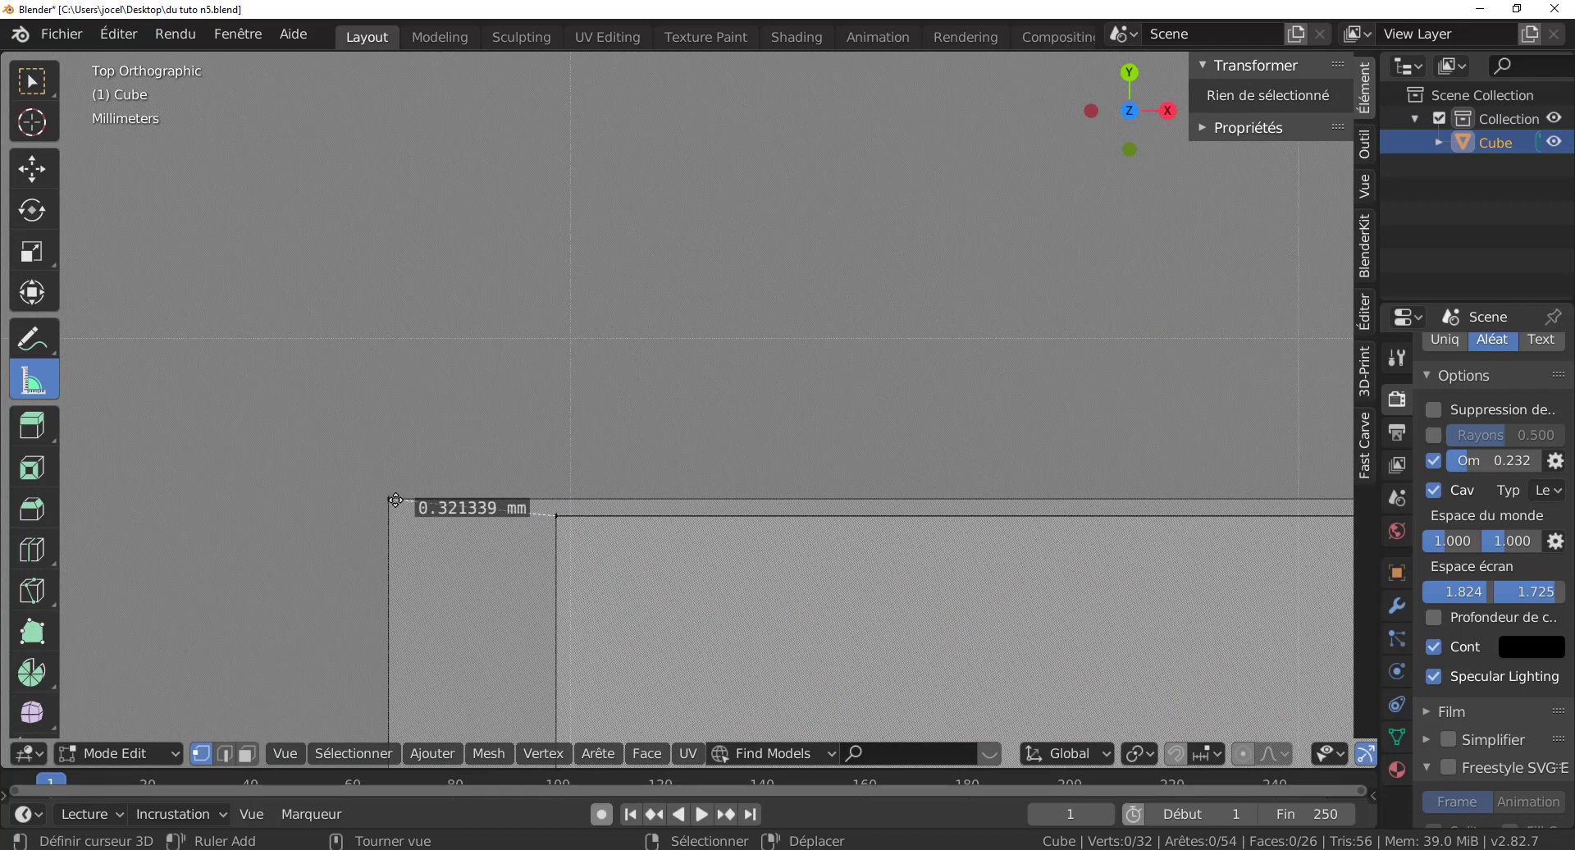
Step: Level the ruler's cavity end with the peg's corner to measure the horizontal gap, then delete the ruler
drag(393, 500, 389, 518)
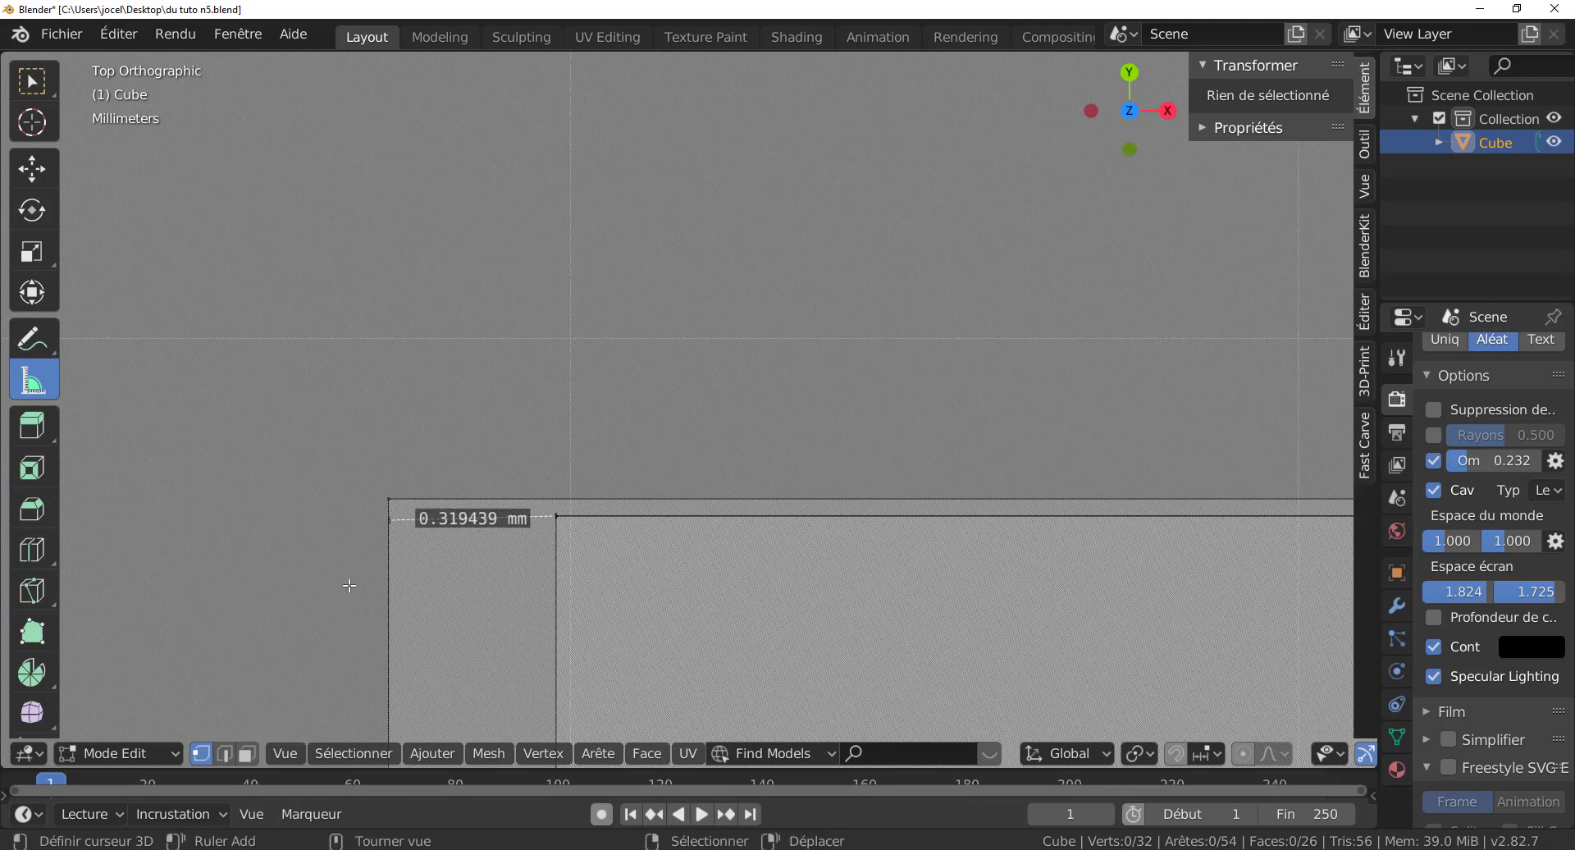
scroll(350, 584, up, 3)
scroll(735, 536, down, 10)
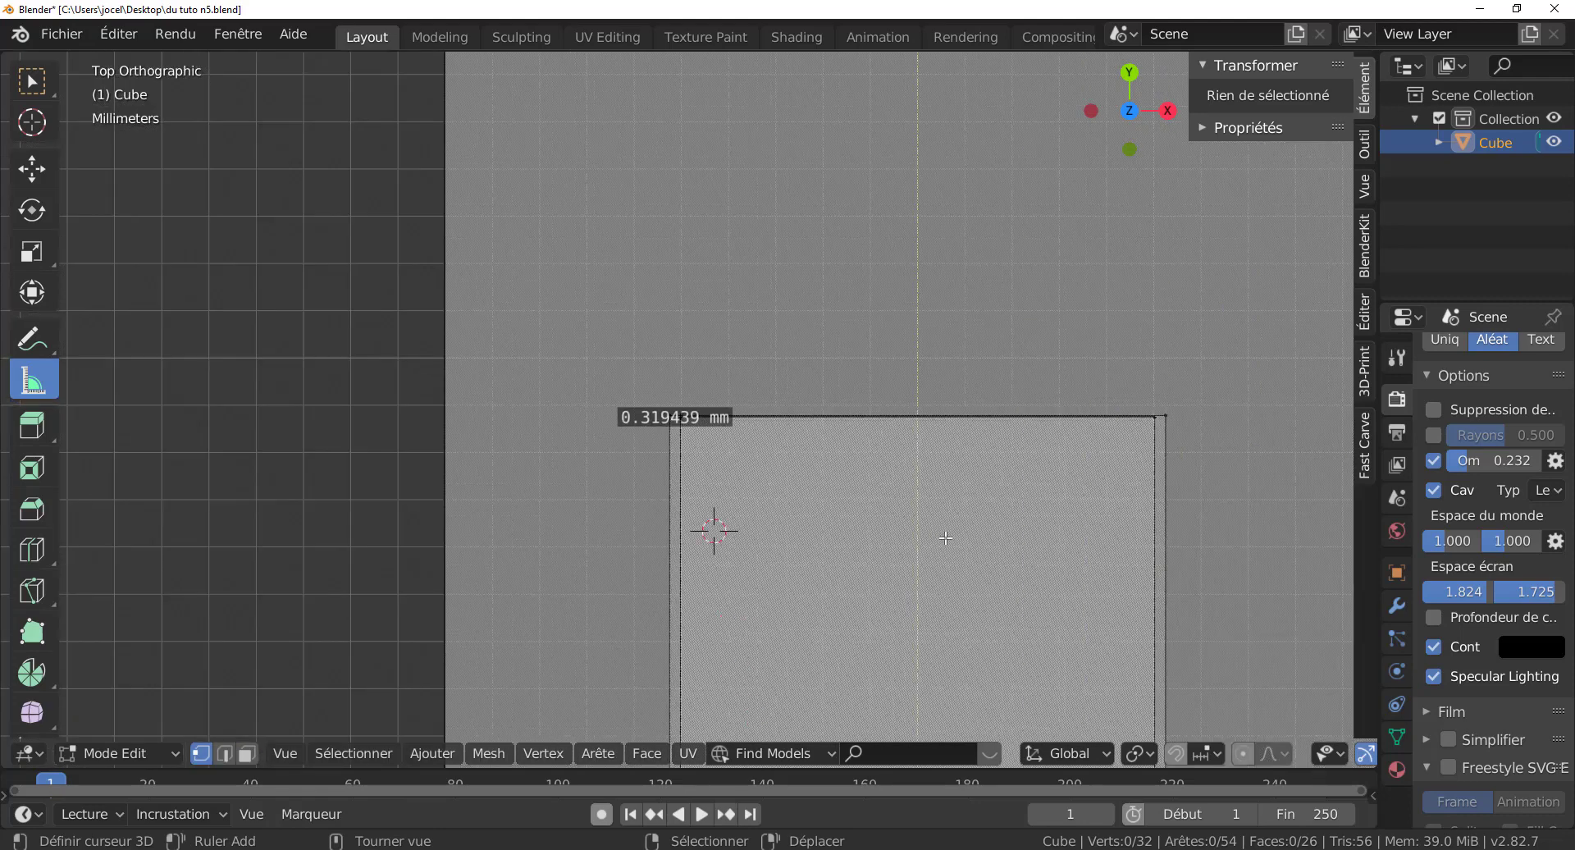
shift+middle_drag(946, 538, 619, 541)
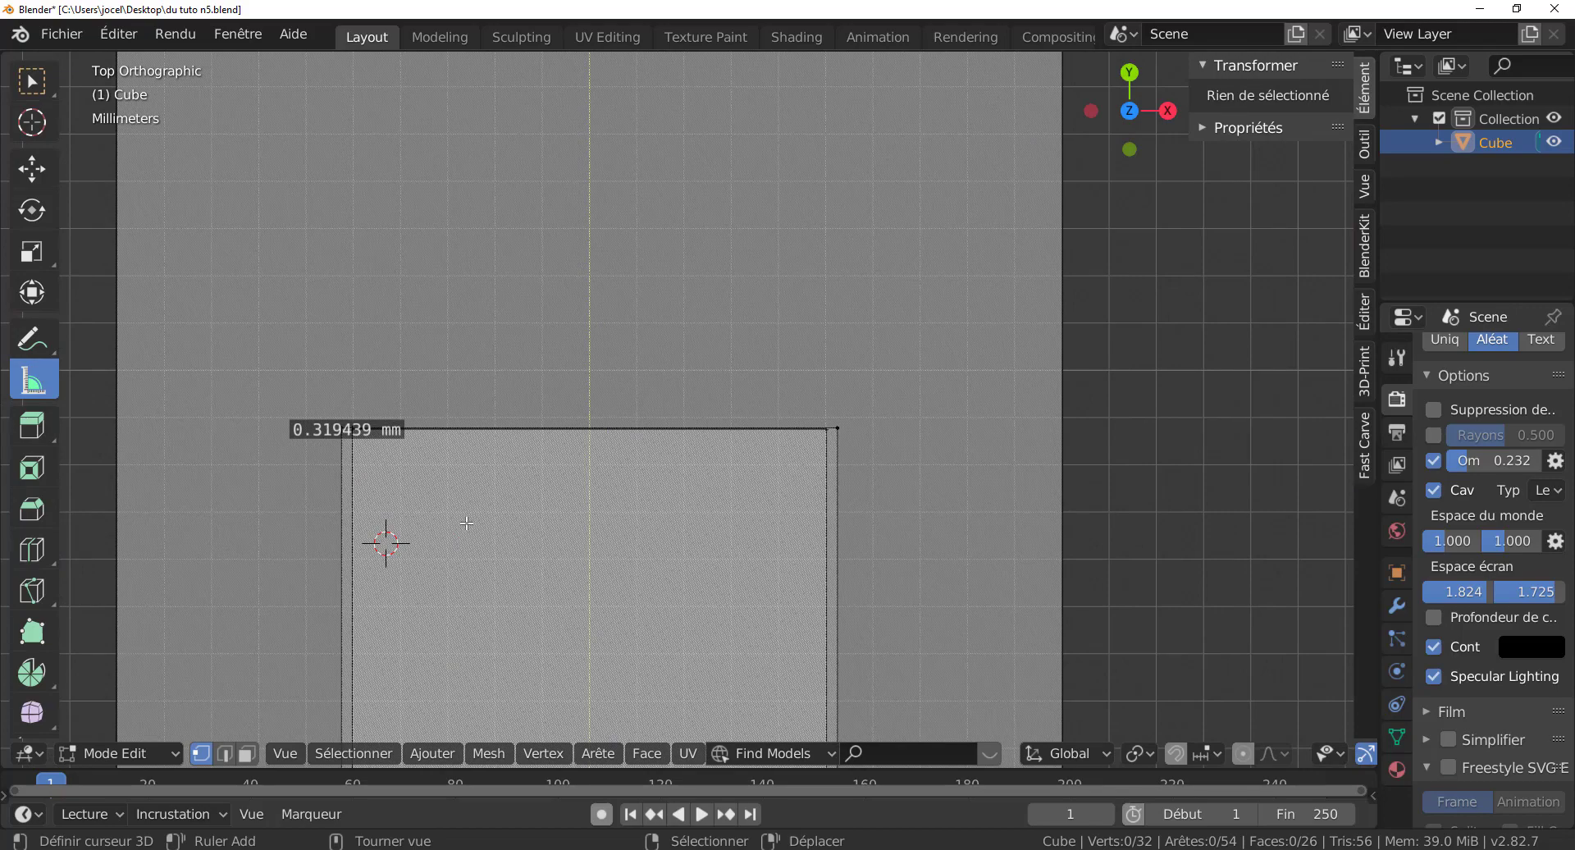
key(Delete)
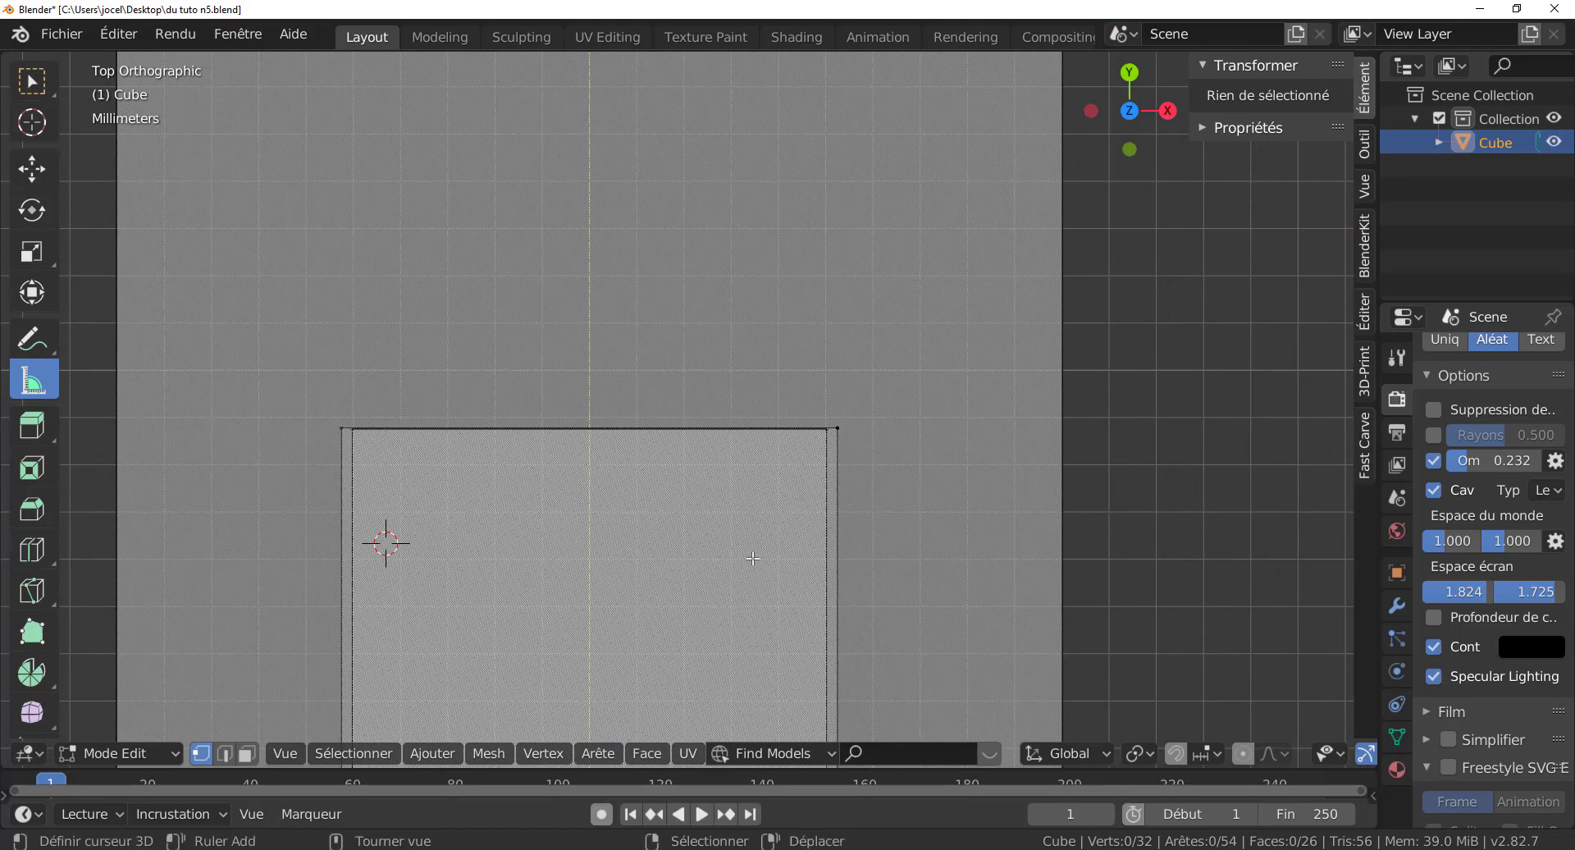
Step: Try measuring the gap at the cavity's upper-right corner by adjusting a ruler snapped to the peg's corner, then delete it
drag(737, 575, 827, 429)
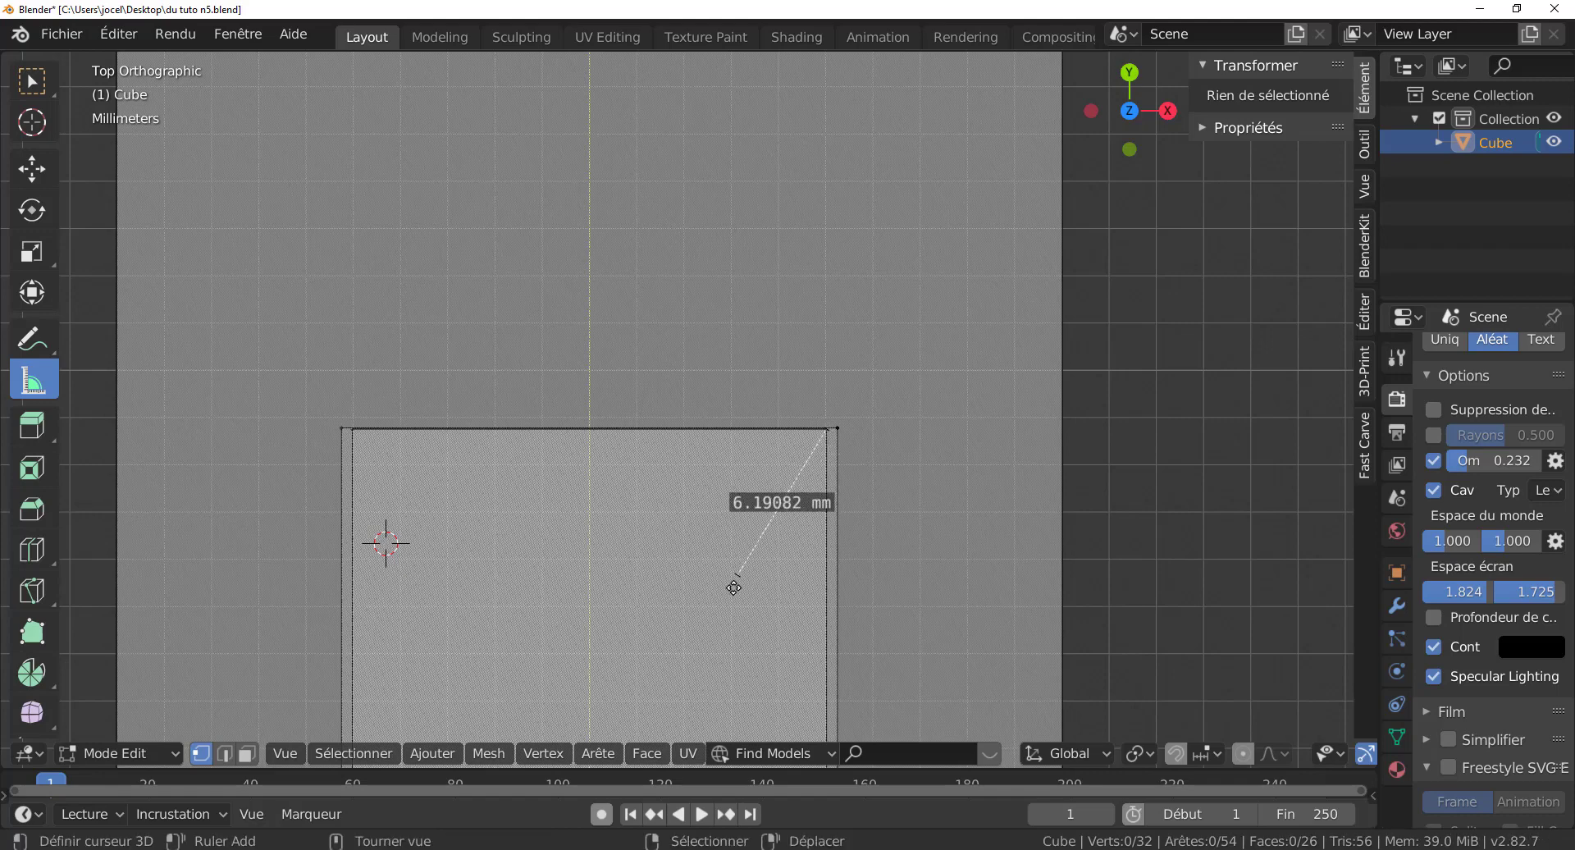
drag(737, 576, 841, 455)
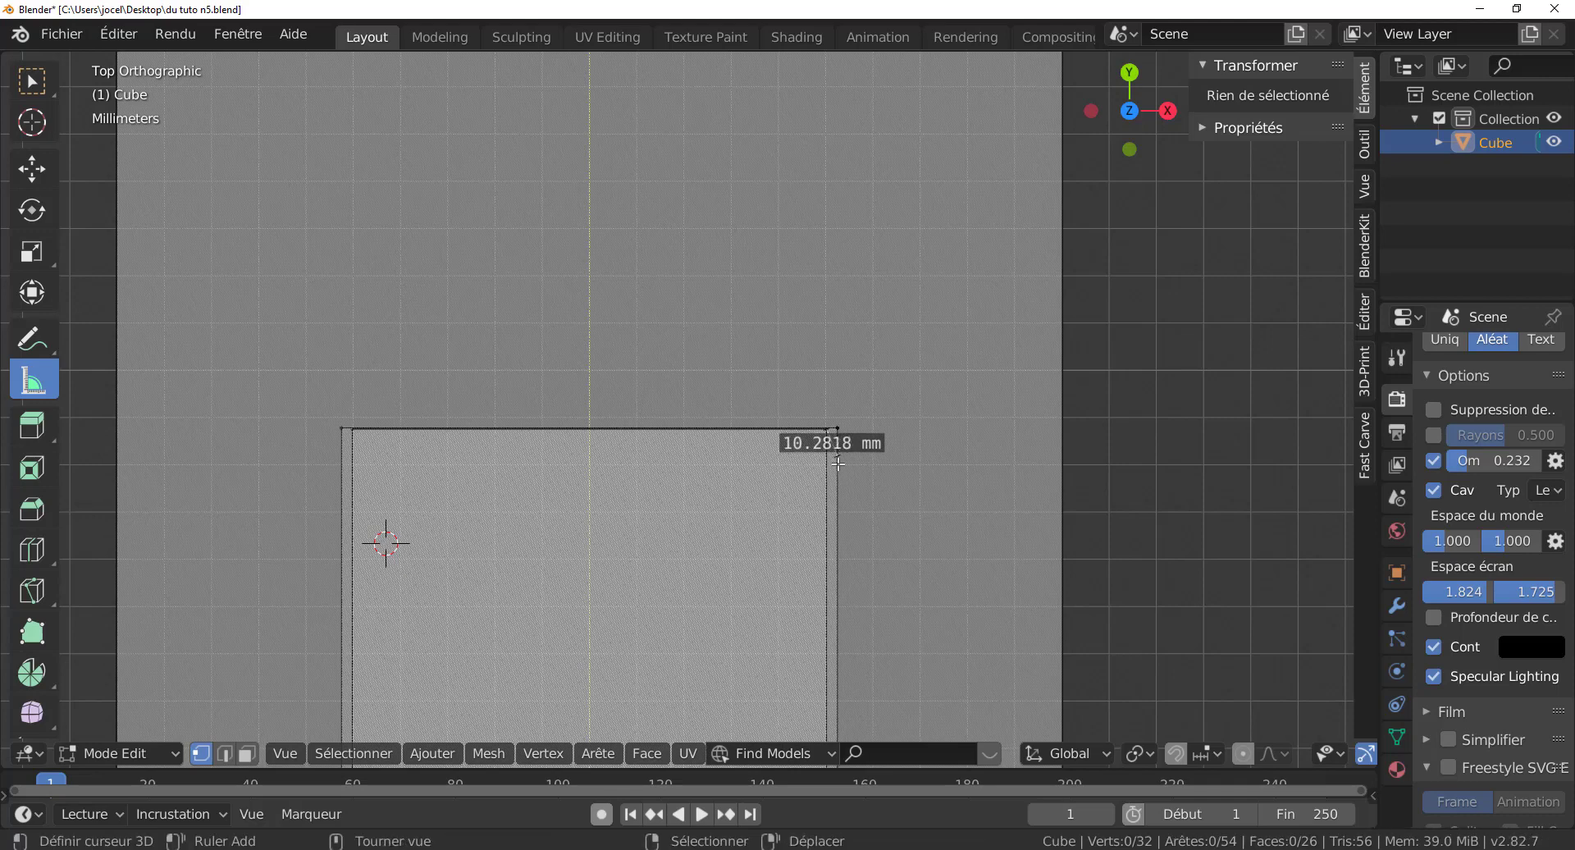
drag(838, 455, 838, 428)
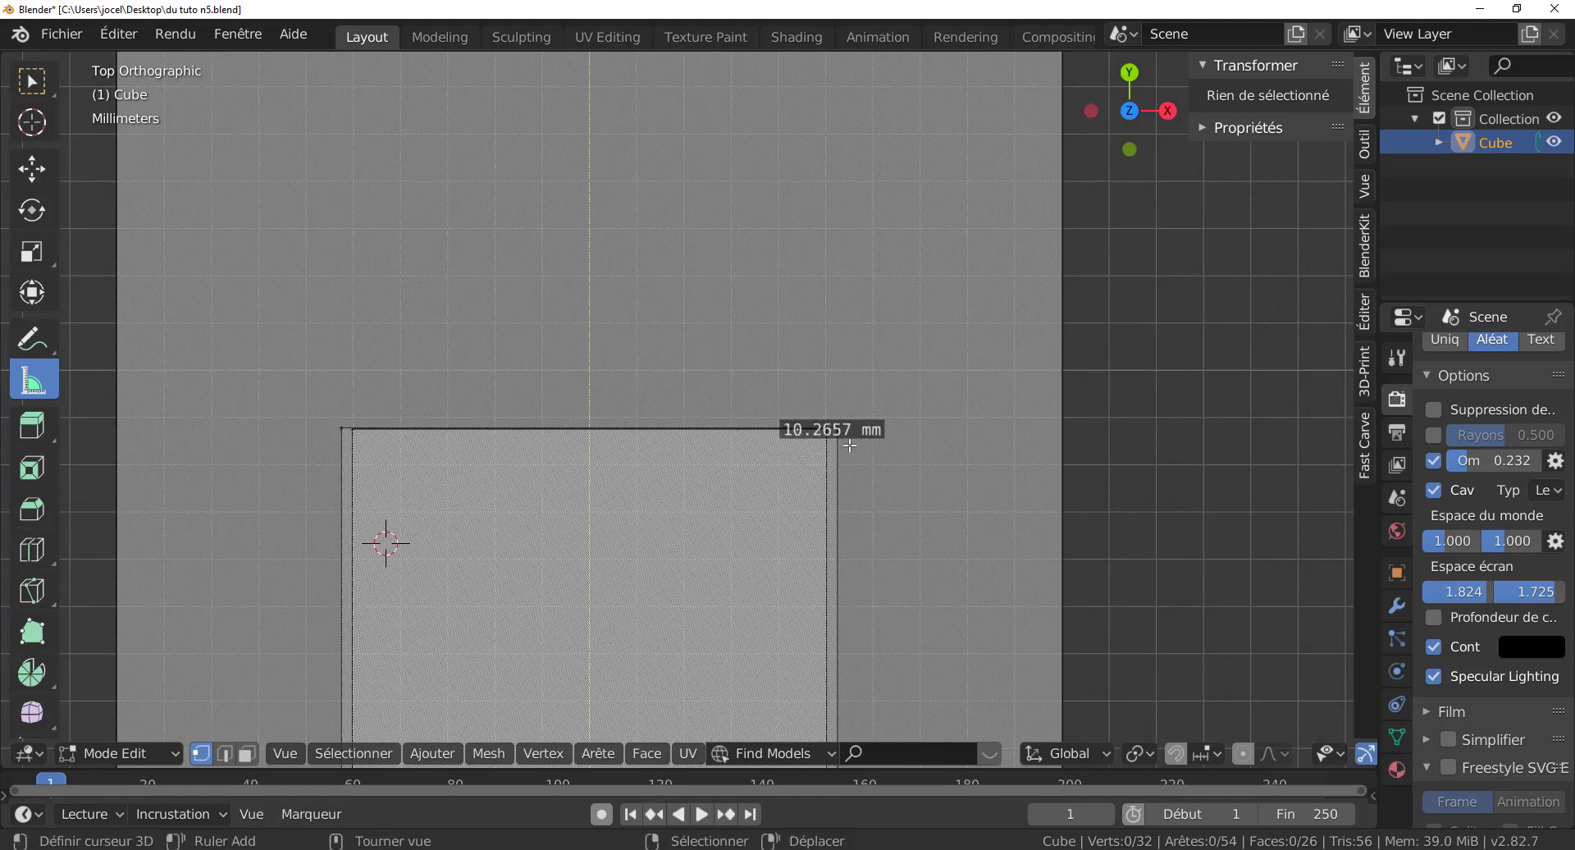
scroll(879, 461, up, 7)
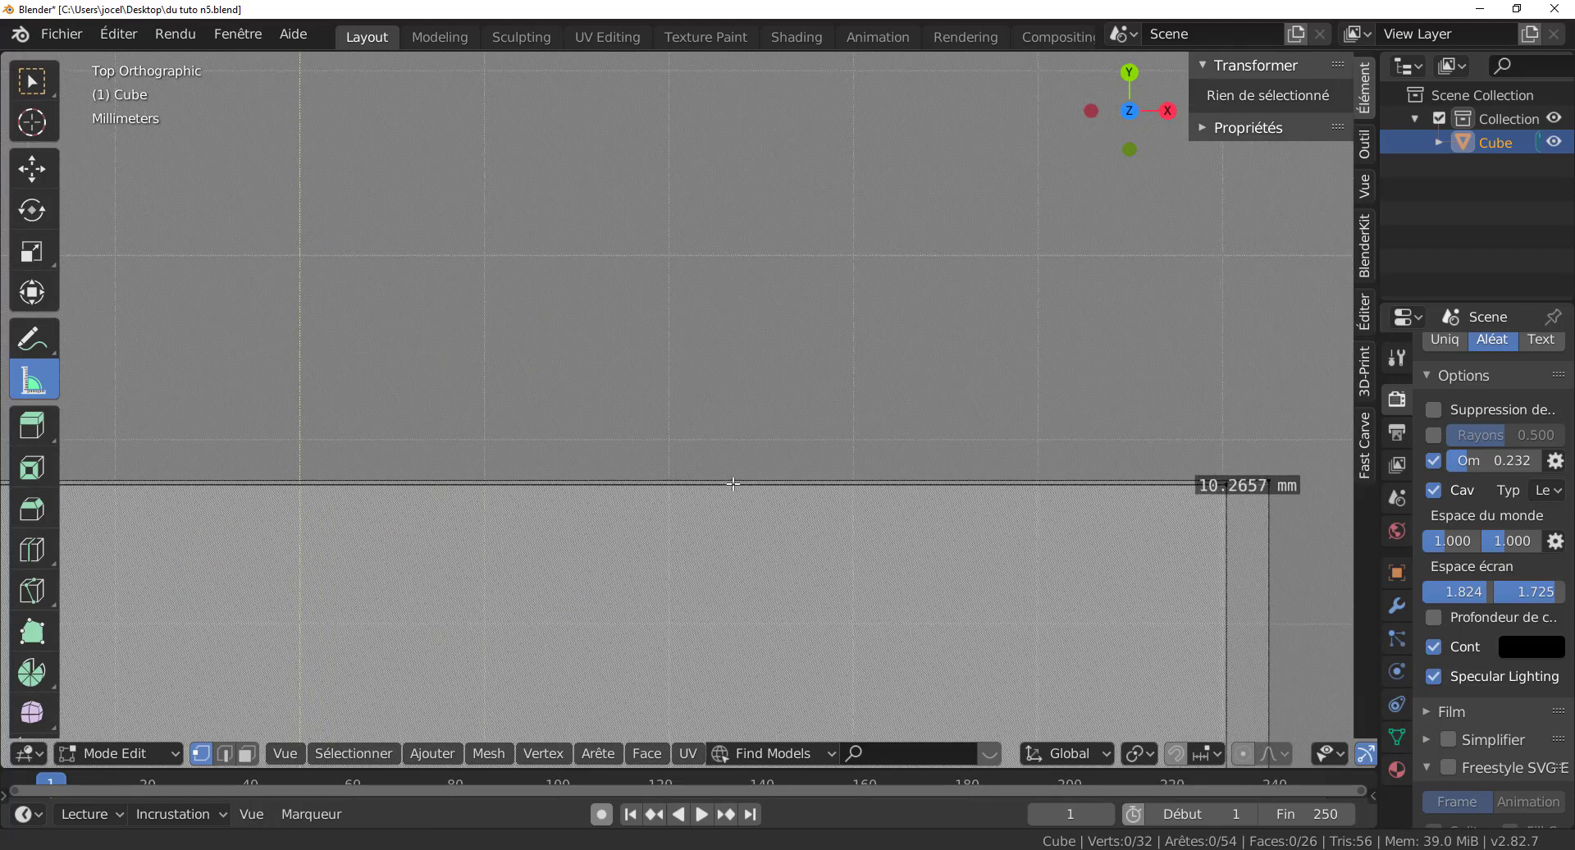
shift+middle_drag(895, 490, 531, 490)
scroll(531, 489, up, 10)
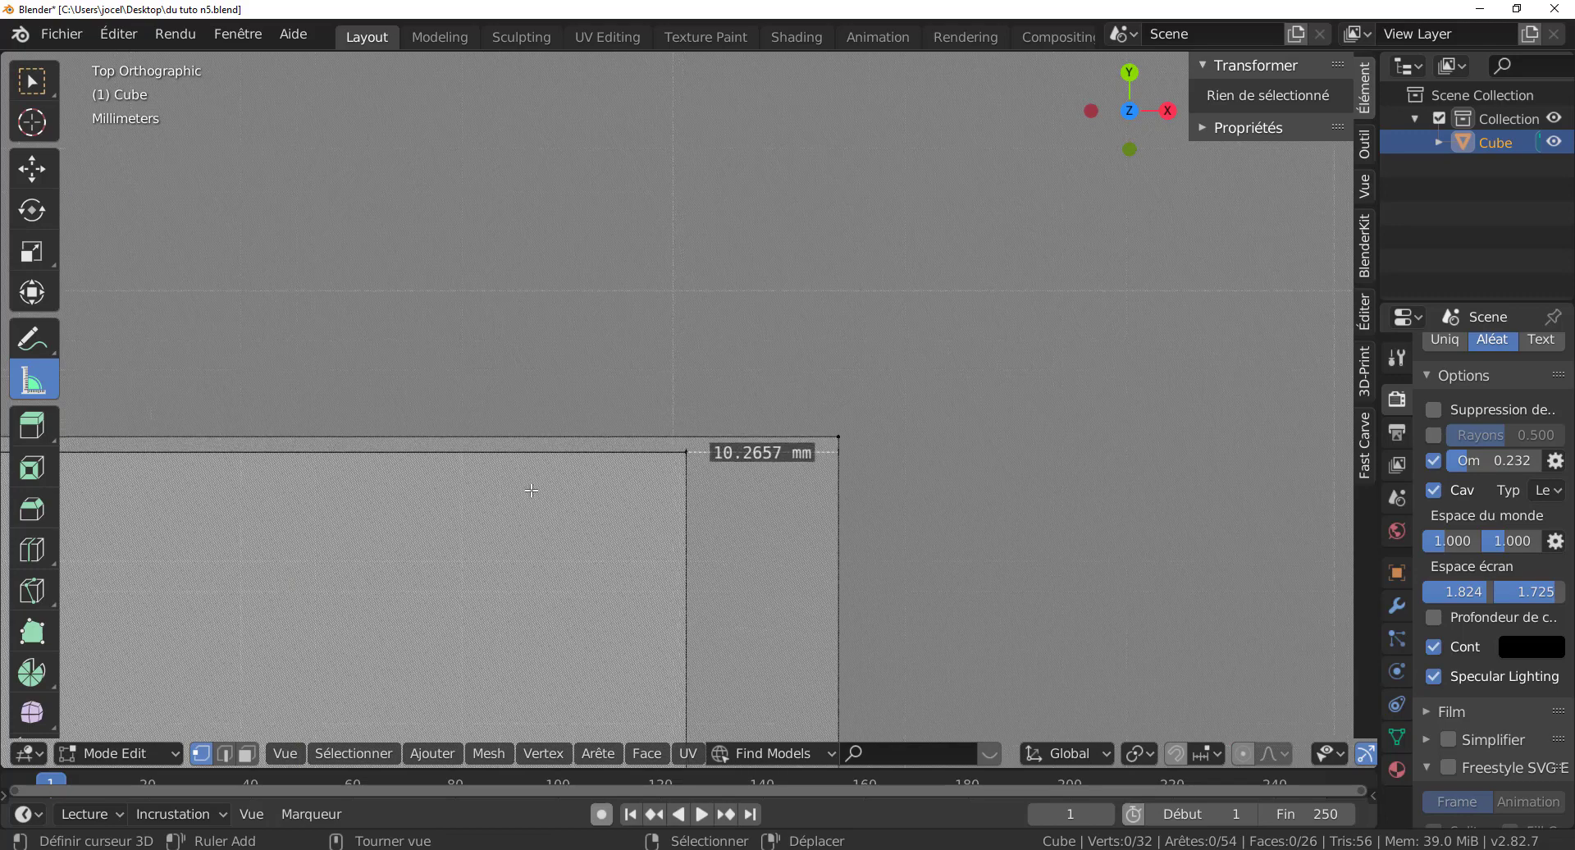
mouse_move(949, 483)
mouse_down()
mouse_move(944, 513)
mouse_move(836, 541)
mouse_move(925, 516)
mouse_move(944, 452)
mouse_move(900, 590)
mouse_move(932, 489)
mouse_up()
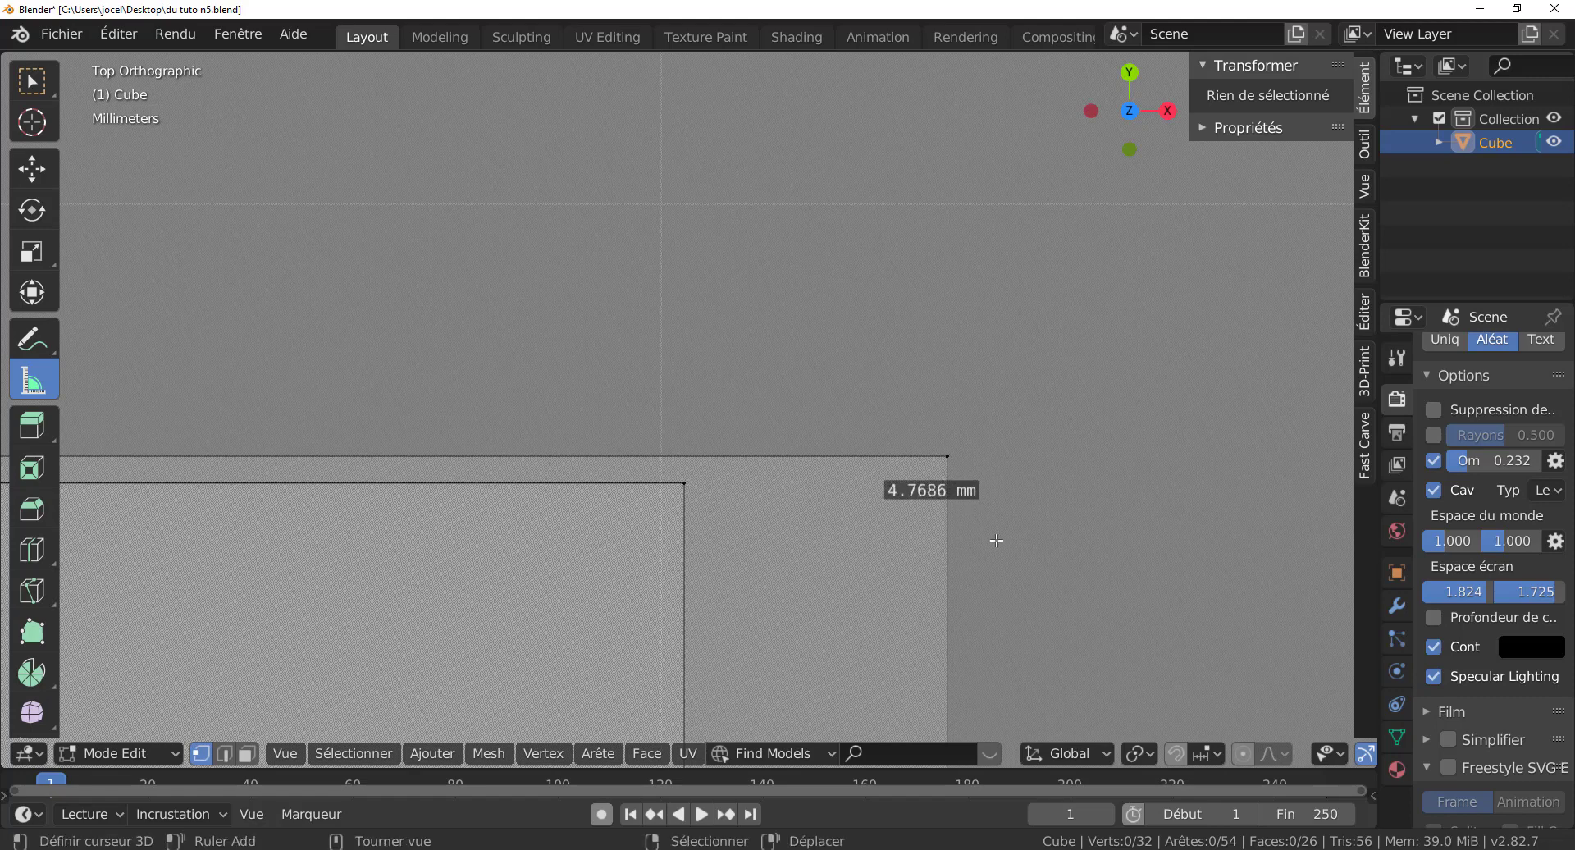
key(Delete)
Step: Measure from the cavity's upper-right corner to the peg's adjacent corner with a snapped ruler, then delete the ruler
drag(1110, 550, 947, 456)
drag(1109, 550, 680, 484)
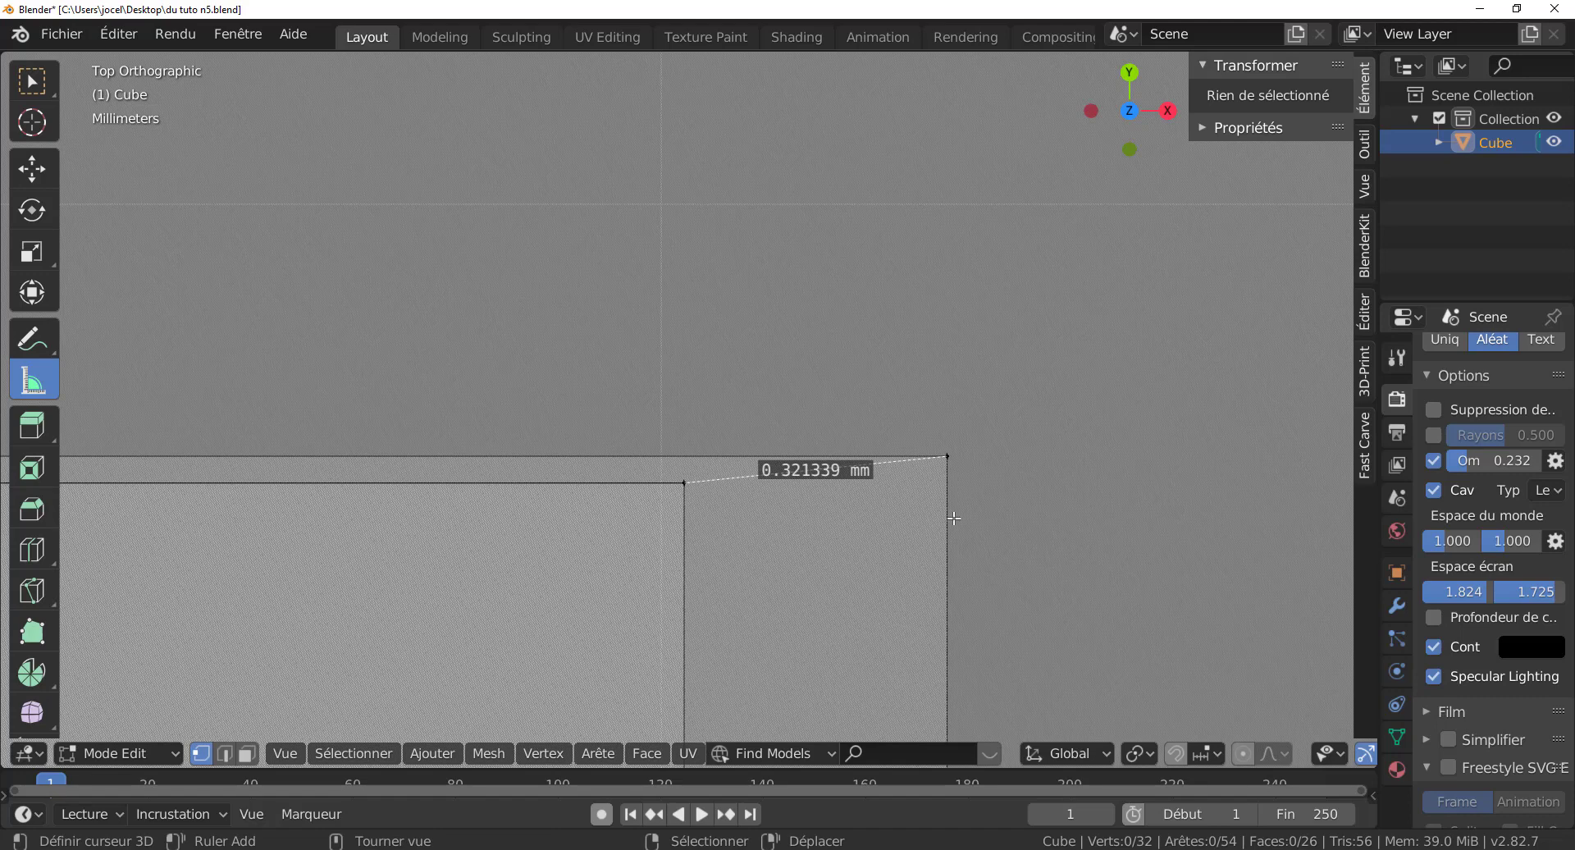
scroll(953, 518, down, 4)
scroll(875, 451, up, 3)
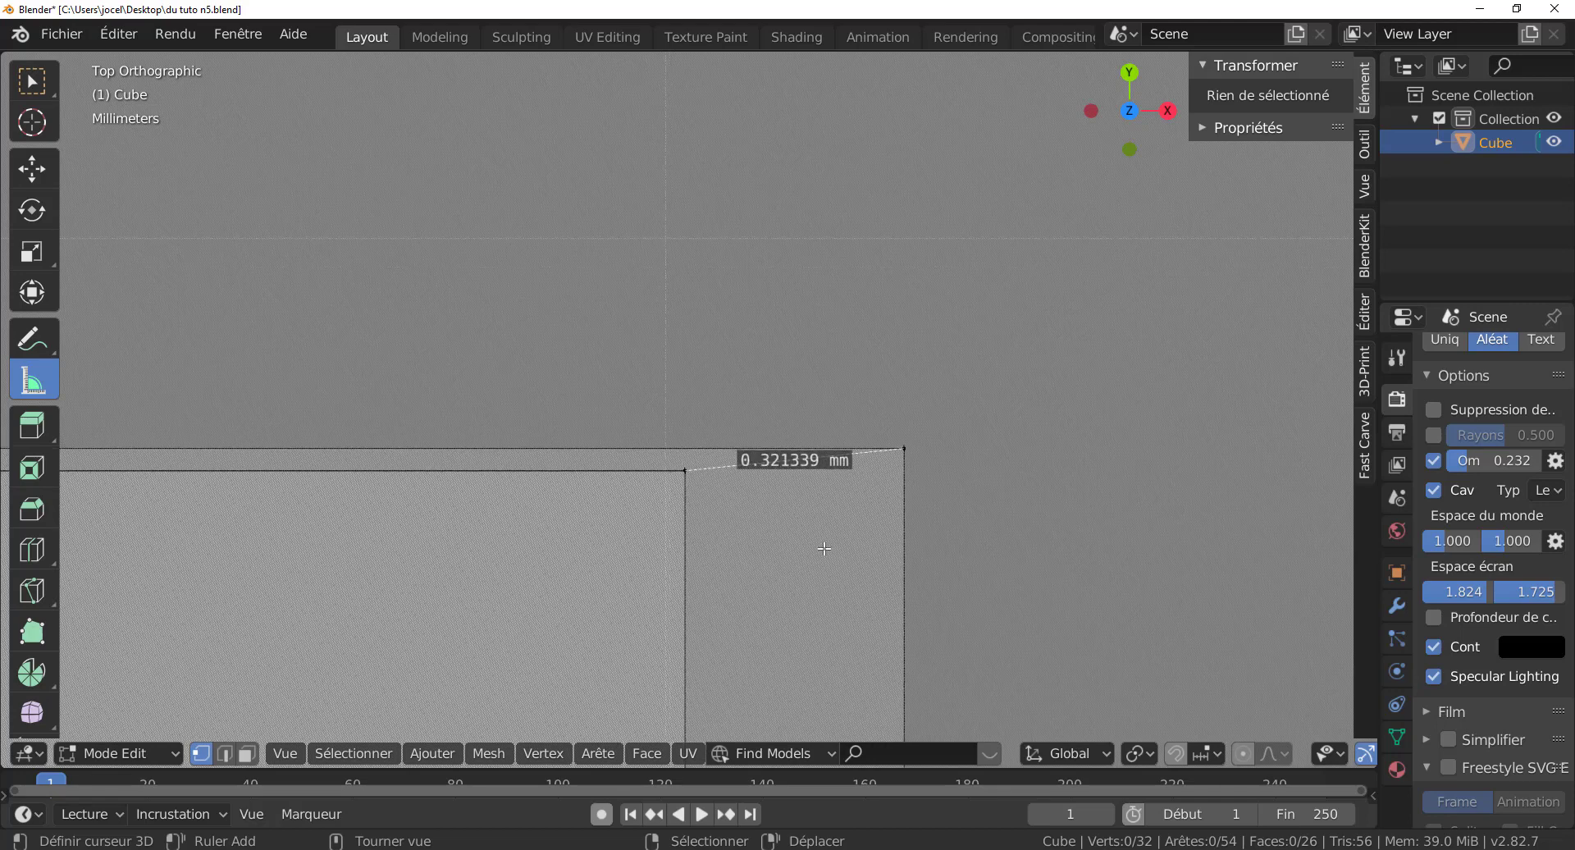
key(Delete)
Step: Repeat the upper-right clearance measurement with a ruler snapped first to the cavity's corner and then the peg's, and delete it
drag(1102, 632, 956, 525)
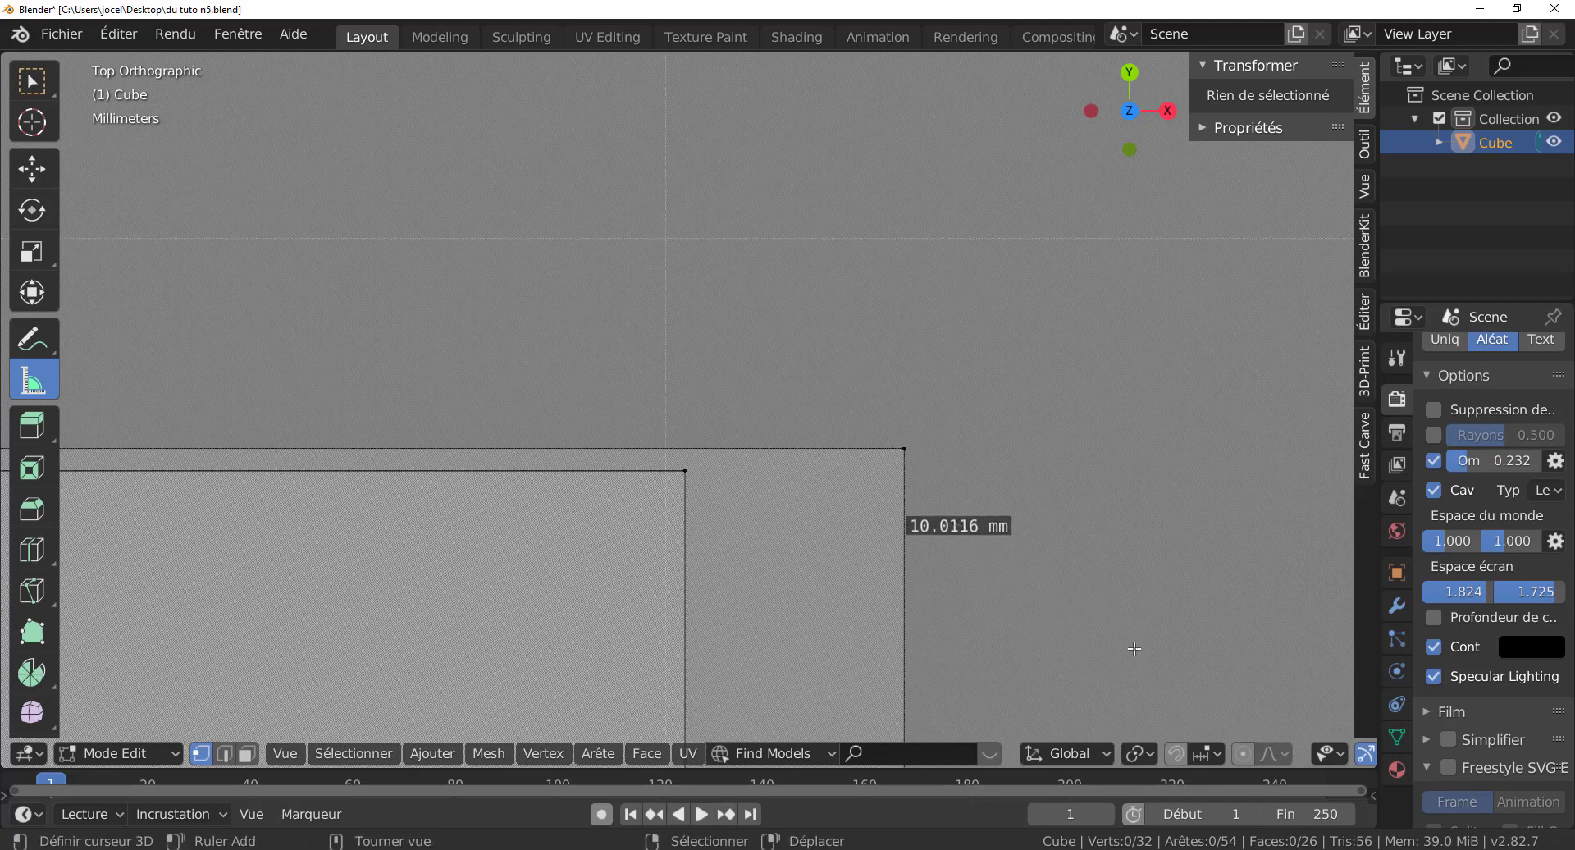
drag(1090, 605, 906, 453)
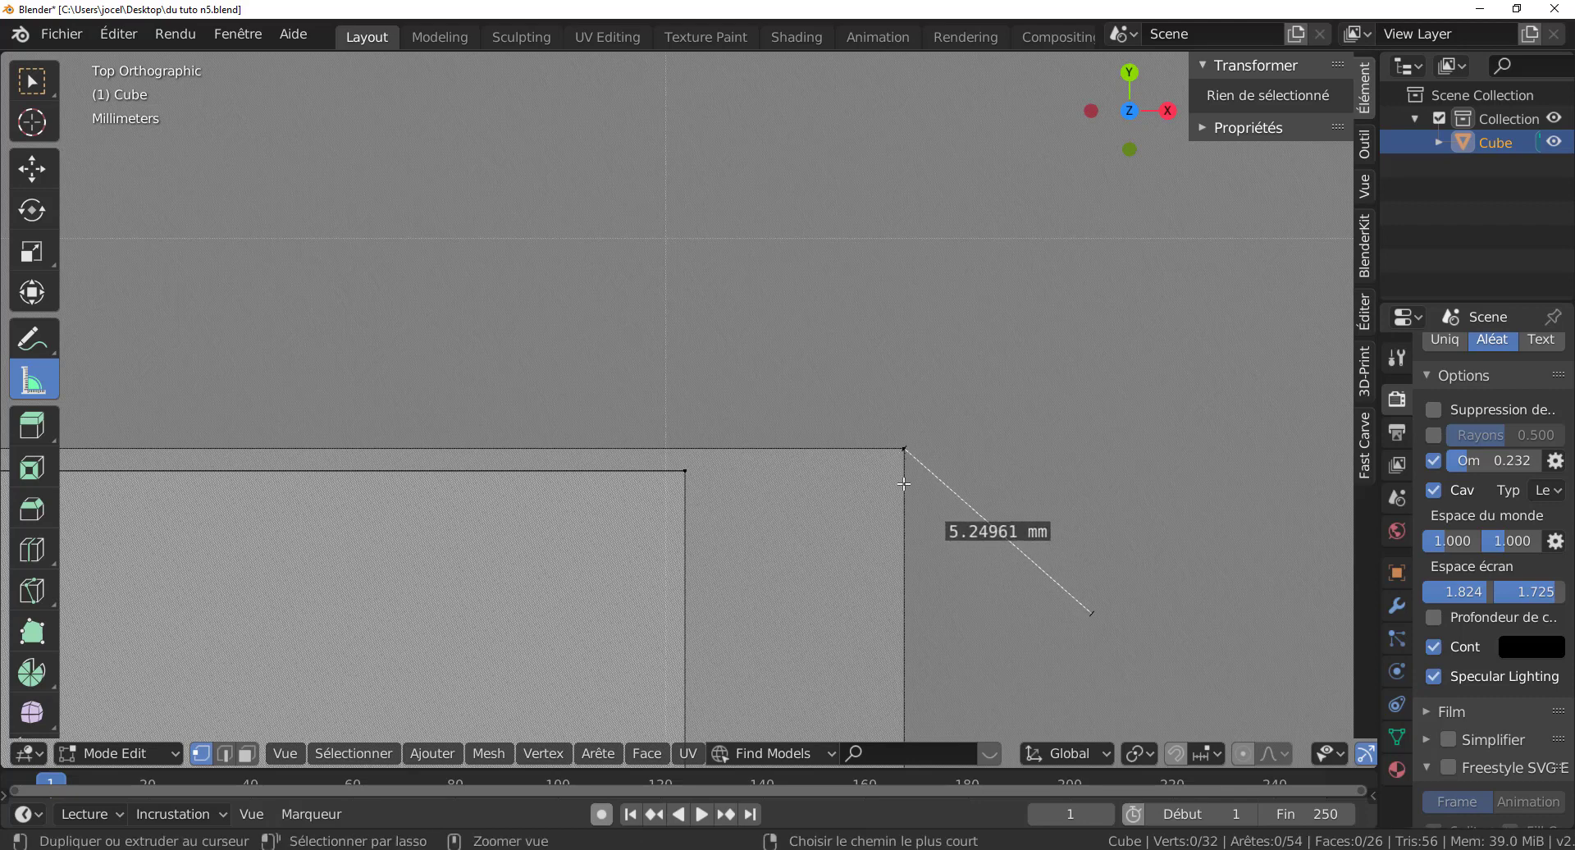
drag(1095, 613, 681, 472)
scroll(803, 498, up, 3)
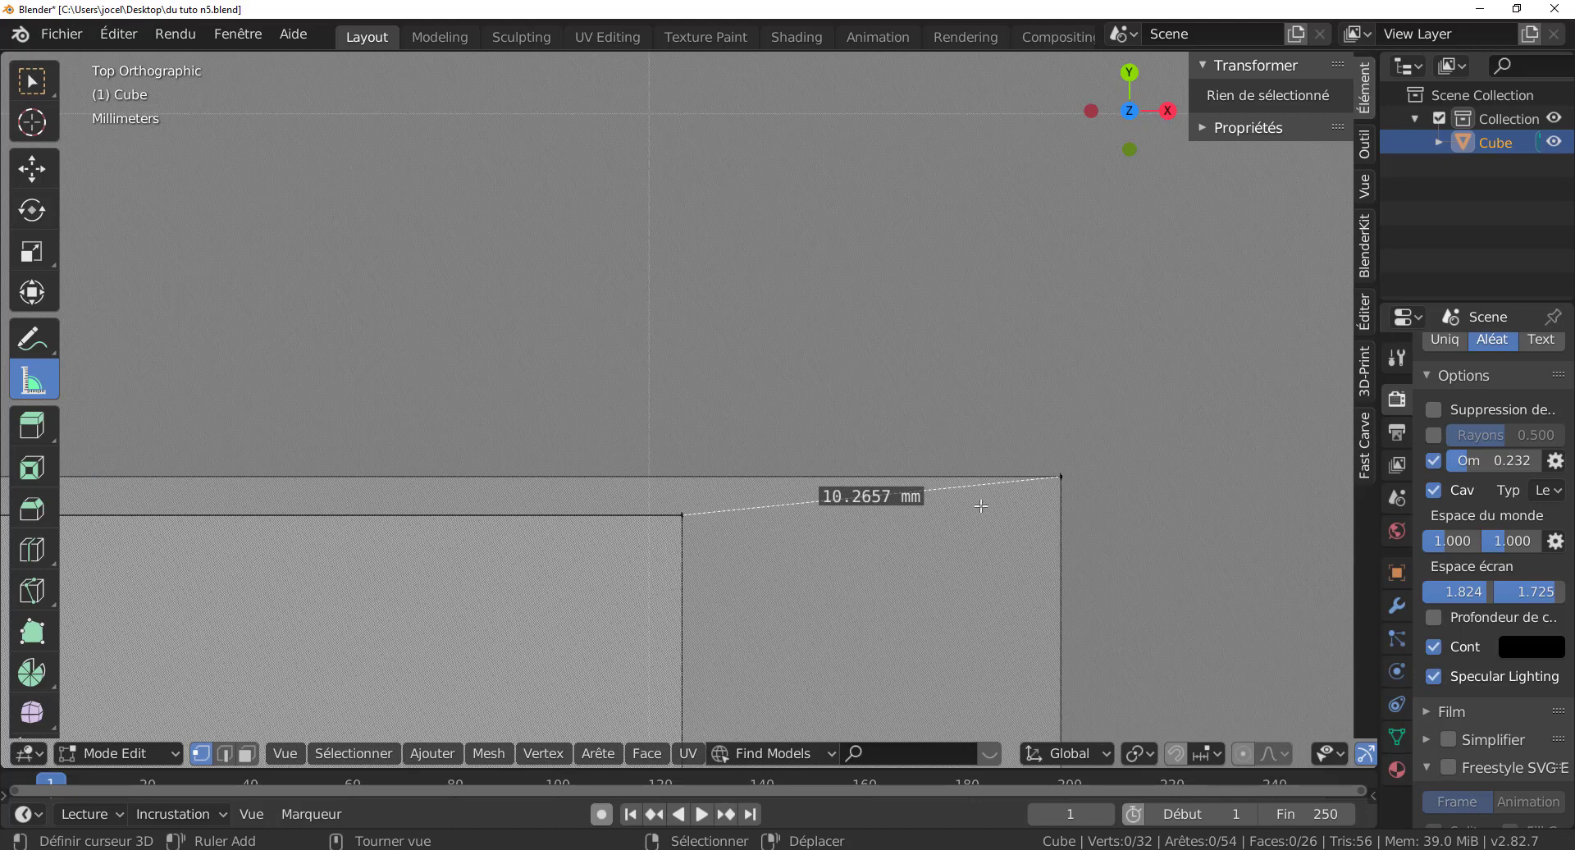
key(Delete)
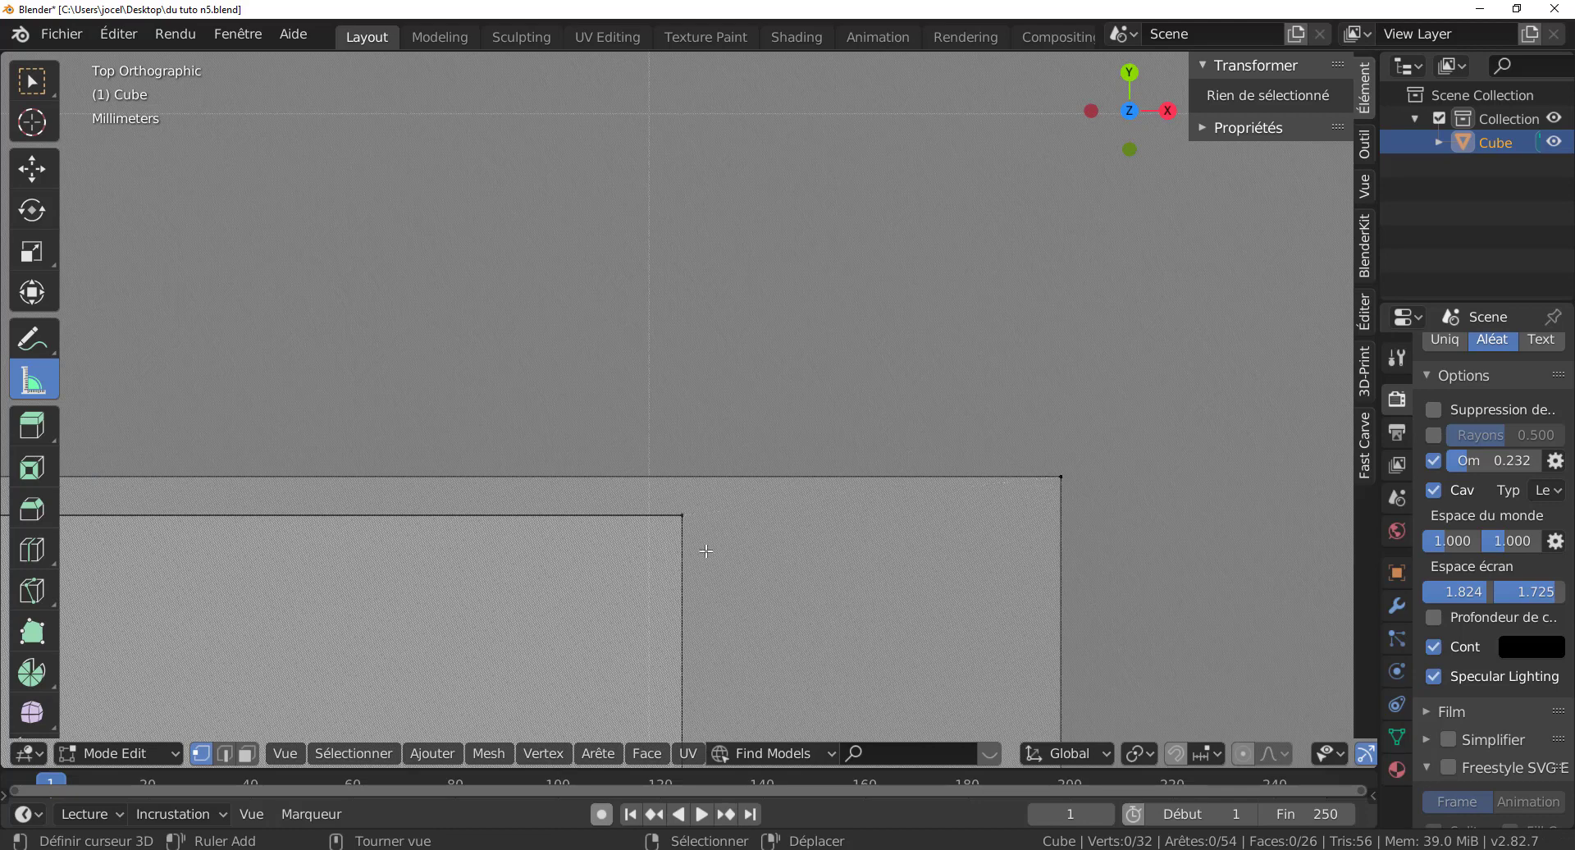
Step: Start a ruler at the peg's upper-right corner, extend its free end to the cavity's corner, and delete it
drag(823, 657, 681, 515)
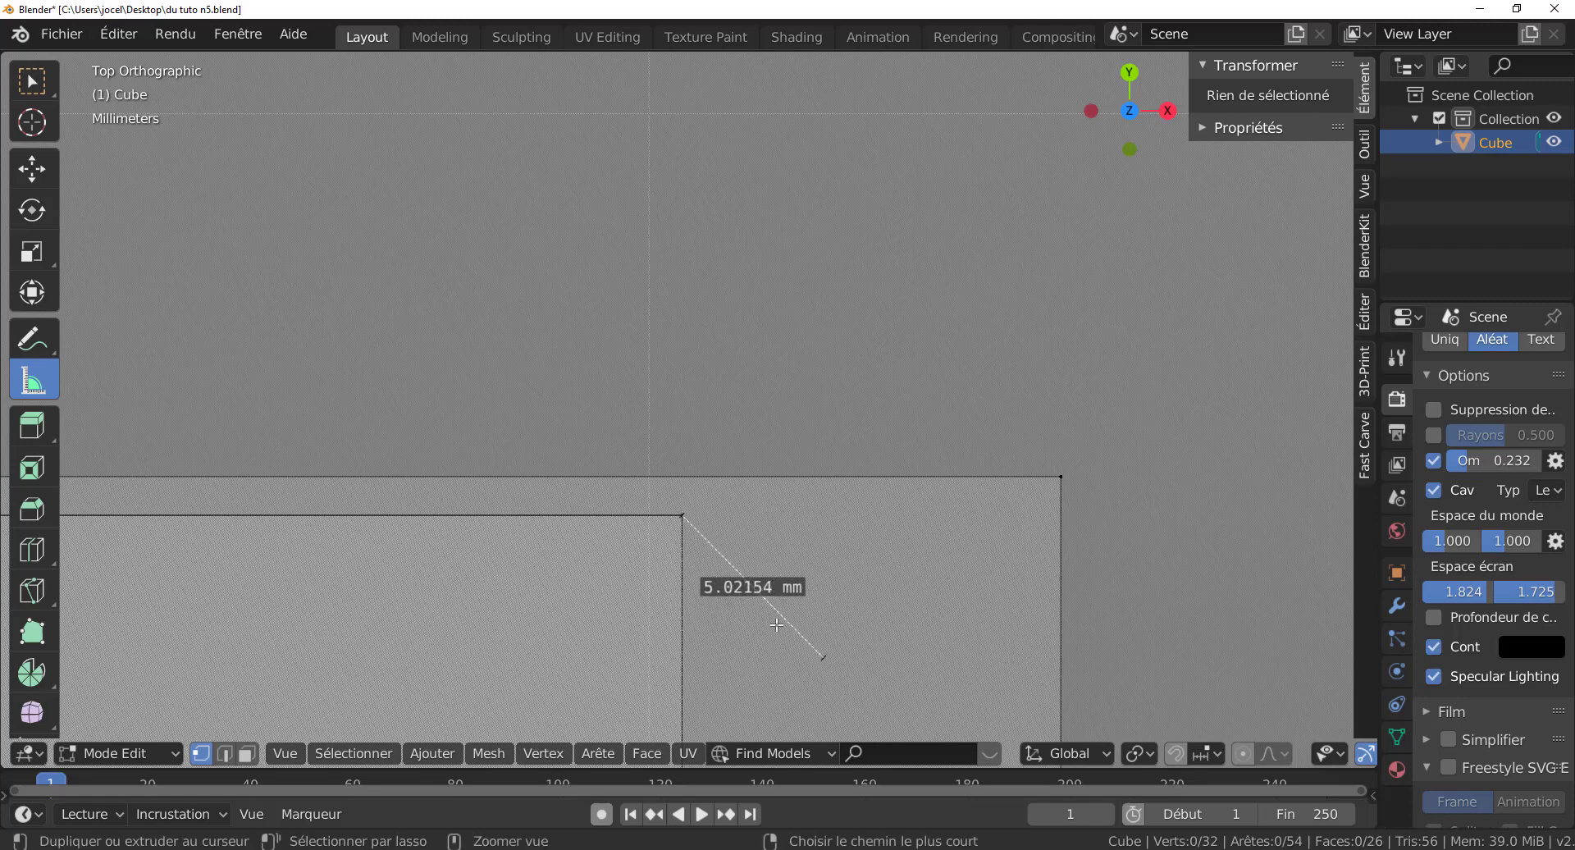
drag(825, 657, 1061, 476)
key(Delete)
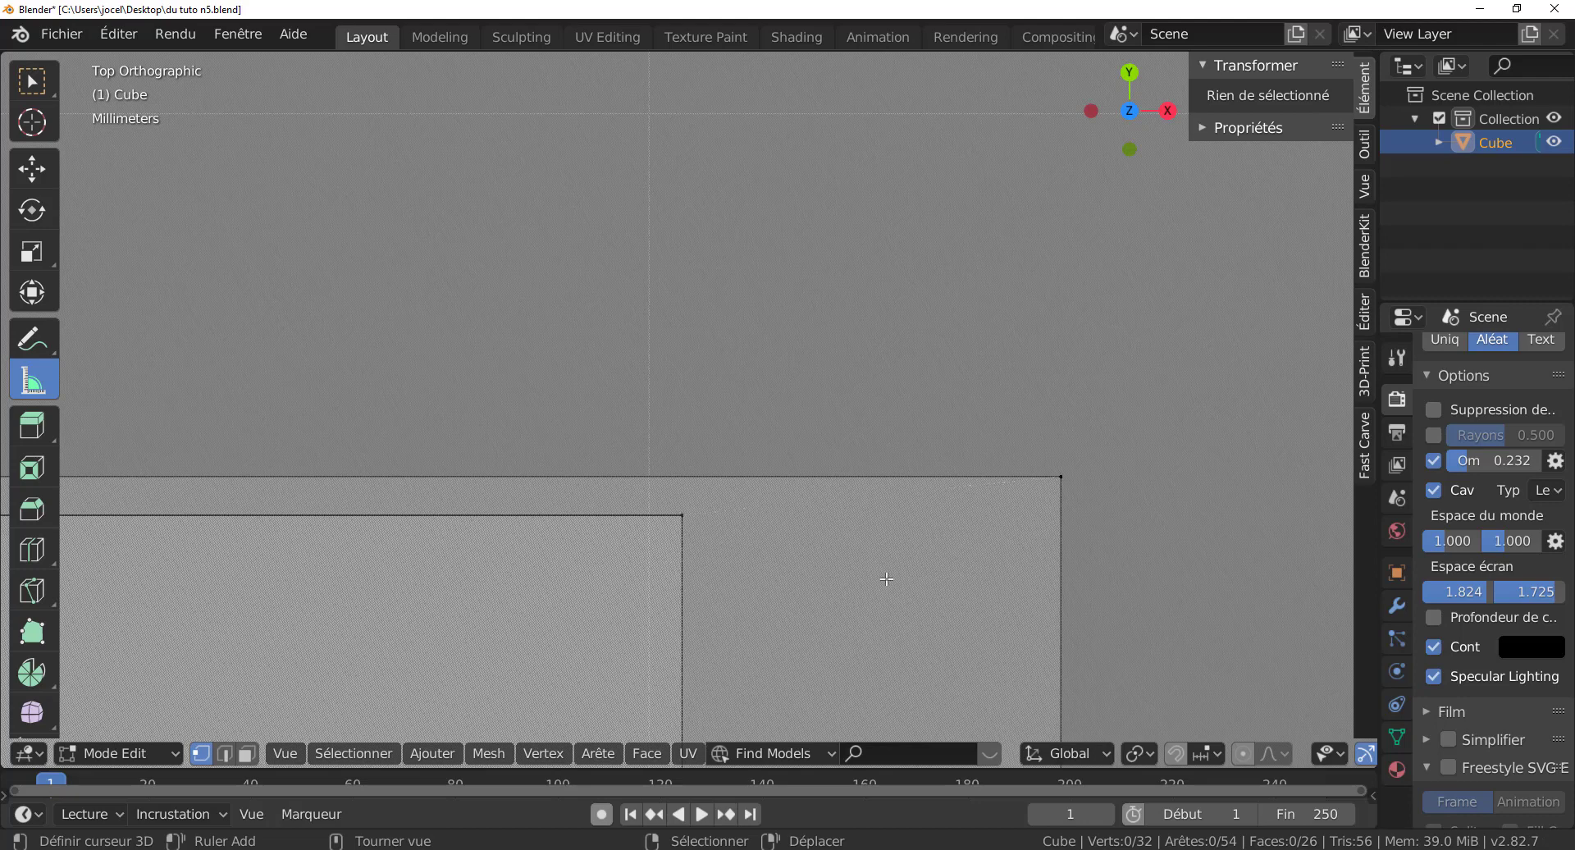
Step: Remeasure the upper-right gap from the peg's corner to the cavity's corner with a new snapped ruler, then delete it
scroll(858, 606, down, 6)
drag(1058, 655, 687, 445)
drag(1062, 656, 811, 432)
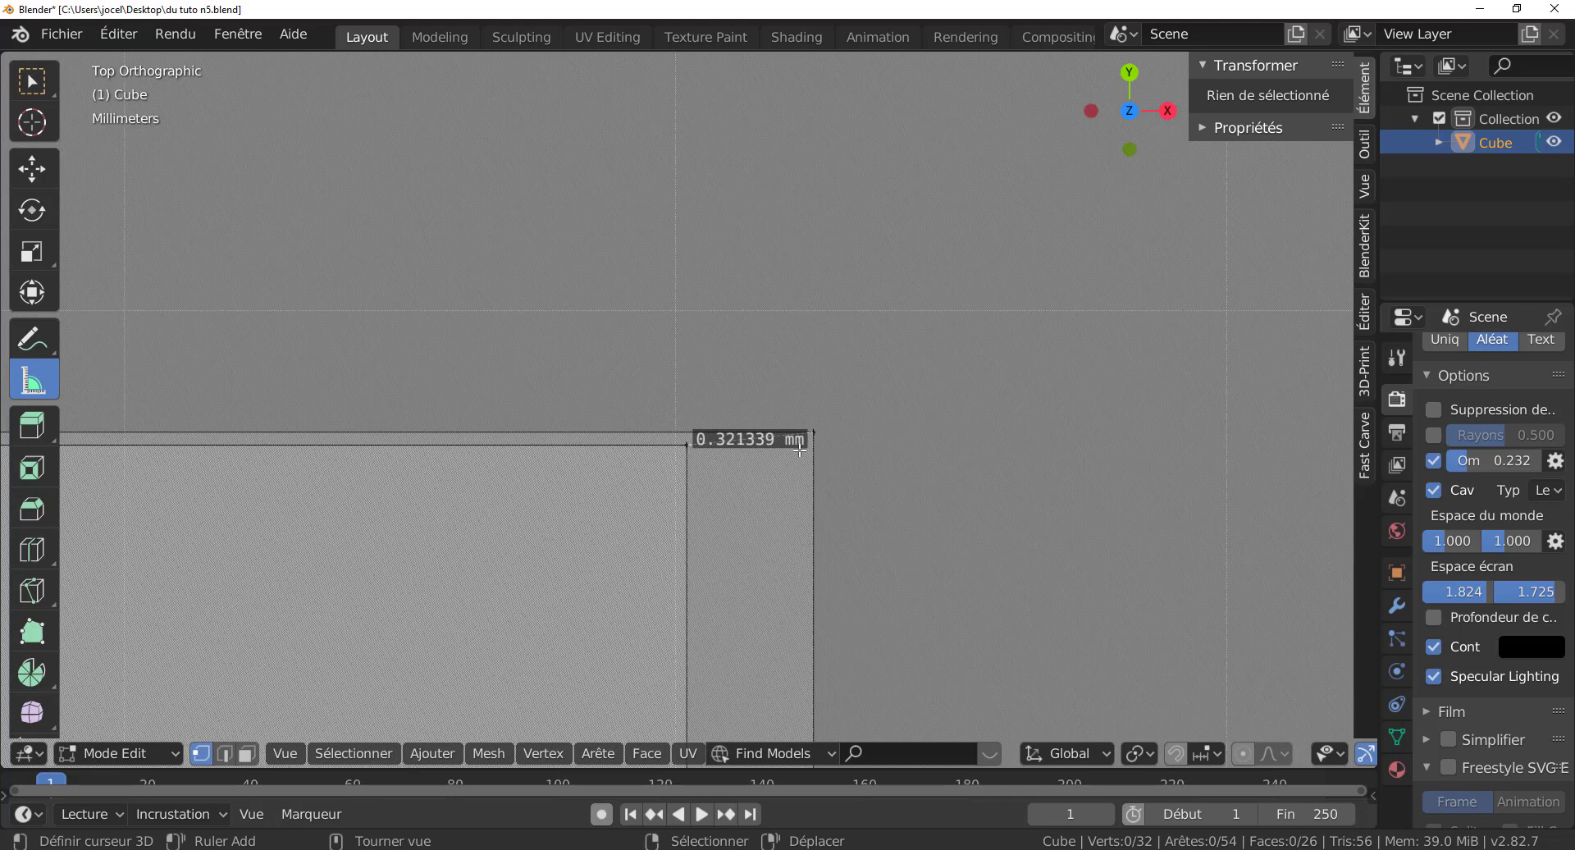
scroll(799, 453, up, 3)
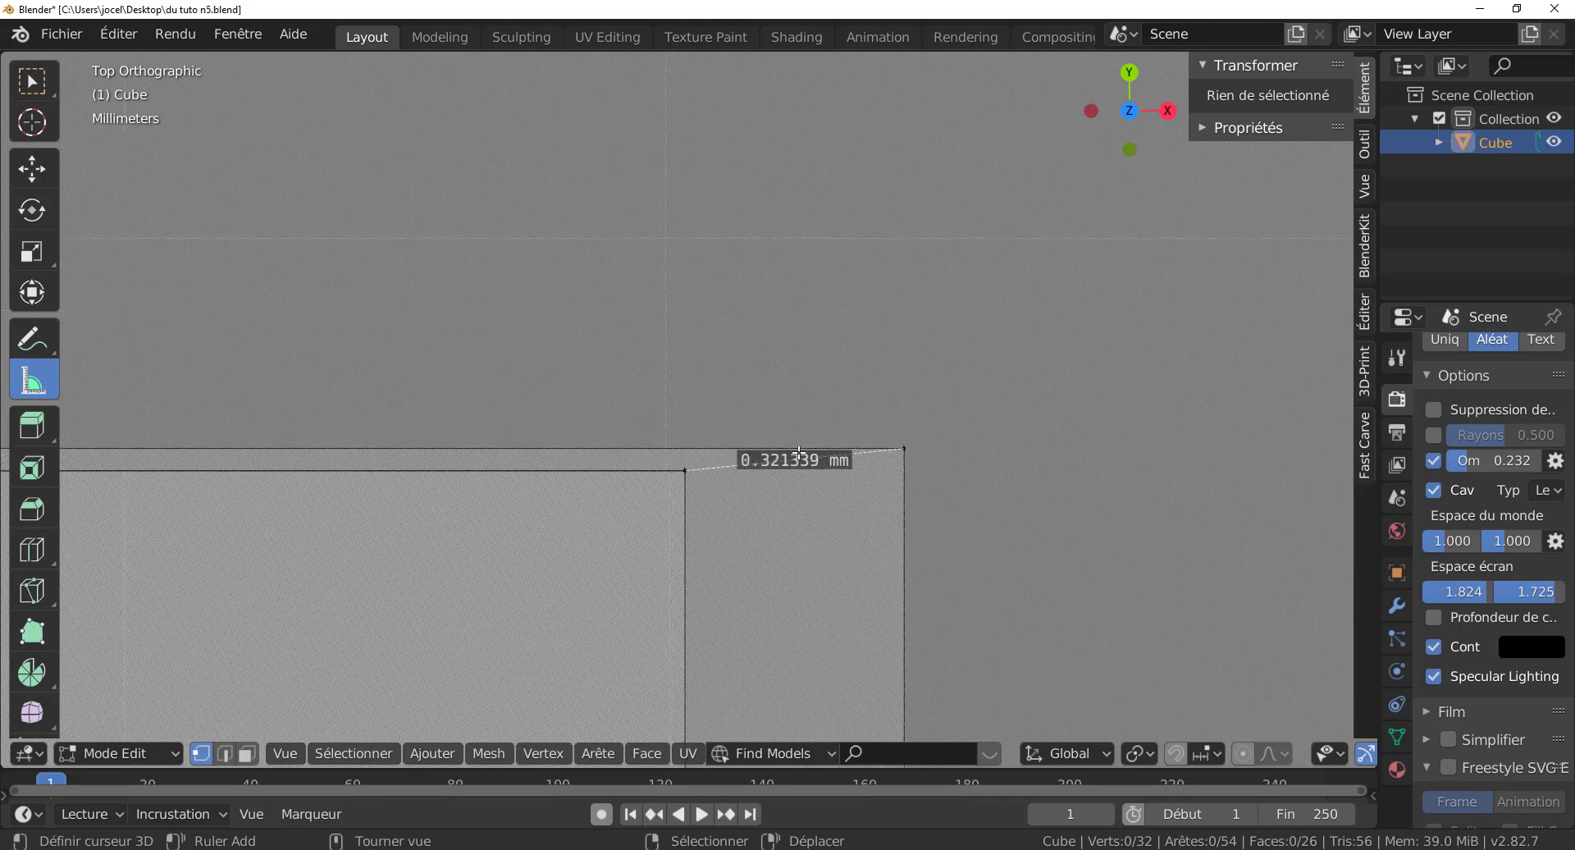
scroll(799, 453, down, 3)
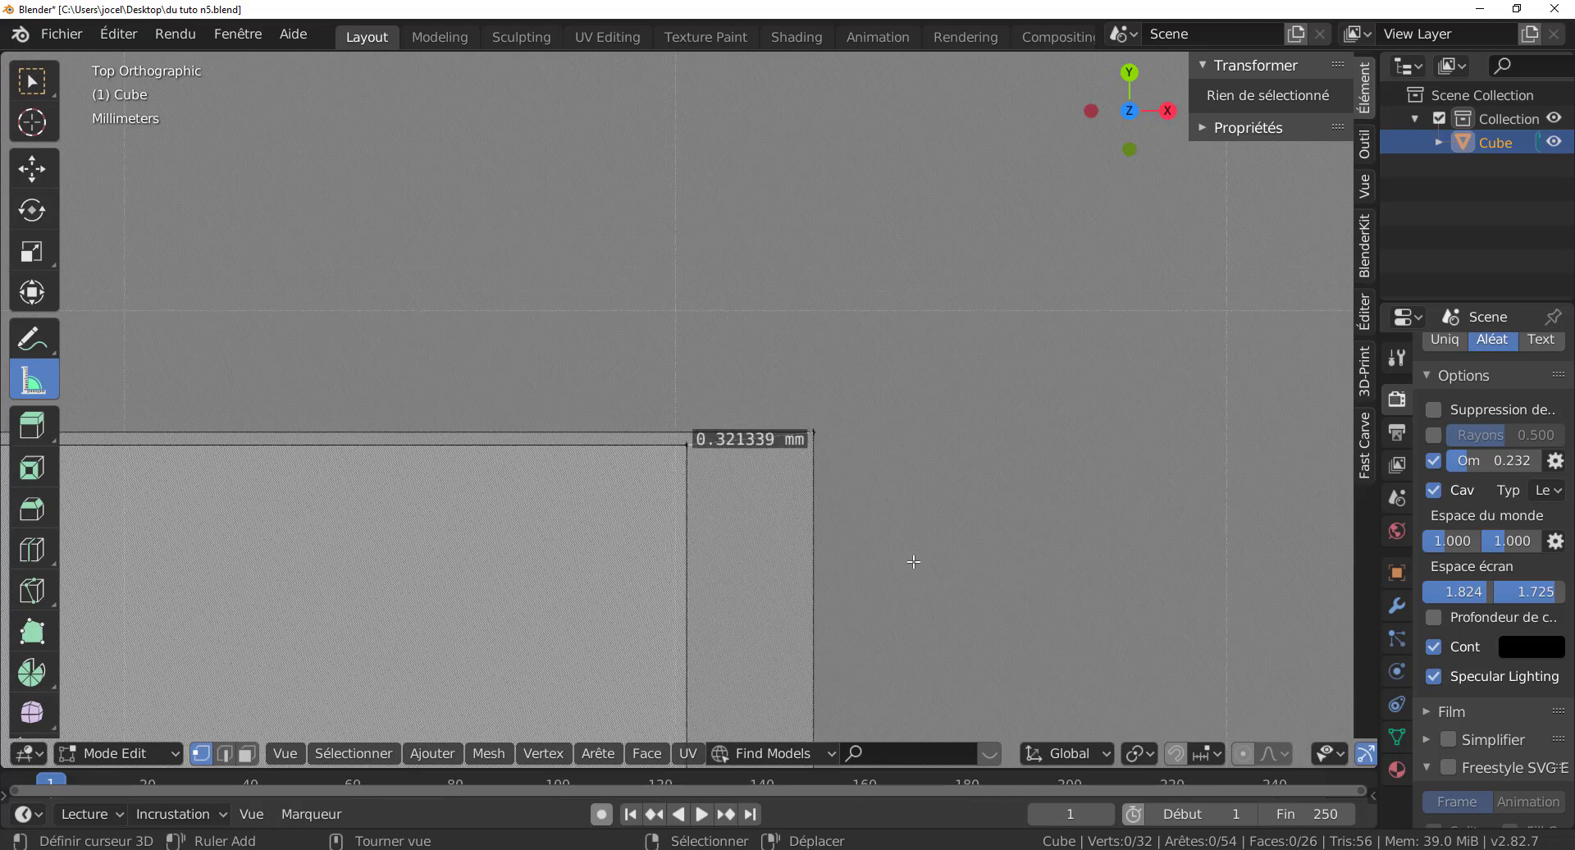
key(Delete)
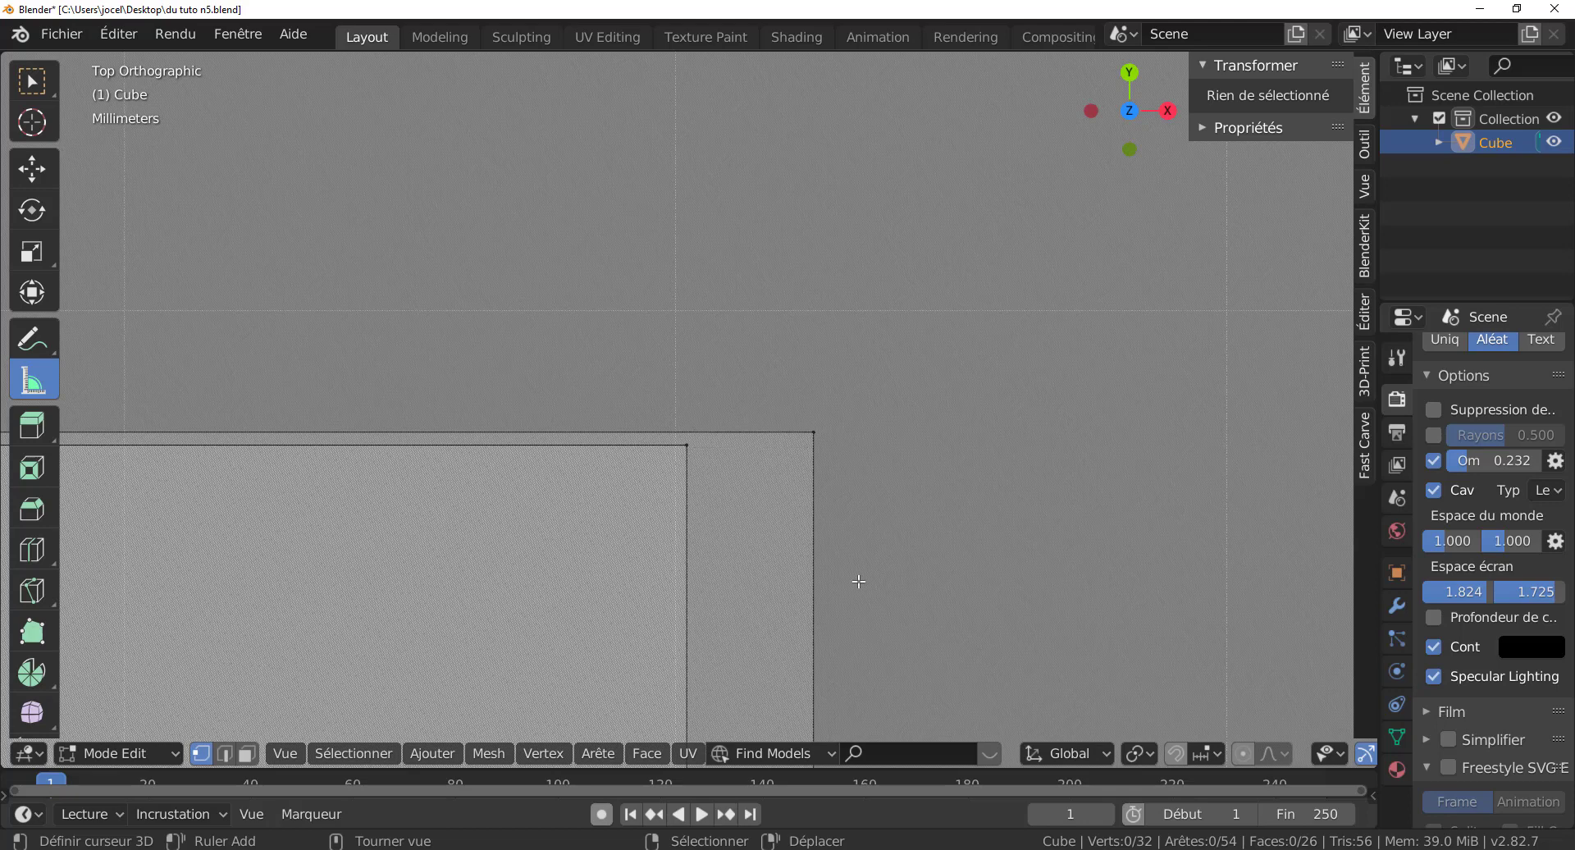
Step: Switch to face selection, select the entire cavity block to examine its edge lengths, and clear the selection
scroll(741, 559, up, 2)
scroll(1017, 588, down, 5)
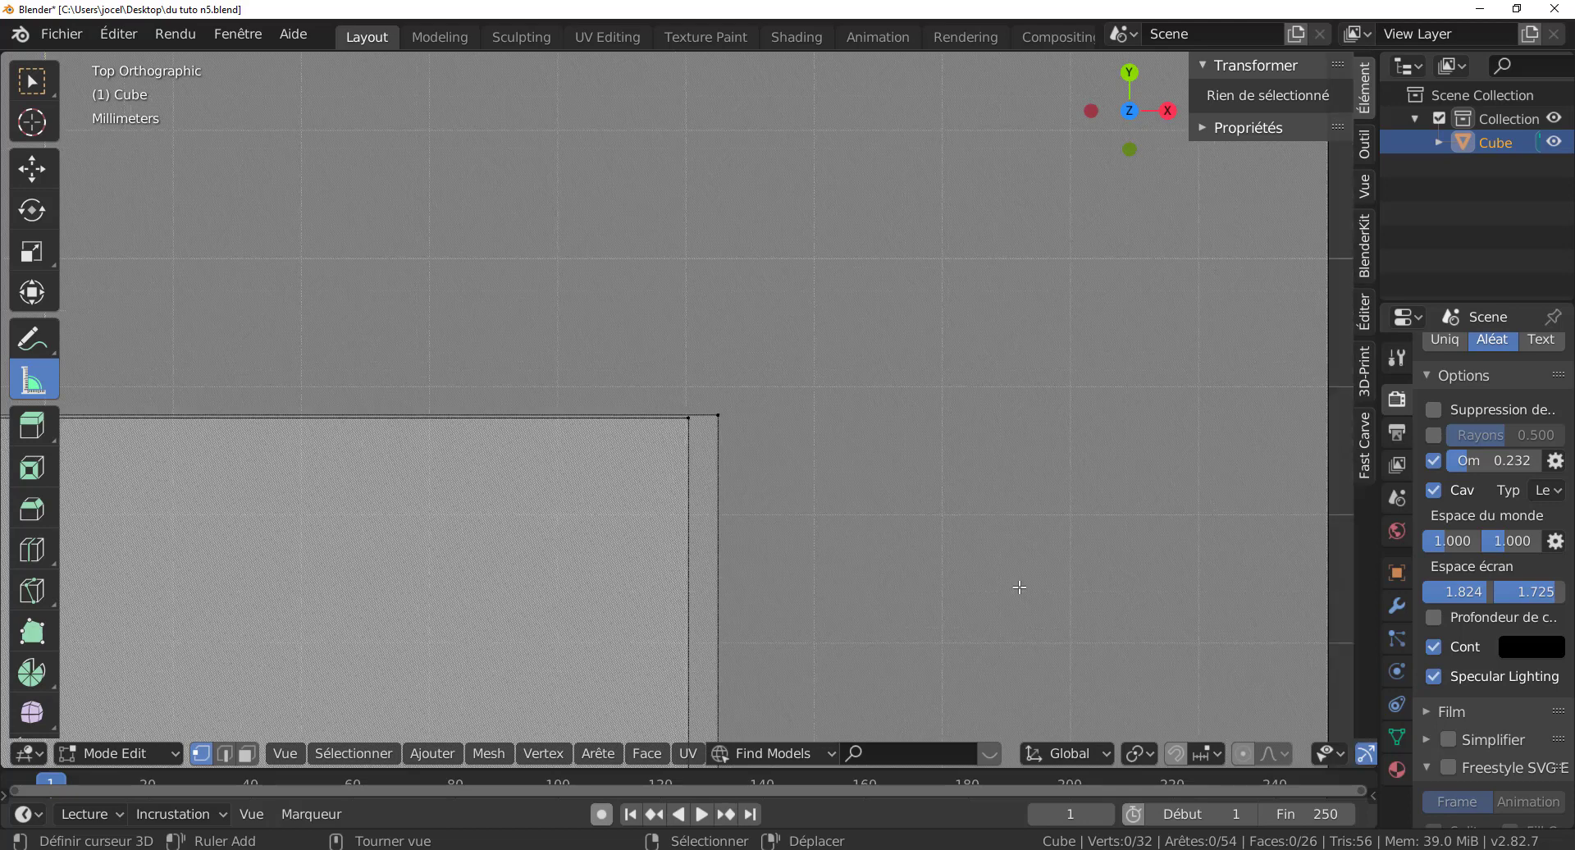
scroll(1132, 569, up, 1)
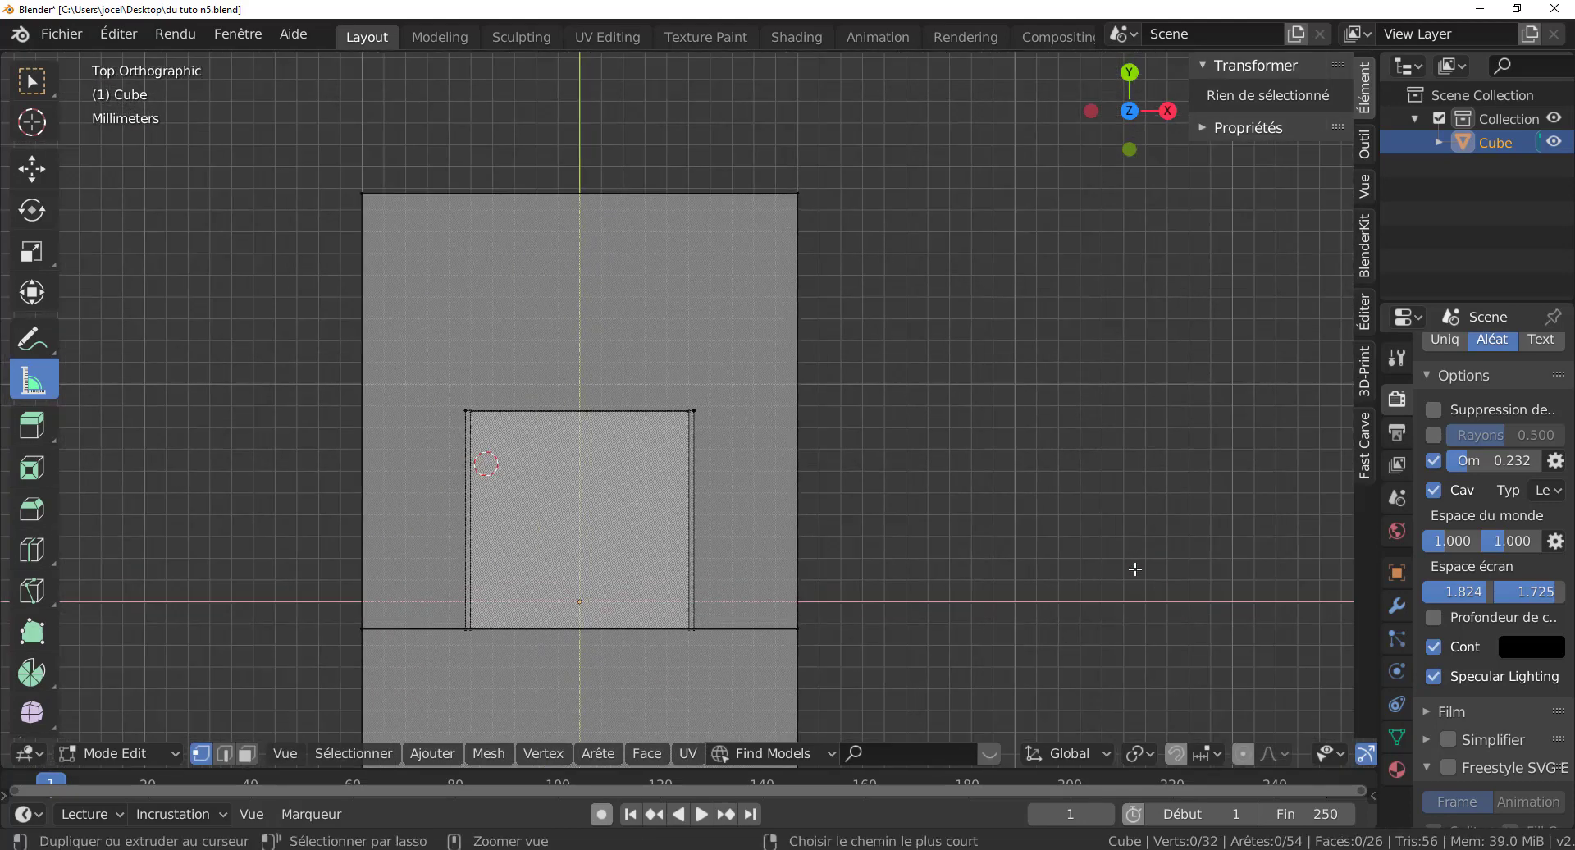
middle_drag(1132, 569, 532, 564)
click(565, 559)
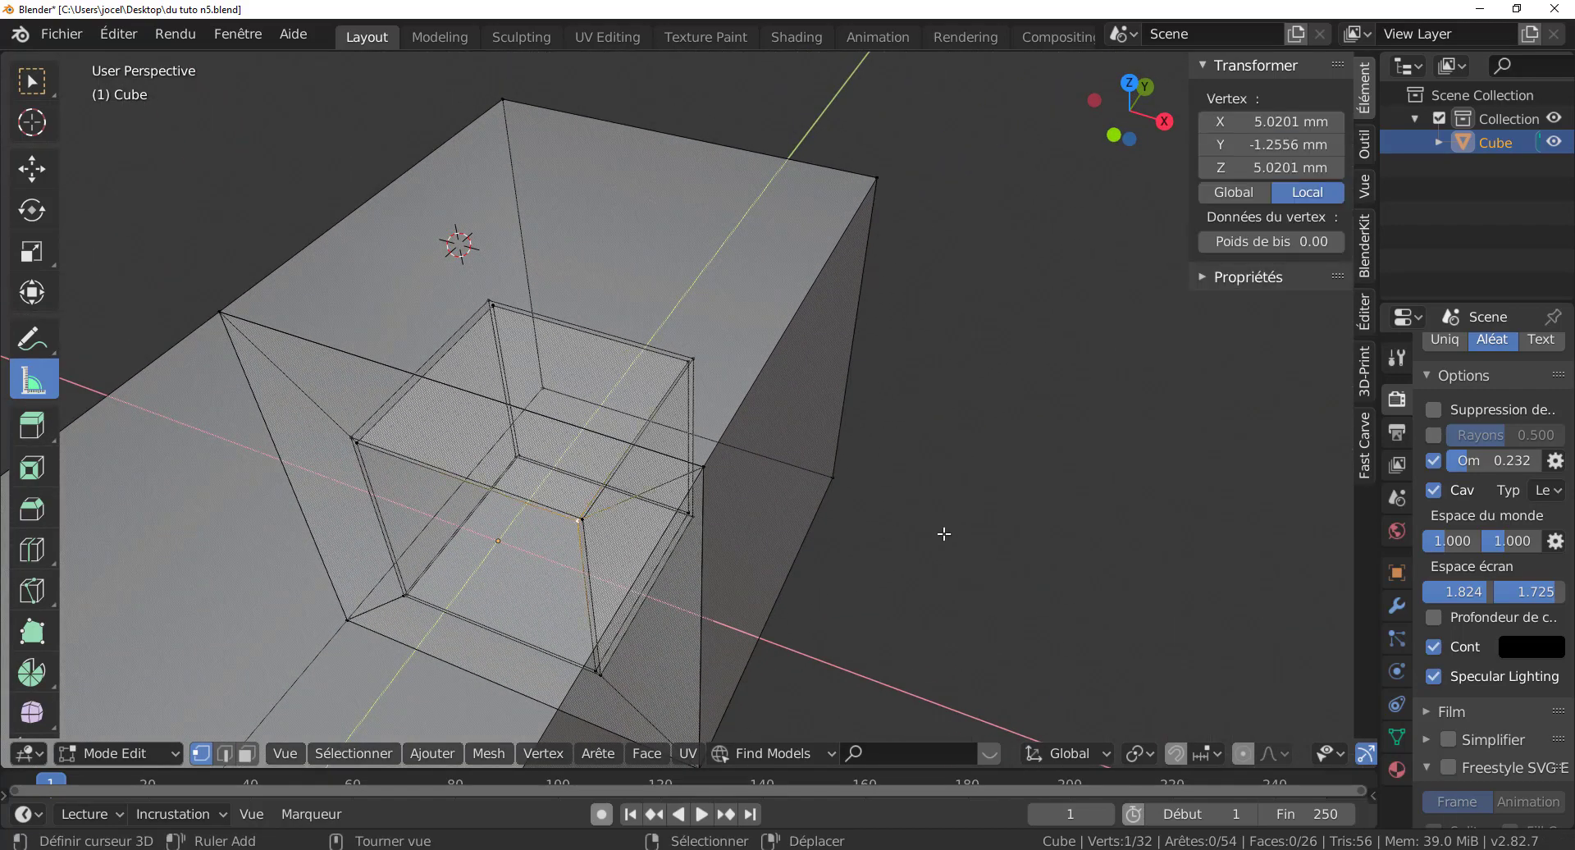
click(246, 753)
click(799, 490)
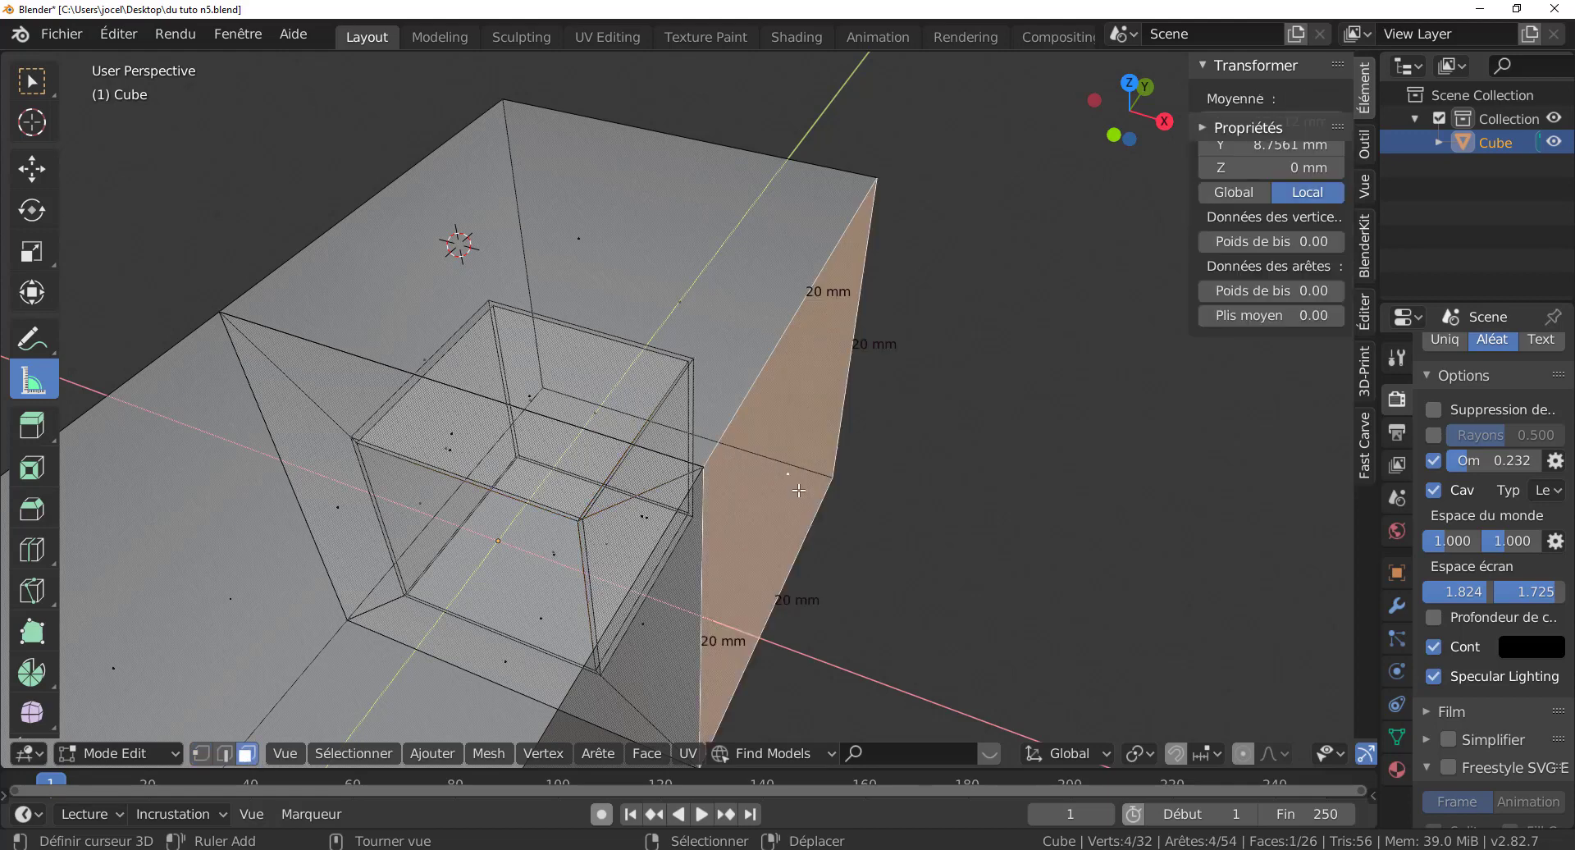
key(ctrl+l)
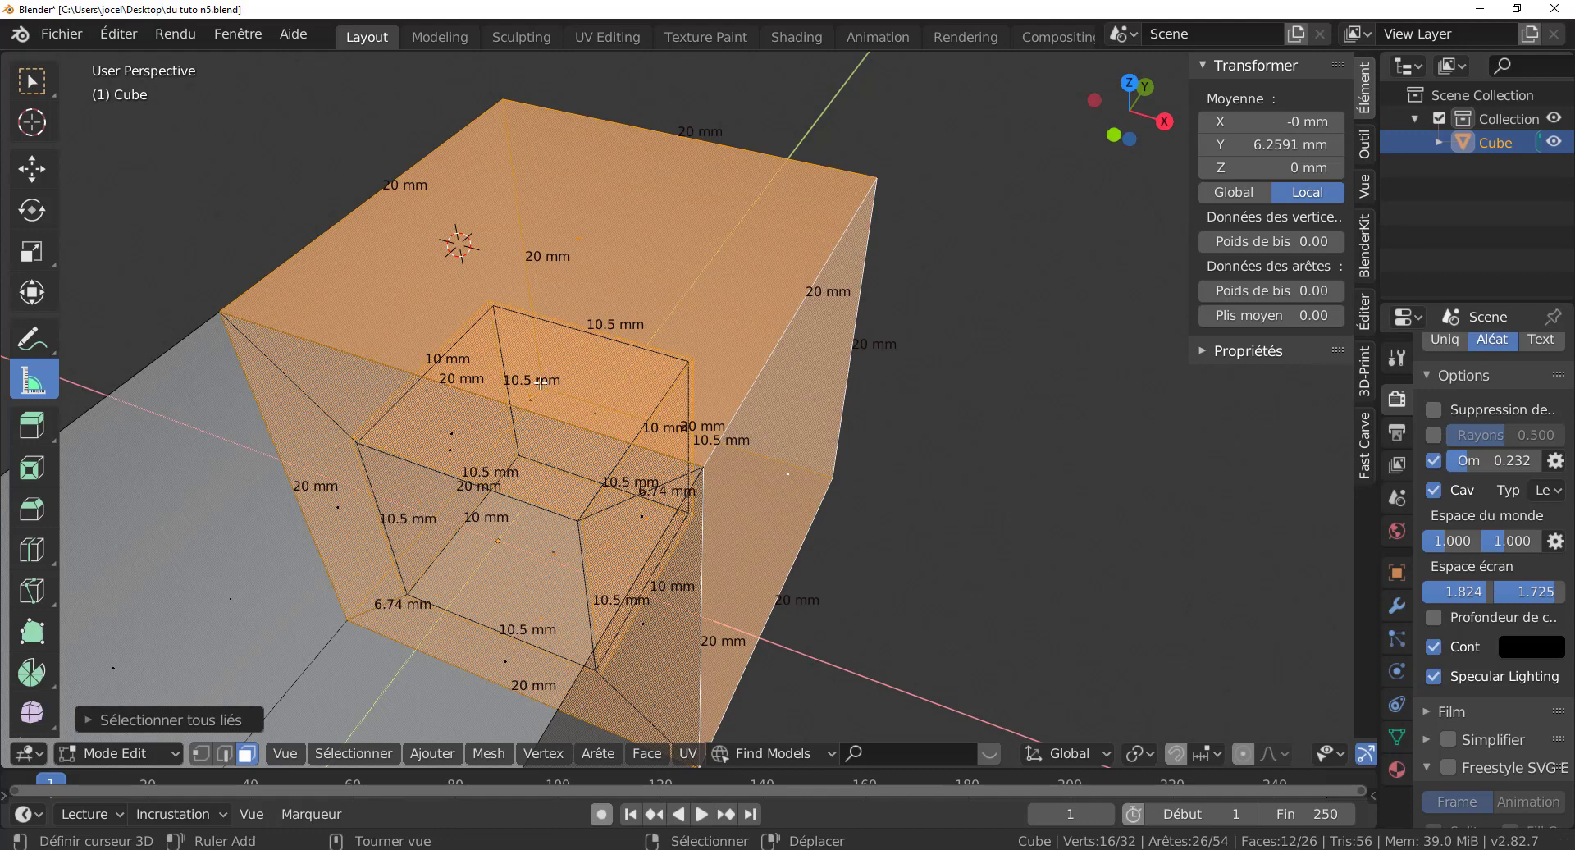
scroll(502, 424, up, 2)
scroll(502, 420, down, 2)
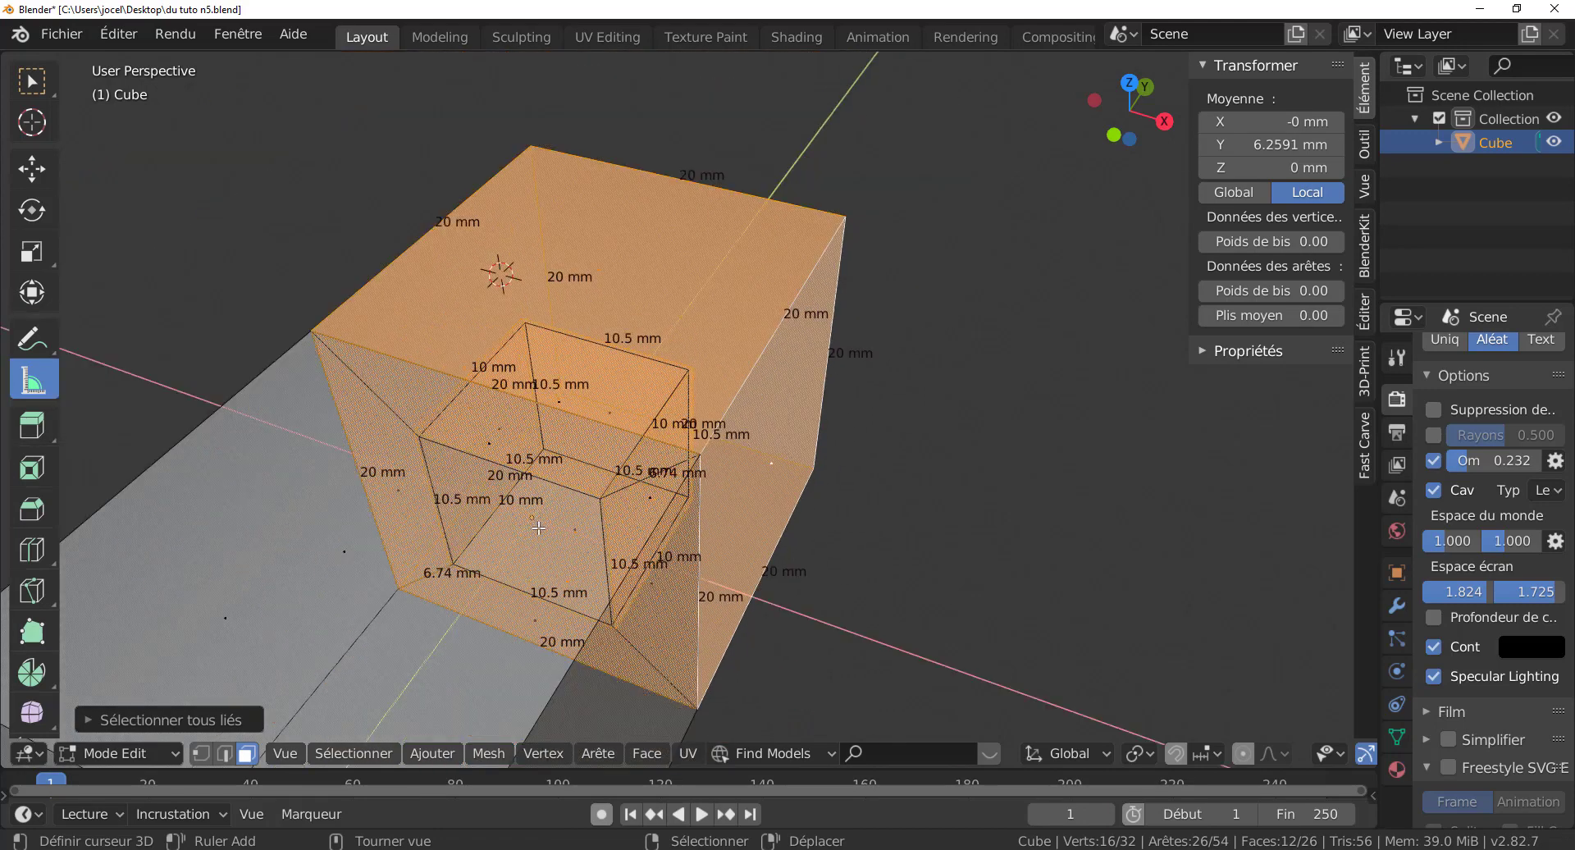
key(alt+a)
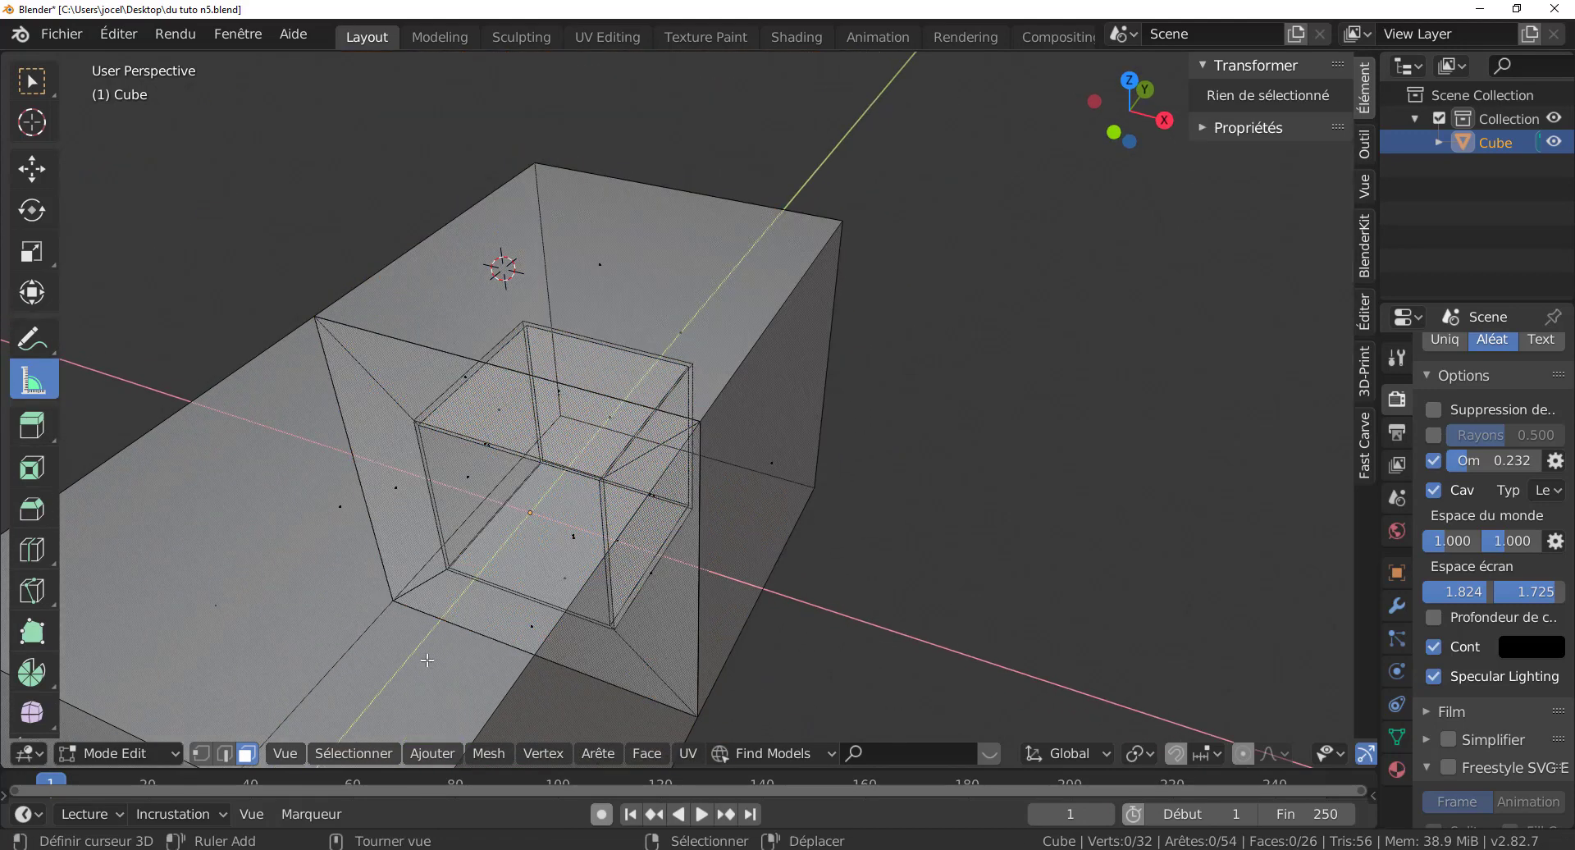
Step: Select the entire peg block through its linked faces and hide it, leaving only the cavity block displayed
scroll(427, 659, down, 2)
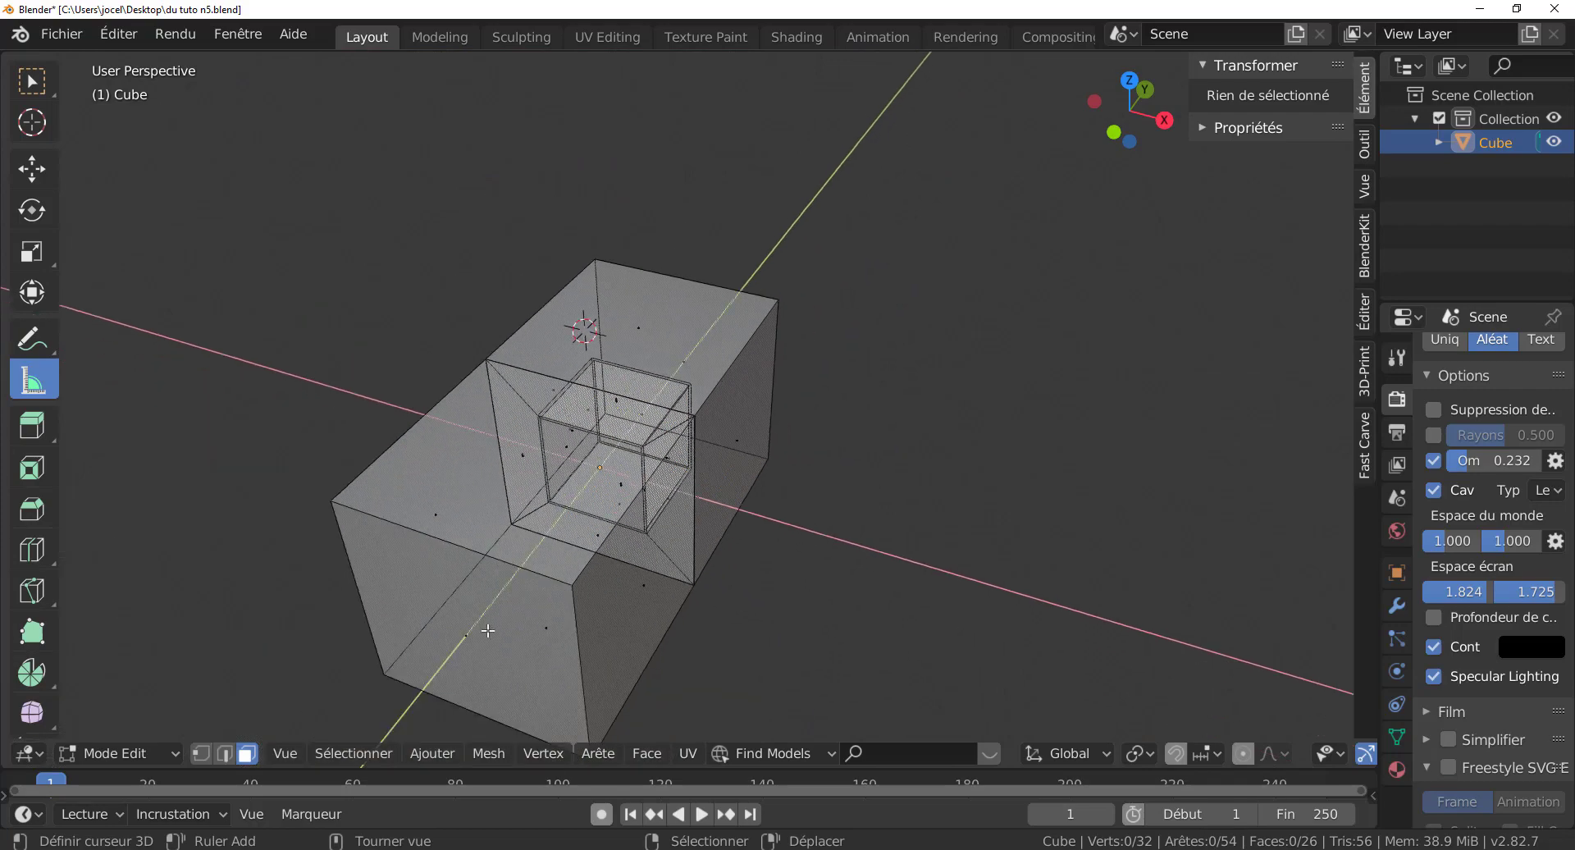
click(657, 587)
key(ctrl+l)
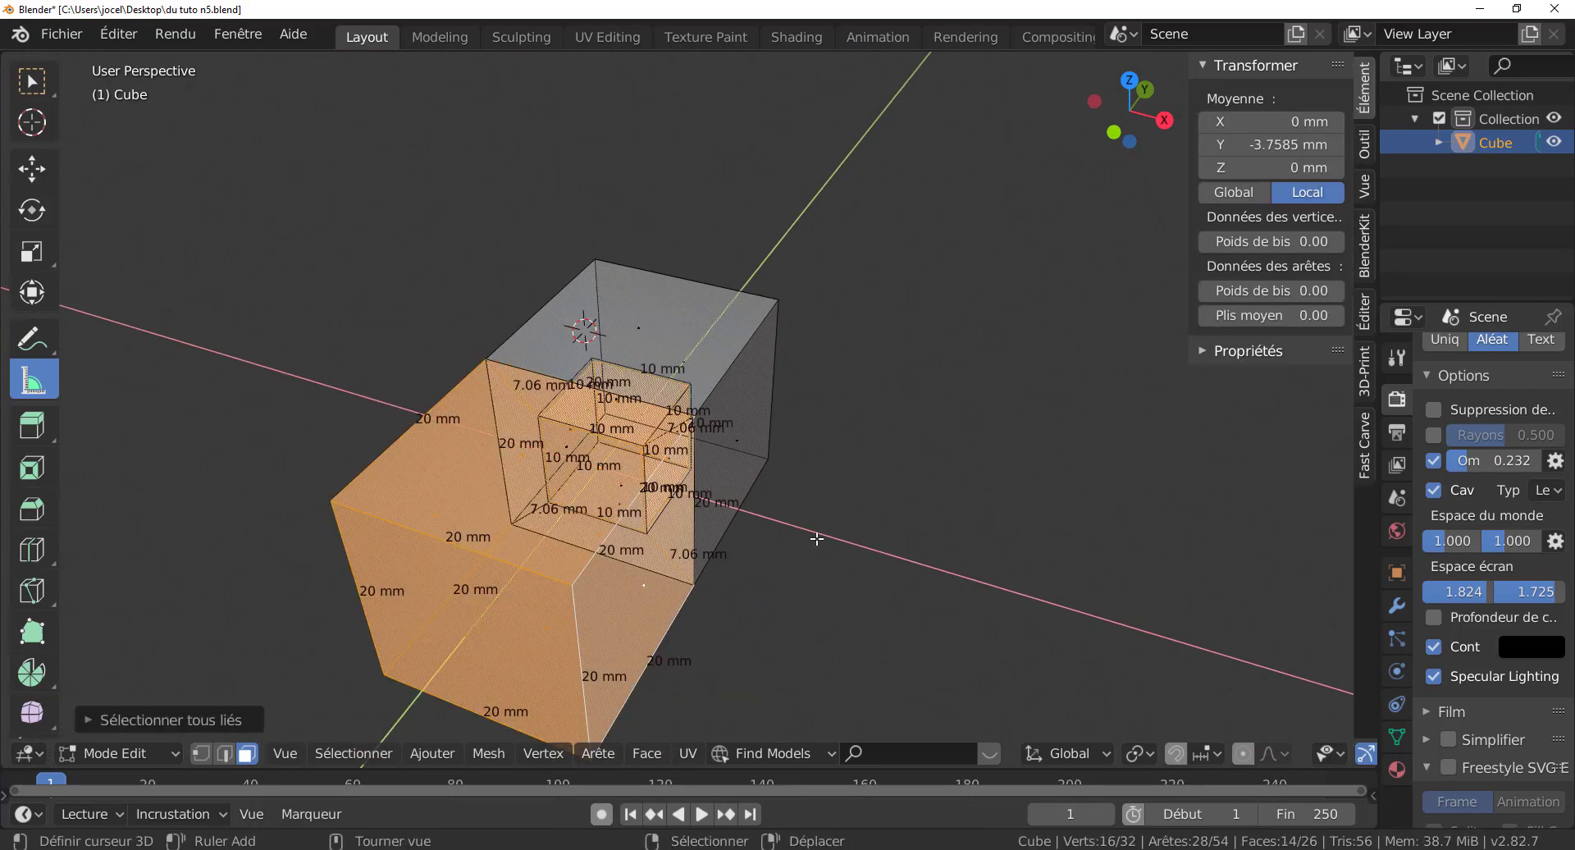
key(h)
scroll(591, 562, up, 3)
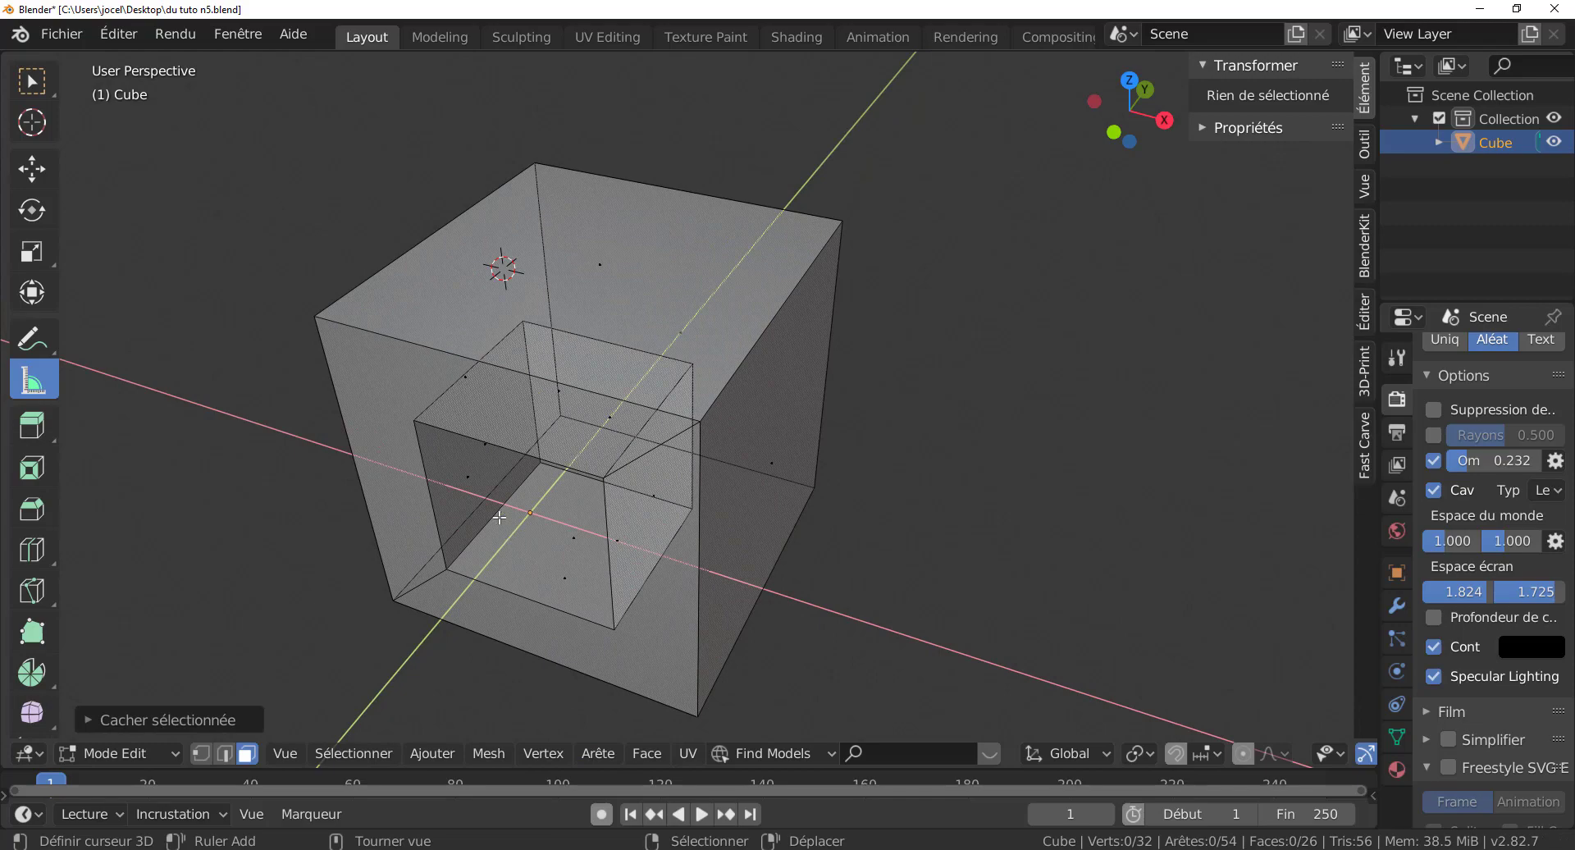
Step: Select the cavity's four inner side faces and scale them along X and Z to bring the opening to about 10.4 mm
key(alt)
key(alt+h)
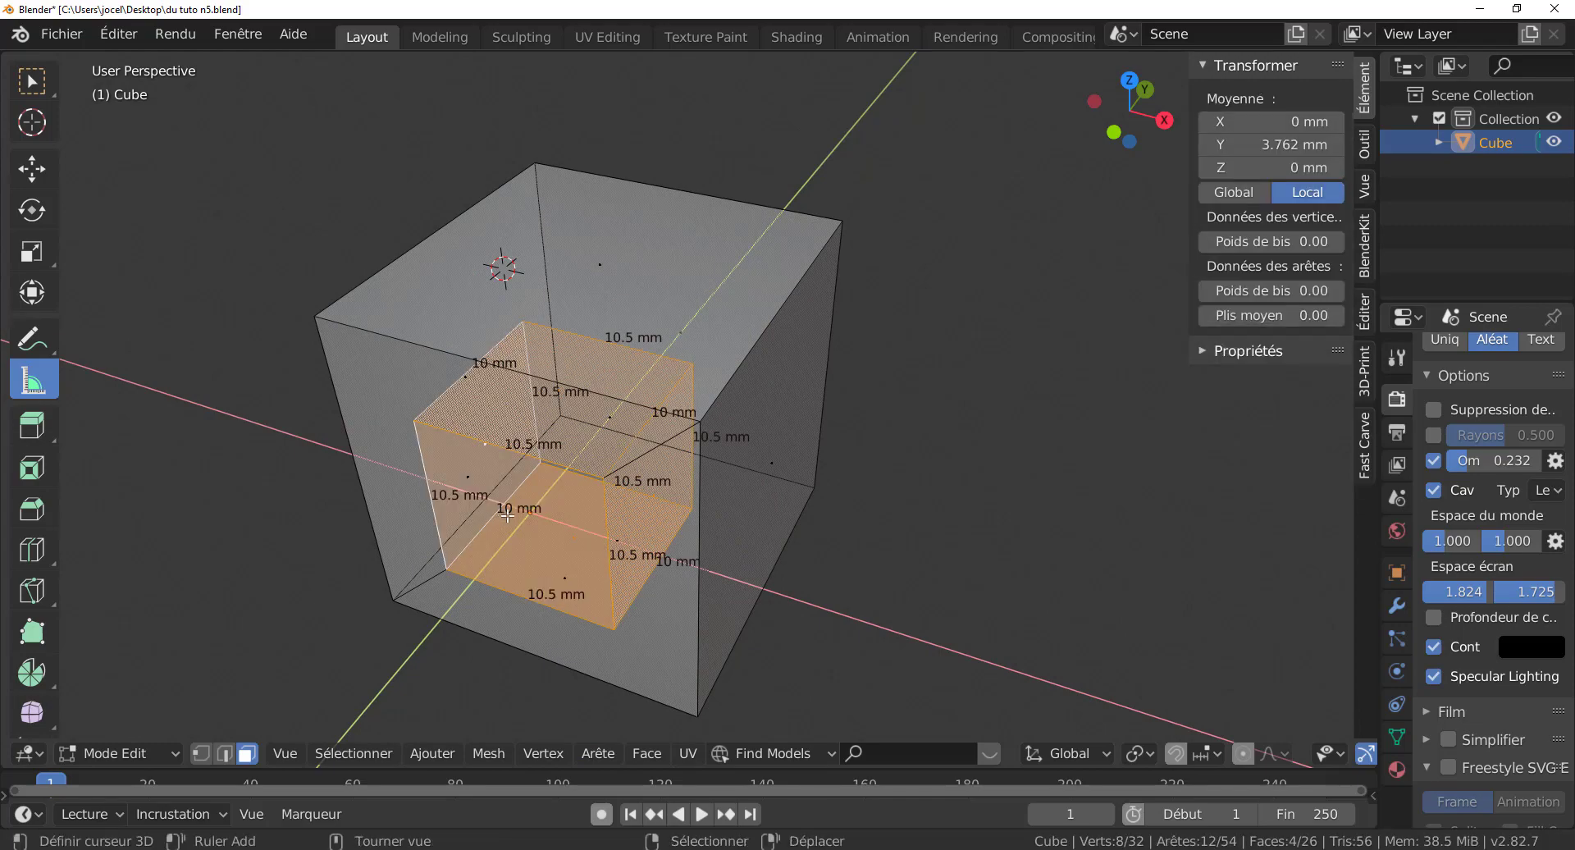
middle_drag(504, 515, 529, 482)
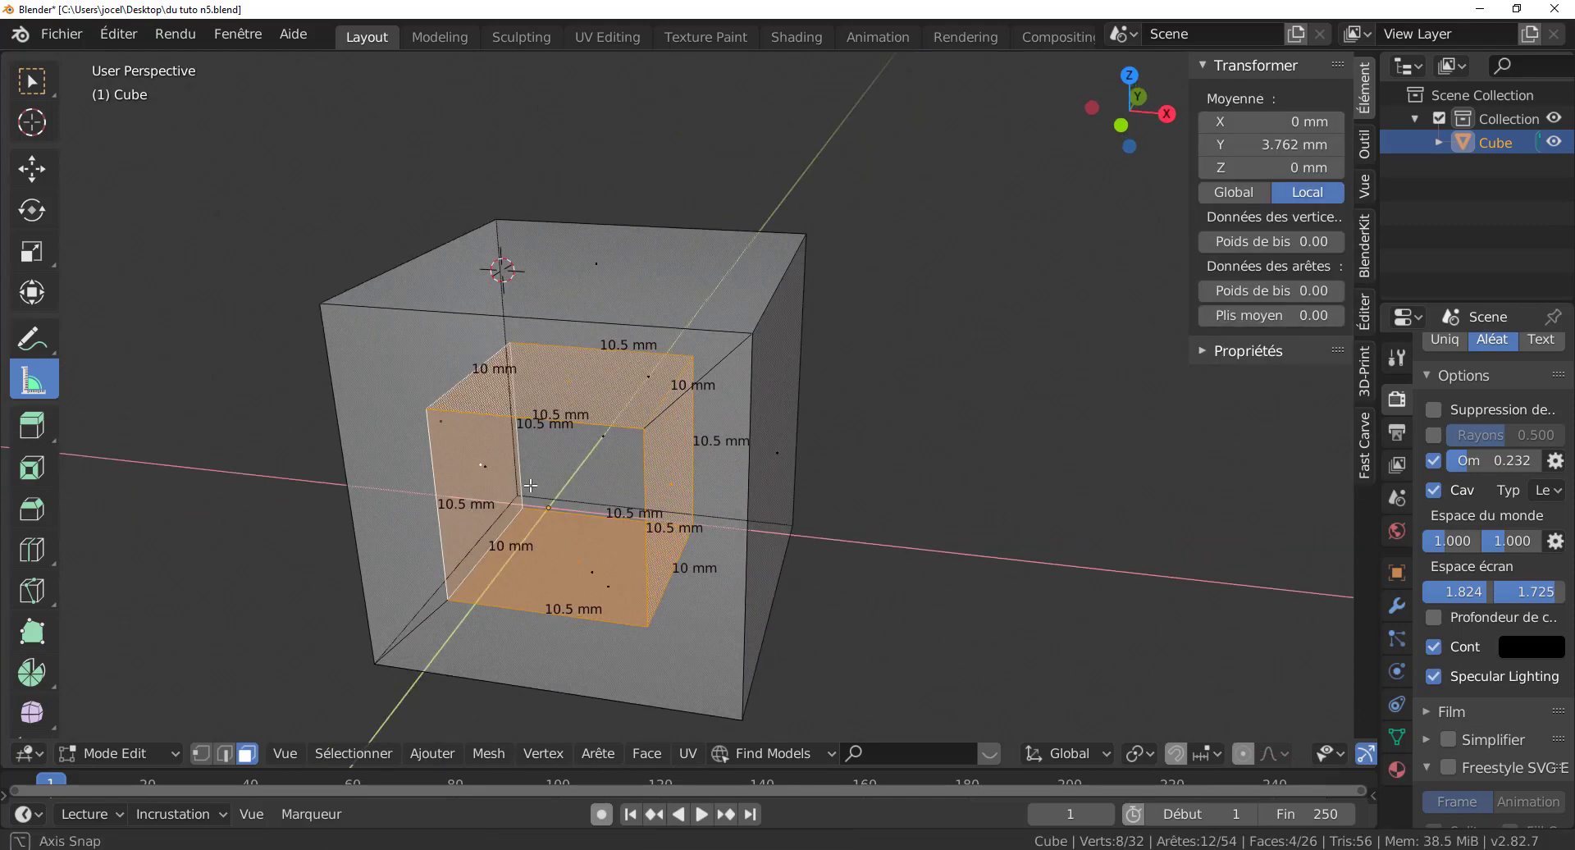
click(32, 251)
scroll(618, 487, up, 2)
scroll(618, 487, up, 3)
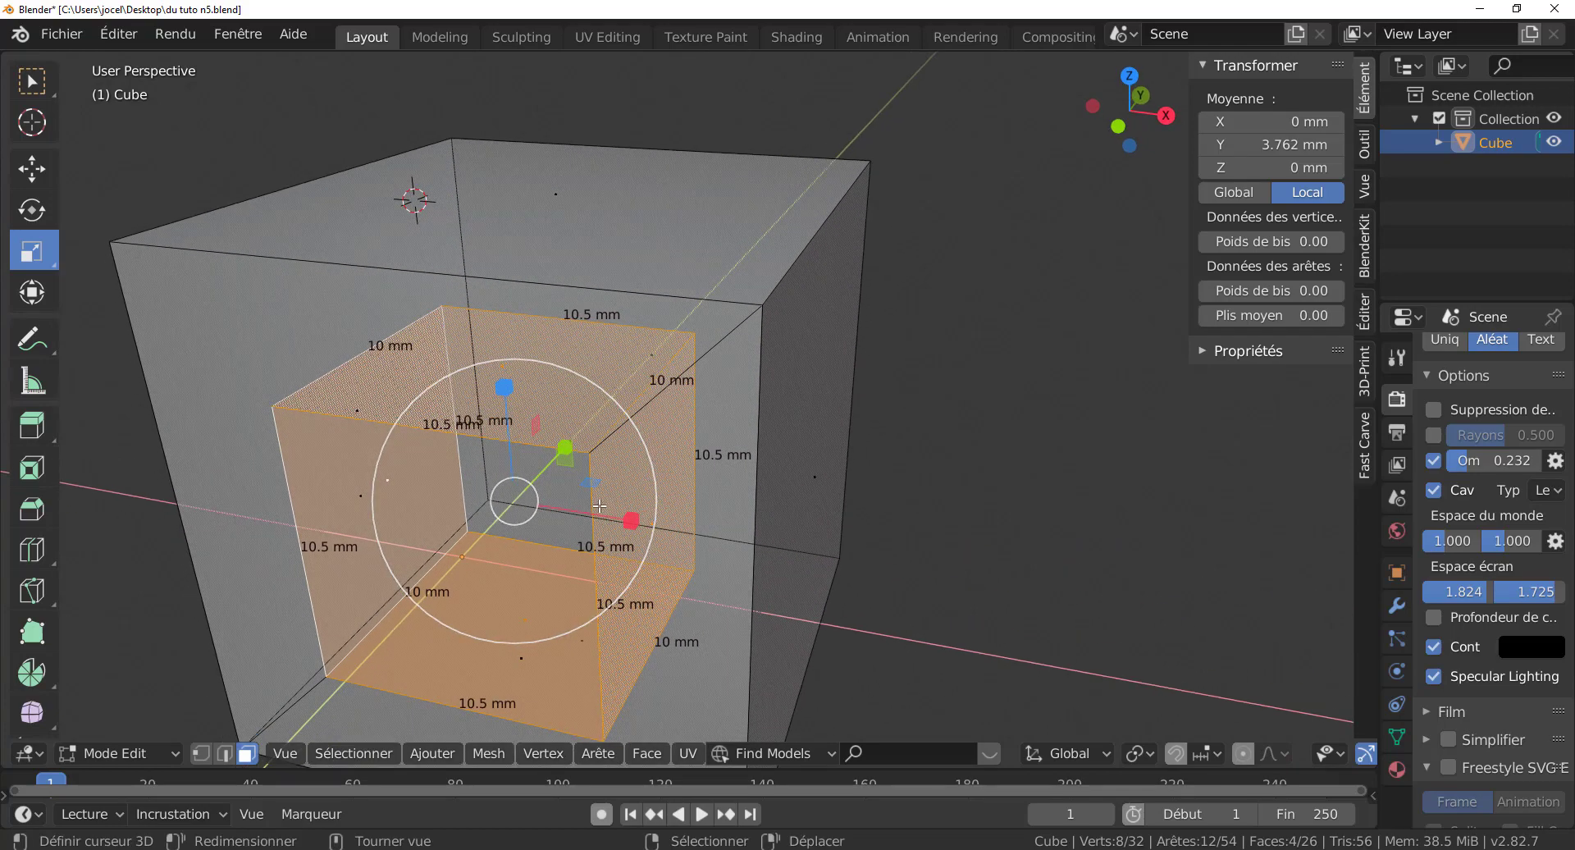
shift+middle_drag(672, 571, 738, 529)
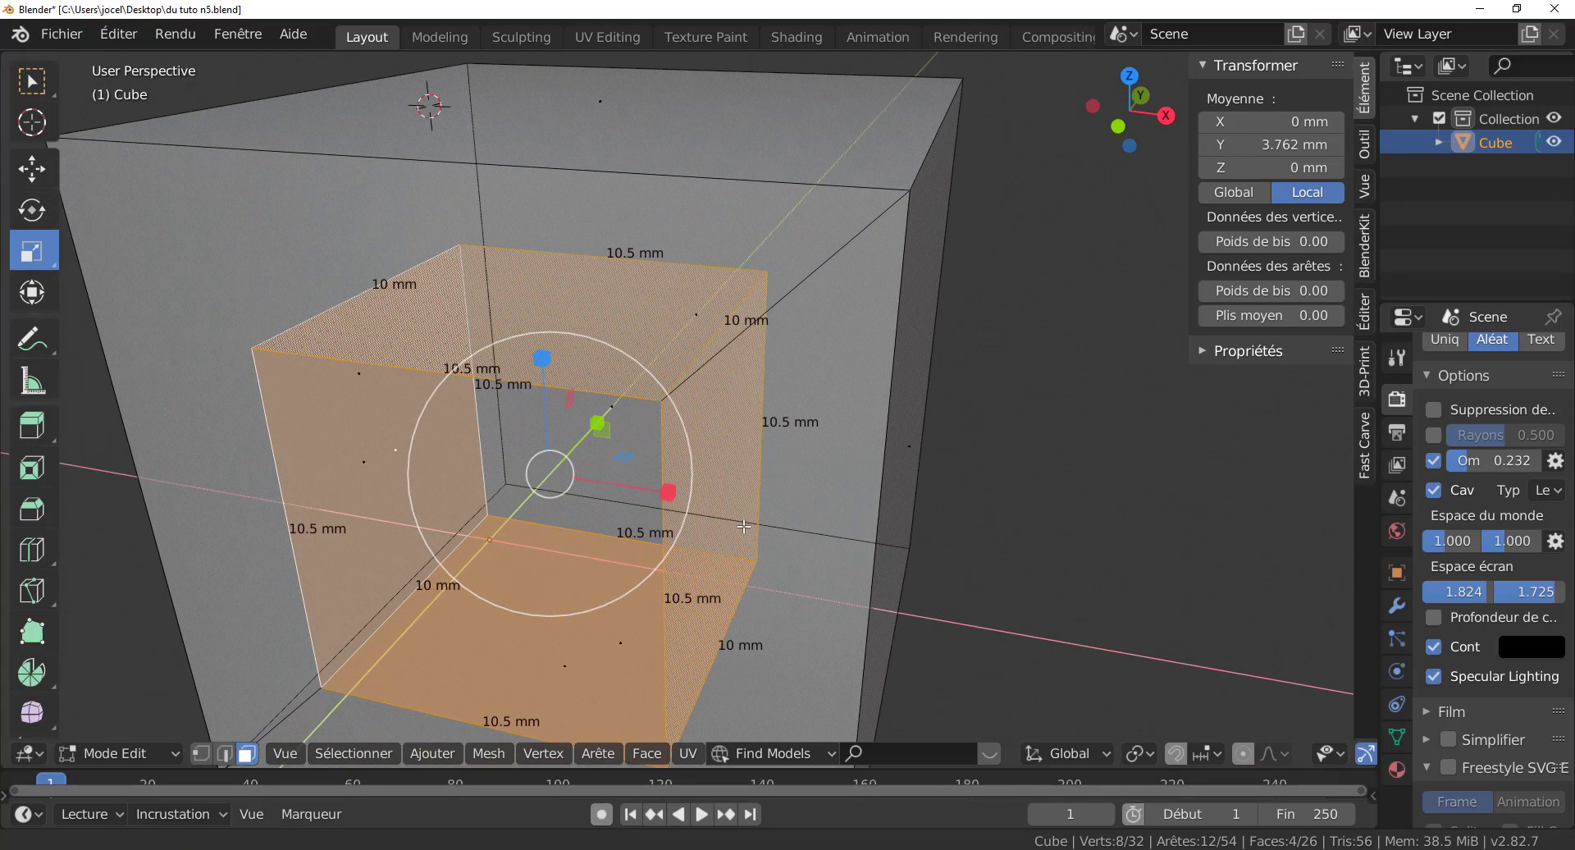
drag(668, 493, 651, 494)
drag(542, 358, 538, 355)
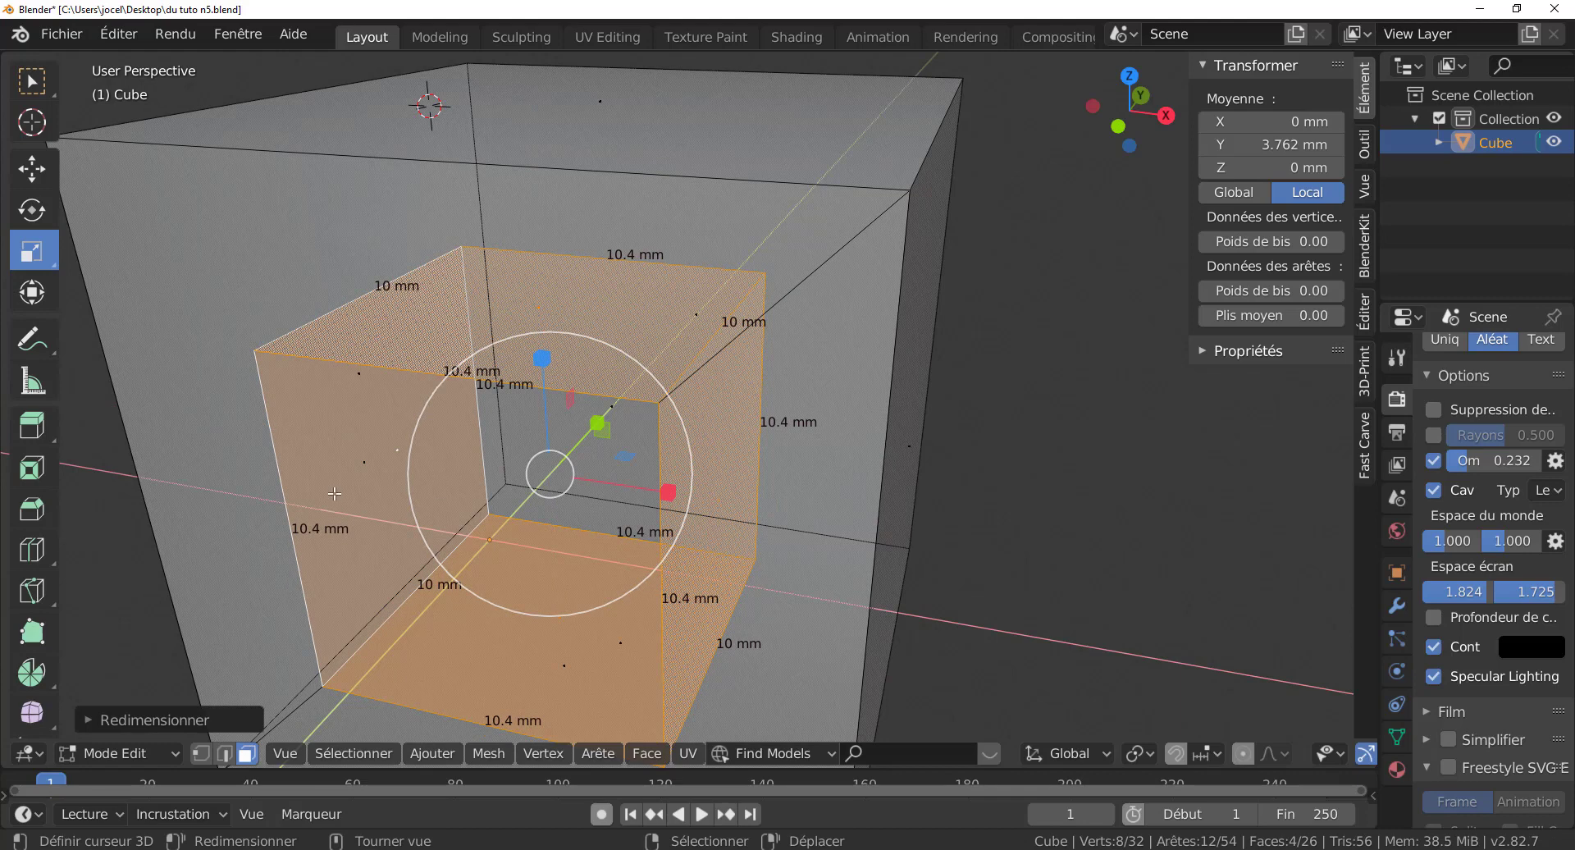
Step: Reveal the hidden peg block, then return to Object Mode and apply all transformations to the object
scroll(970, 533, down, 6)
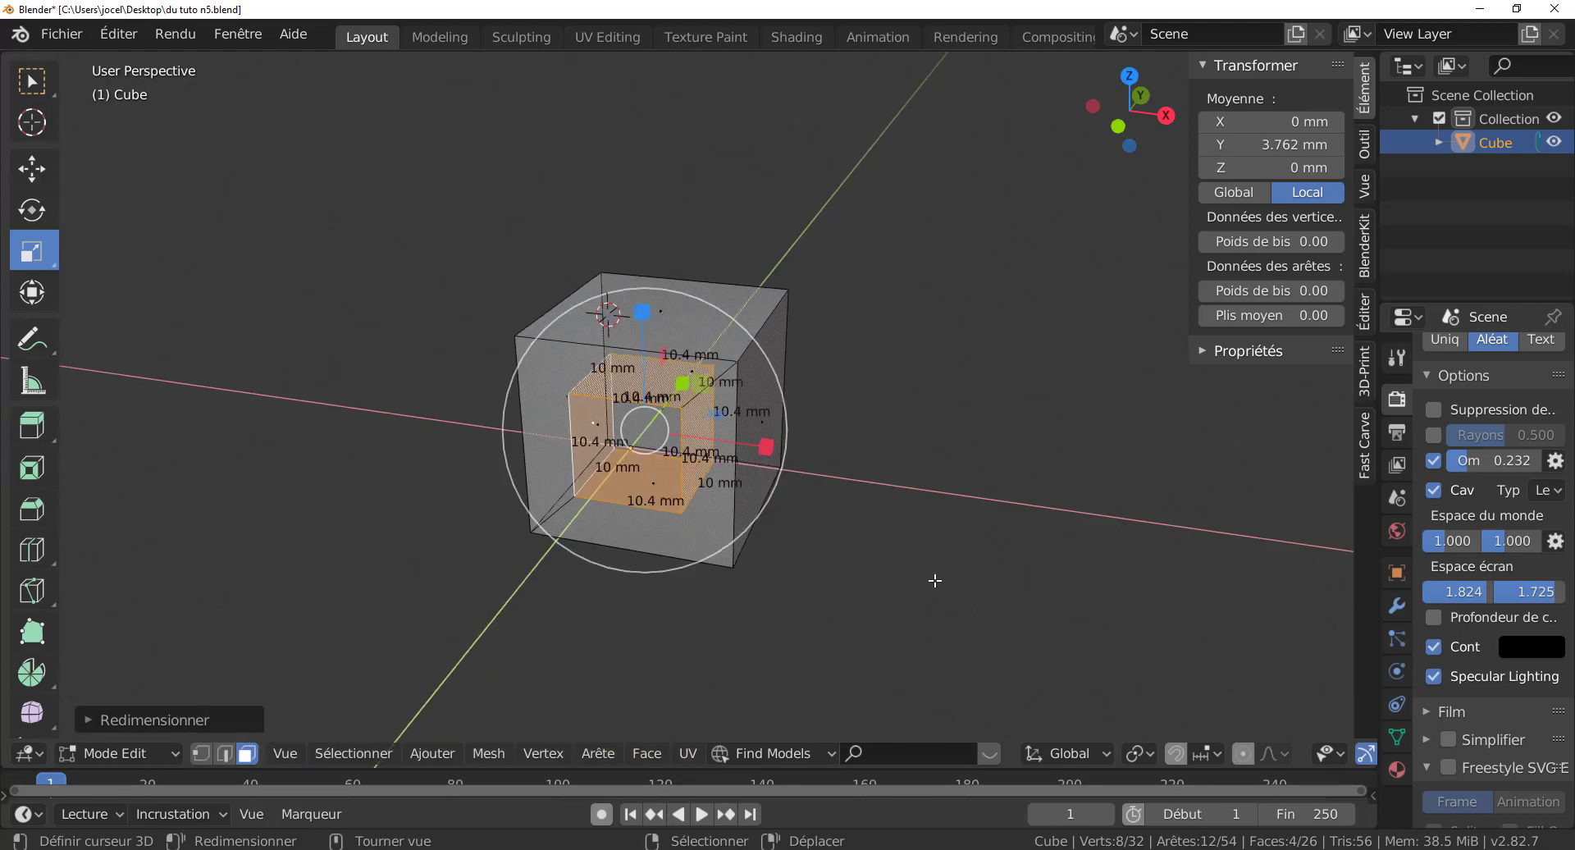
key(alt+h)
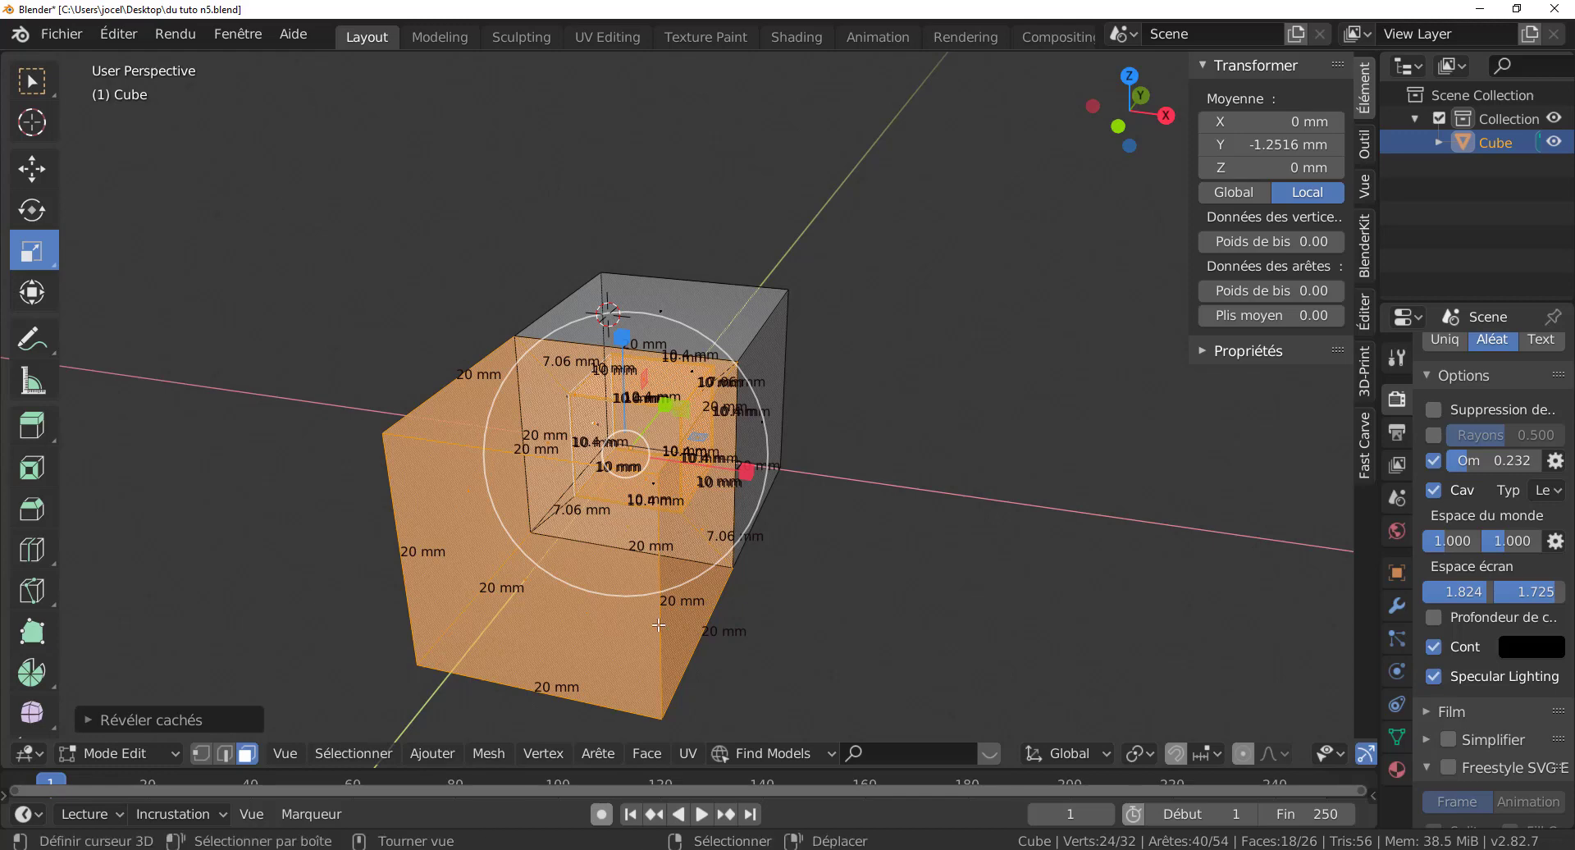
key(KP_7)
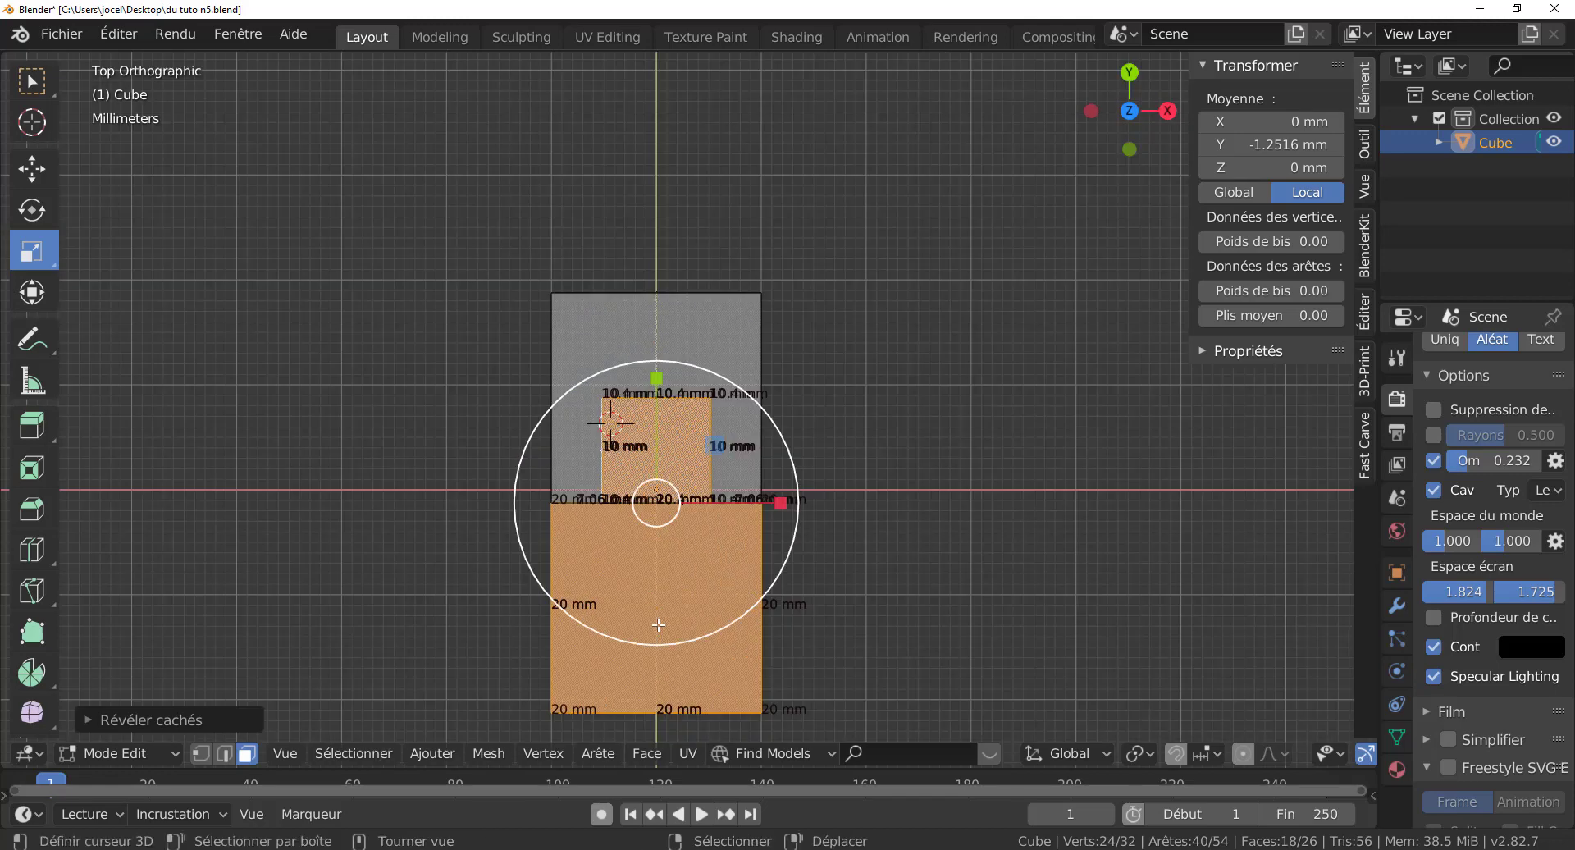
scroll(659, 625, up, 2)
scroll(659, 627, down, 3)
key(Tab)
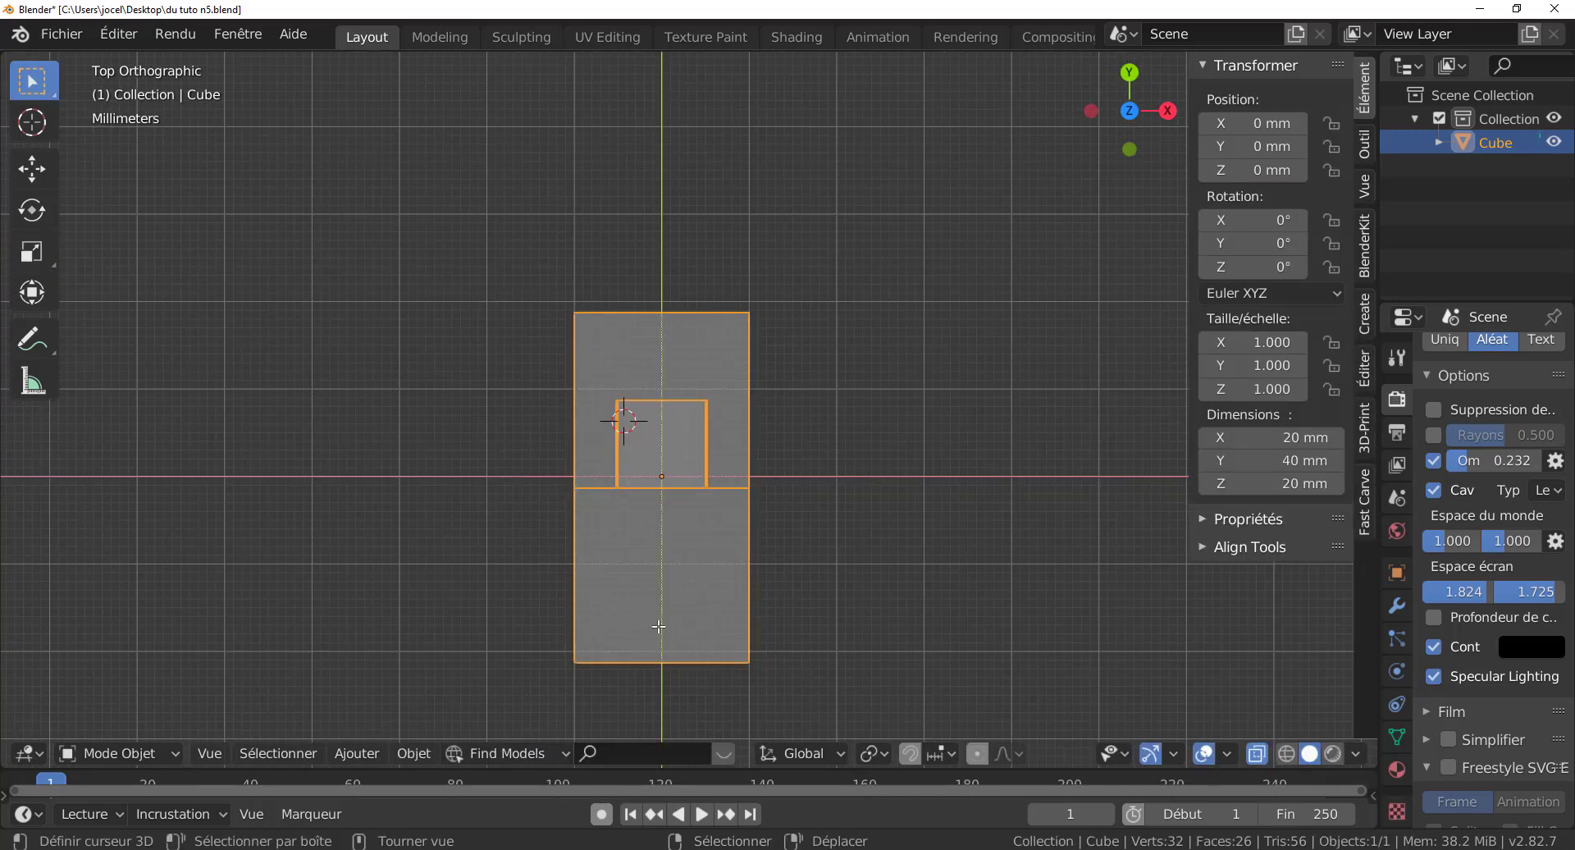
shift+middle_drag(777, 511, 727, 430)
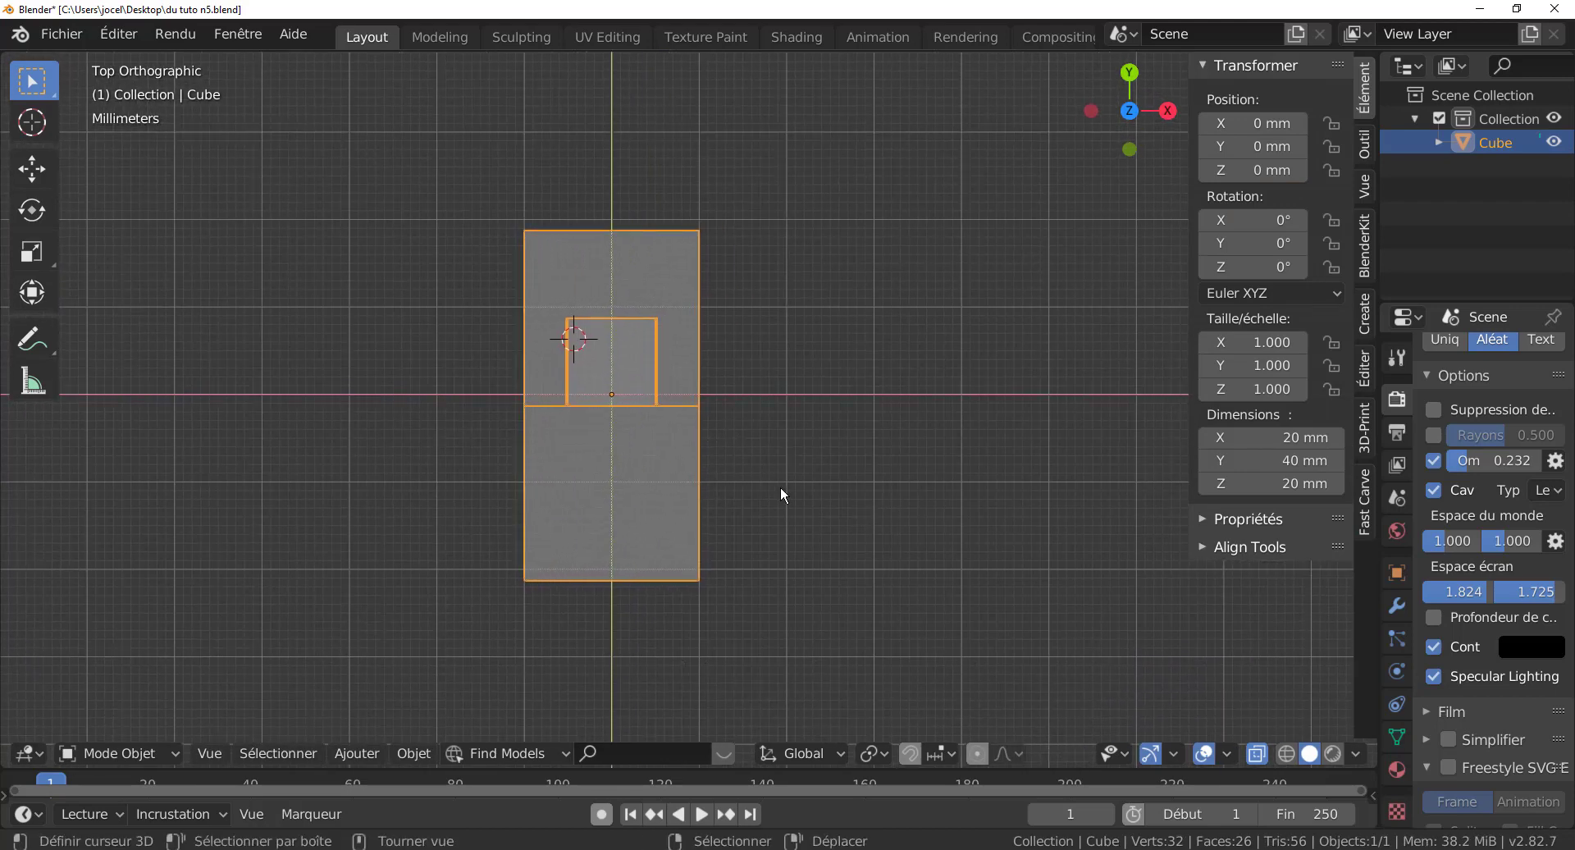
key(ctrl+a)
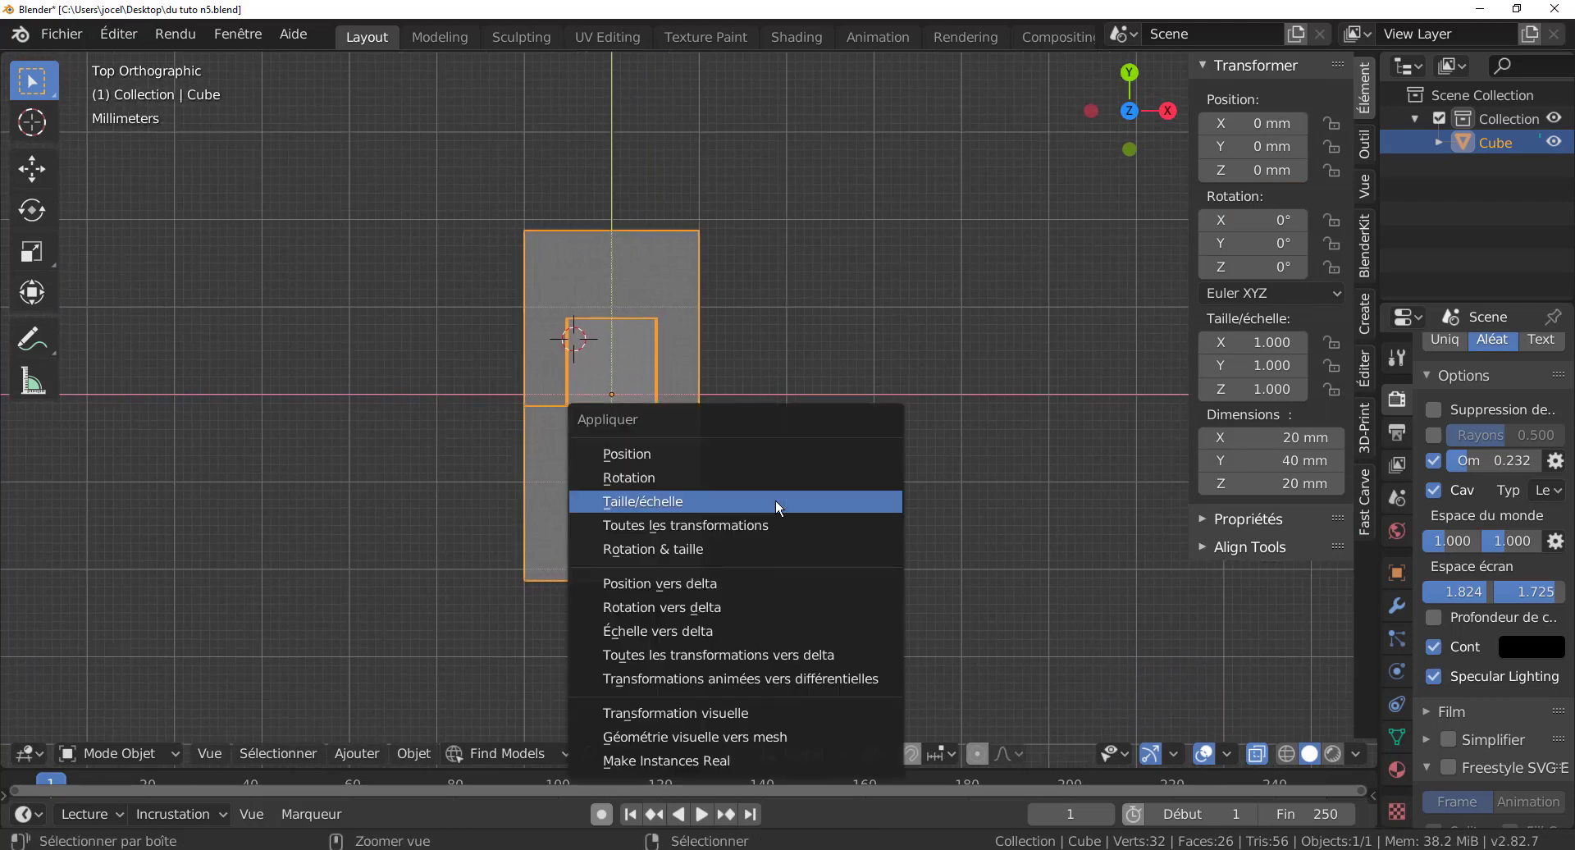
click(715, 527)
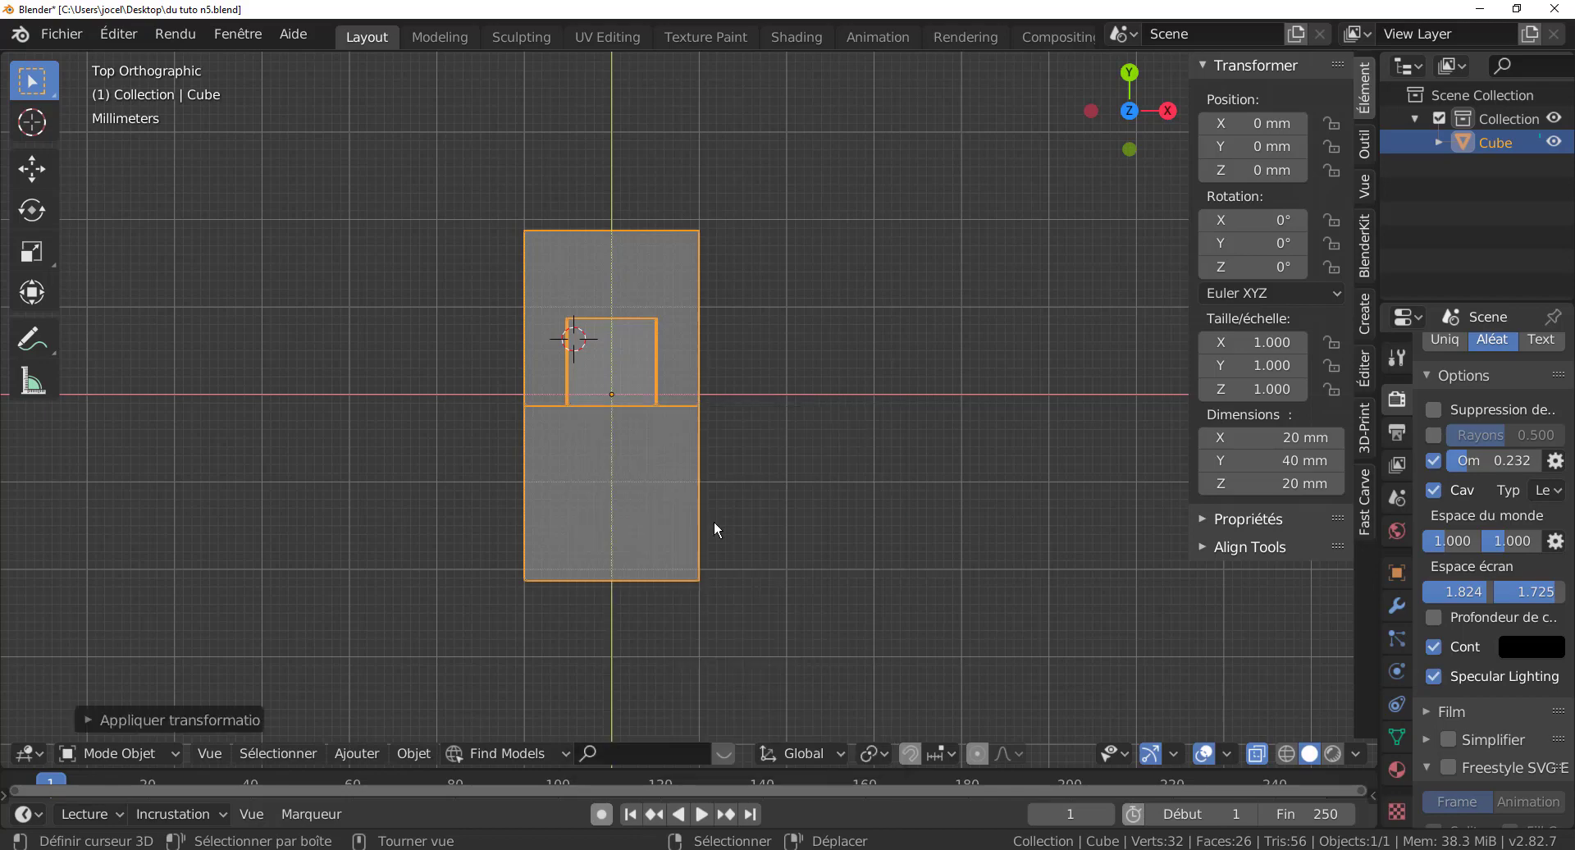
Step: Re-enter Edit Mode and clear the mesh selection around the peg's upper-right corner in top view
key(Tab)
scroll(812, 492, up, 4)
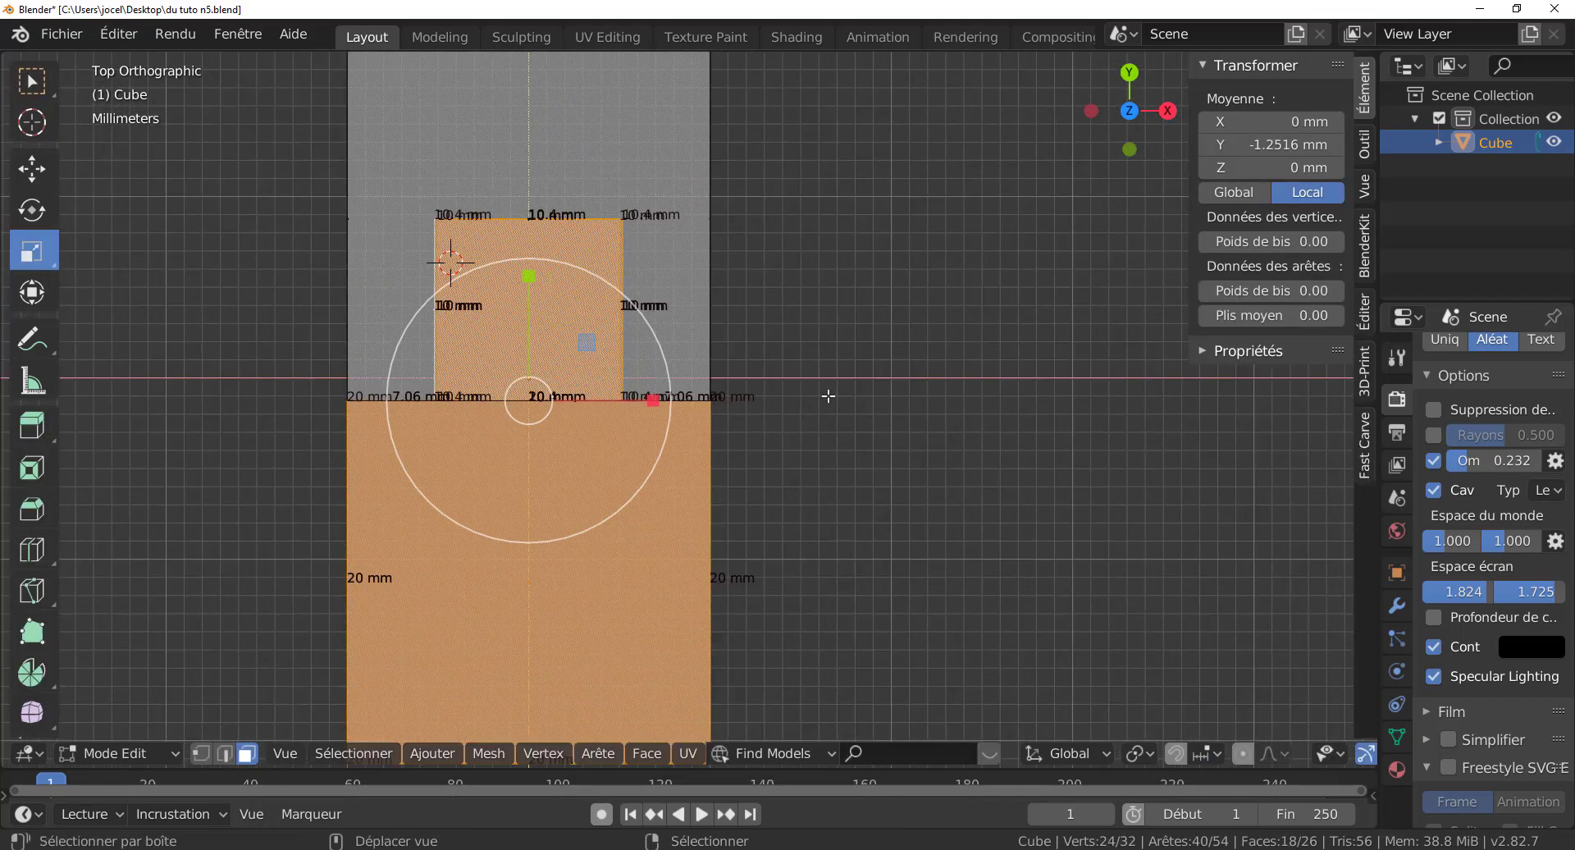
scroll(862, 570, up, 5)
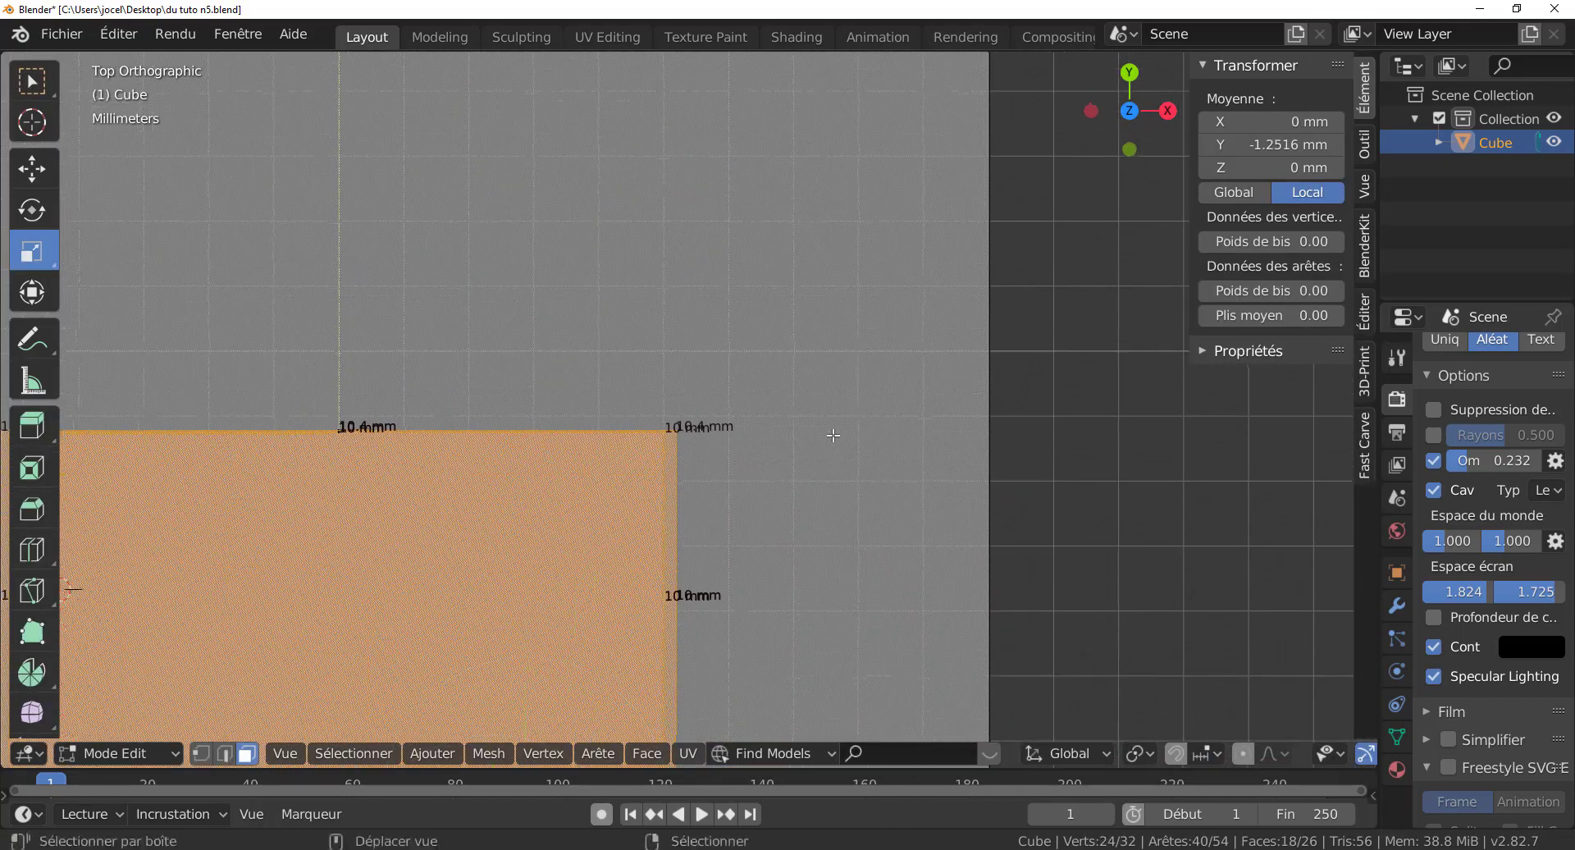
key(alt+a)
scroll(723, 494, up, 7)
scroll(750, 530, down, 2)
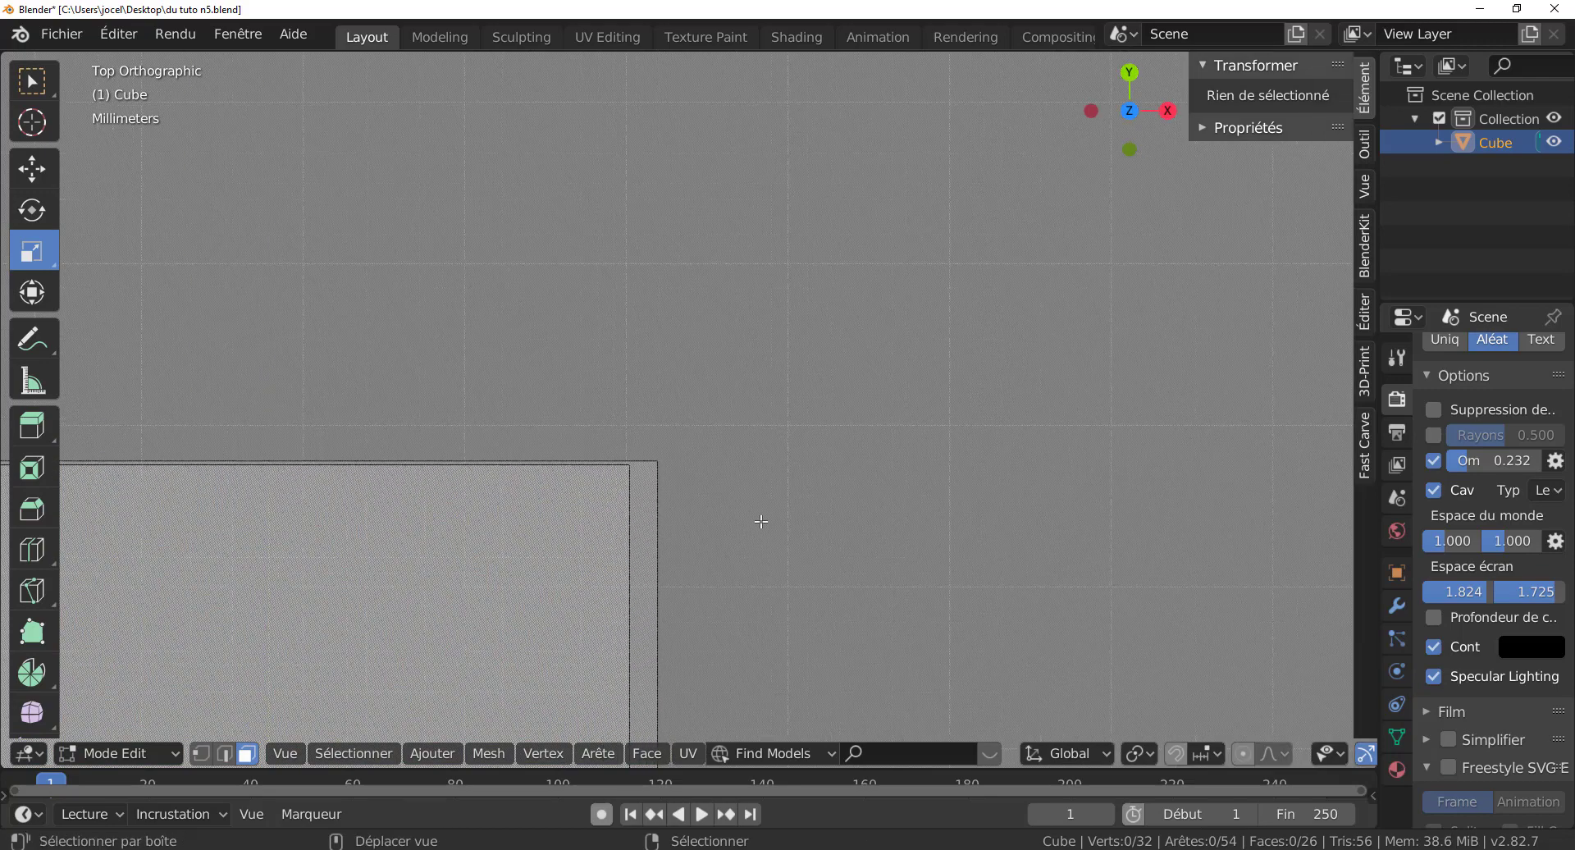
shift+middle_drag(757, 535, 837, 342)
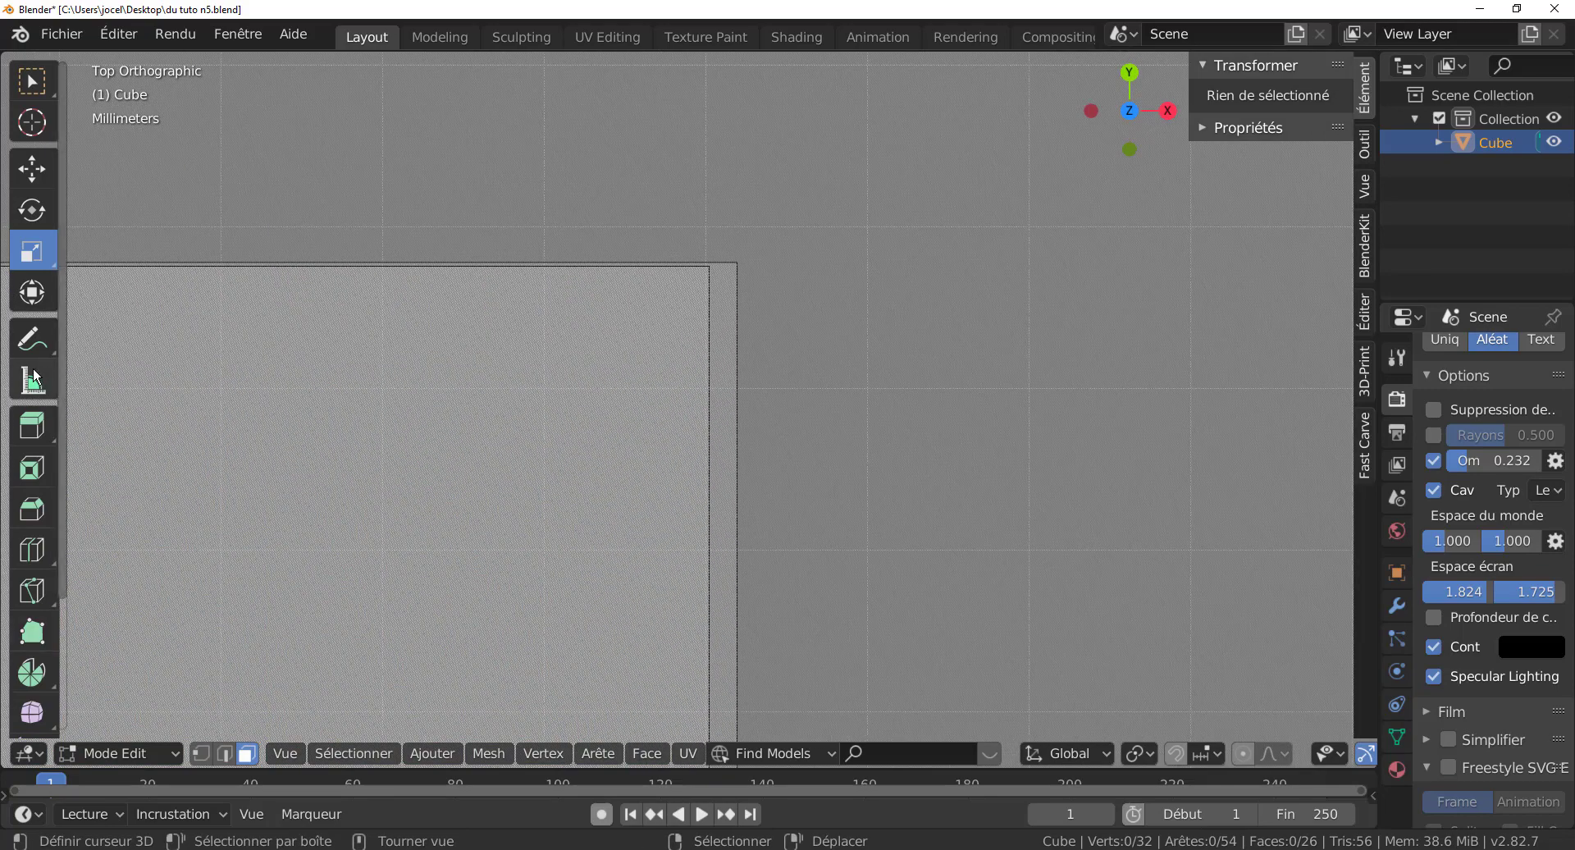
Step: Measure the gap from the peg's upper-right corner to the cavity's corner with a snapped ruler, switching to vertex selection
click(32, 380)
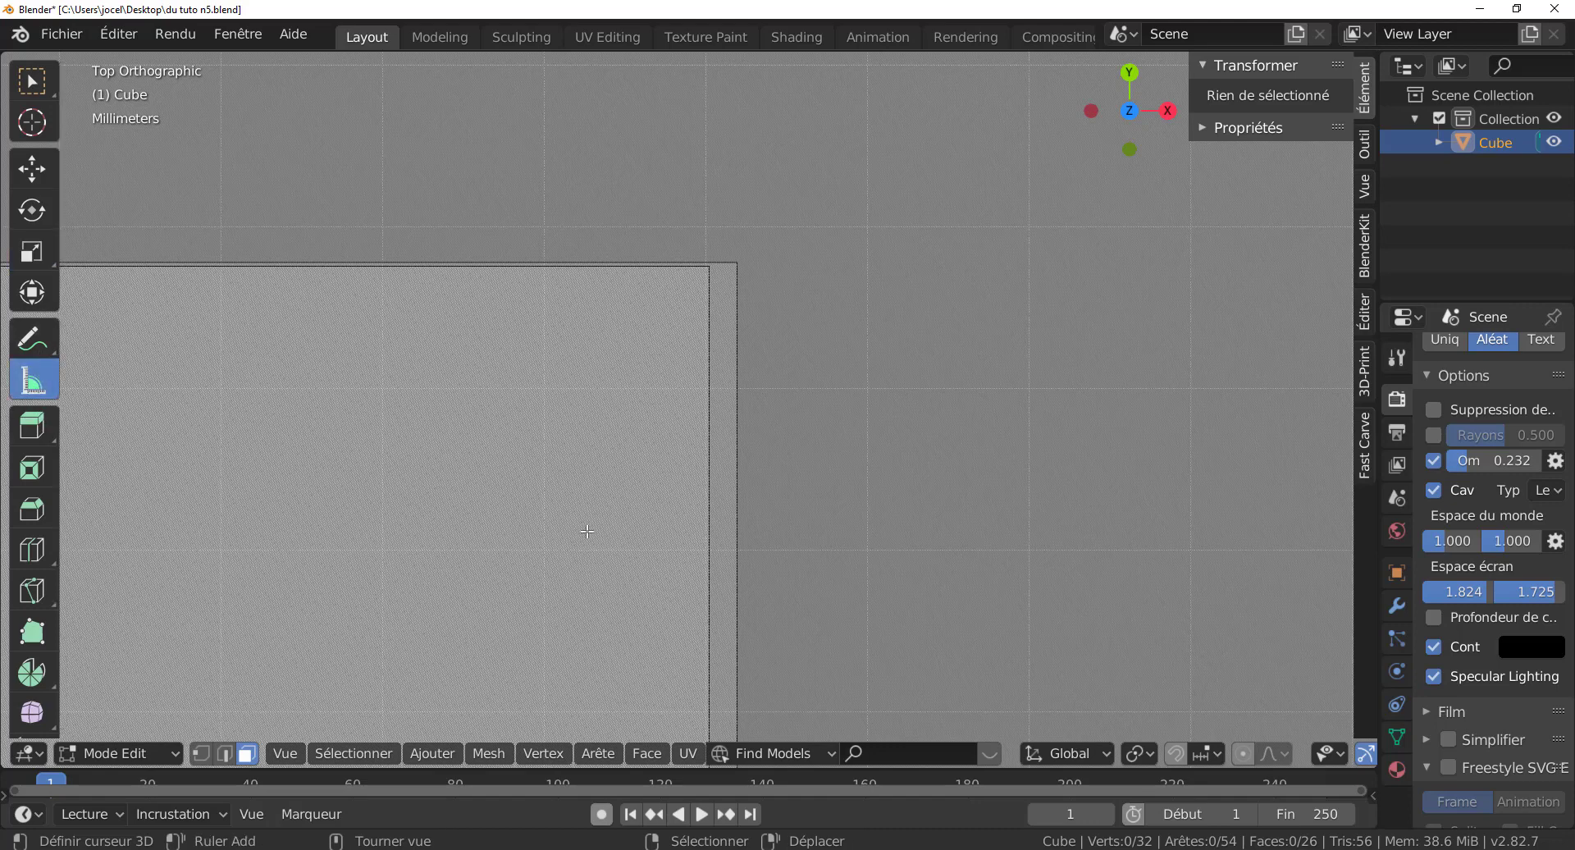
drag(587, 532, 710, 270)
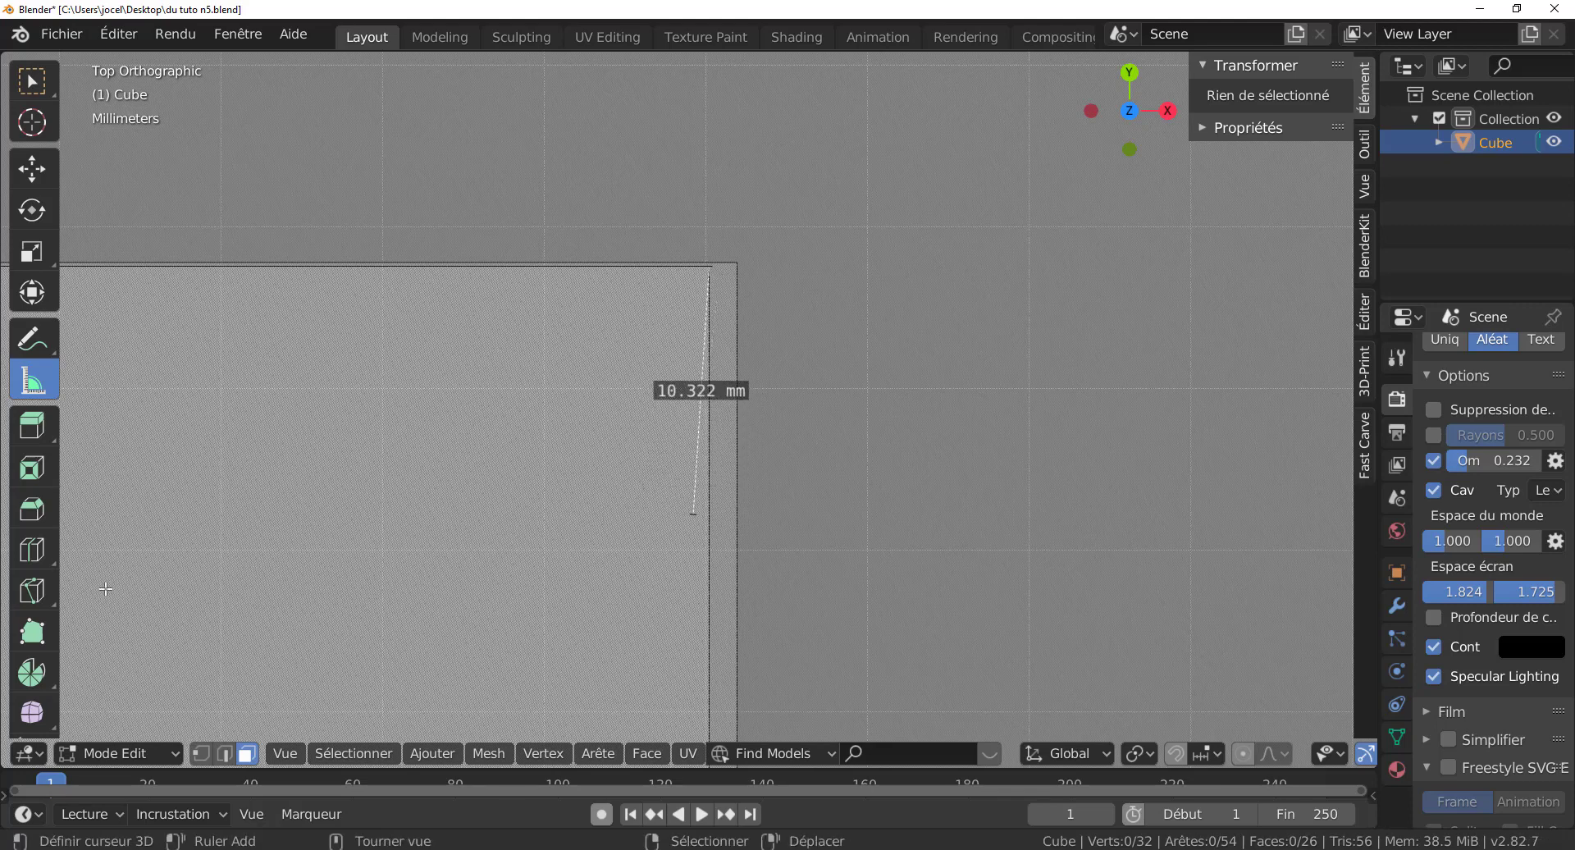
click(195, 752)
drag(695, 511, 739, 260)
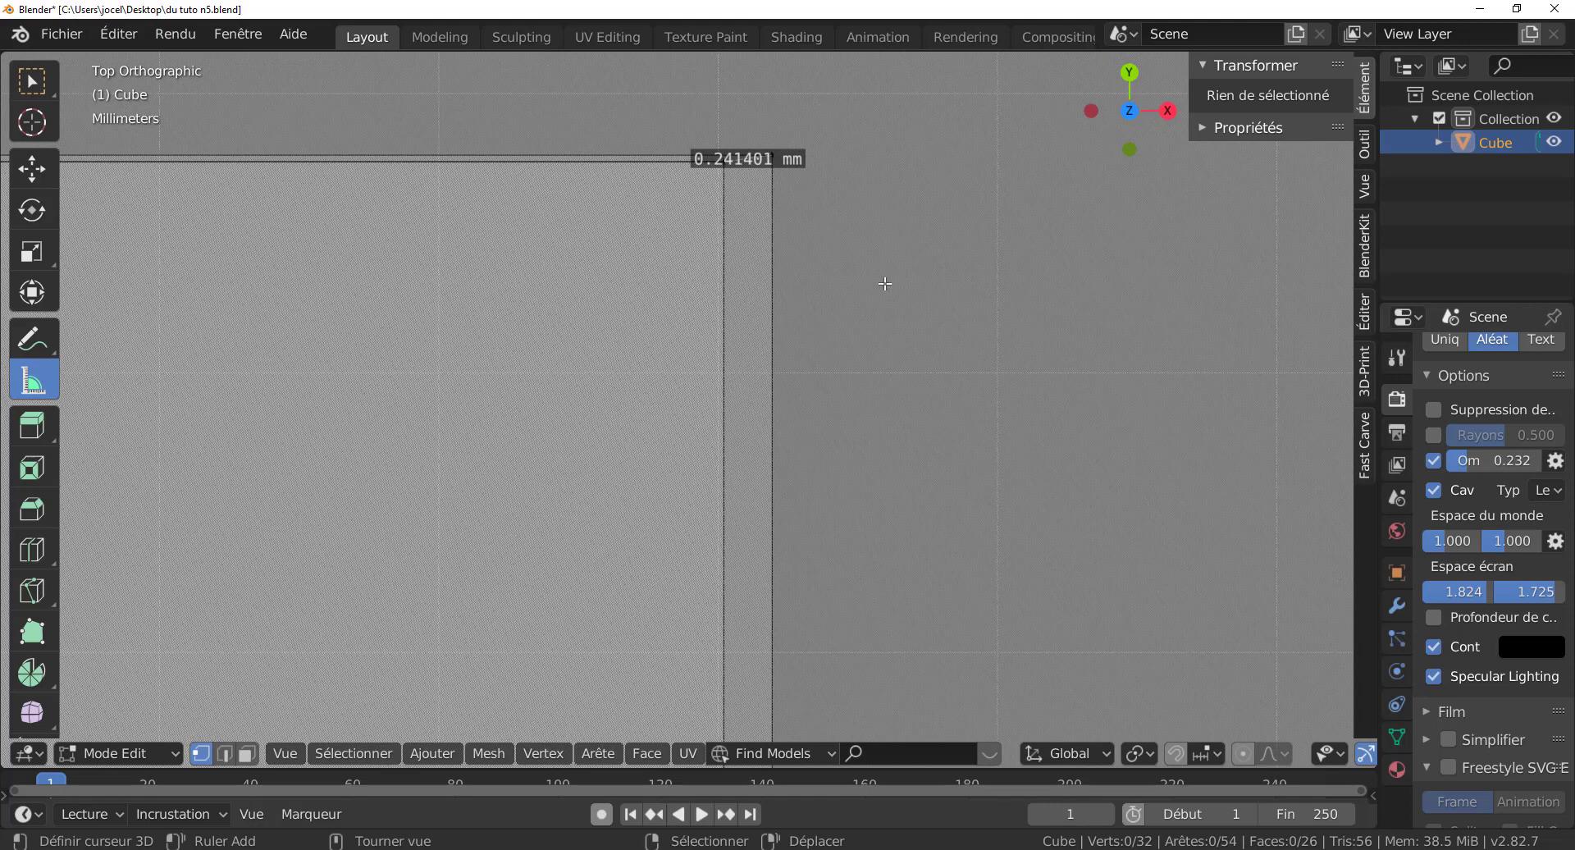
scroll(742, 250, up, 6)
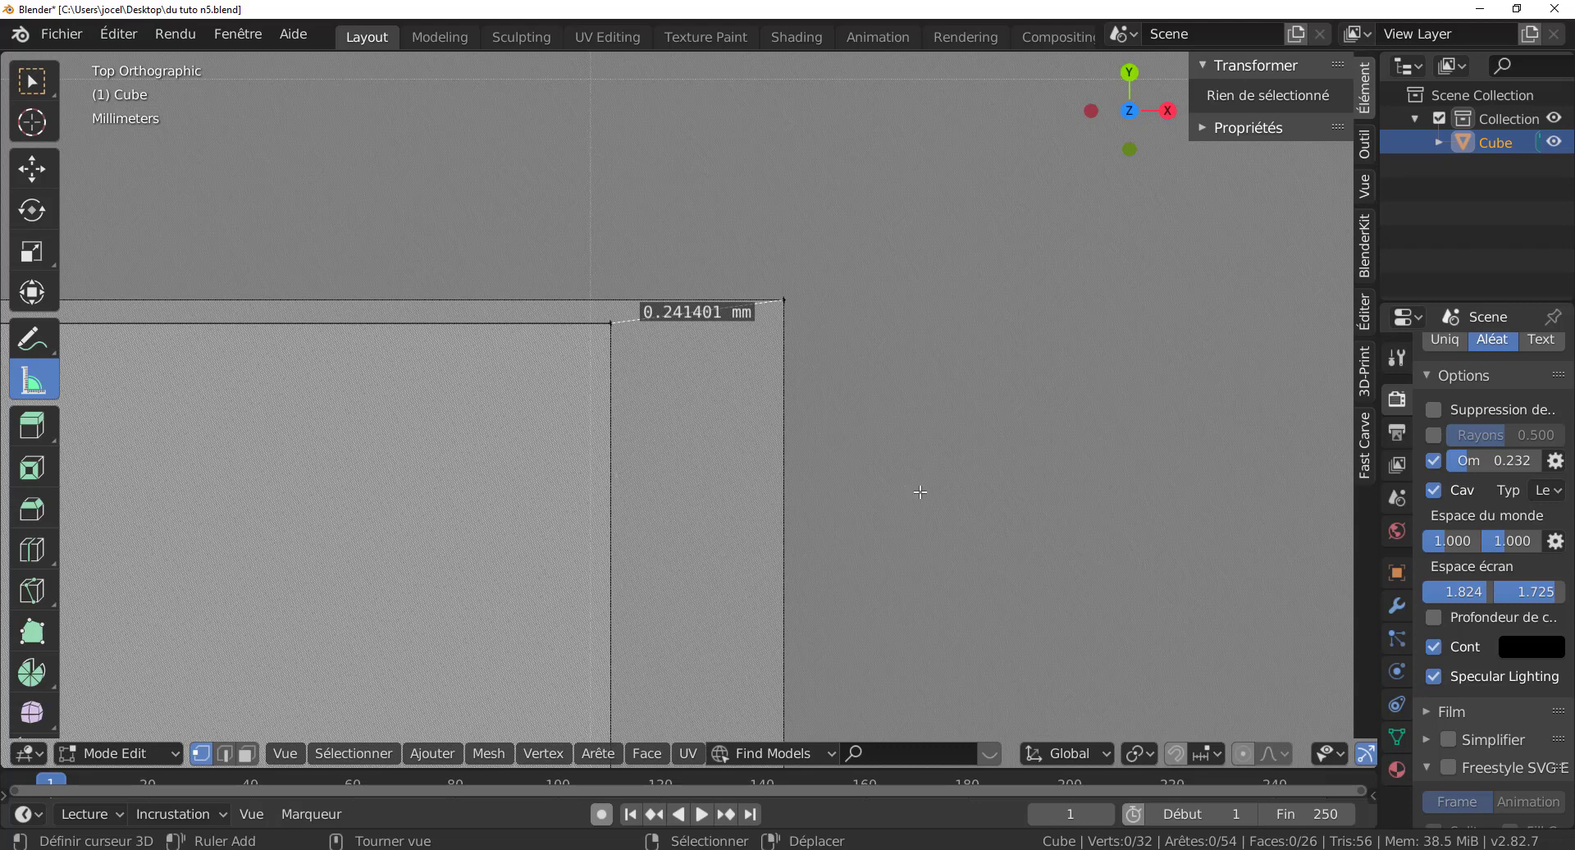
scroll(920, 491, down, 2)
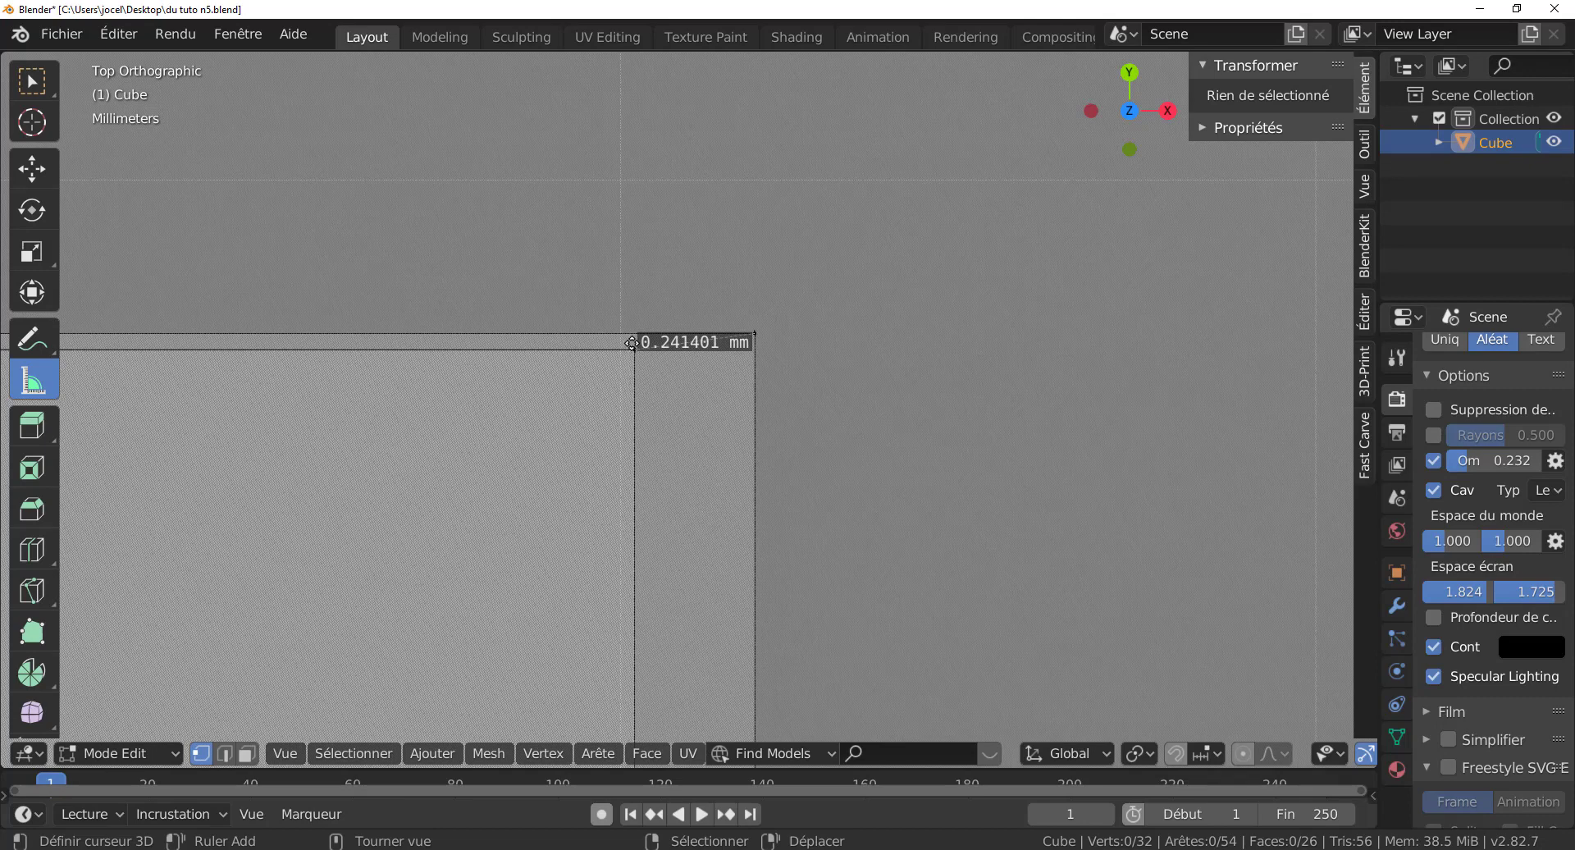
scroll(938, 395, down, 3)
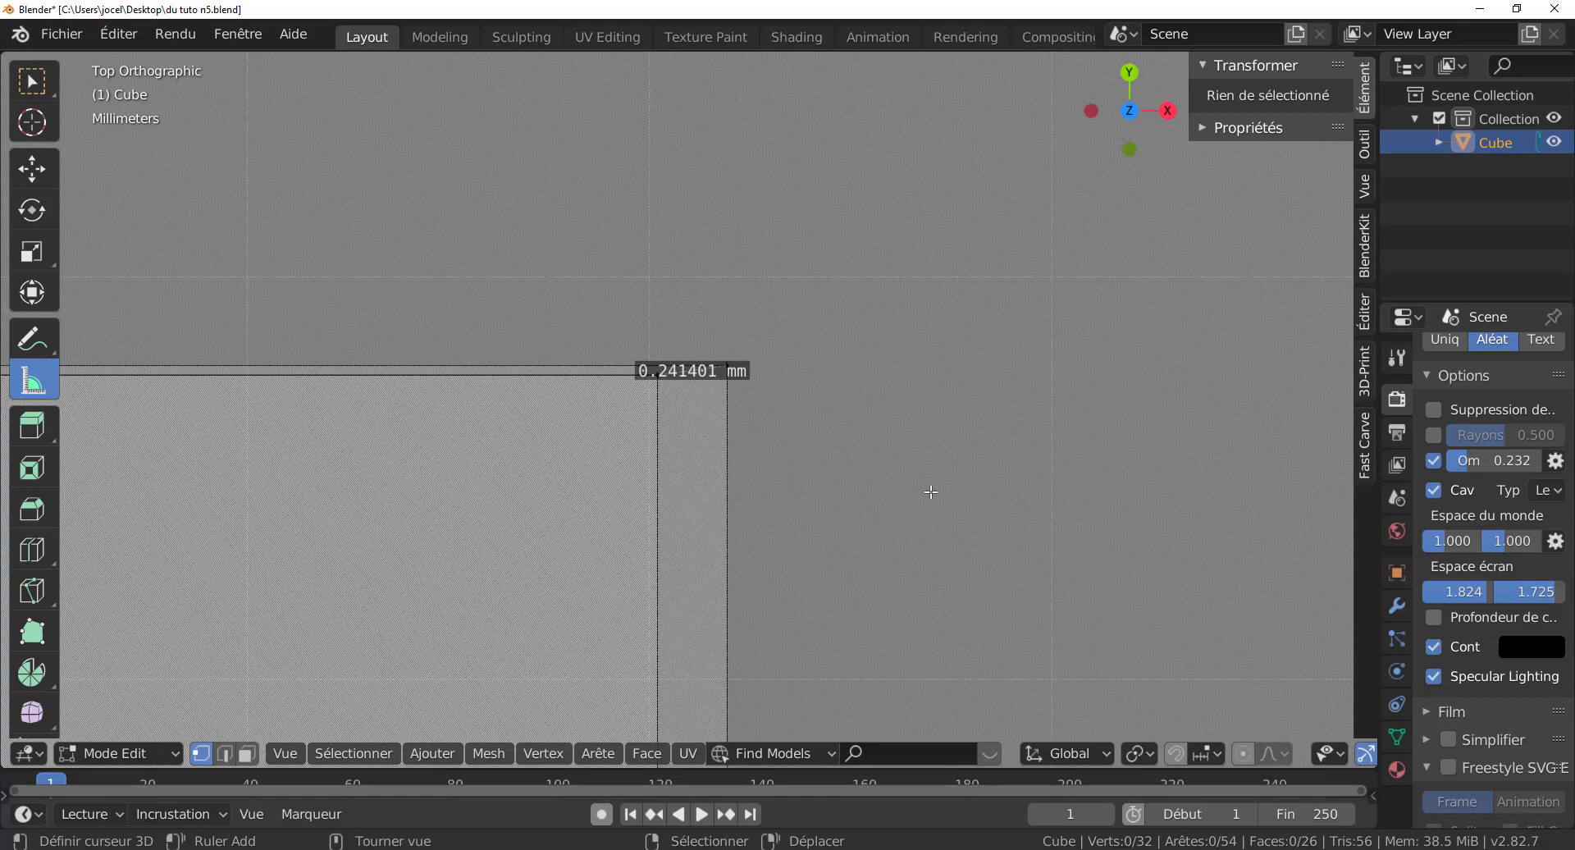
scroll(930, 492, down, 6)
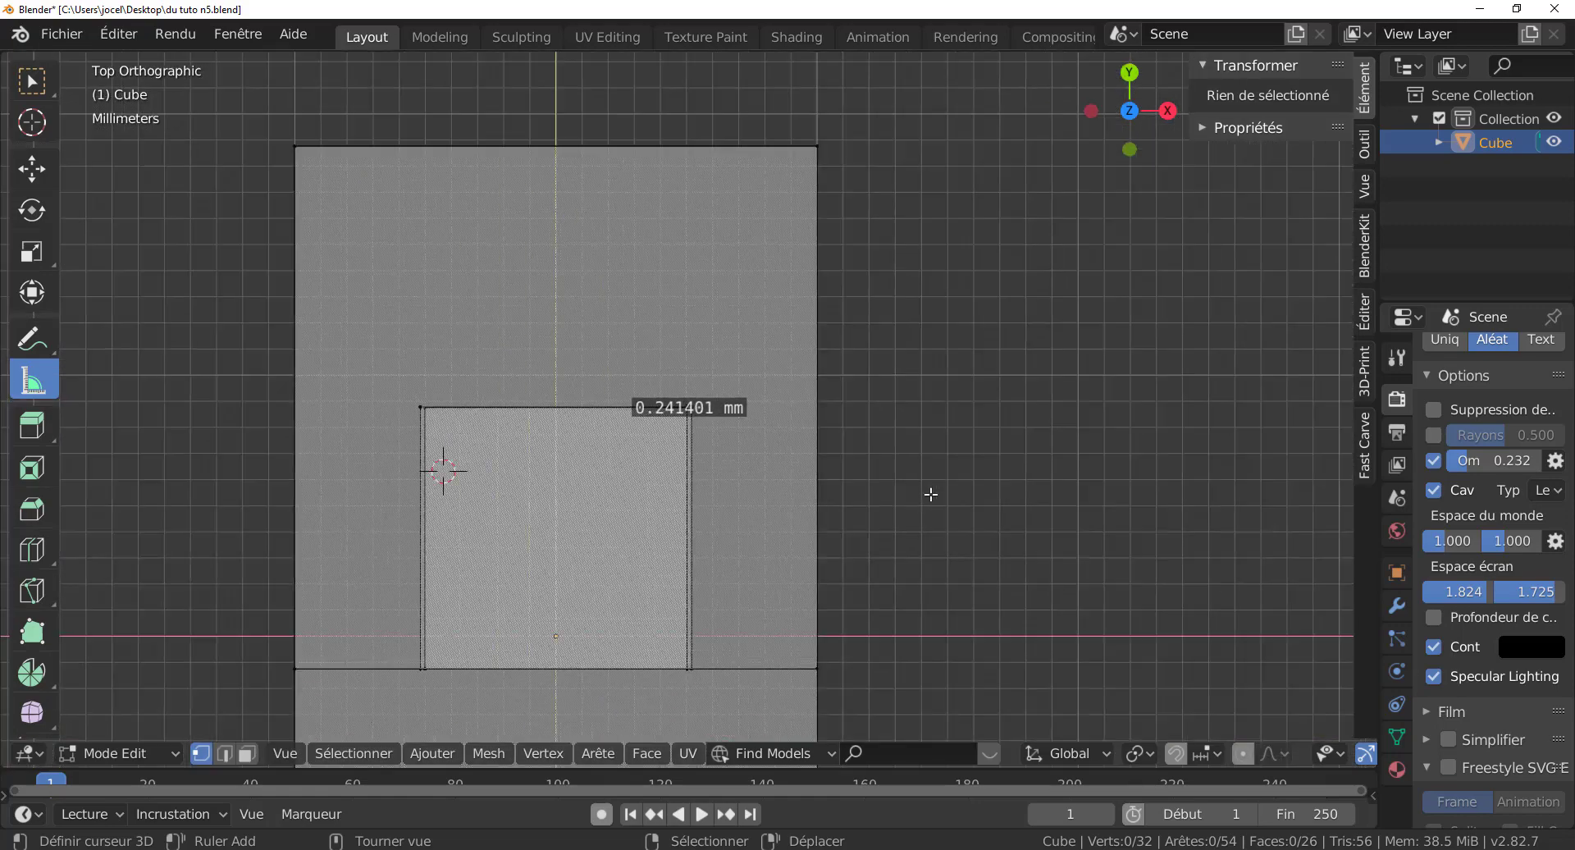
Step: Select the entire cavity block through its linked geometry and separate it into its own object
middle_drag(798, 580, 699, 486)
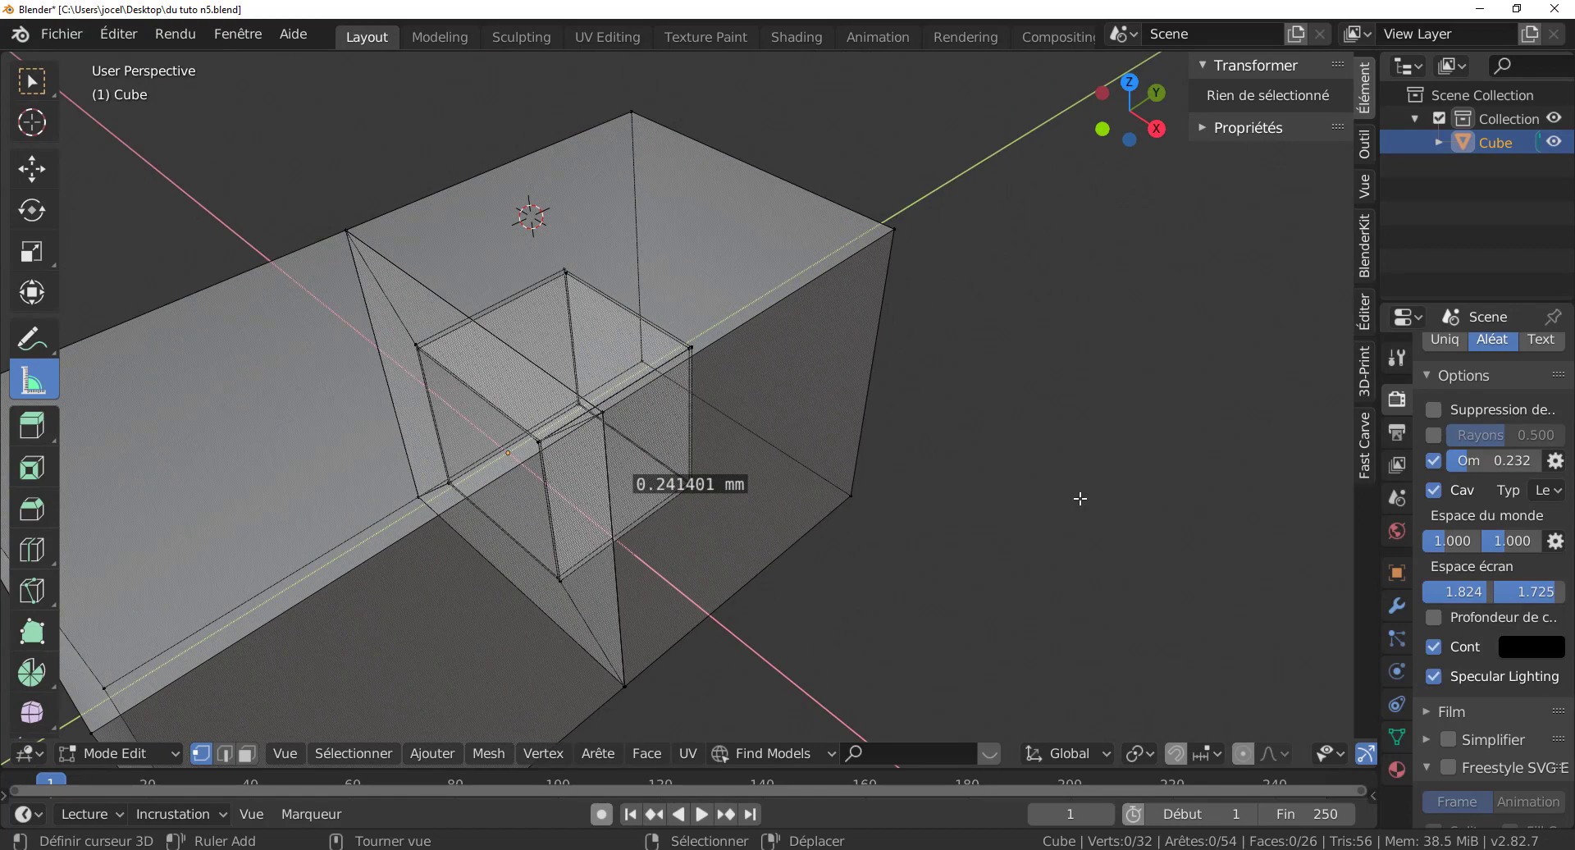
right_click(879, 246)
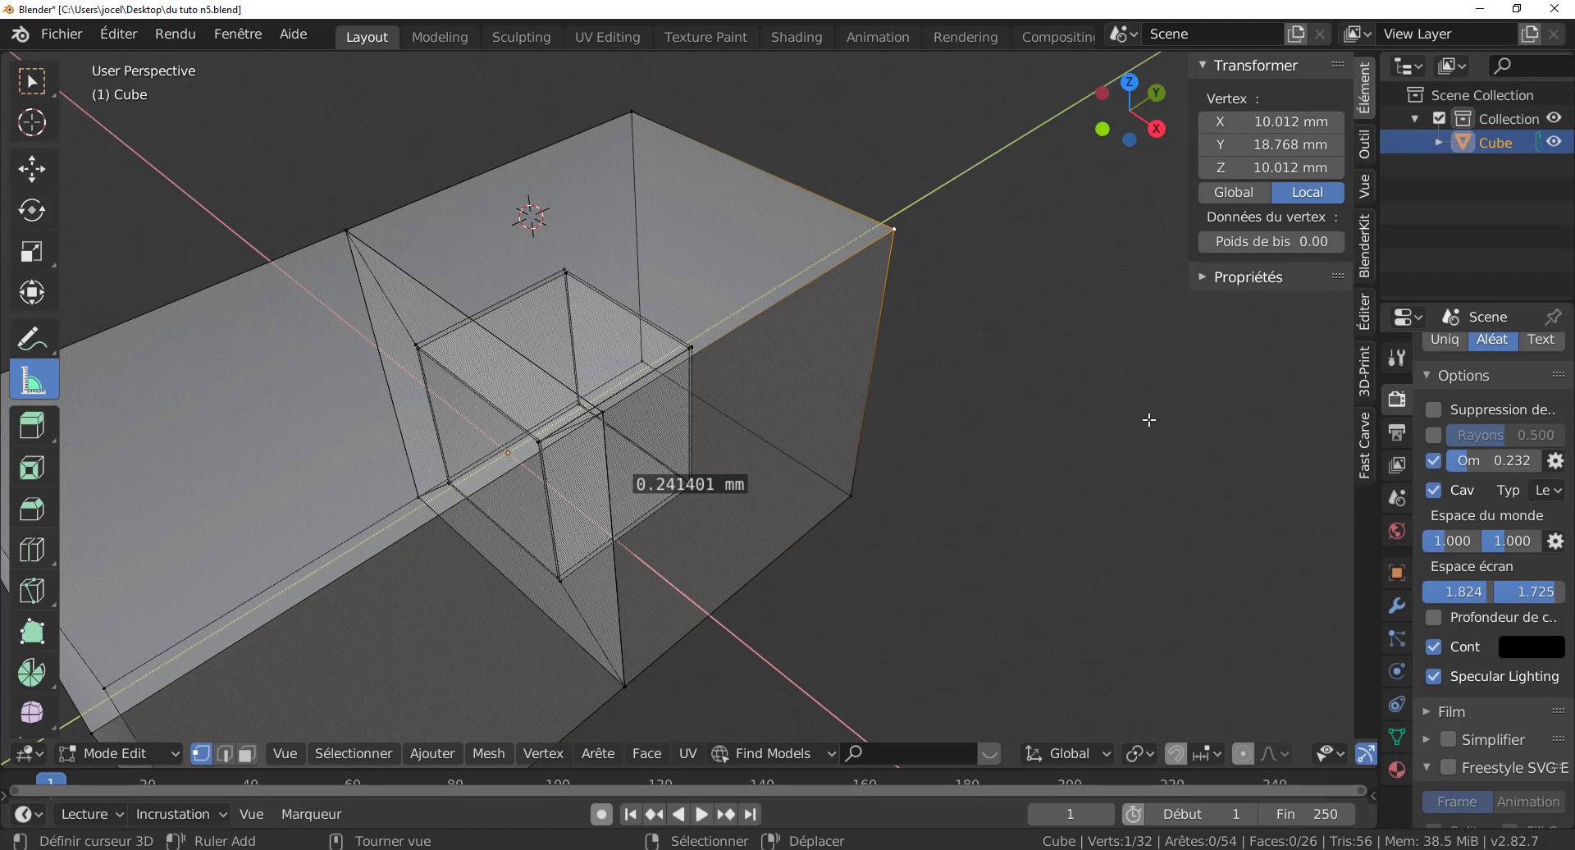
key(ctrl+l)
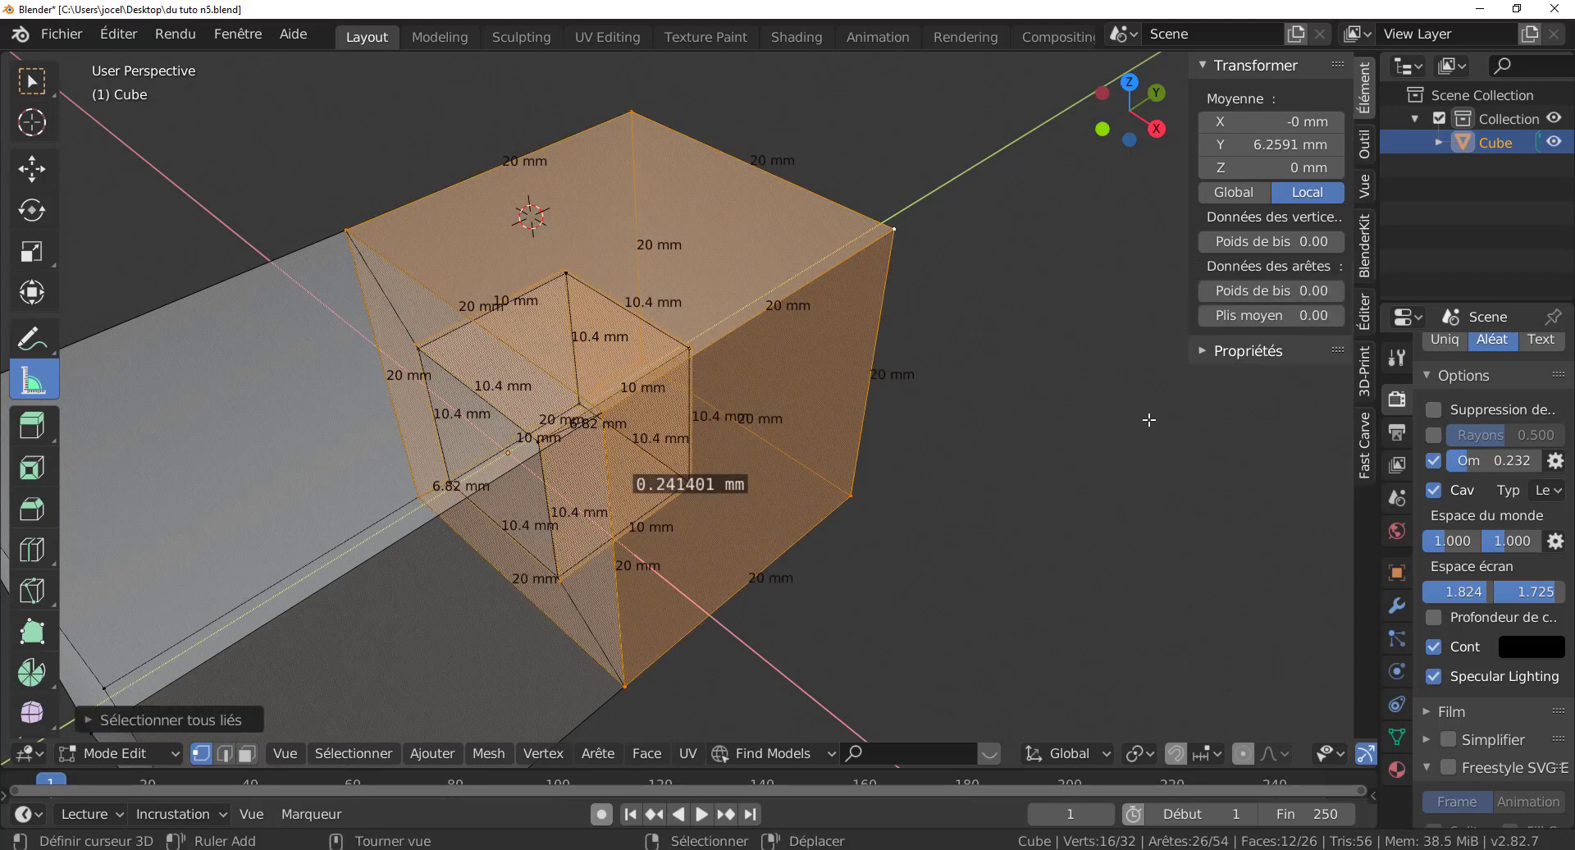
key(p)
key(Return)
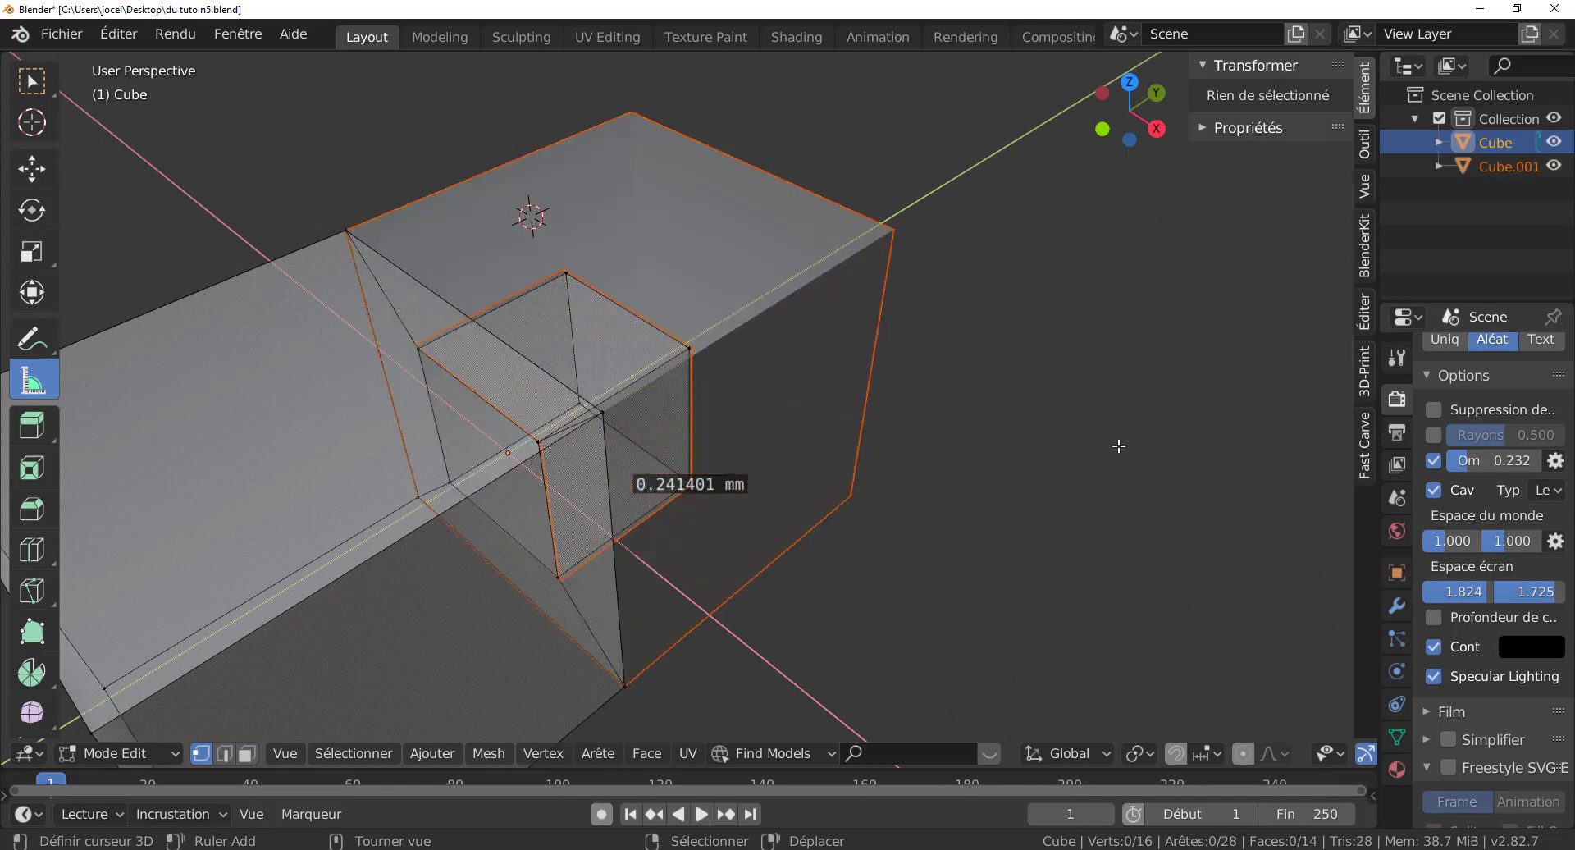
Step: Return to Object Mode and select the separated cavity block on its own
key(Tab)
right_click(548, 567)
right_click(540, 592)
middle_drag(540, 592, 747, 435)
right_click(740, 469)
scroll(740, 469, up, 3)
scroll(740, 471, down, 2)
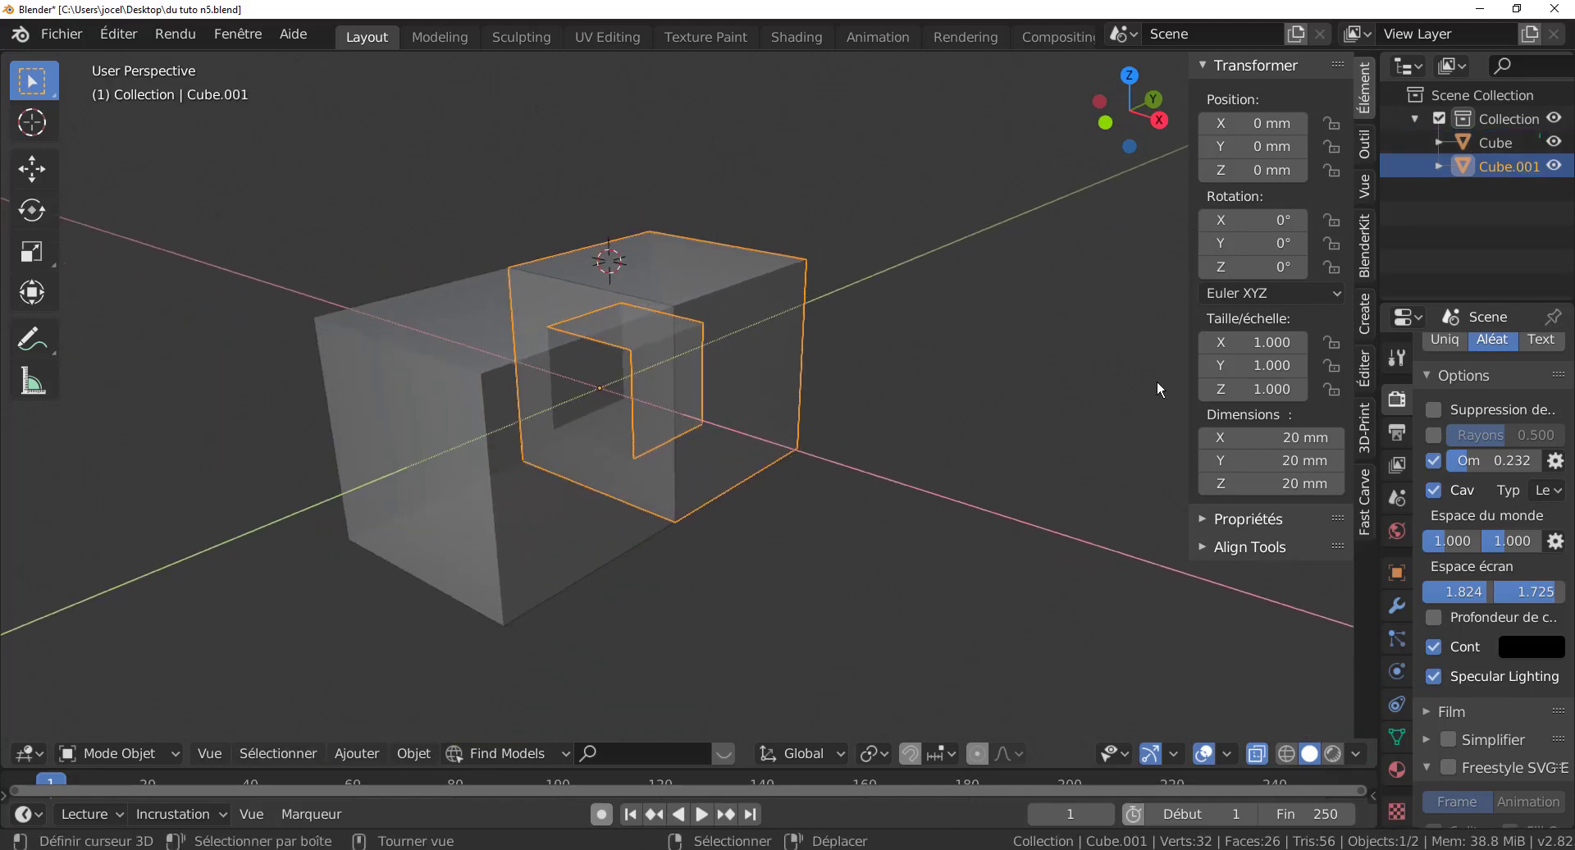
Step: Collapse the transform sidebar and examine how the two separate blocks fit together from different angles
drag(1188, 345, 1383, 357)
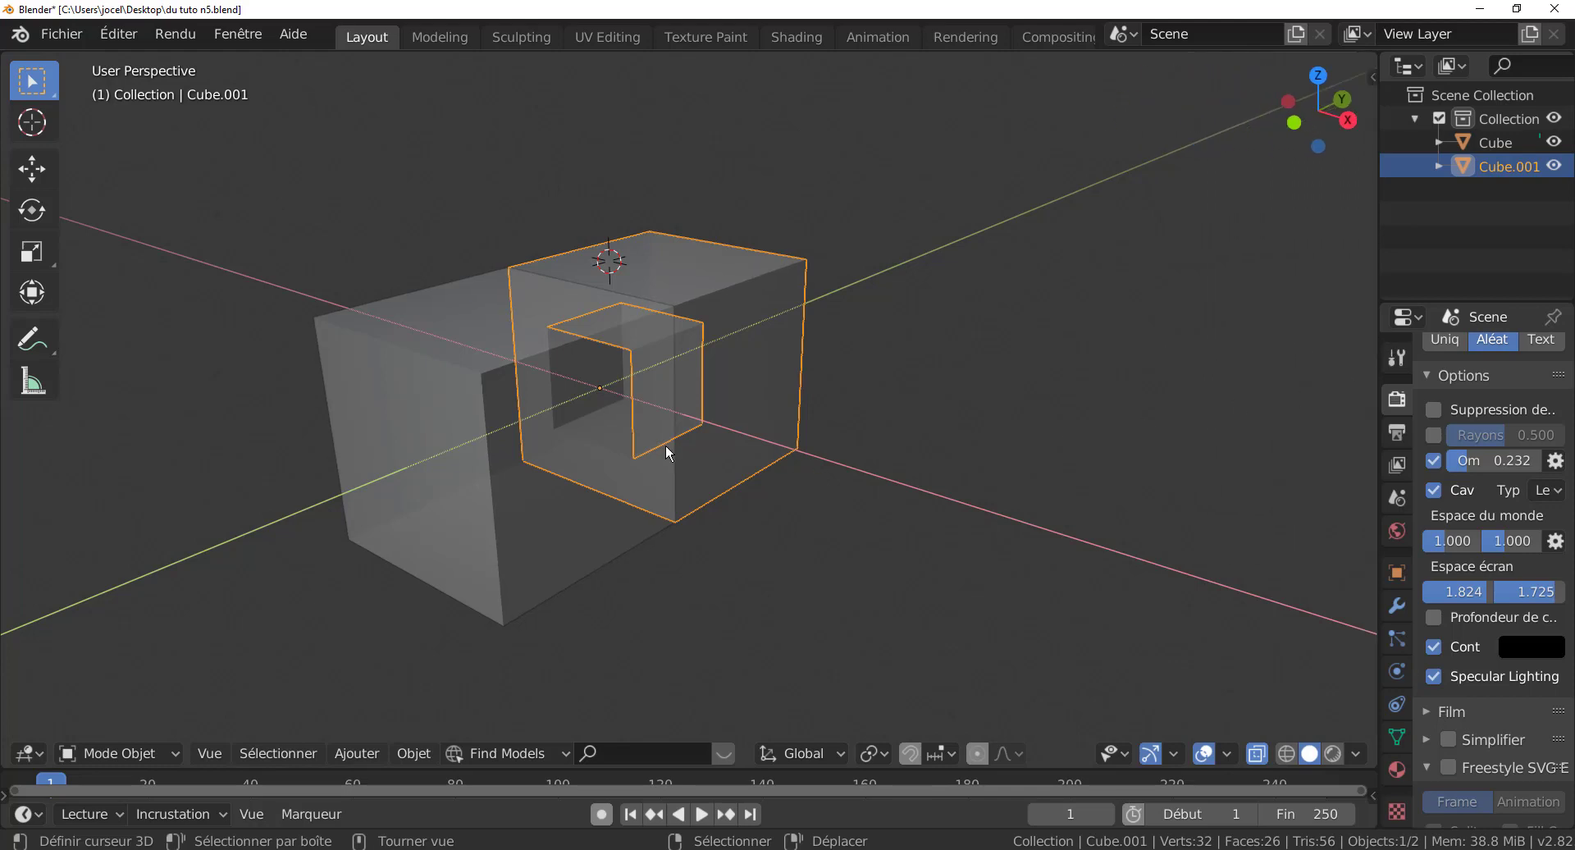
scroll(666, 447, up, 2)
shift+middle_drag(788, 492, 903, 462)
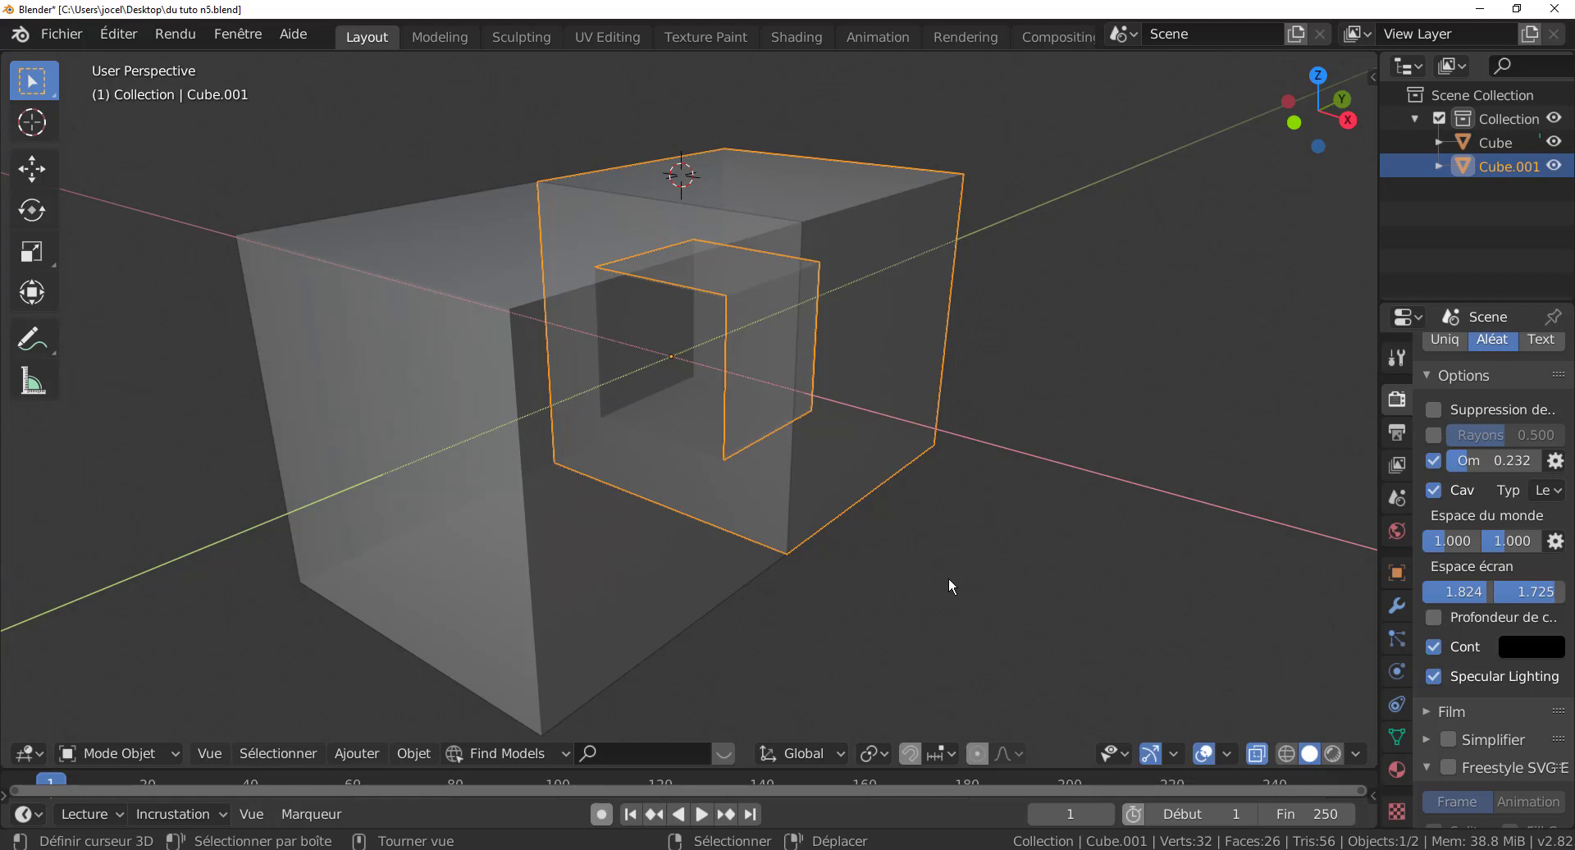
middle_drag(948, 578, 913, 577)
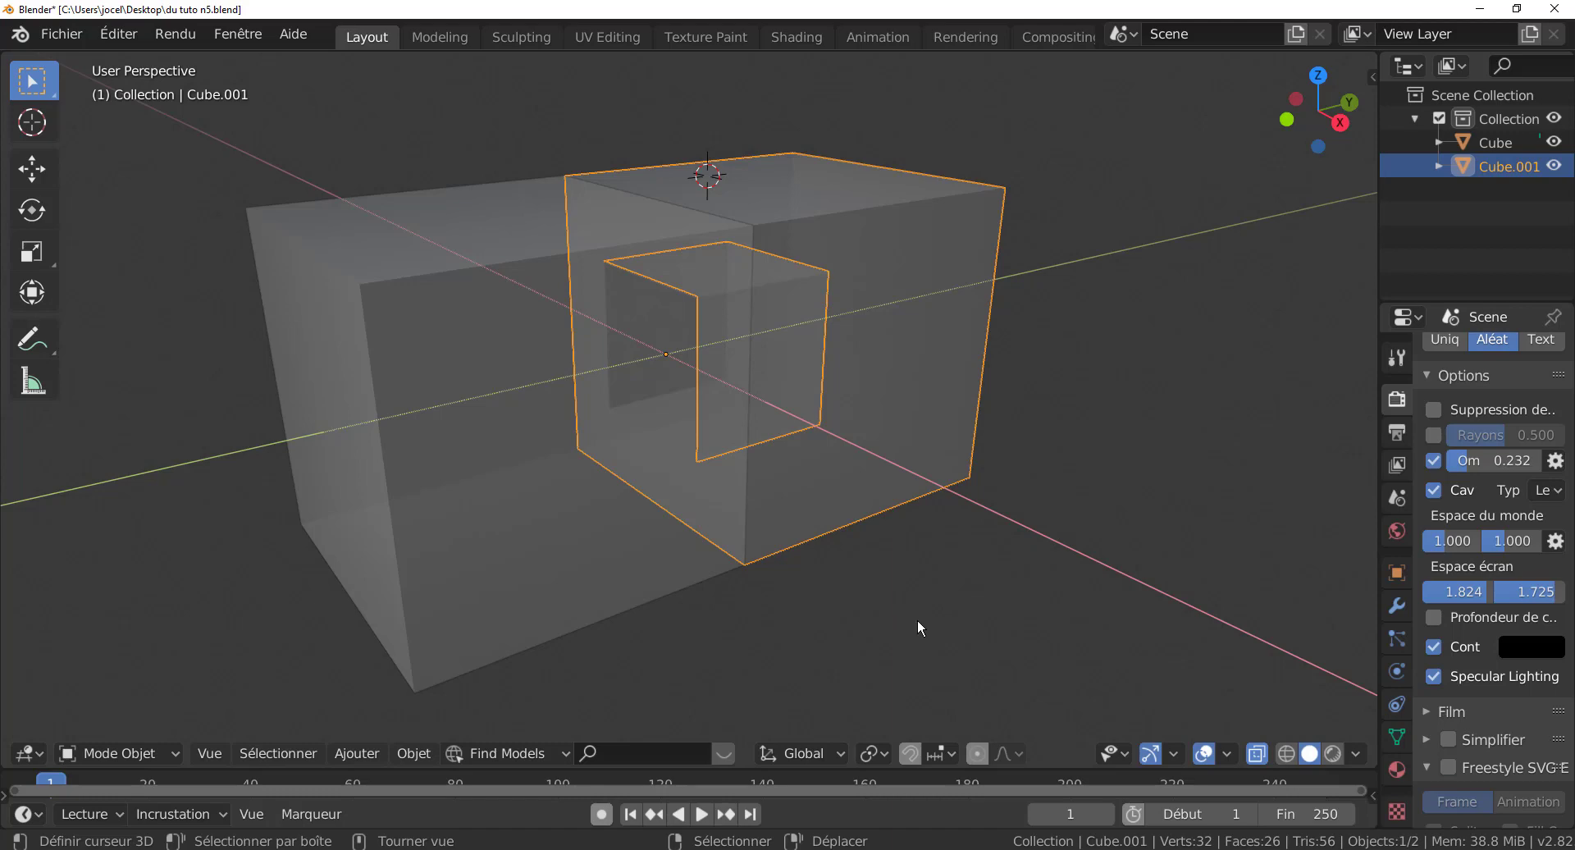
key(alt+Tab)
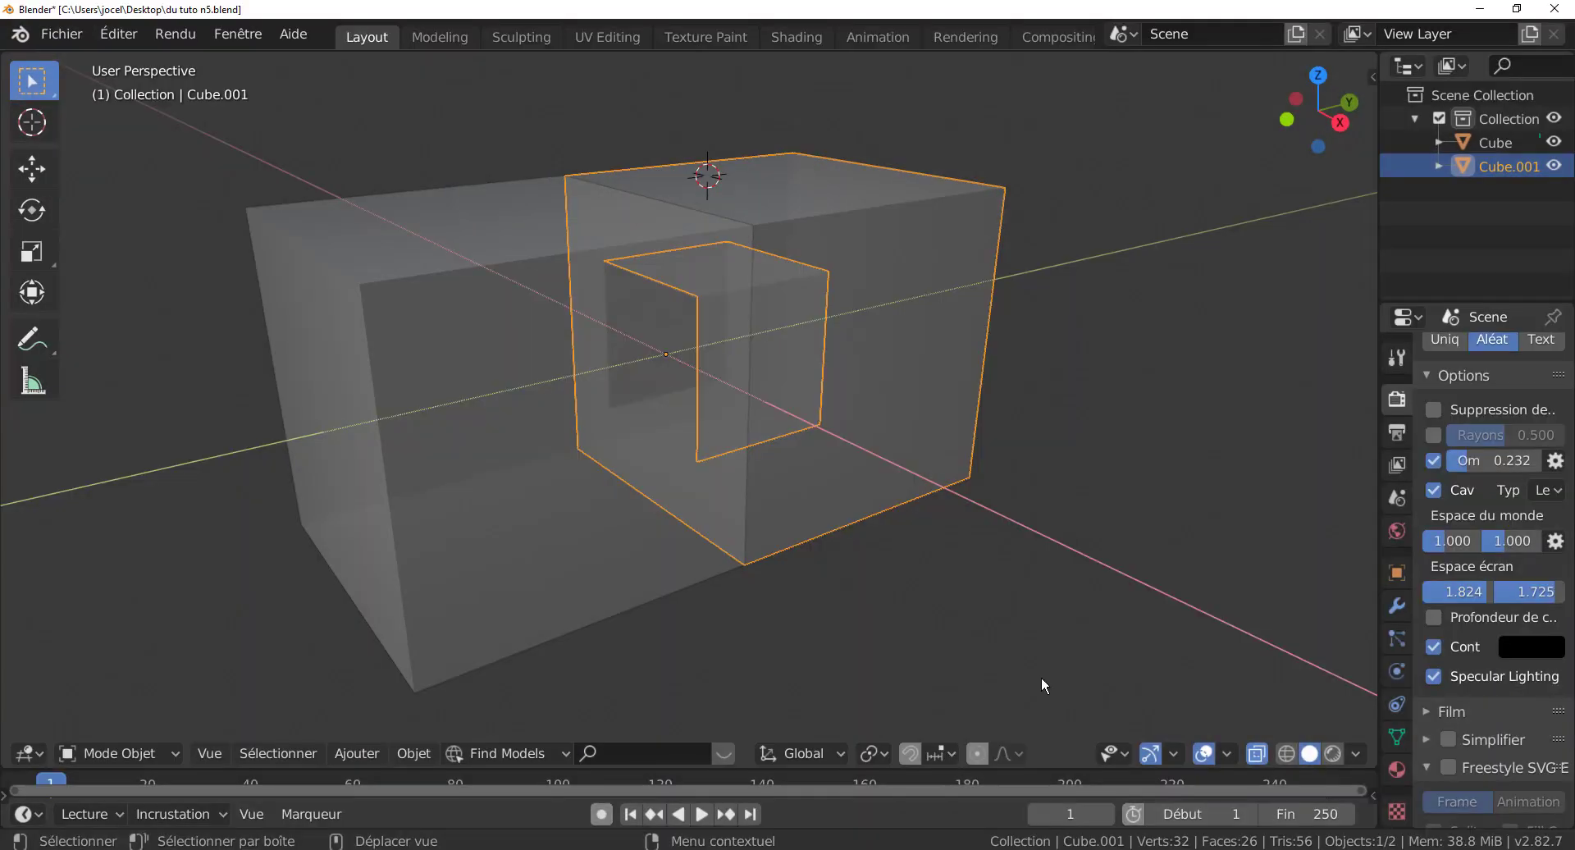
scroll(942, 527, down, 3)
scroll(942, 530, up, 2)
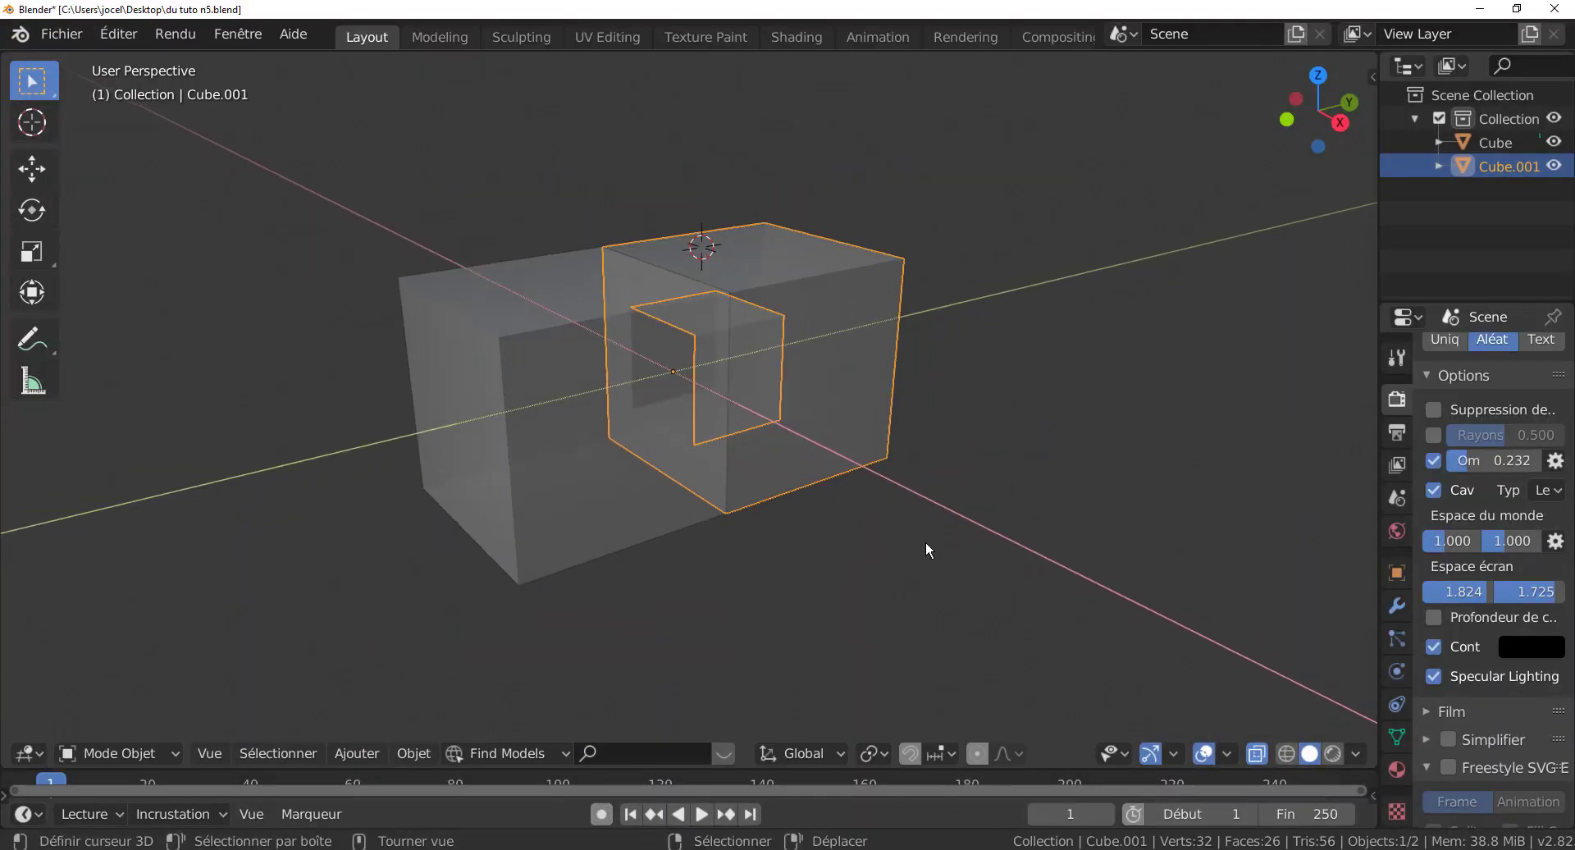
middle_drag(931, 551, 949, 556)
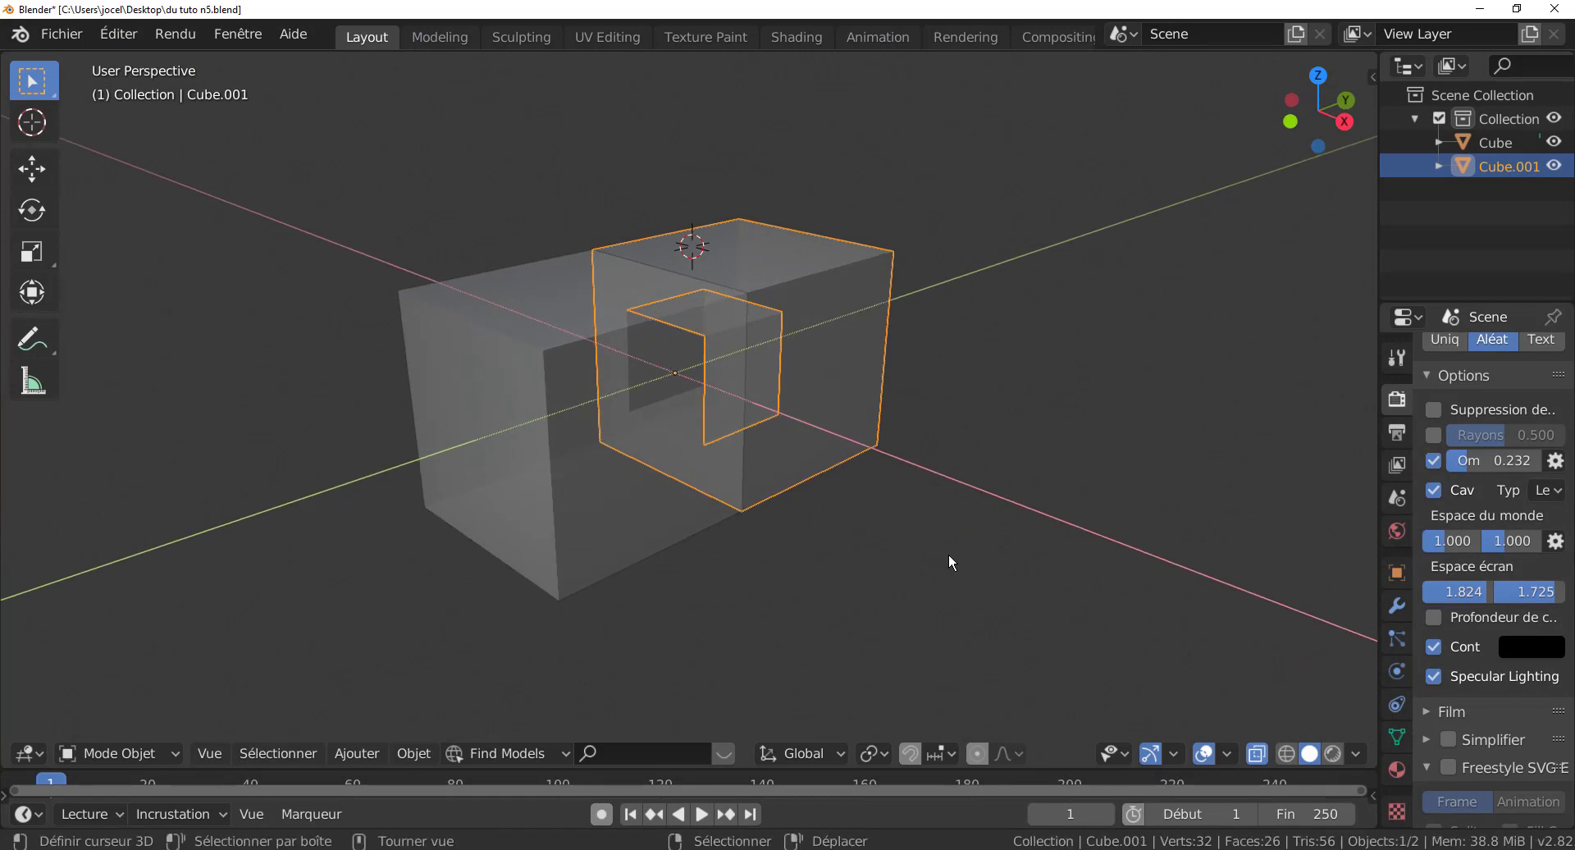